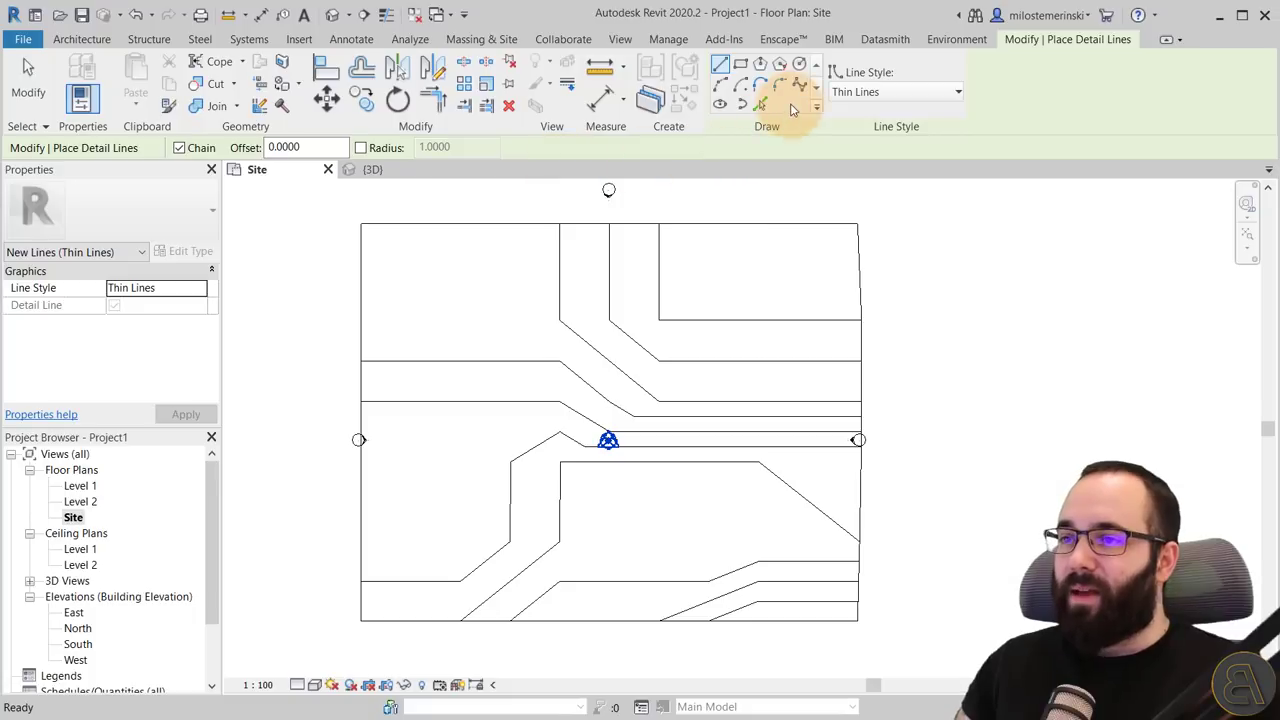
Draw a three-sided Wide Lines outline along the site's top, left and bottom edges
left_click(905, 91)
left_click(860, 314)
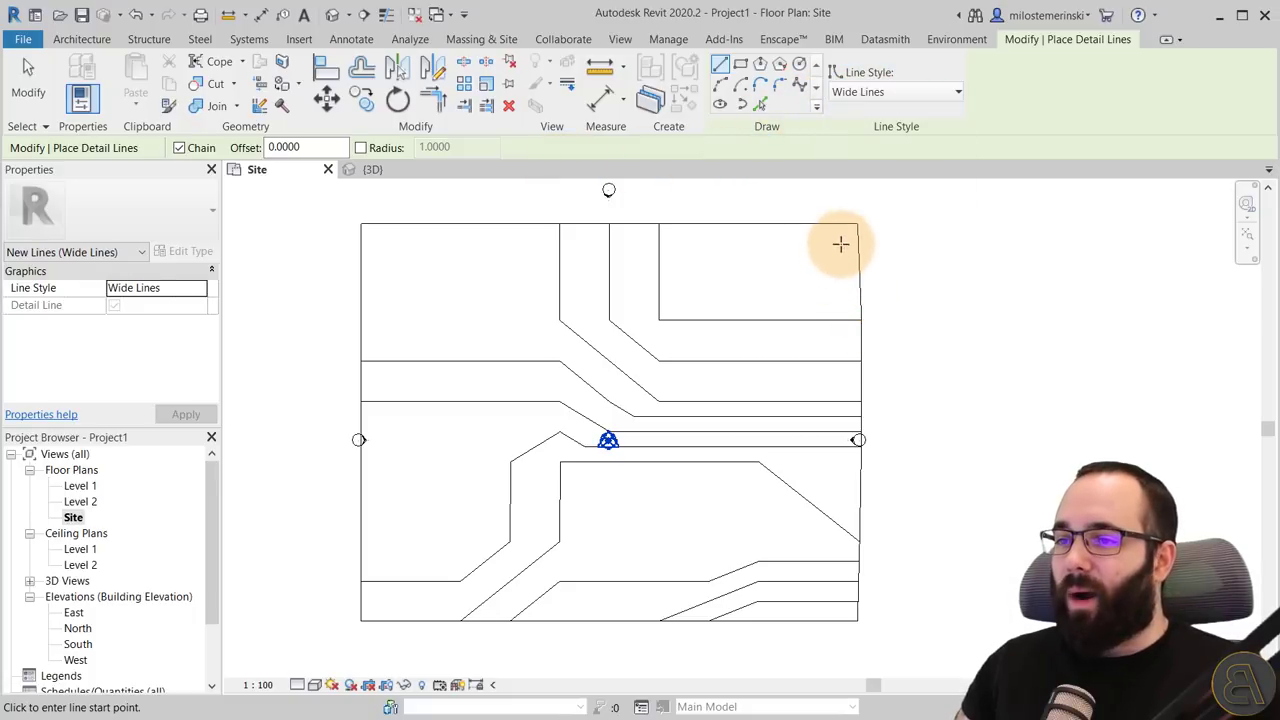
left_click(836, 249)
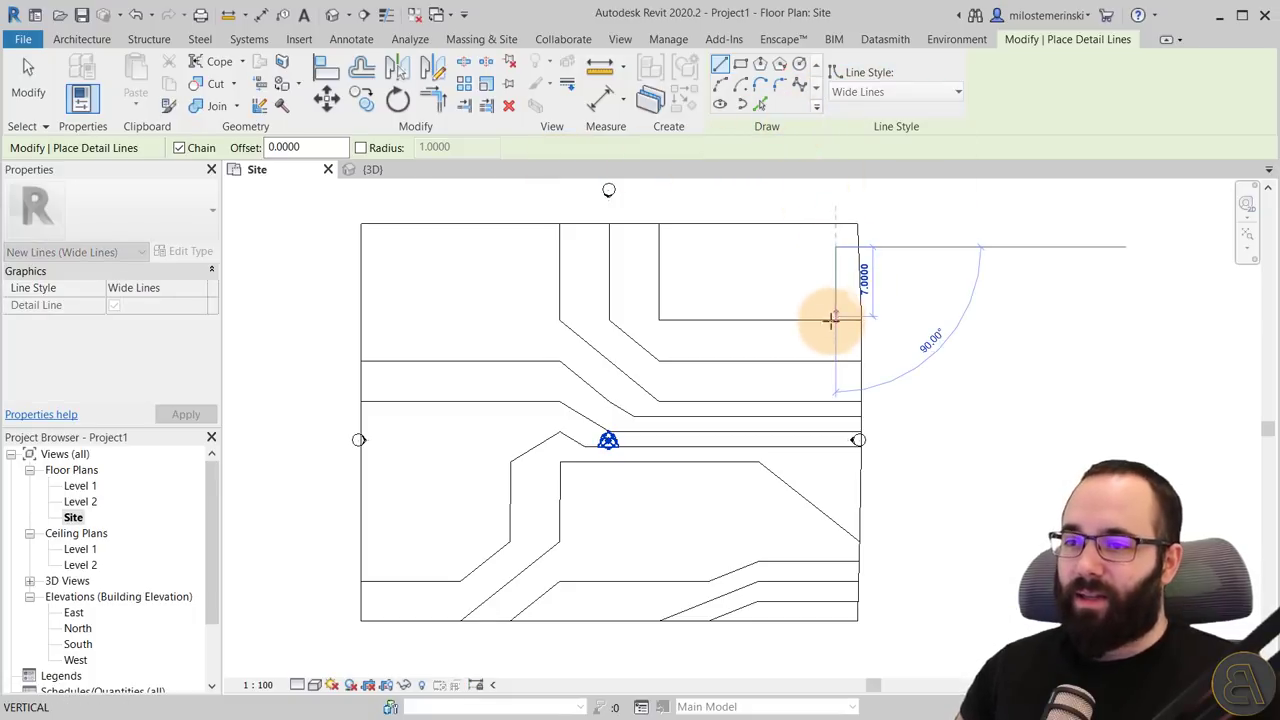
key("Escape")
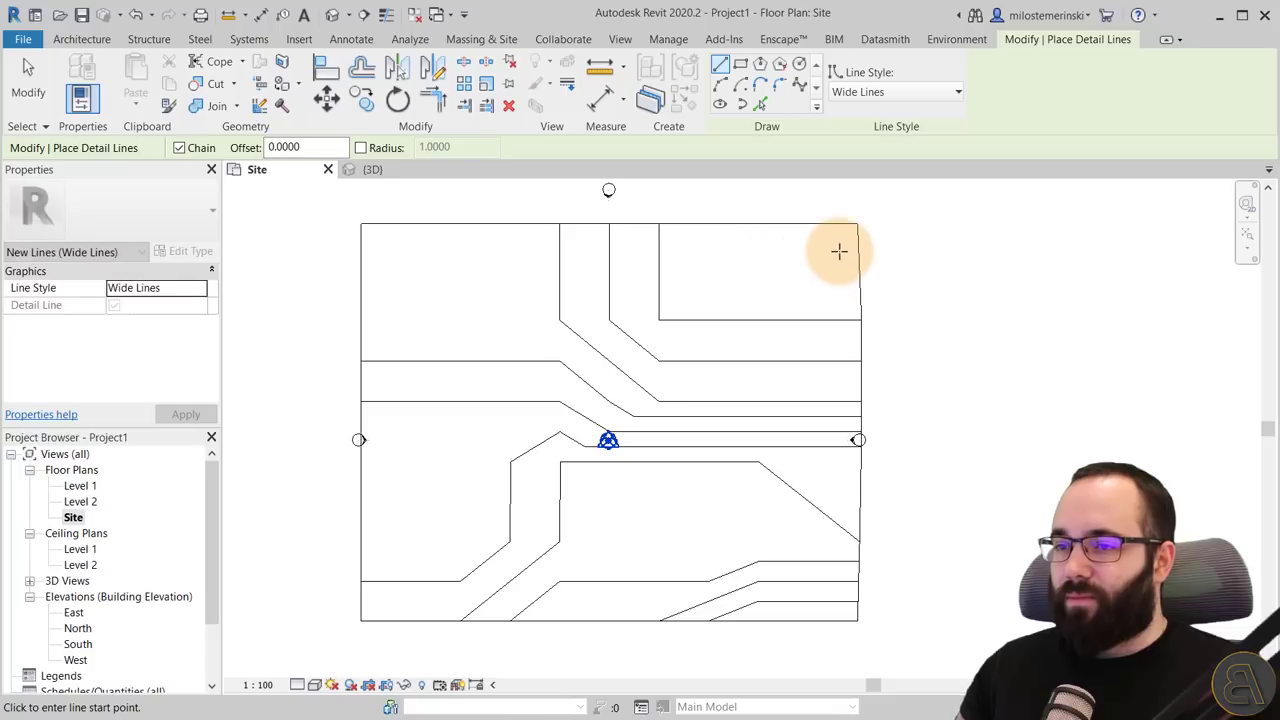
left_click(849, 245)
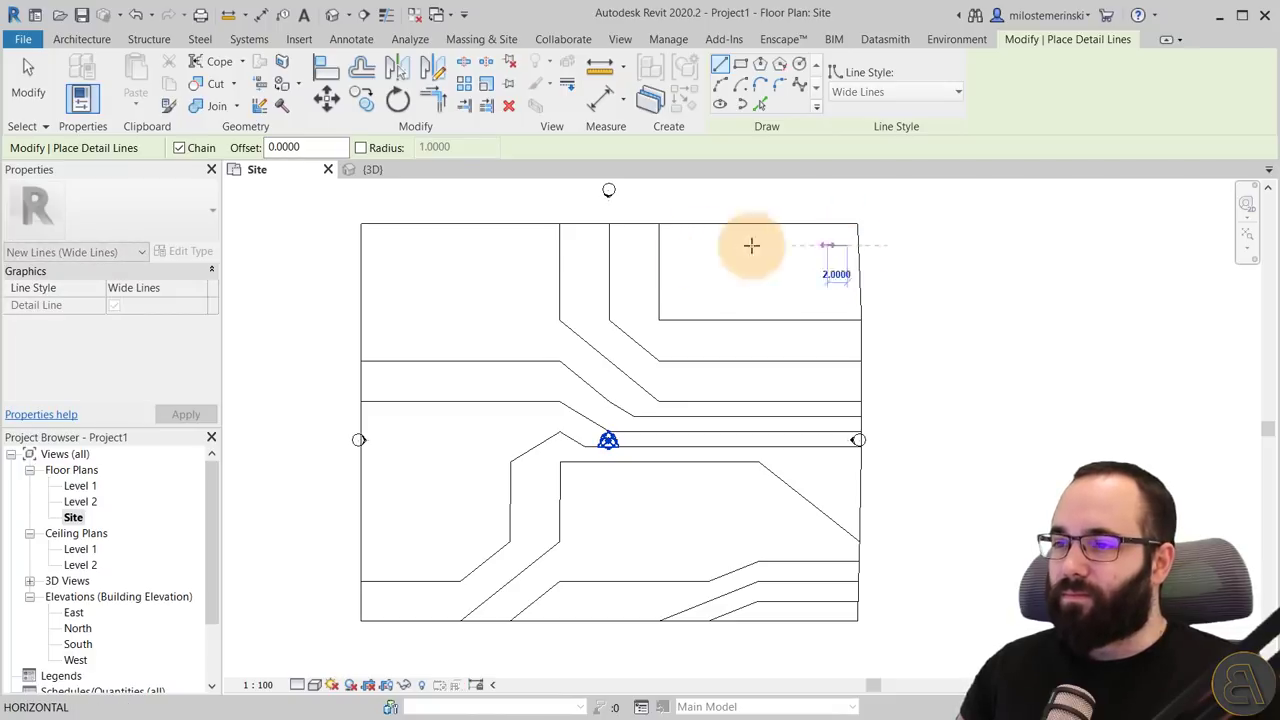
left_click(380, 245)
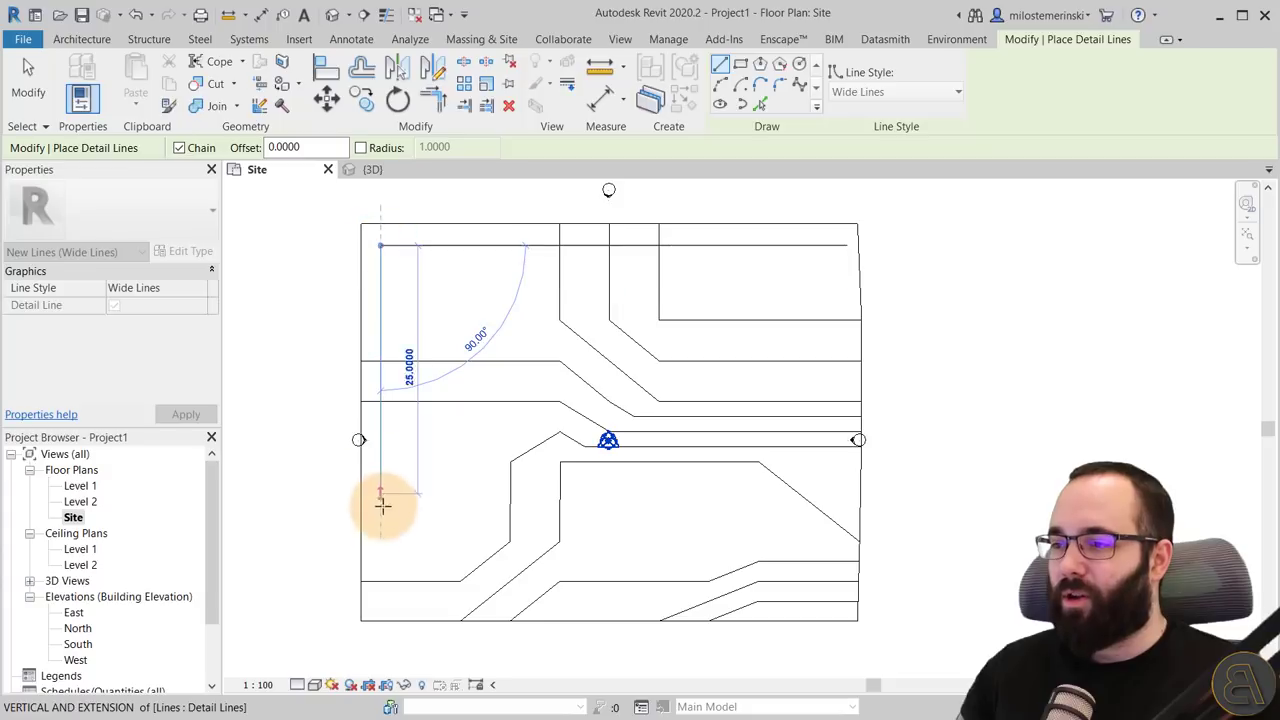
left_click(379, 554)
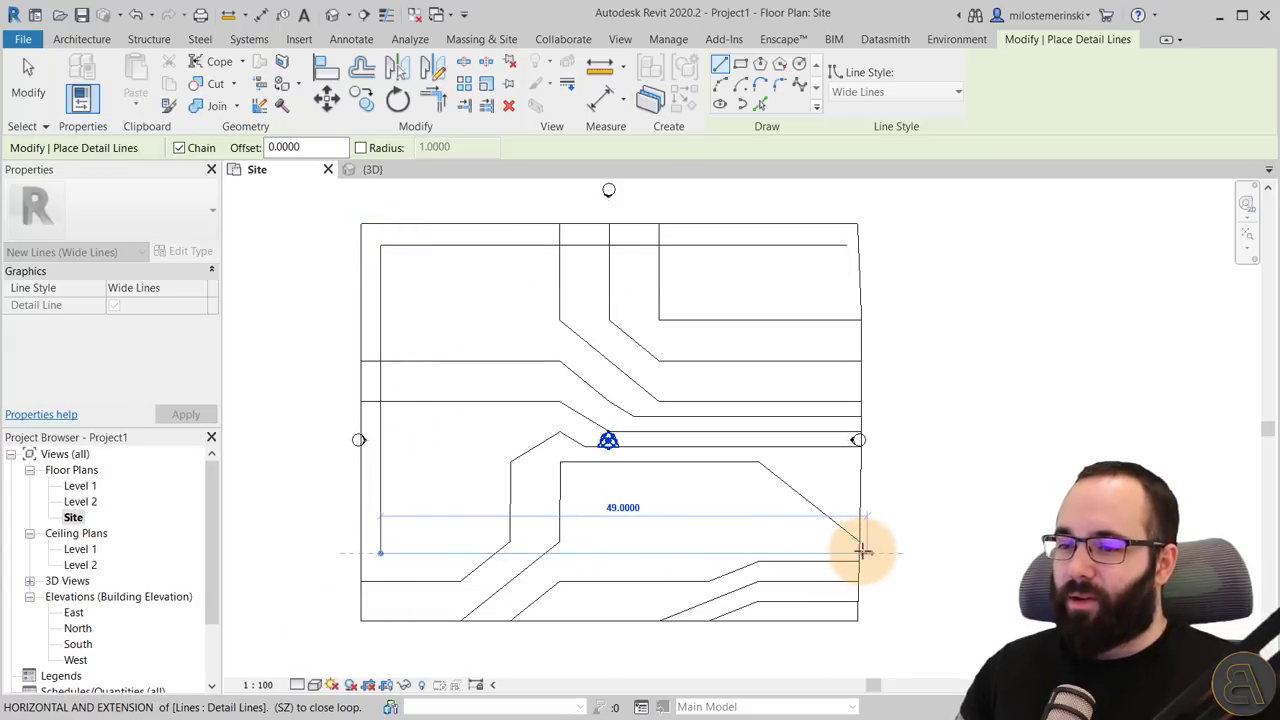
left_click(848, 537)
key("Escape")
key("Escape")
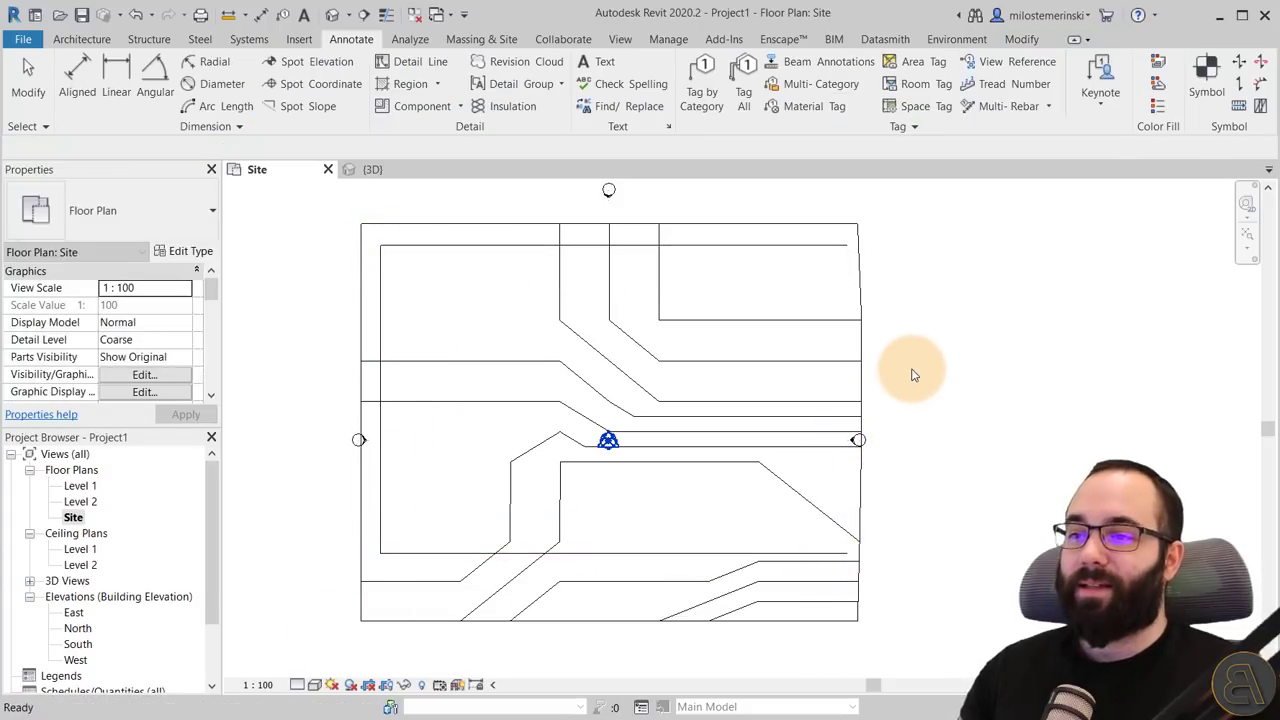
Offset the top, left and bottom outline edges 6 units inward with Pick Lines
scroll(432, 275, "up", 4)
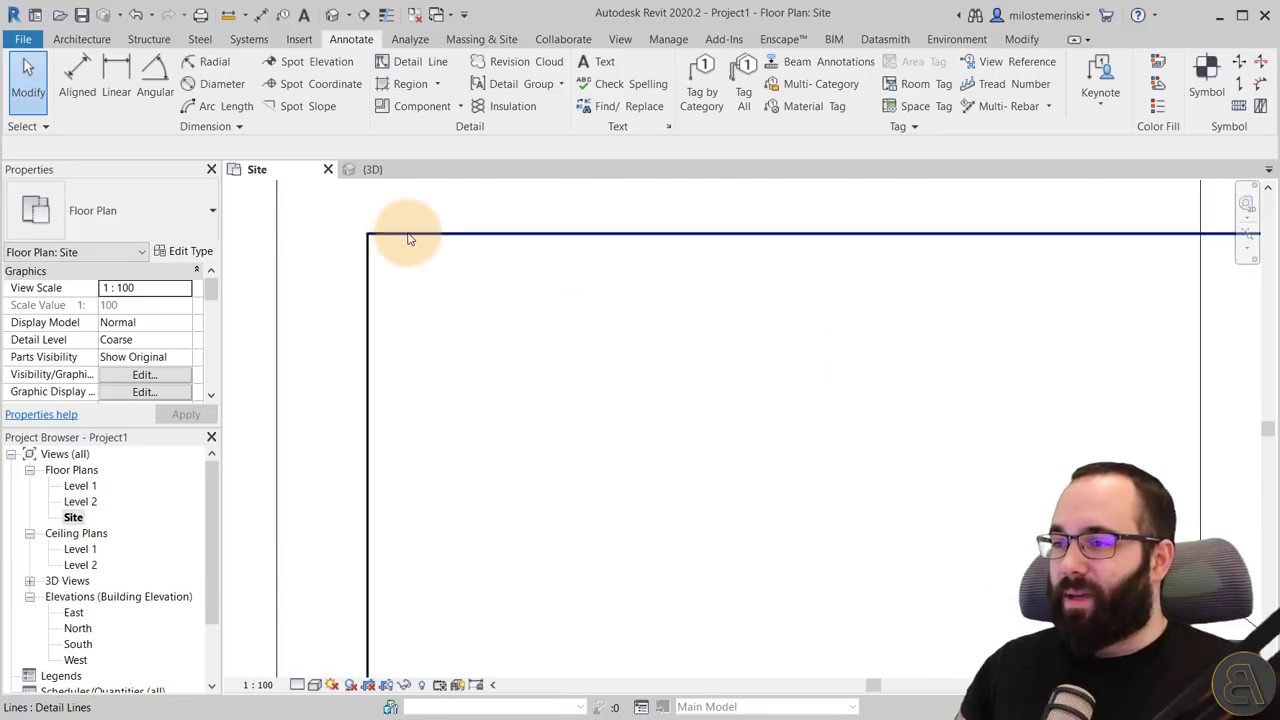
scroll(400, 240, "down", 3)
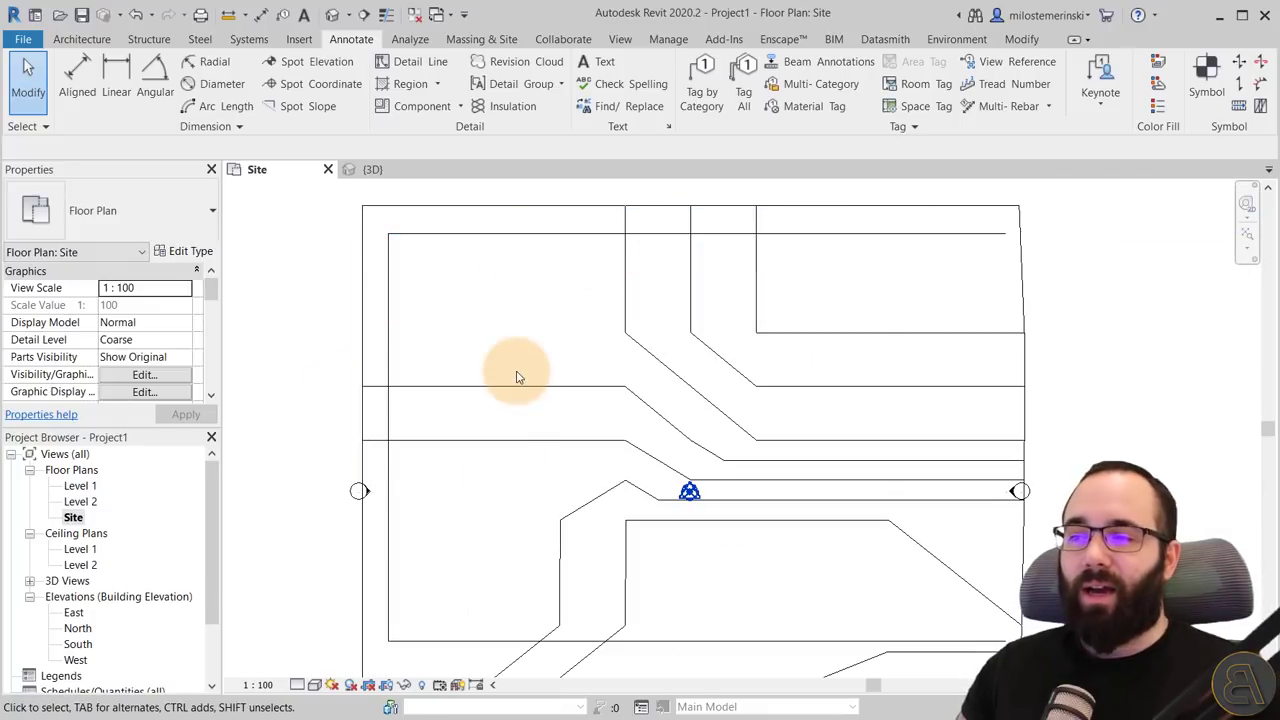
scroll(494, 349, "down", 1)
left_click(494, 349)
left_click(418, 61)
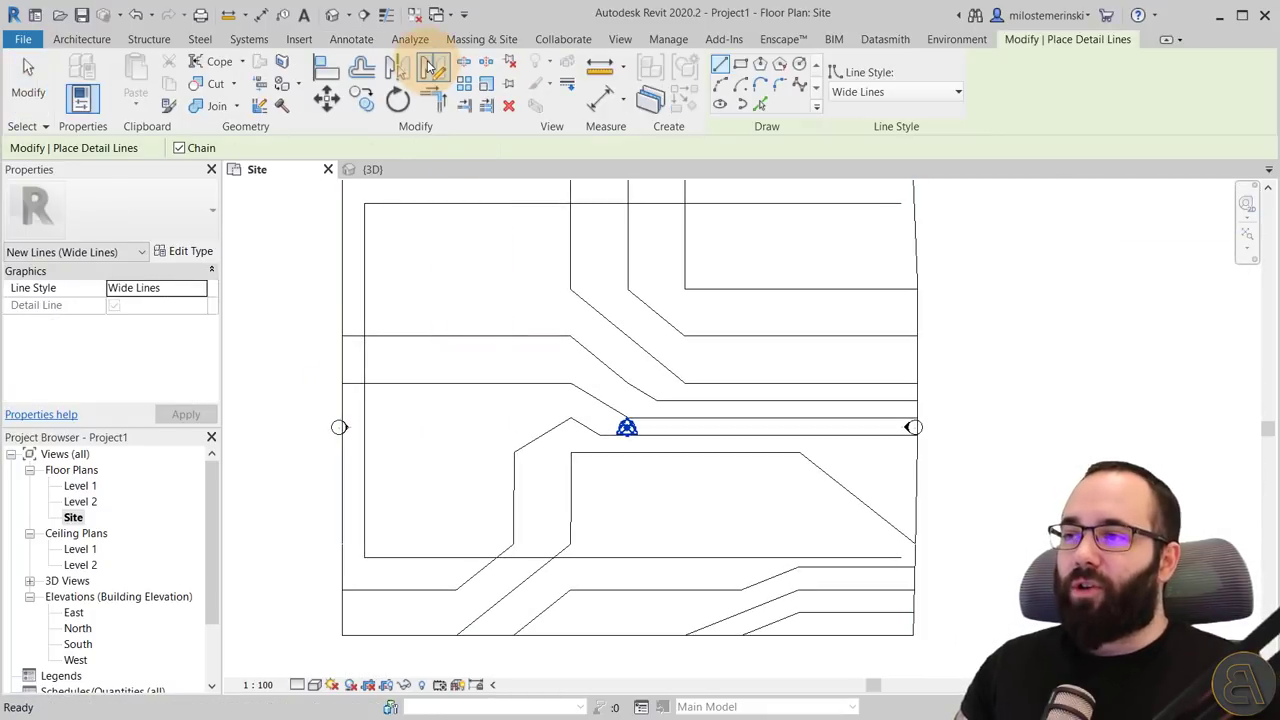
left_click(760, 104)
left_click(252, 147)
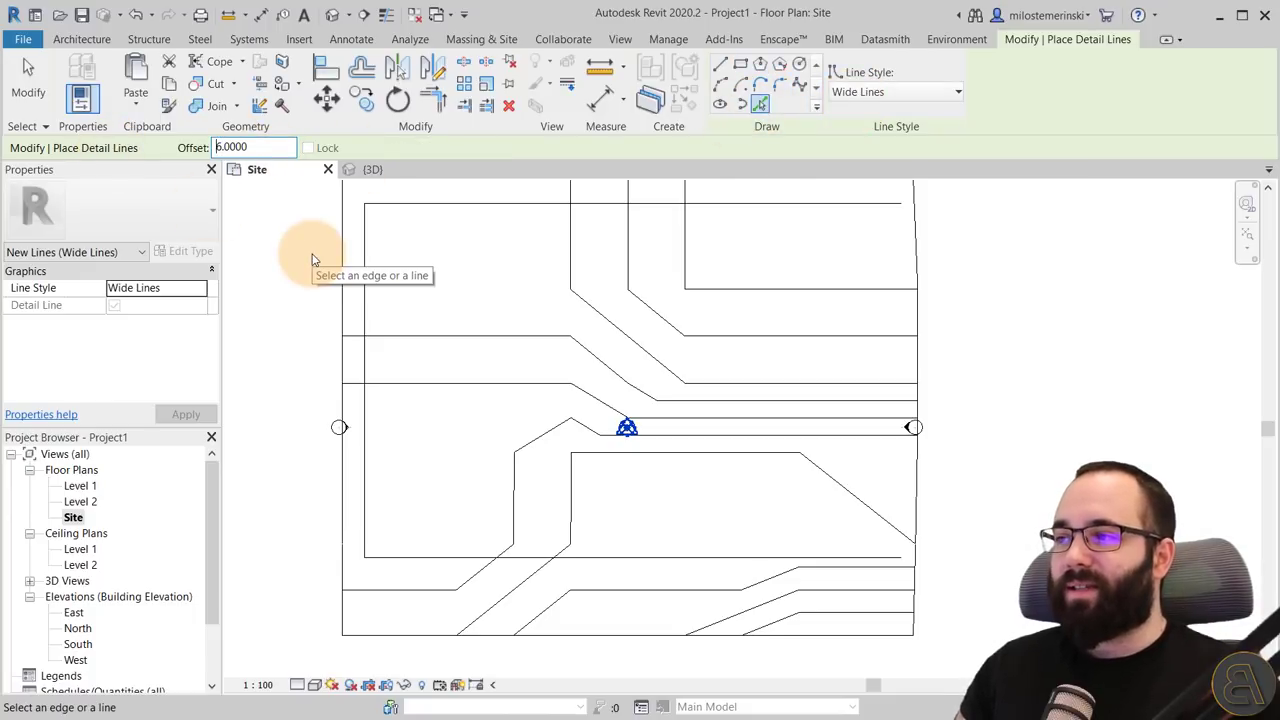
left_click(800, 205)
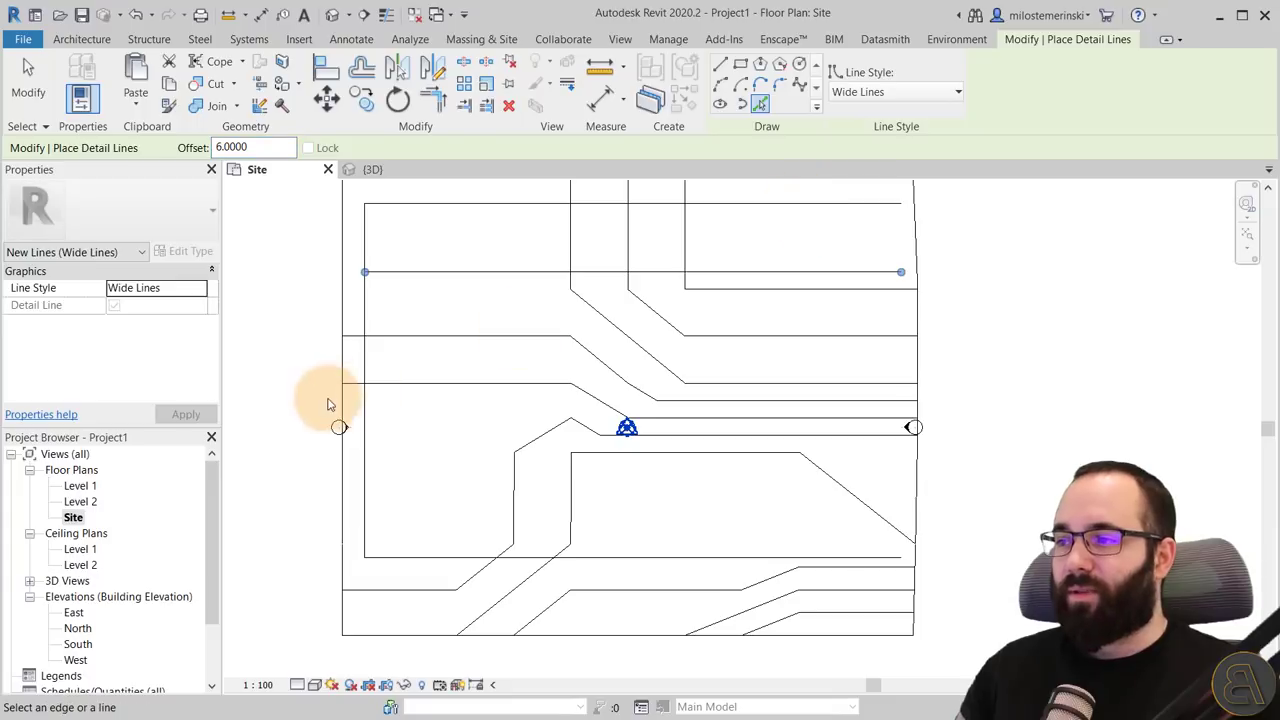
left_click(365, 408)
left_click(564, 562)
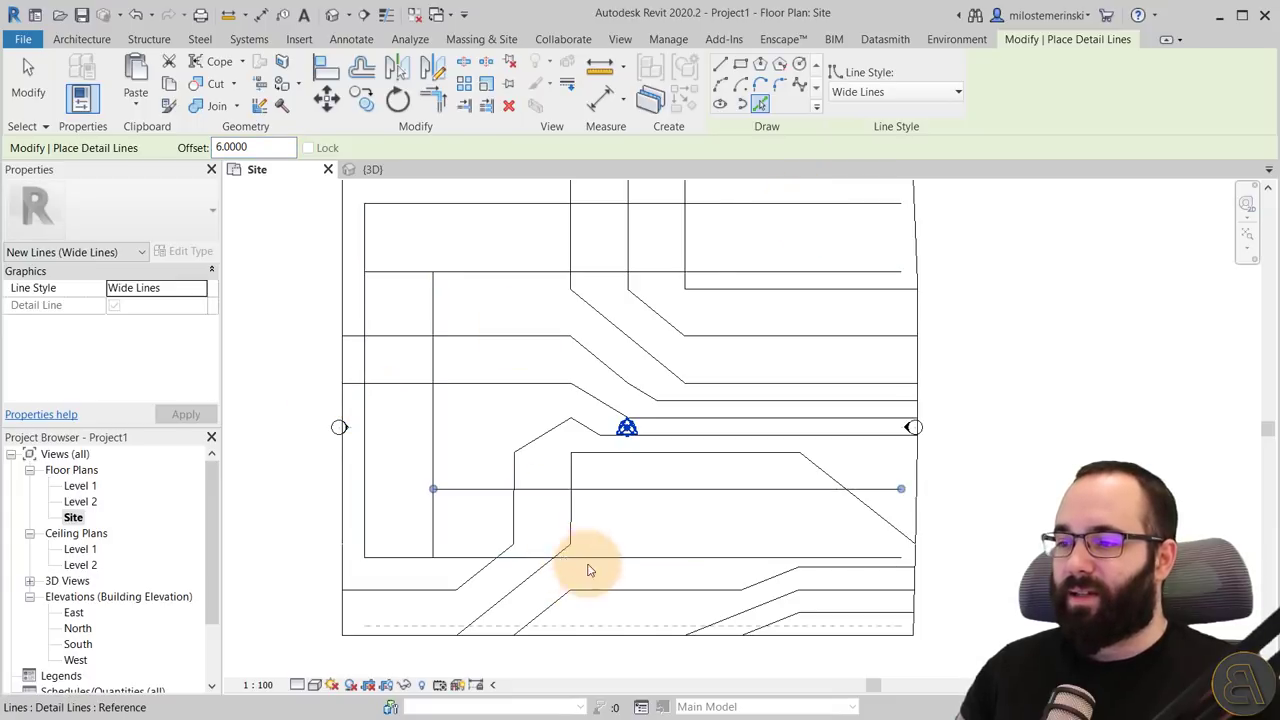
key("Escape")
key("Escape")
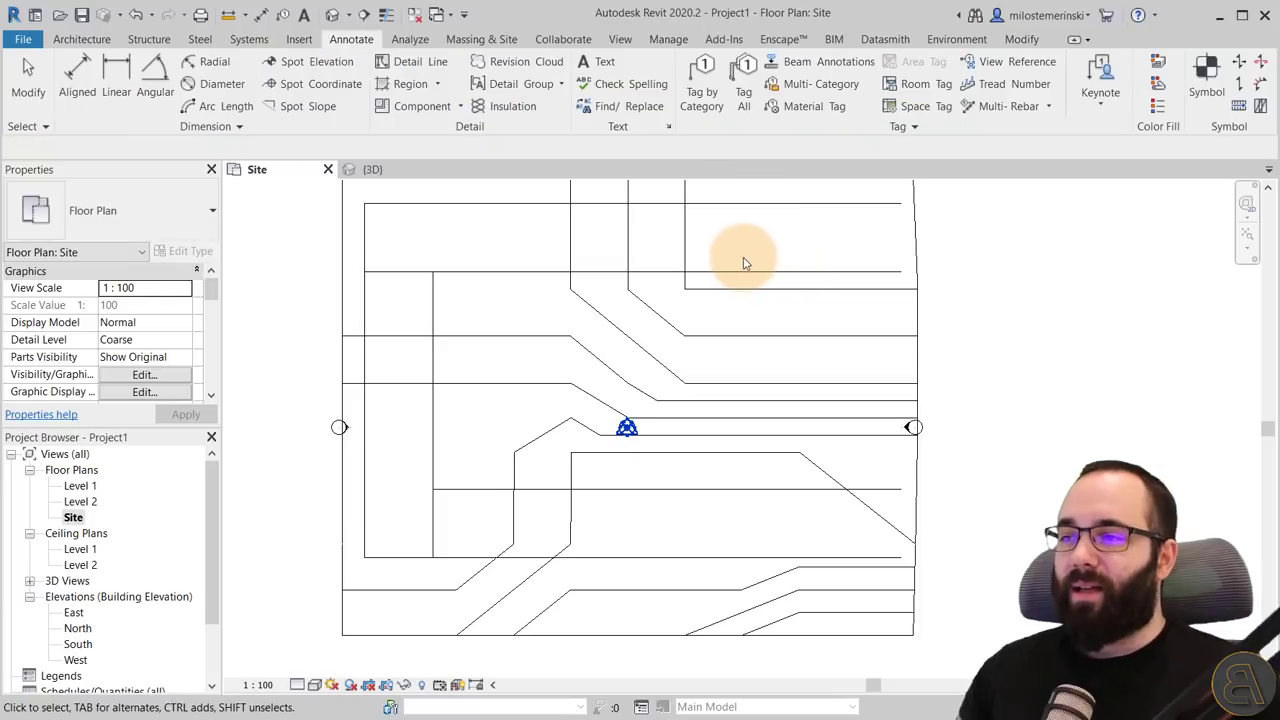
Trim/Extend the inner top, left and bottom lines to meet at square corners
left_click(1021, 39)
left_click(433, 99)
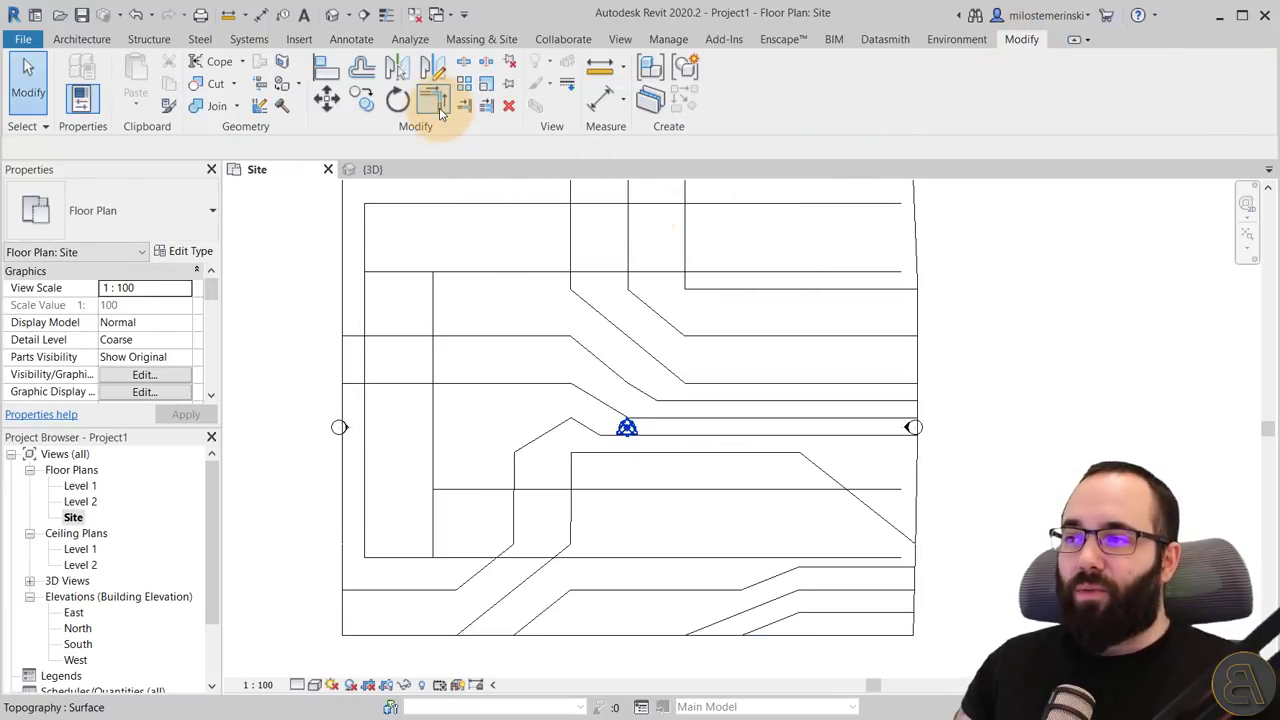
left_click(465, 271)
left_click(435, 302)
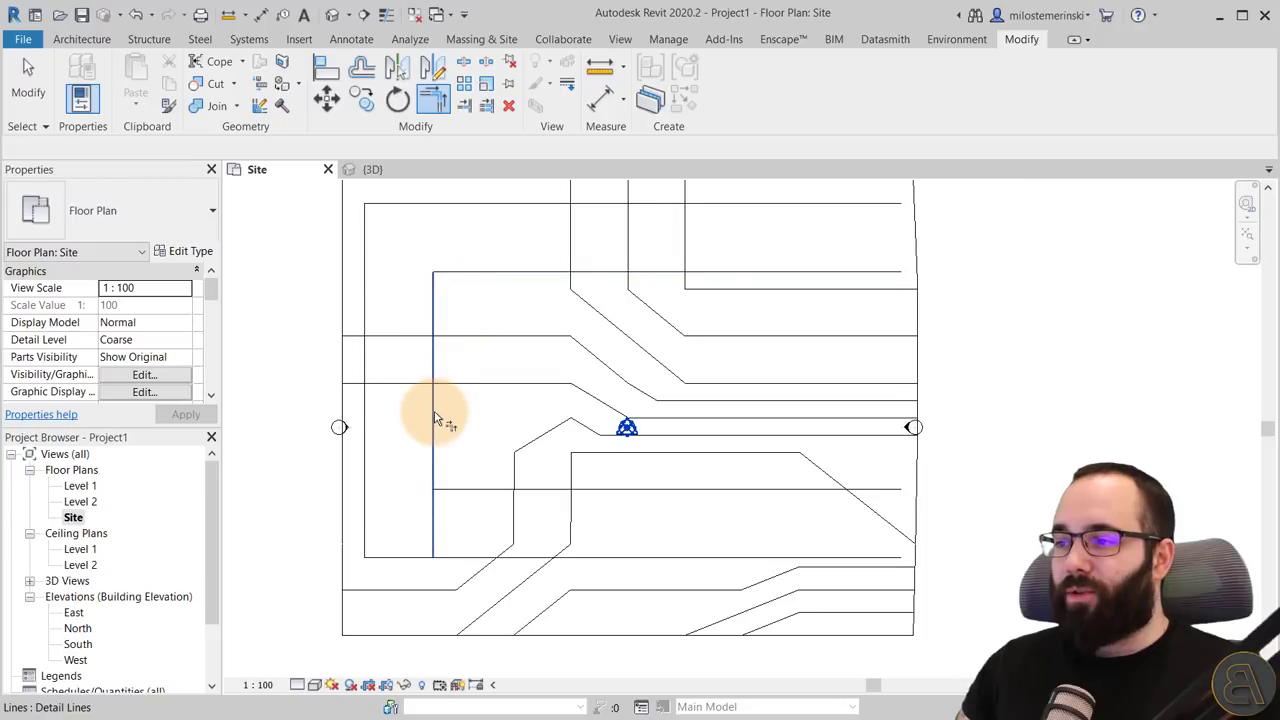
left_click(434, 440)
left_click(525, 491)
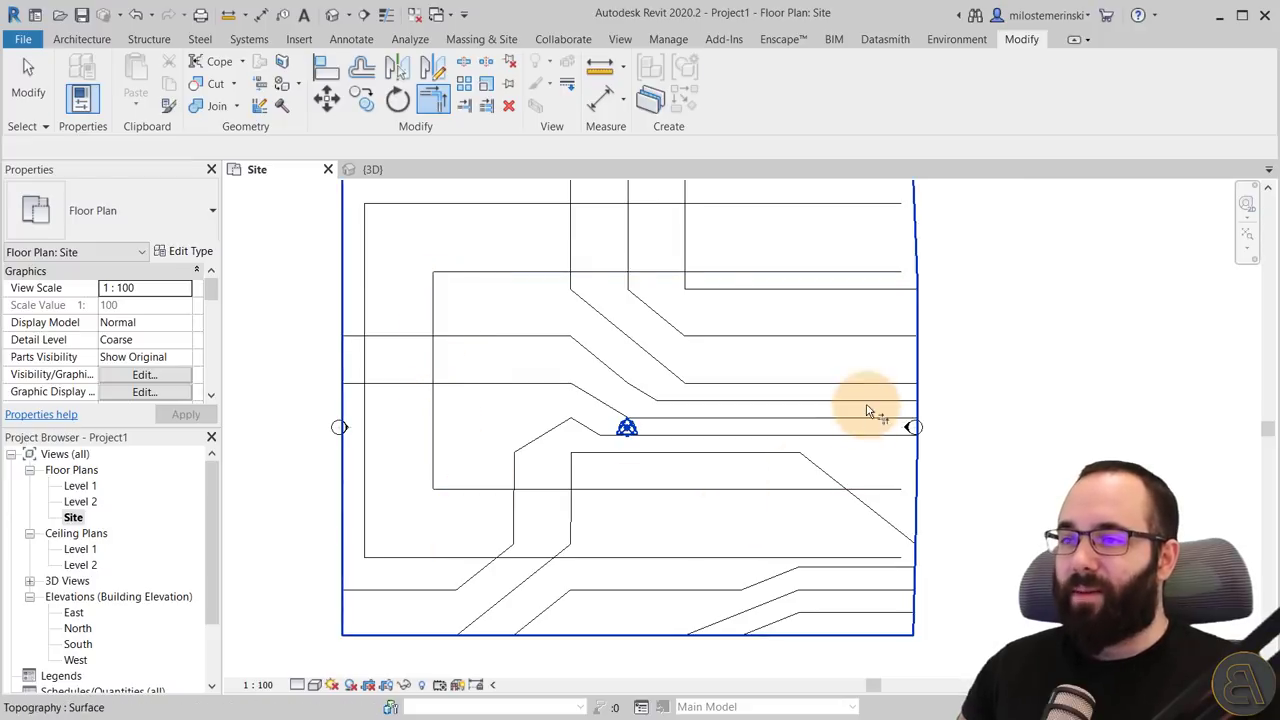
key("Escape")
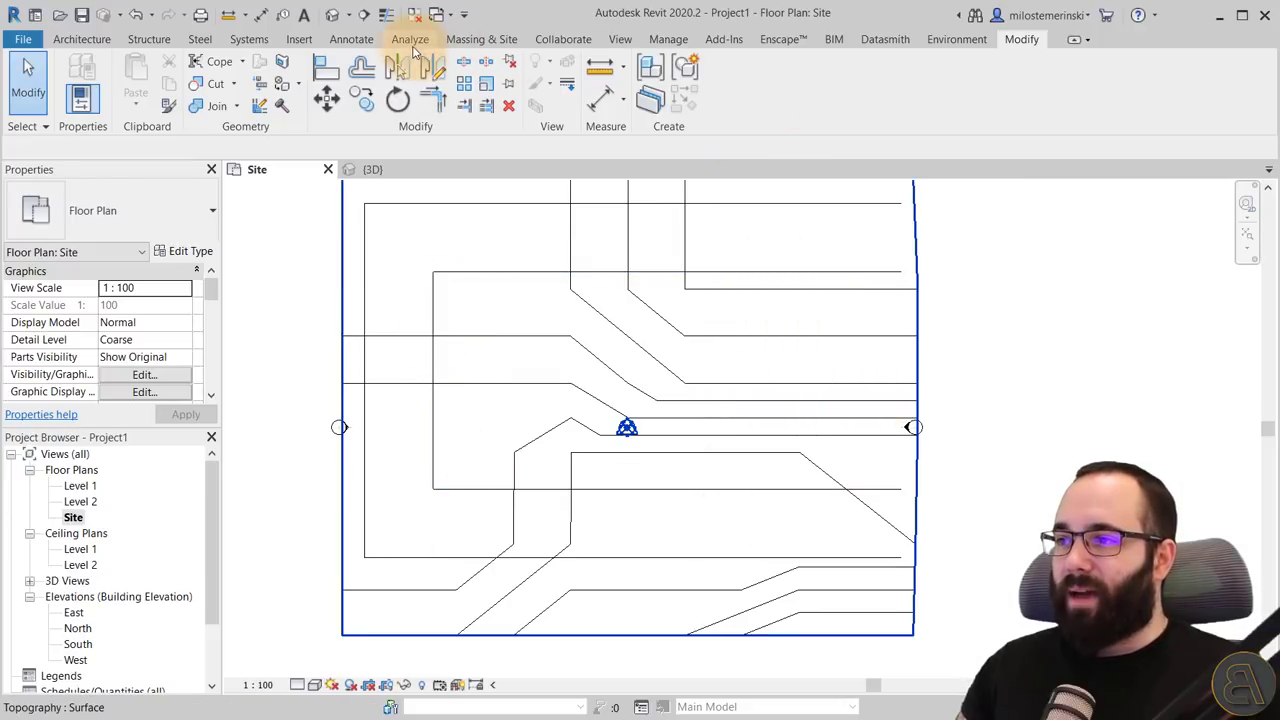
Draw two short detail lines closing the right ends between the outer and inner edges
left_click(351, 39)
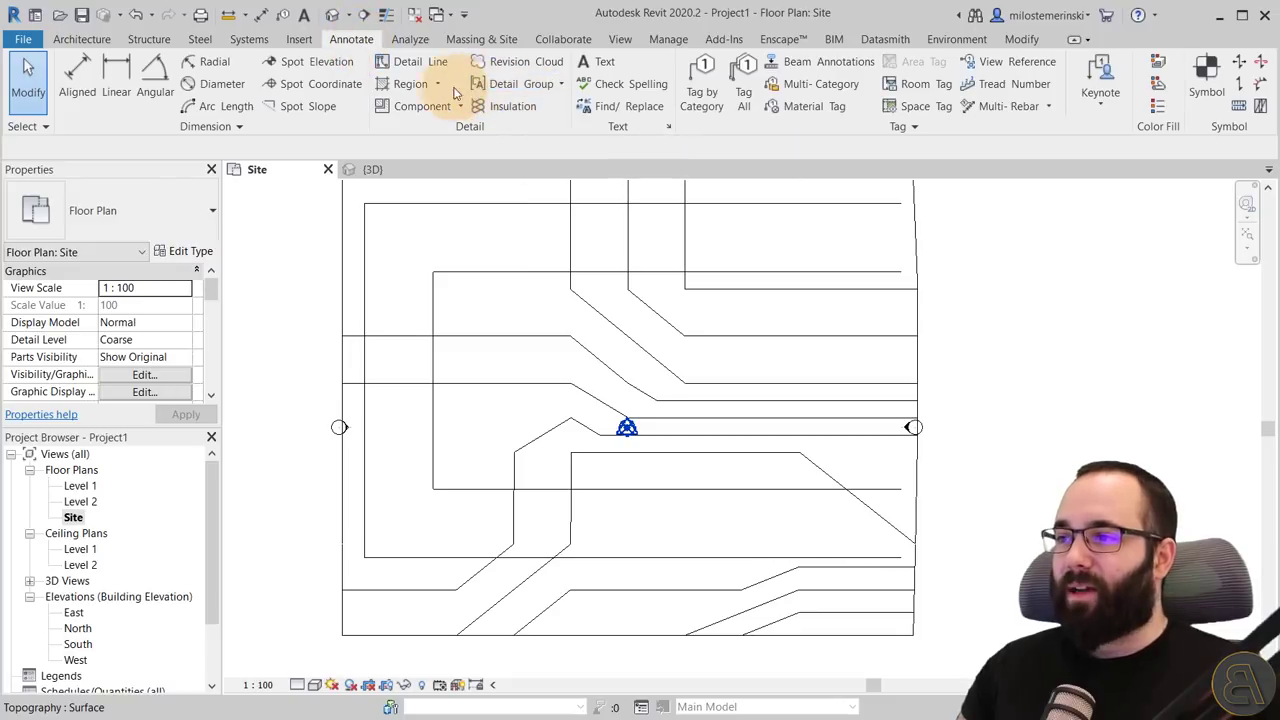
left_click(409, 72)
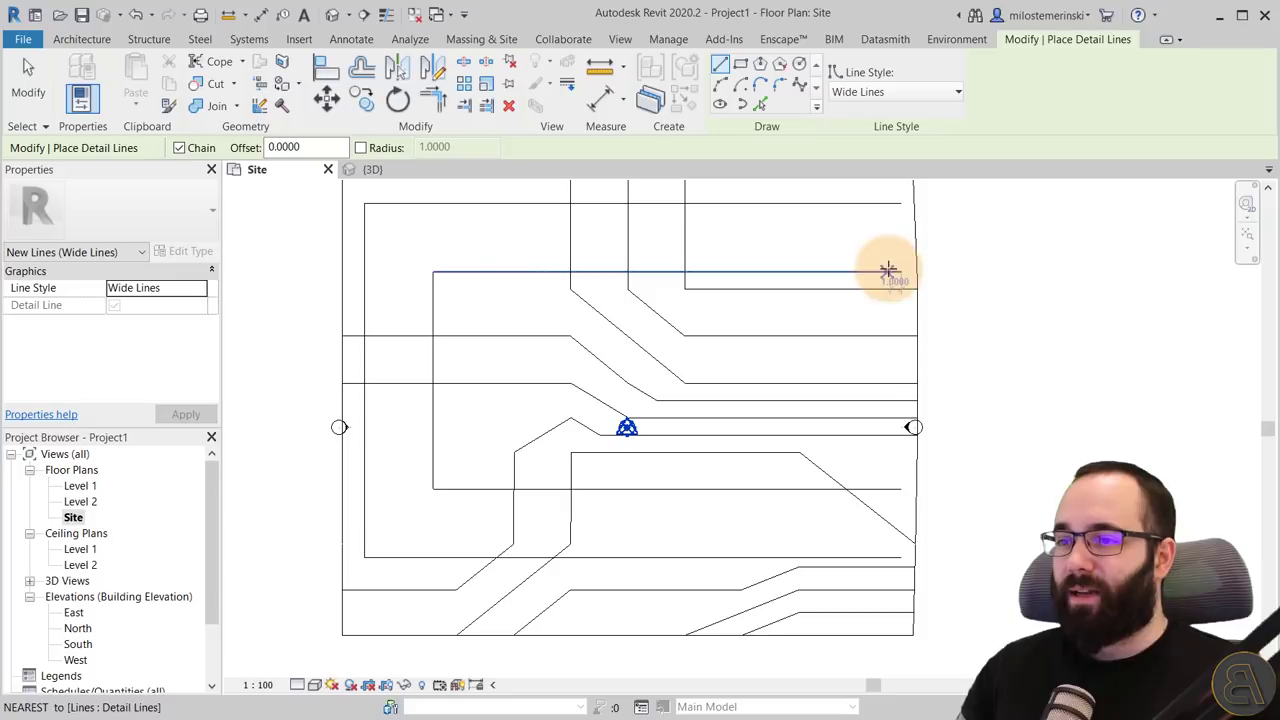
left_click(901, 203)
left_click(901, 276)
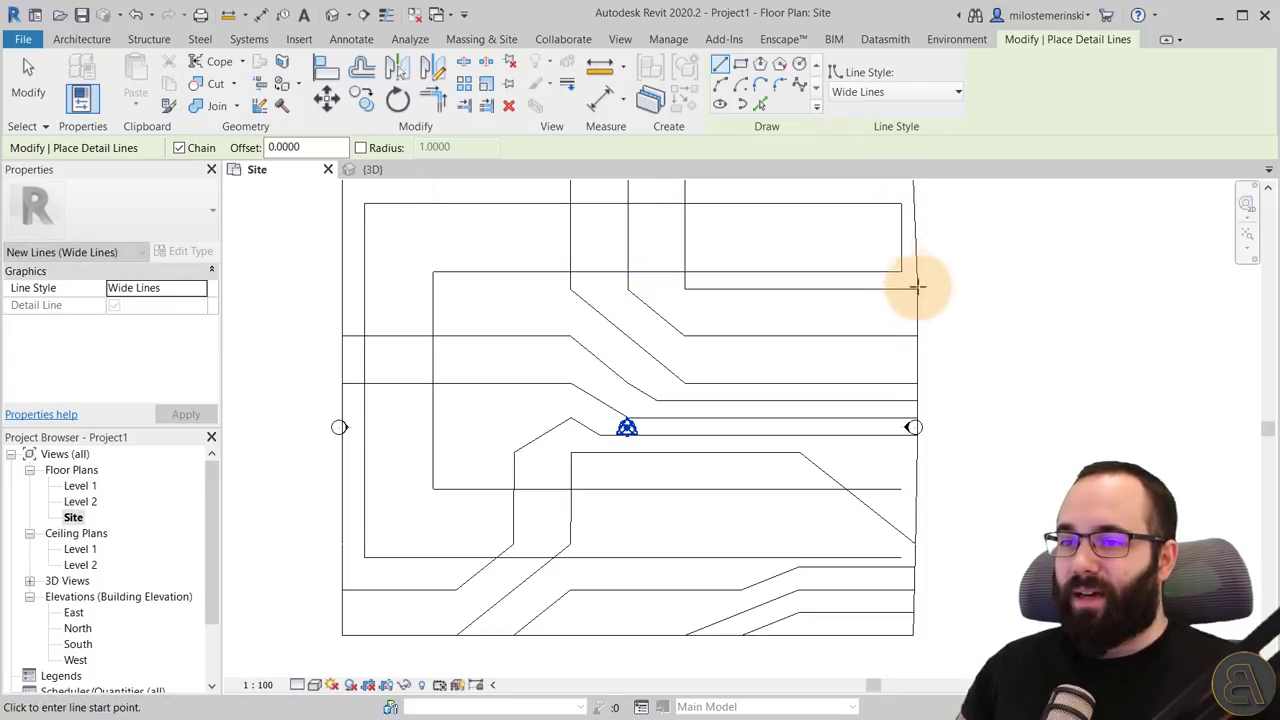
left_click(901, 490)
left_click(901, 557)
key("Escape")
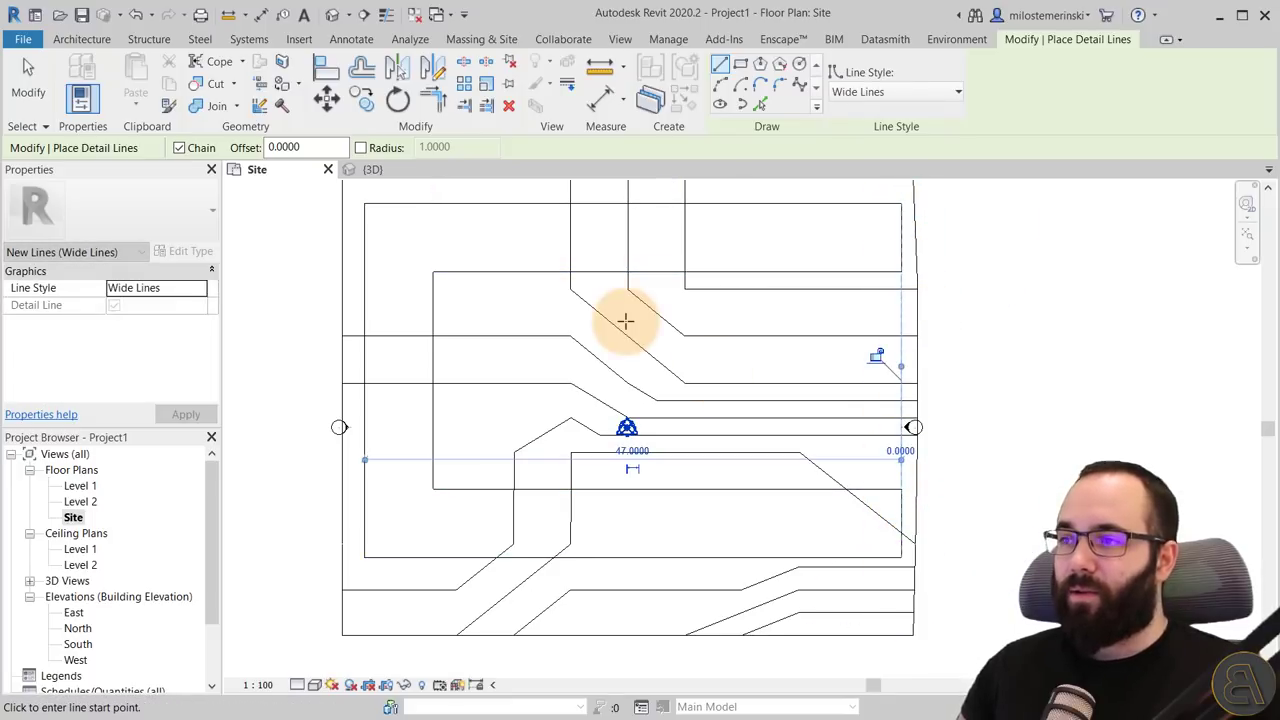
Try a radius-10 fillet arc on the inner left corners, then undo it
left_click(781, 87)
double_click(294, 147)
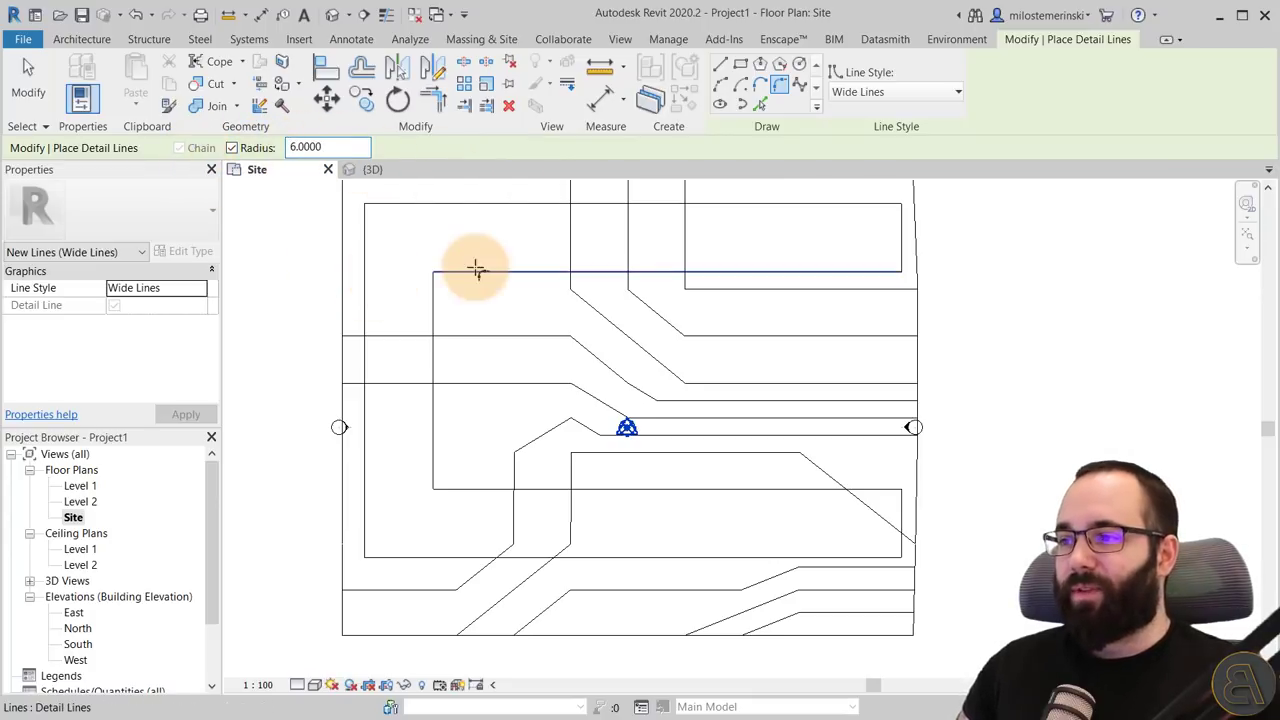
double_click(320, 147)
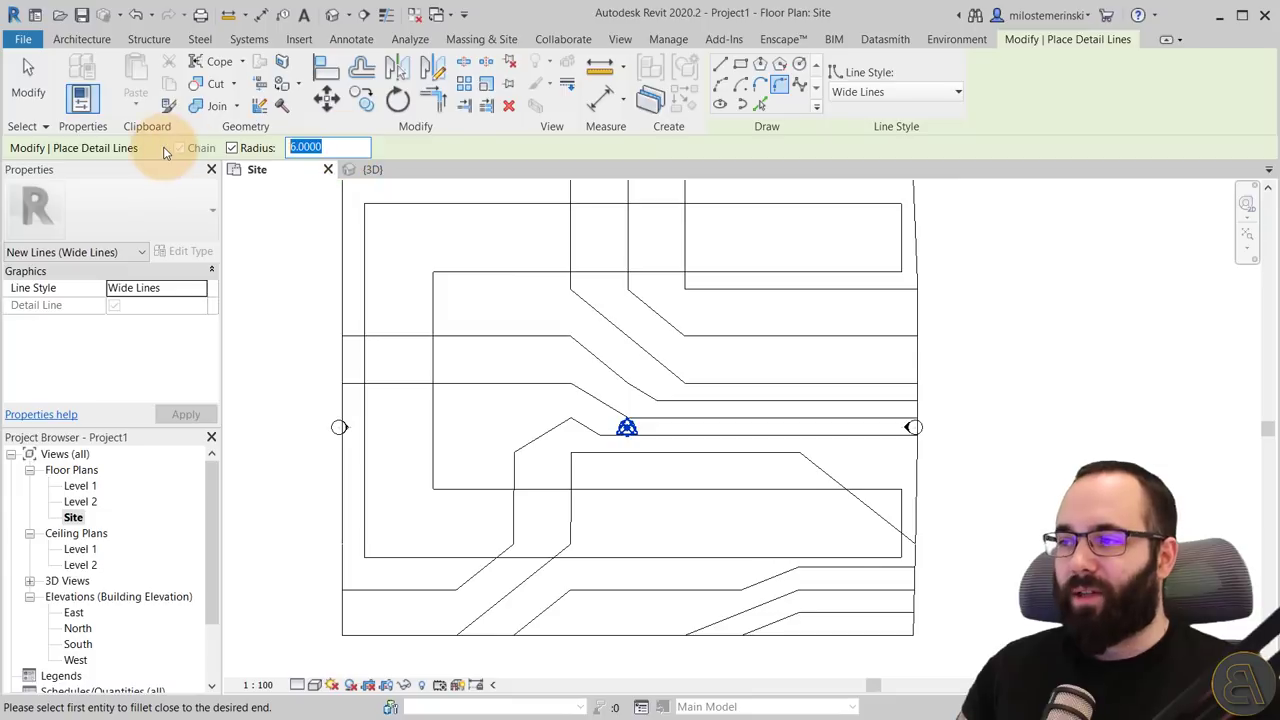
left_click(580, 272)
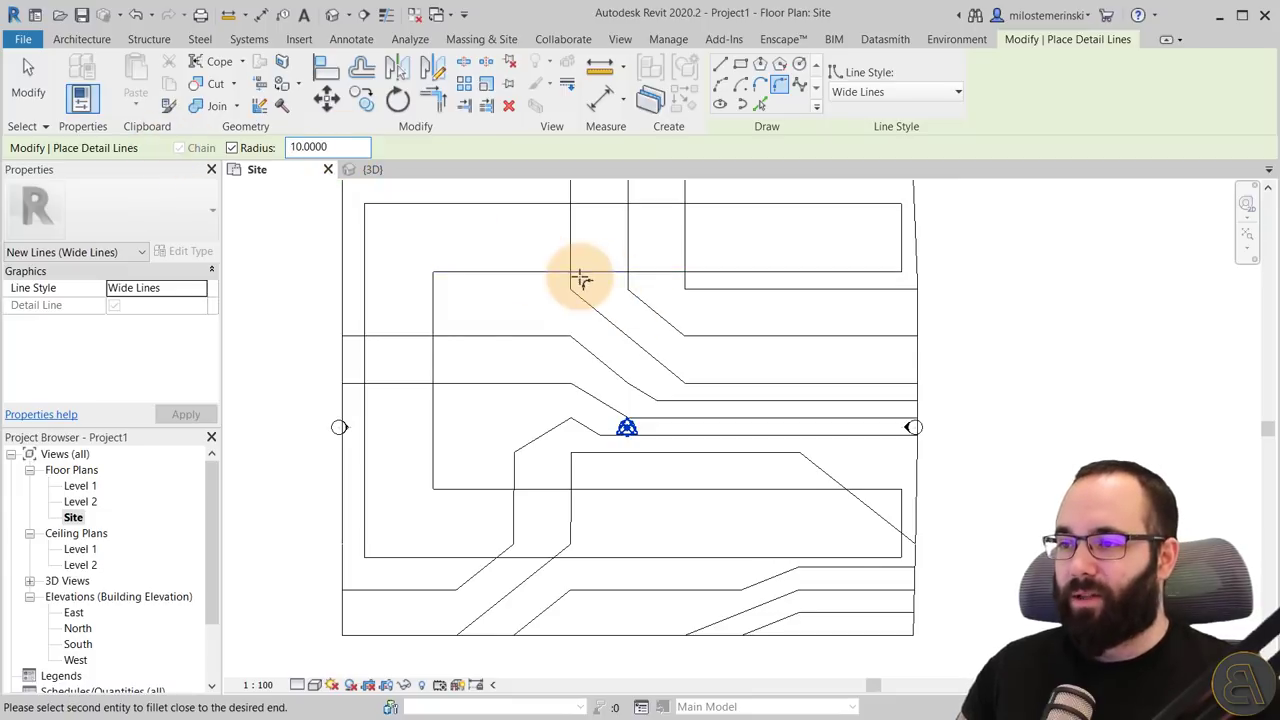
left_click(434, 372)
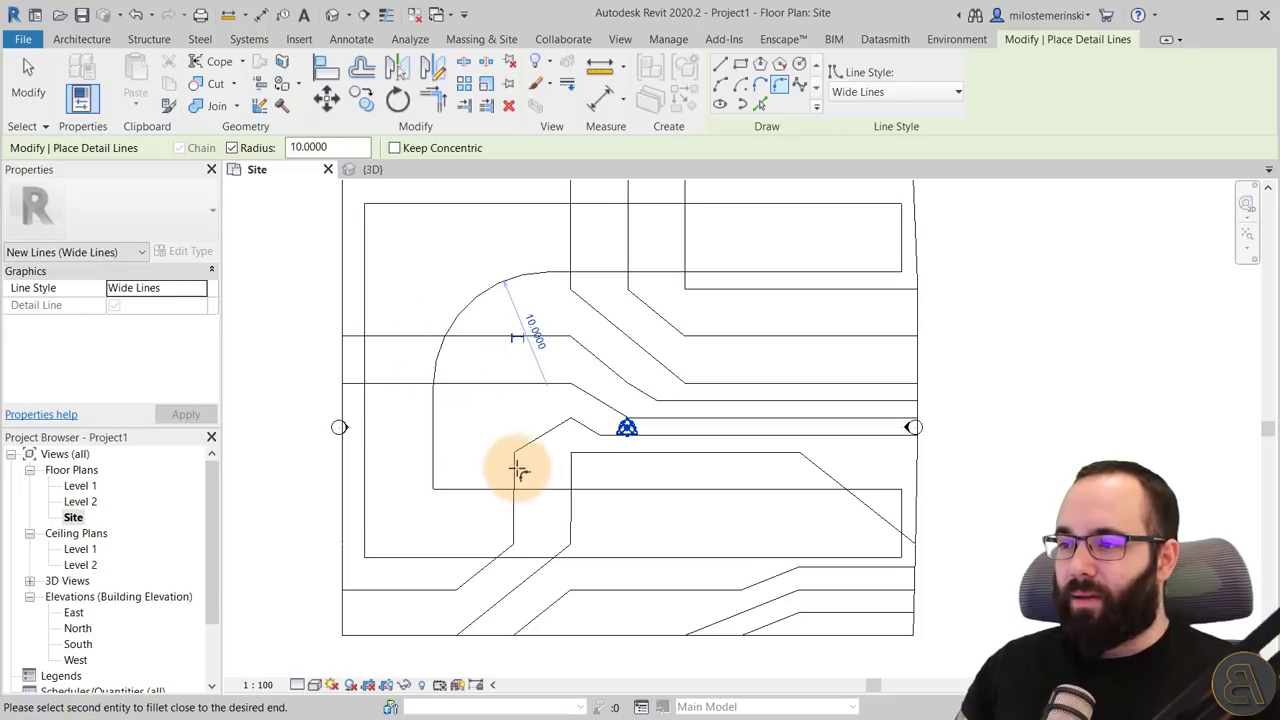
left_click(445, 428)
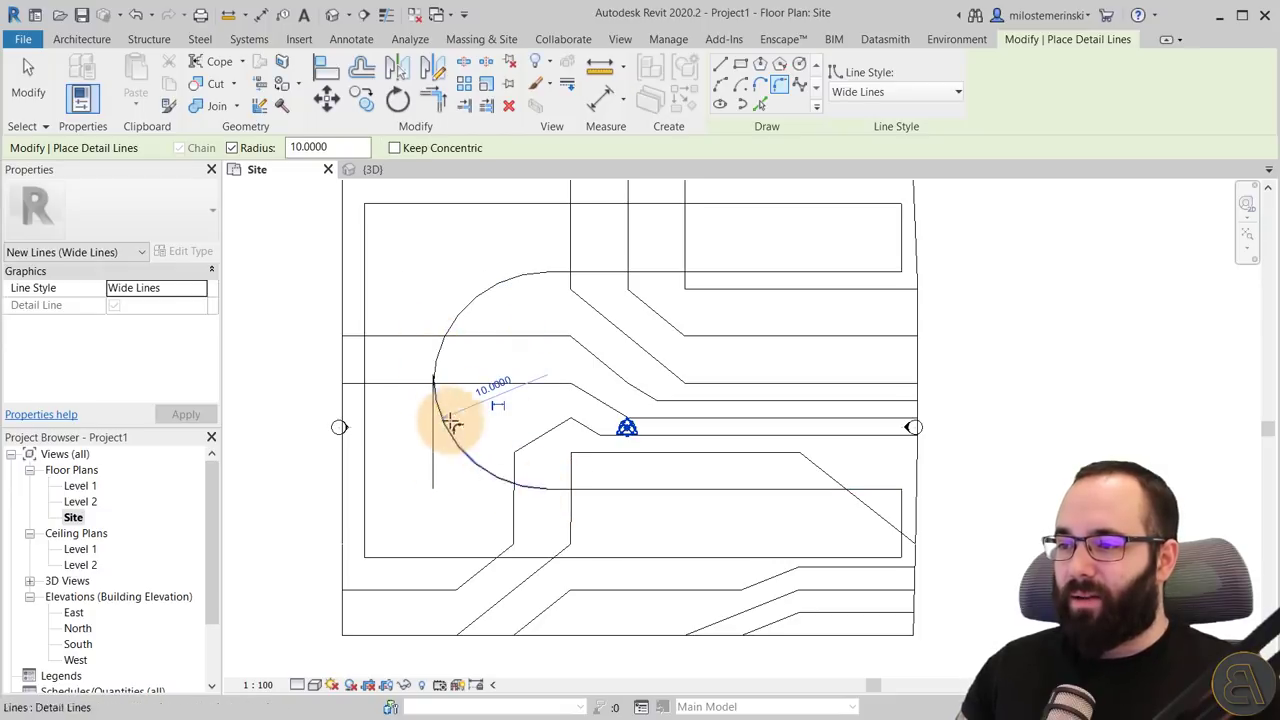
left_click(135, 15)
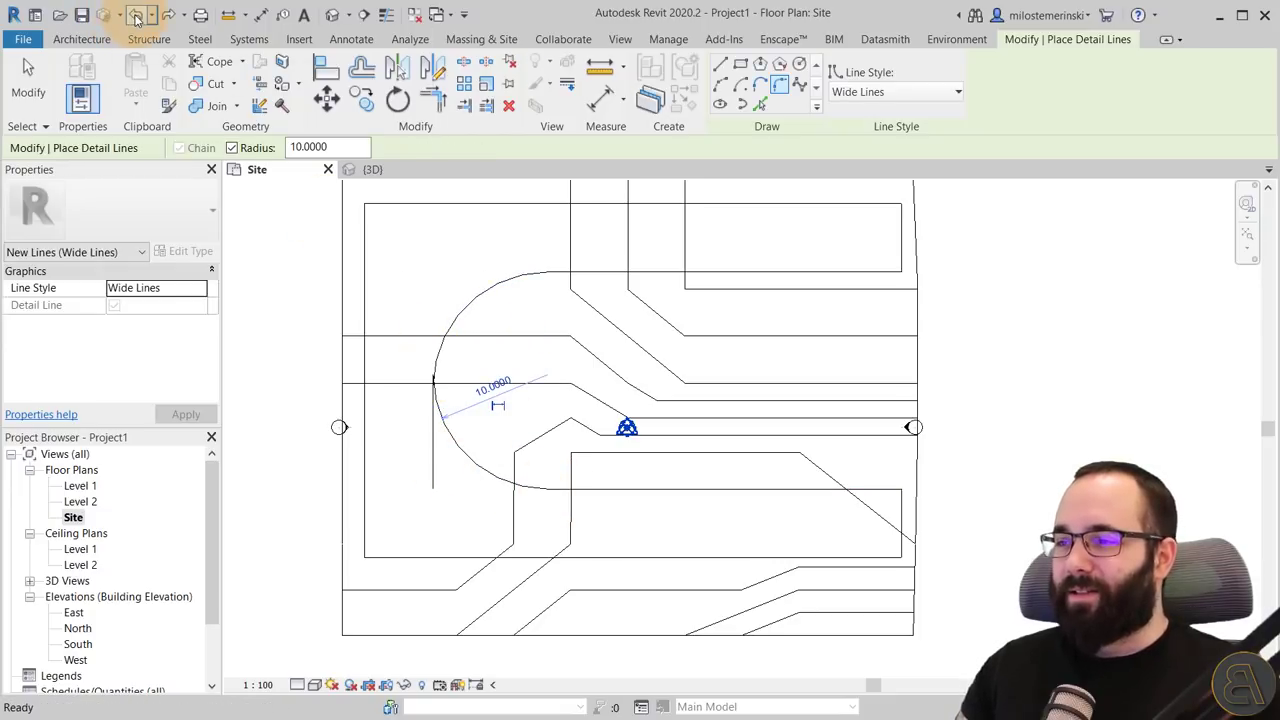
left_click(135, 15)
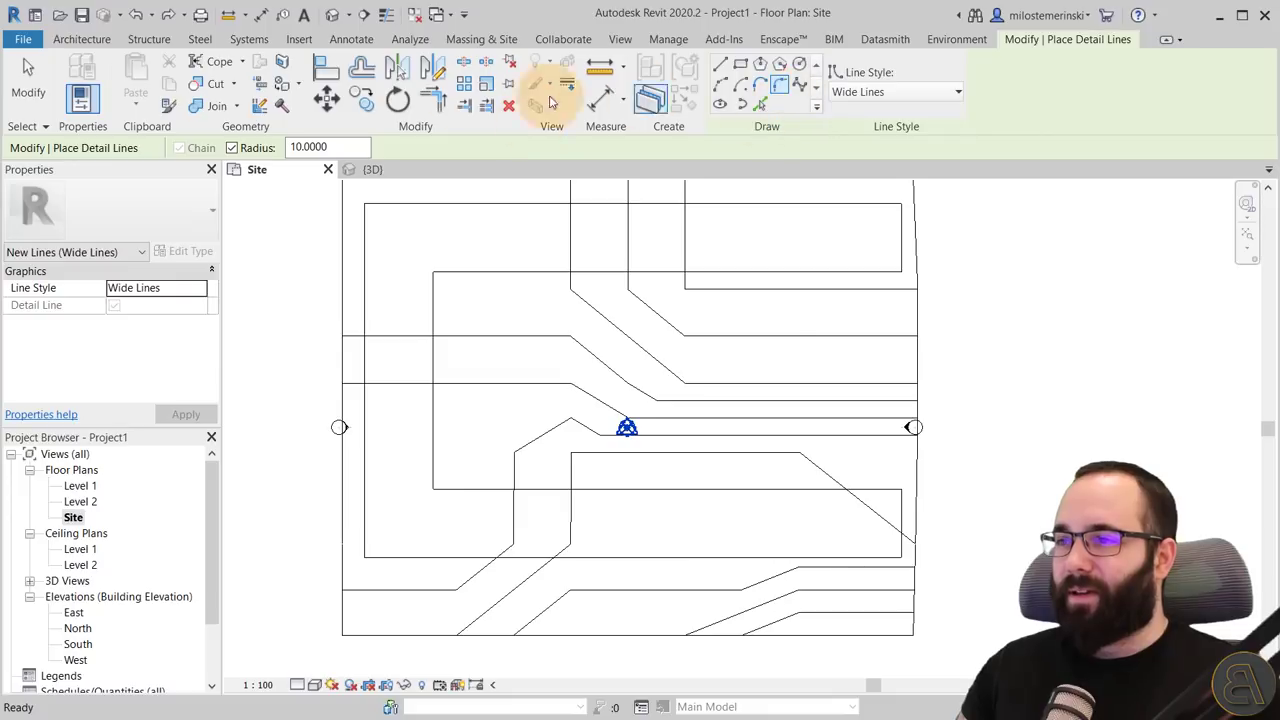
Fillet both inner left corners with a radius-9 arc
left_click(312, 147)
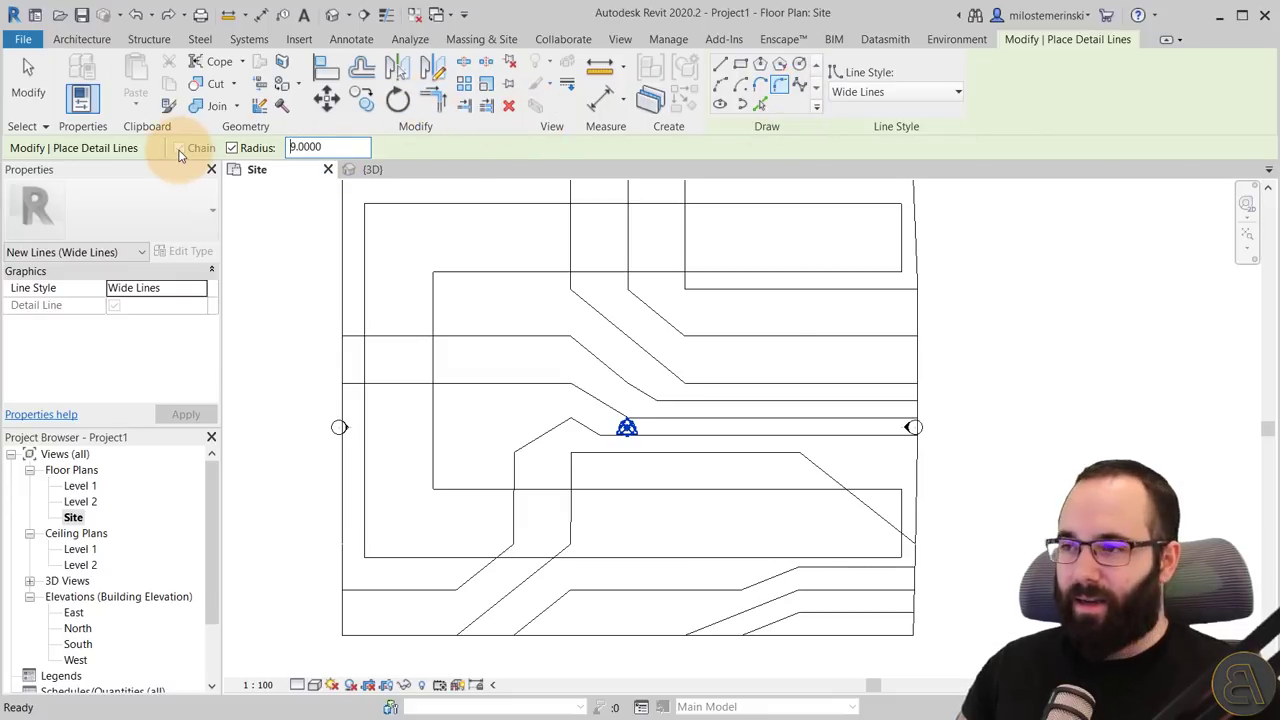
left_click(615, 273)
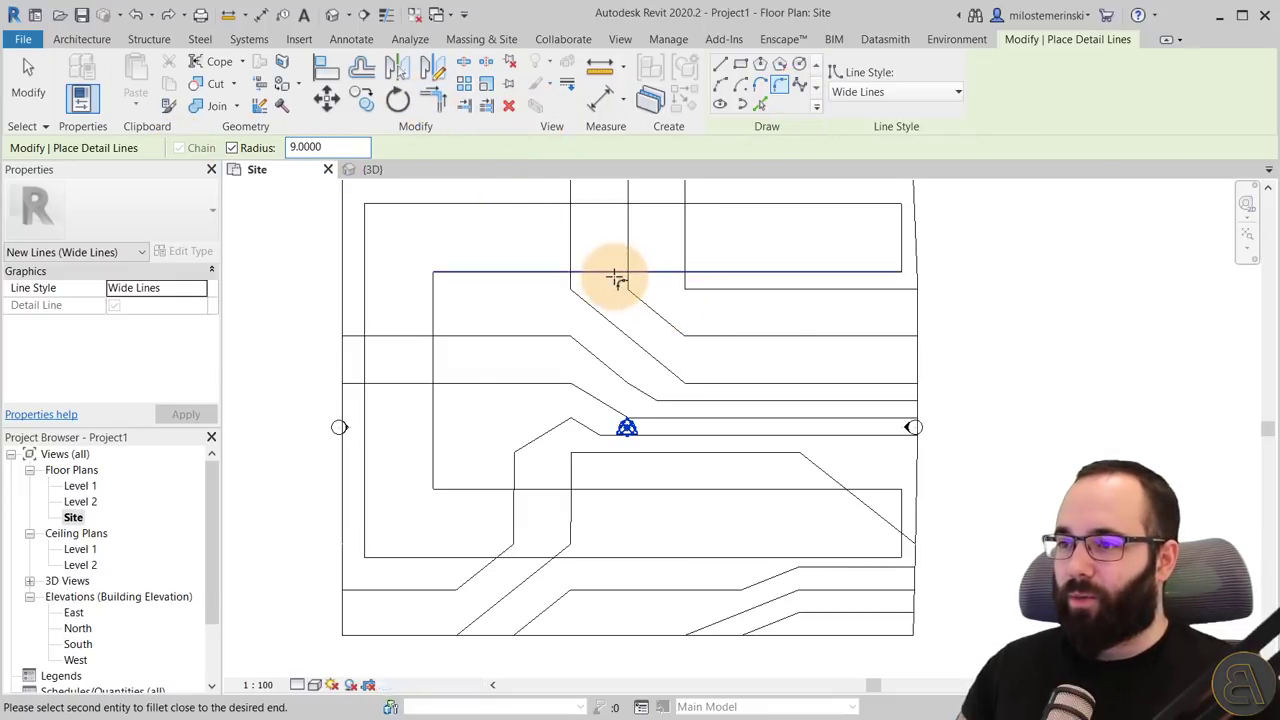
left_click(434, 367)
left_click(434, 392)
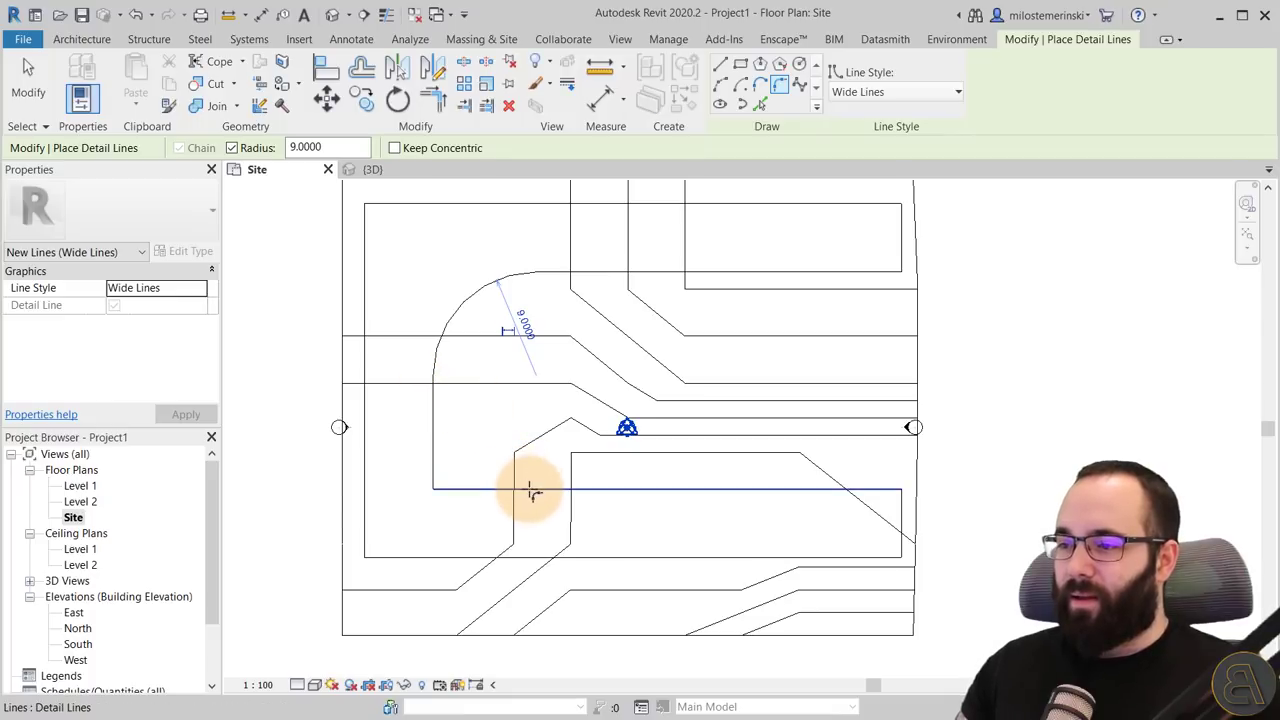
left_click(533, 490)
scroll(434, 371, "up", 3)
scroll(535, 405, "down", 4)
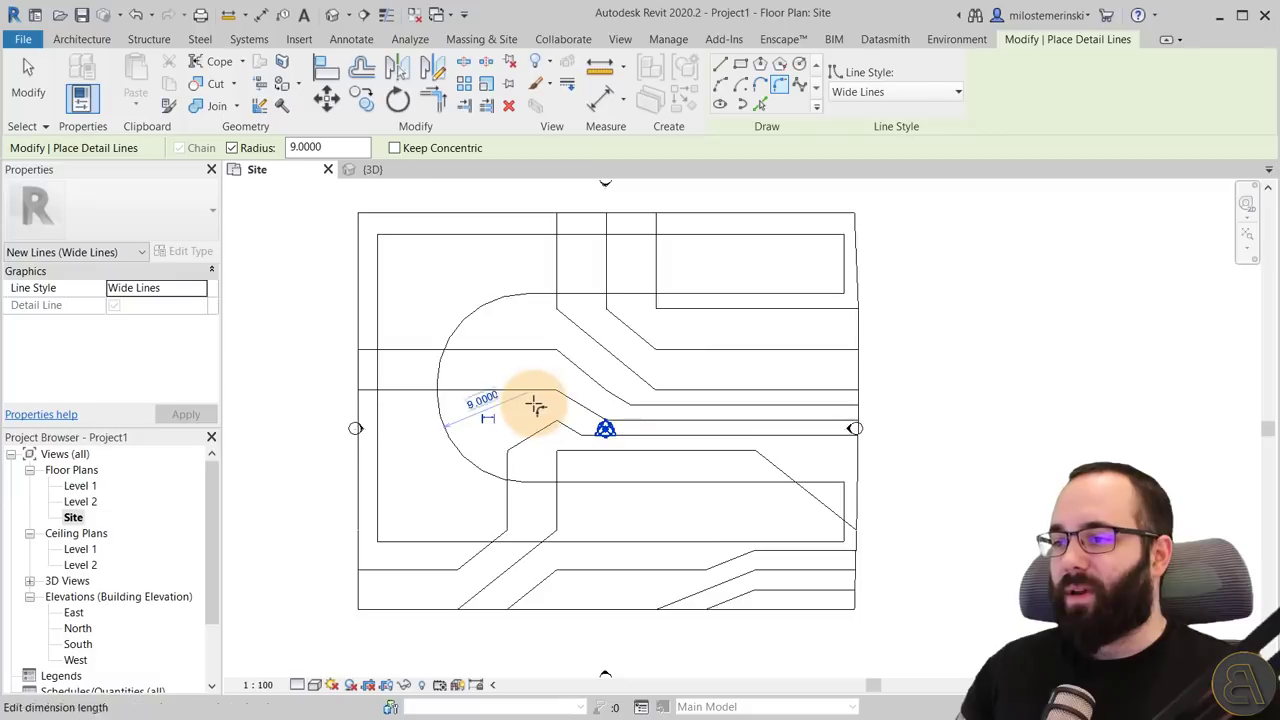
scroll(535, 405, "down", 1)
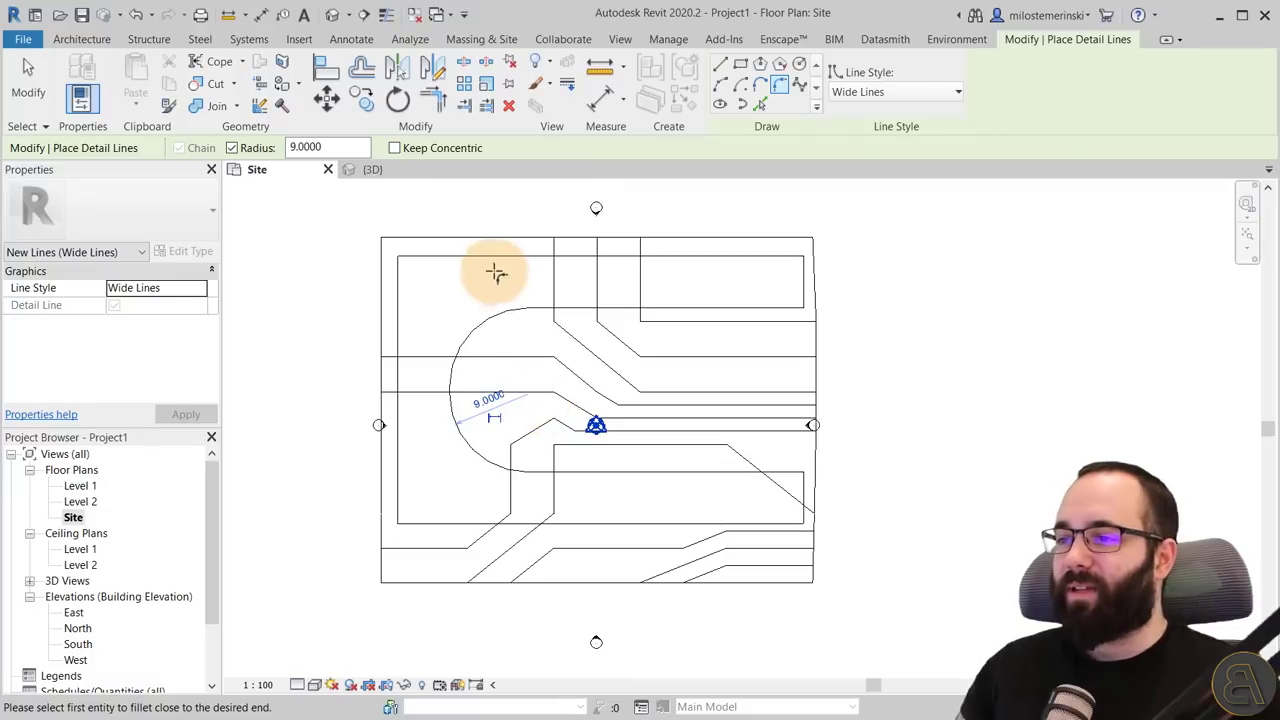
left_click(533, 312)
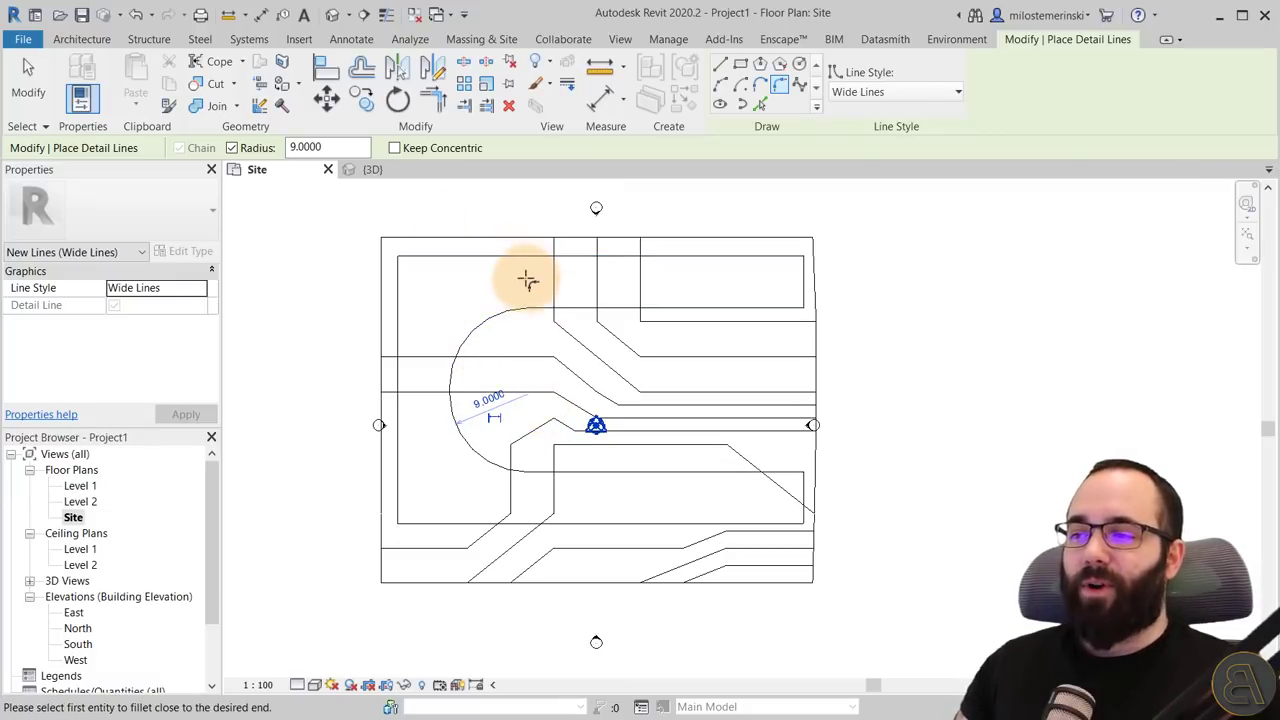
Fillet both outer left corners with a radius-15 arc
left_click_drag(325, 147, 270, 150)
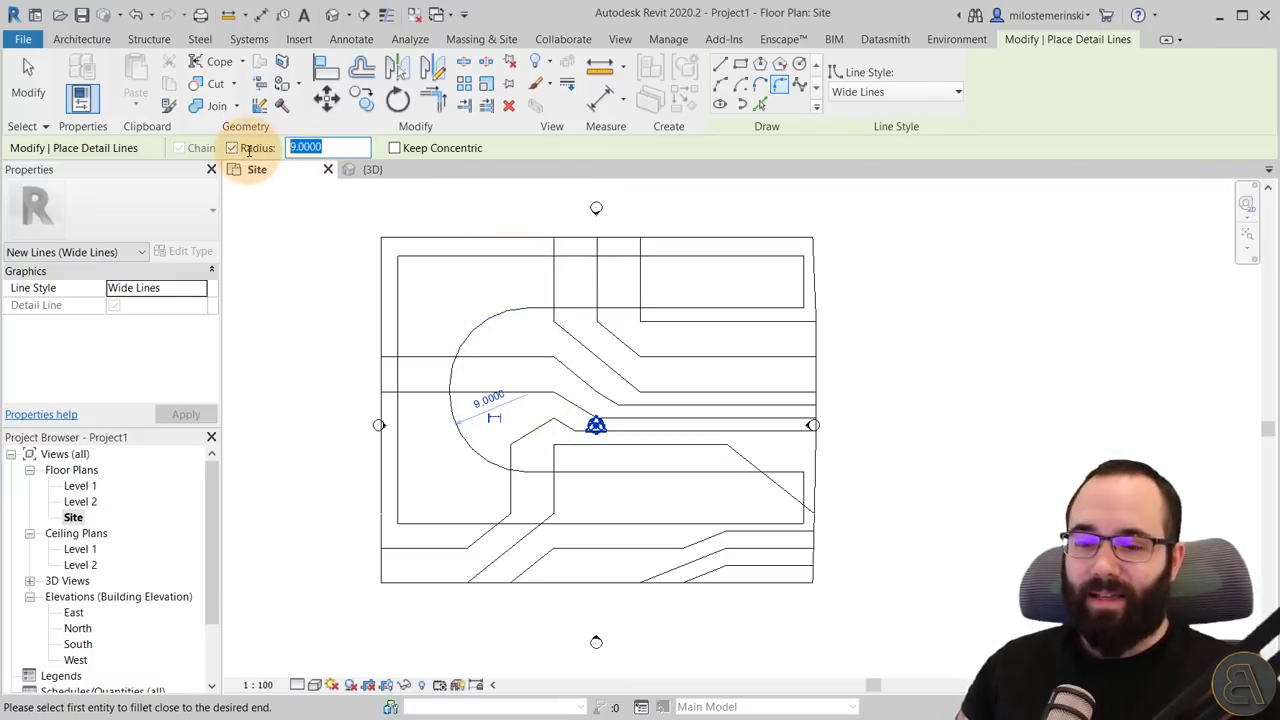
left_click(517, 257)
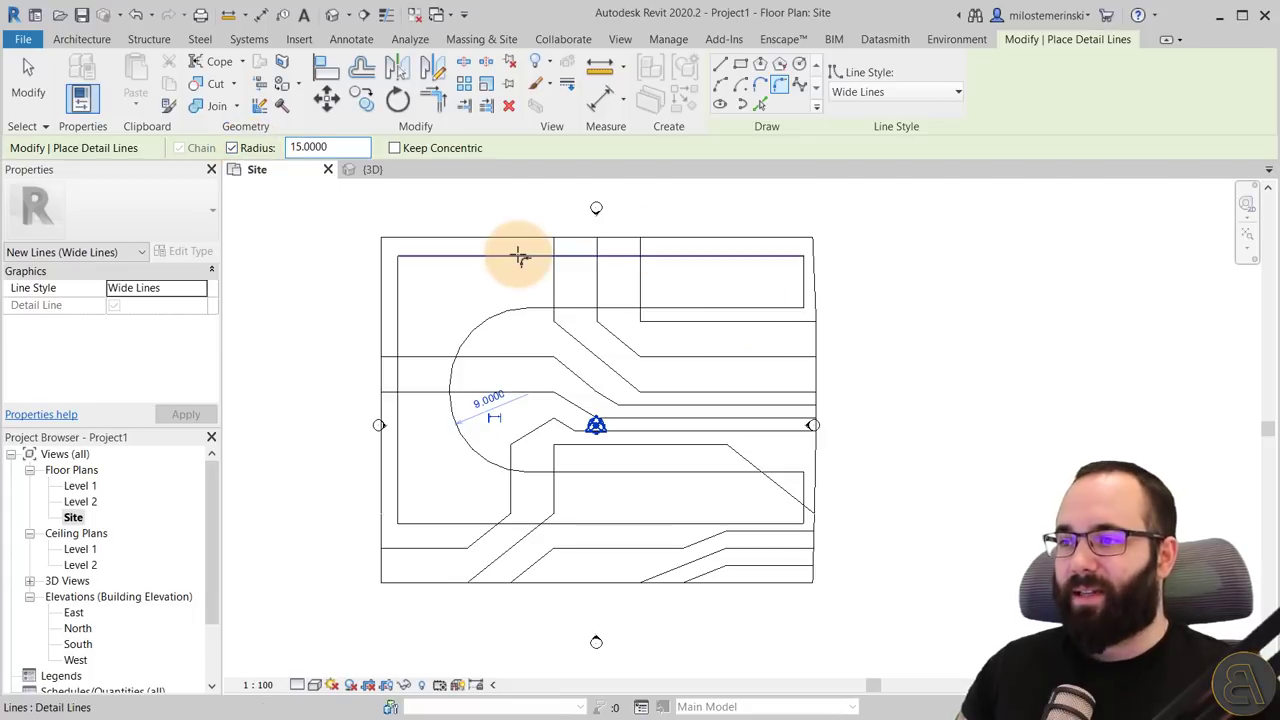
left_click(400, 347)
left_click(400, 400)
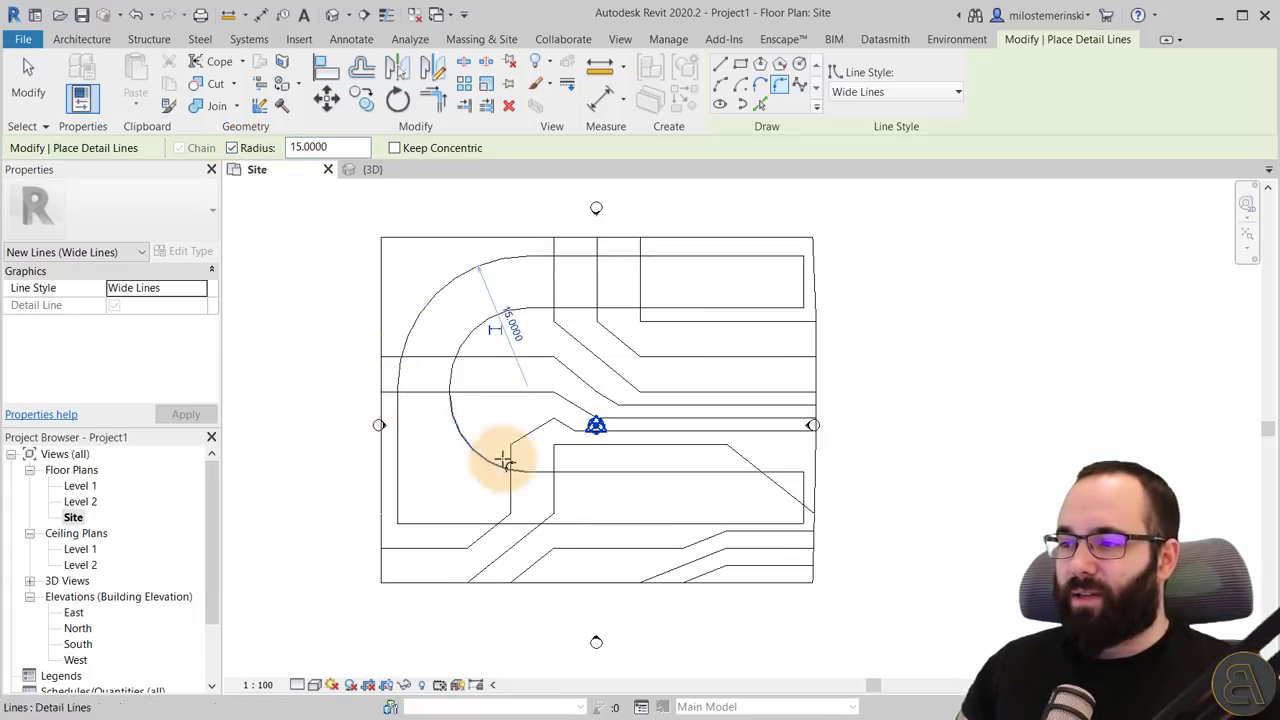
left_click(537, 523)
scroll(640, 505, "down", 1)
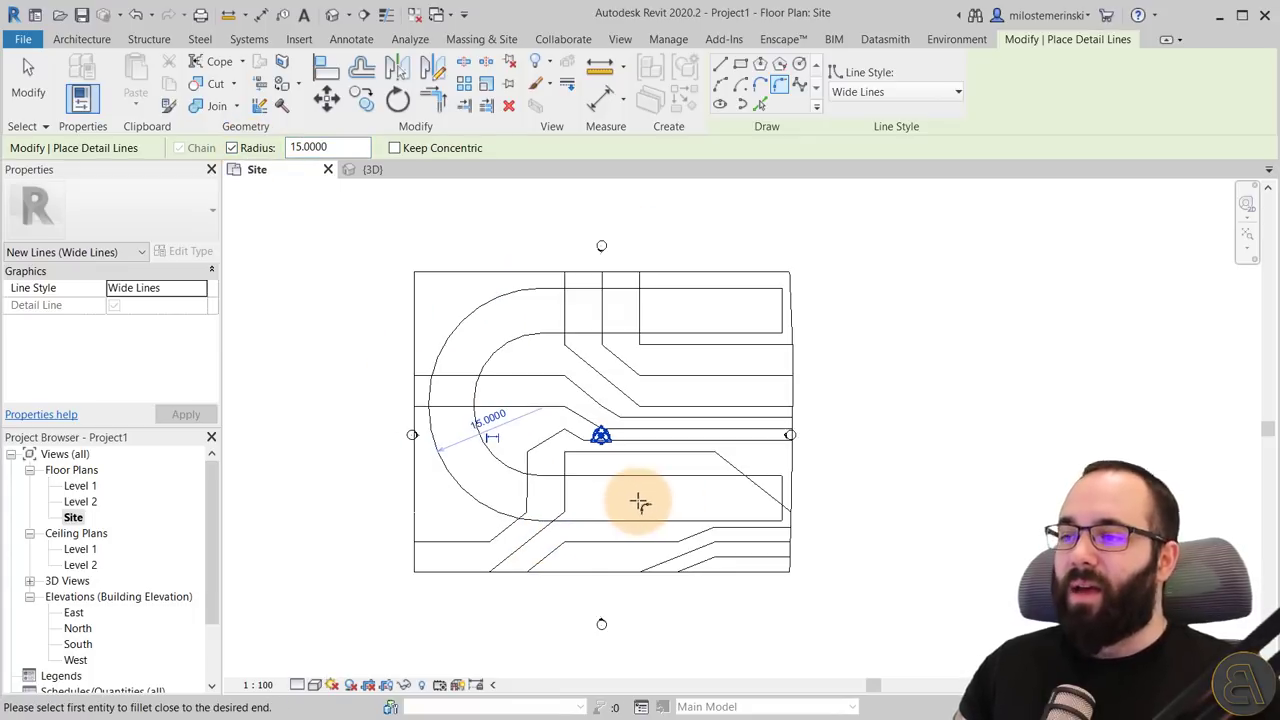
scroll(645, 505, "up", 2)
key("Escape")
key("Escape")
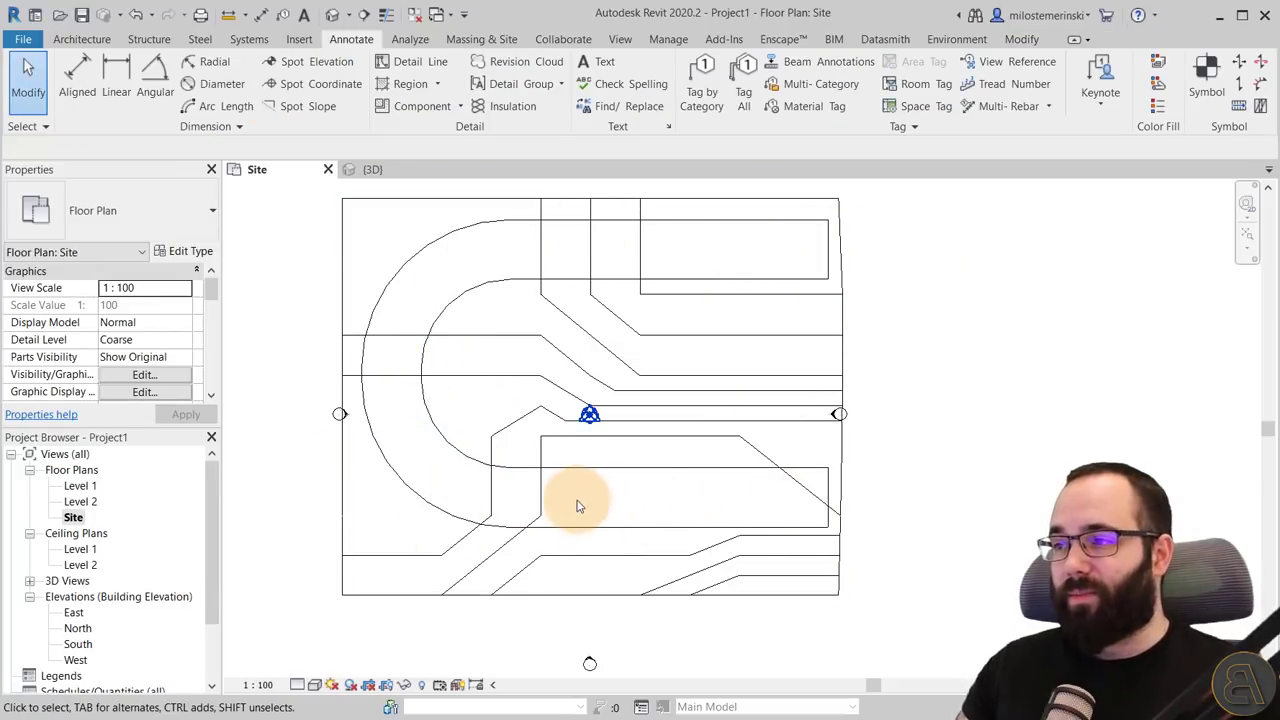
Check the topography in the {3D} view, return to the Site plan, and start Spot Elevation
left_click(372, 169)
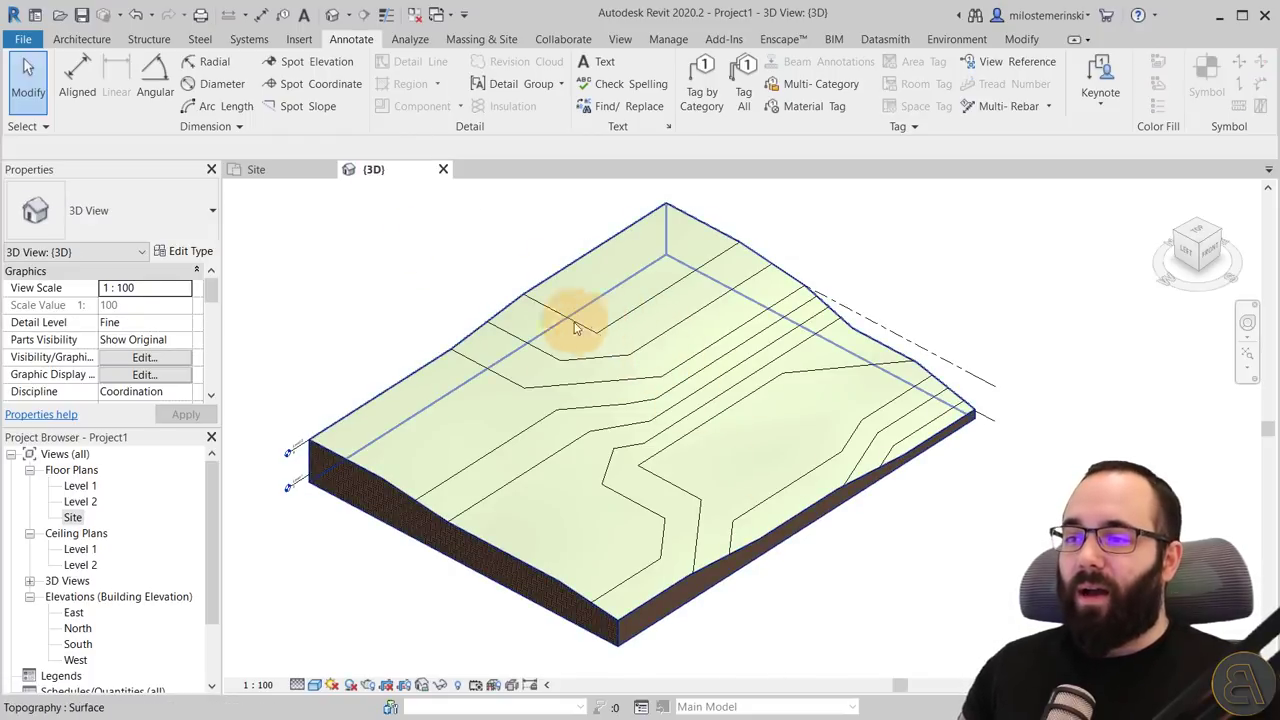
left_click(282, 172)
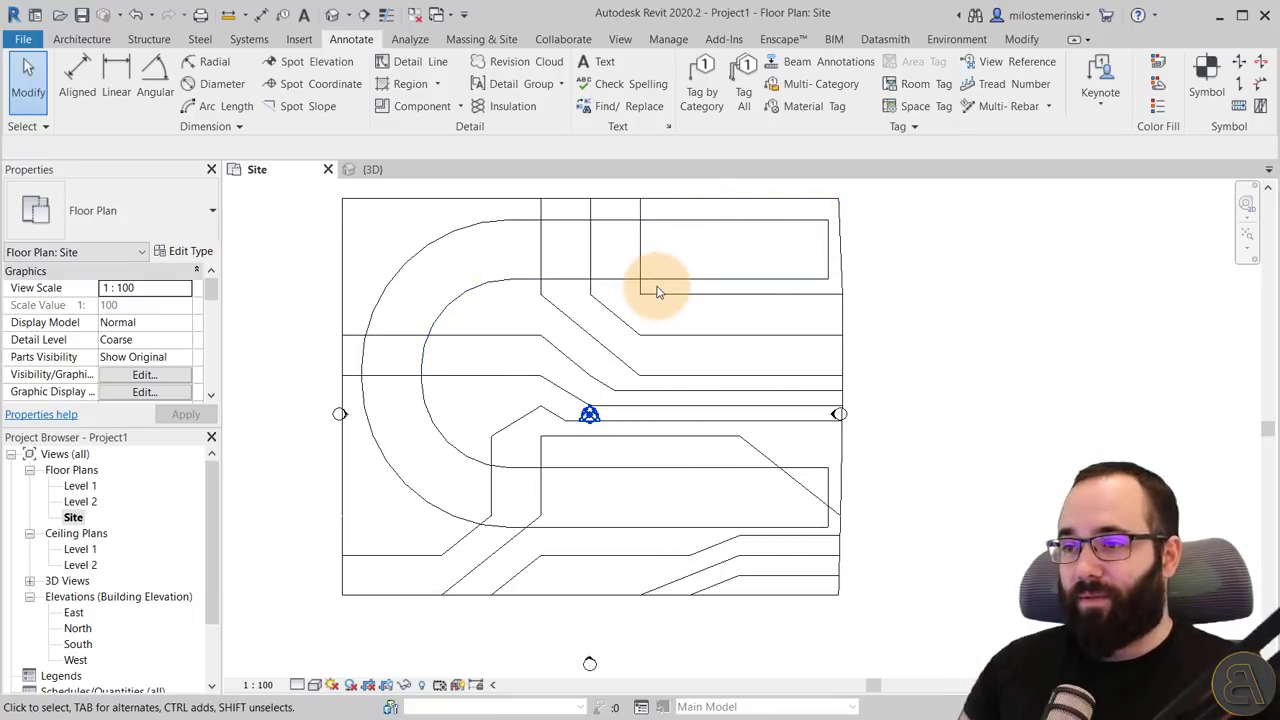
left_click(294, 64)
scroll(513, 219, "up", 5)
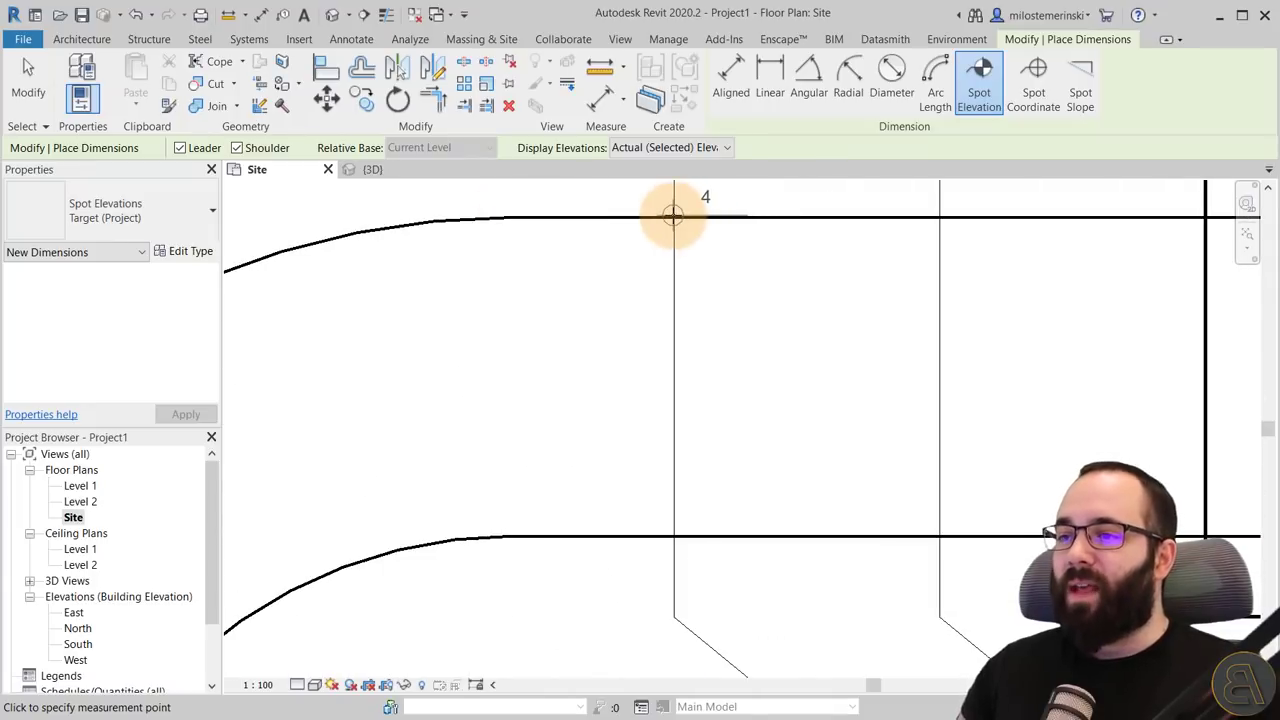
Place a spot elevation reading 4 where the top road edge meets a vertical line, then select it
scroll(600, 275, "down", 2)
scroll(520, 320, "up", 2)
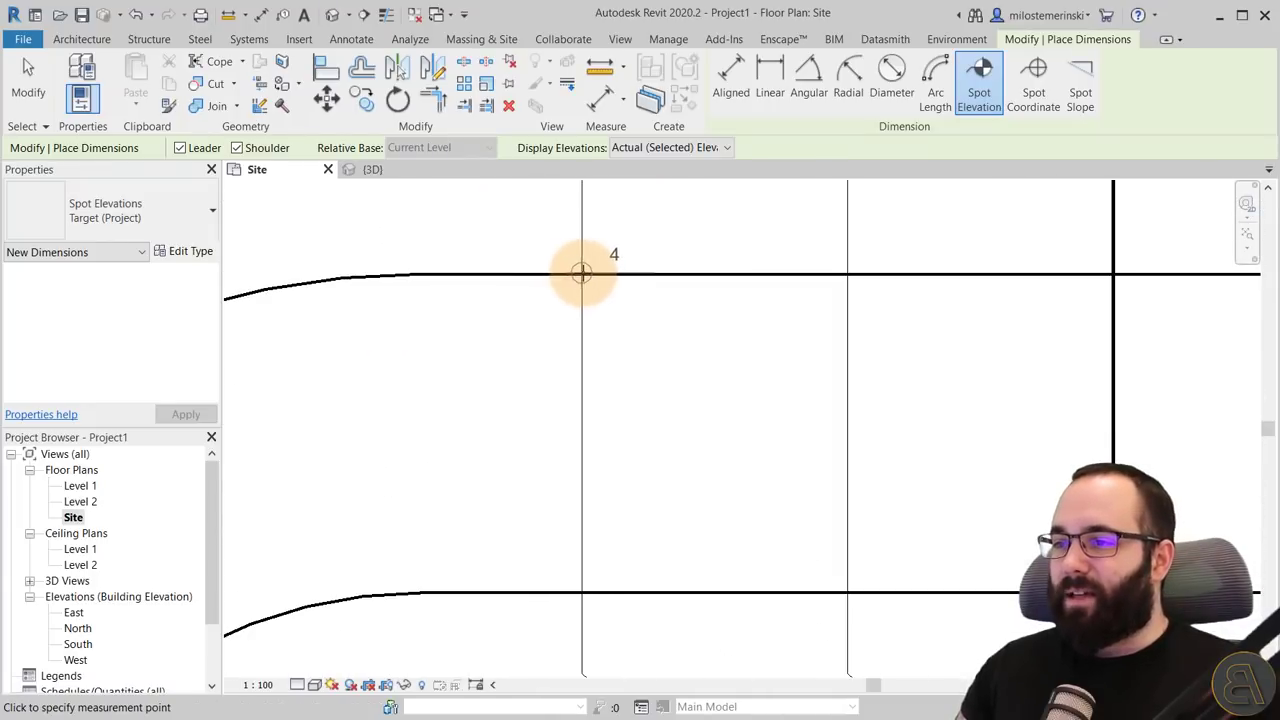
left_click(582, 272)
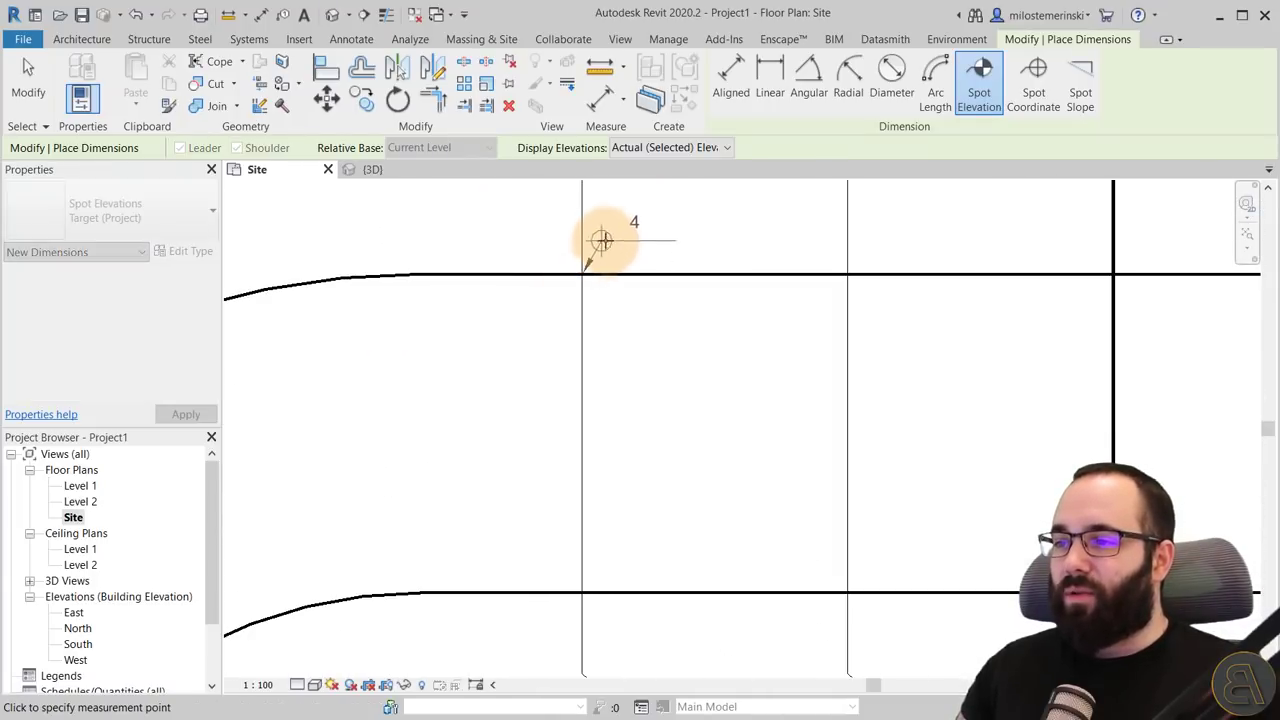
left_click(685, 235)
key("Escape")
key("Escape")
left_click(658, 232)
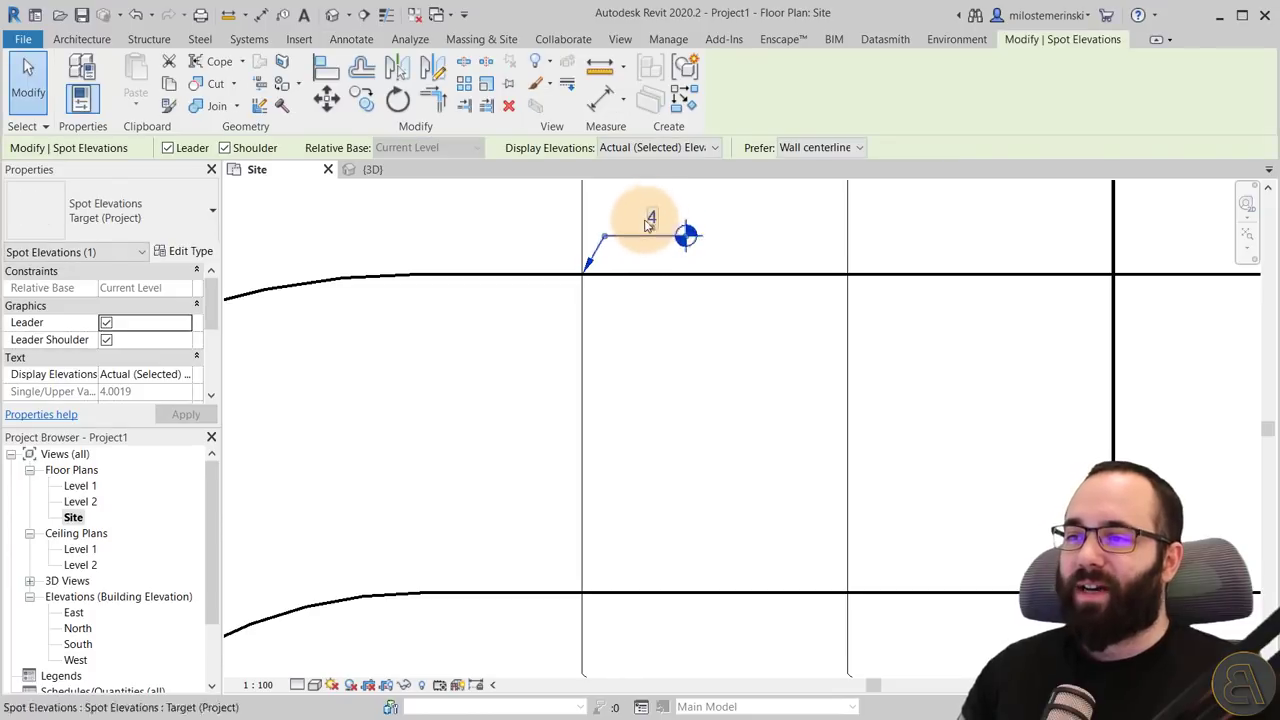
middle_click_drag(647, 220, 634, 271)
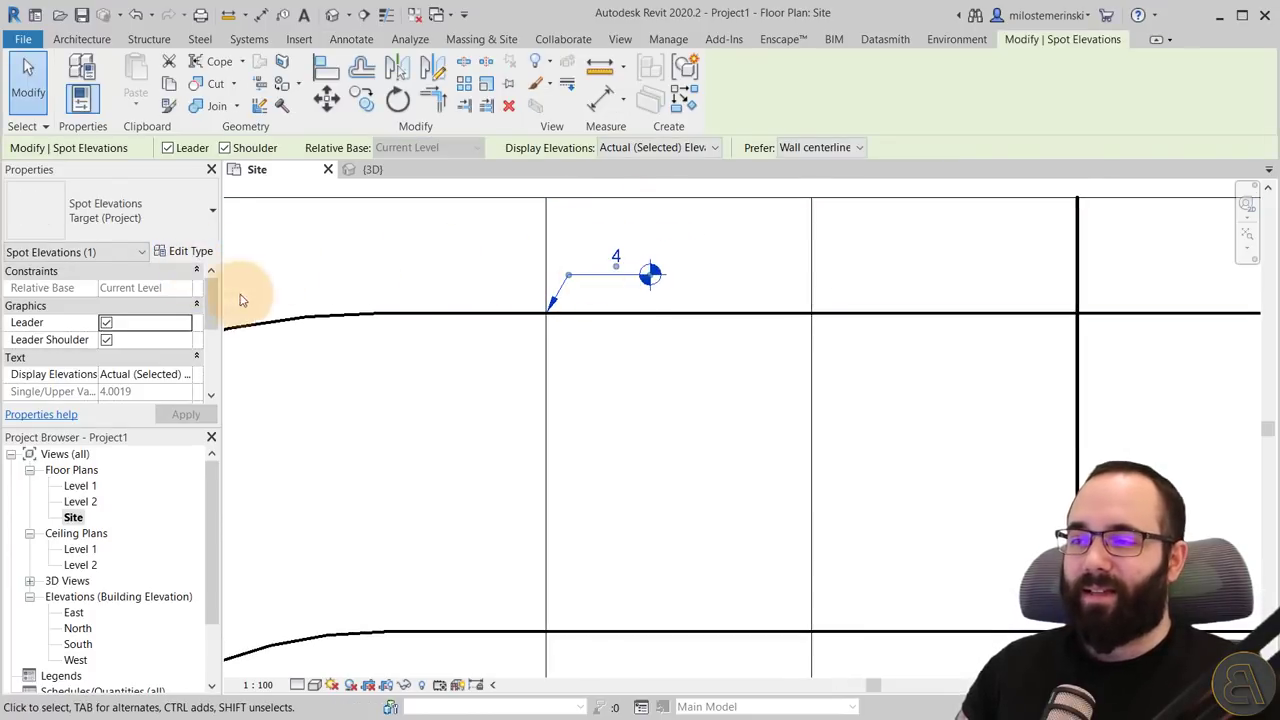
Make the spot elevation type round to 2 decimal places instead of project settings
left_click(196, 262)
scroll(555, 379, "down", 5)
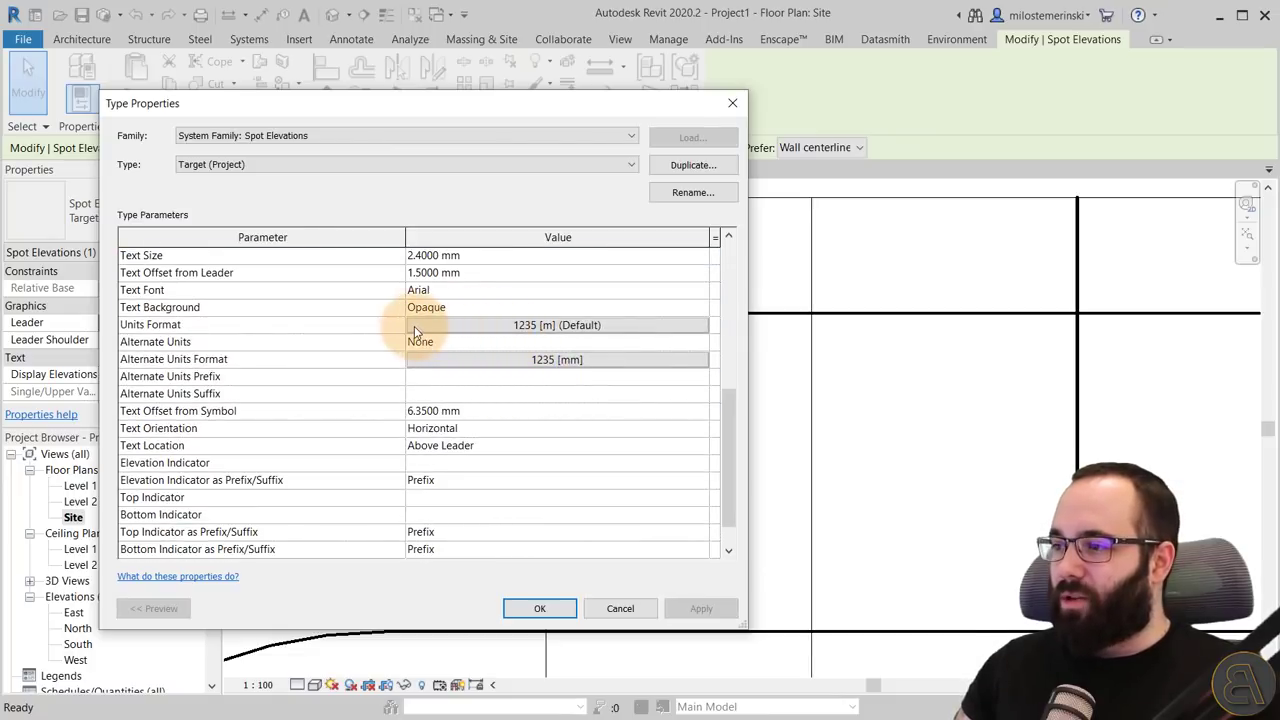
left_click(415, 328)
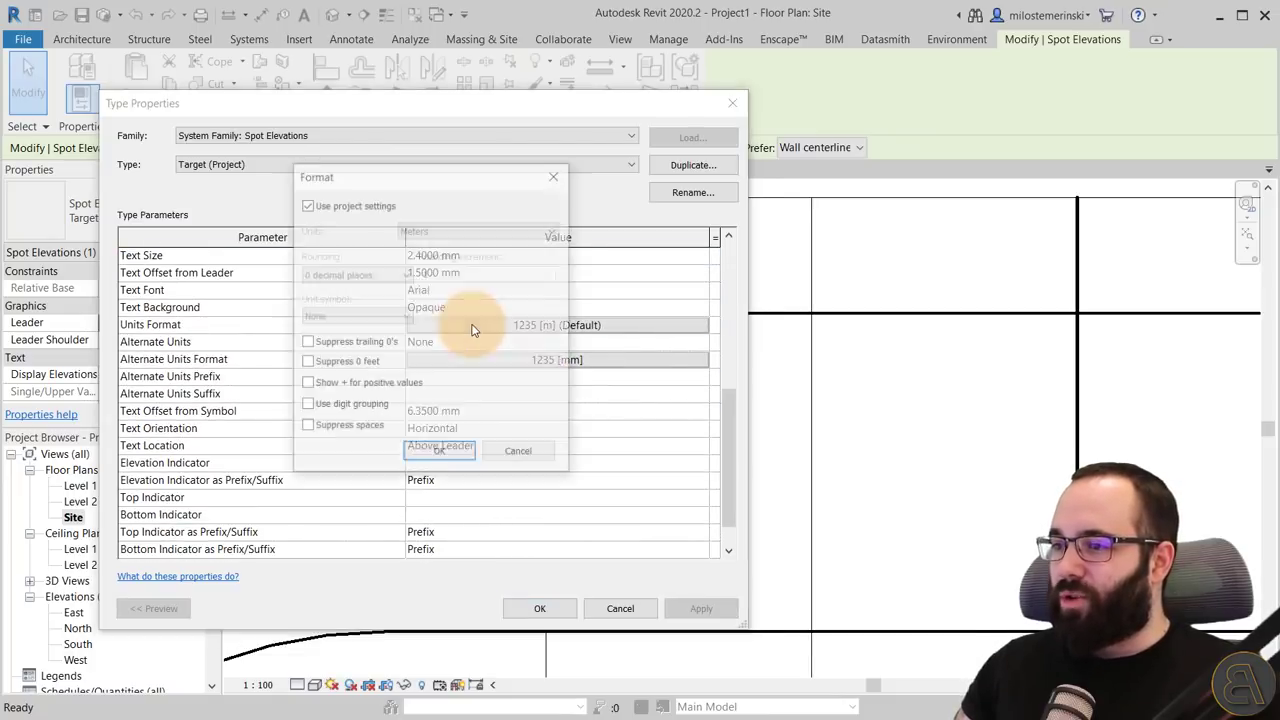
left_click(322, 206)
left_click(377, 273)
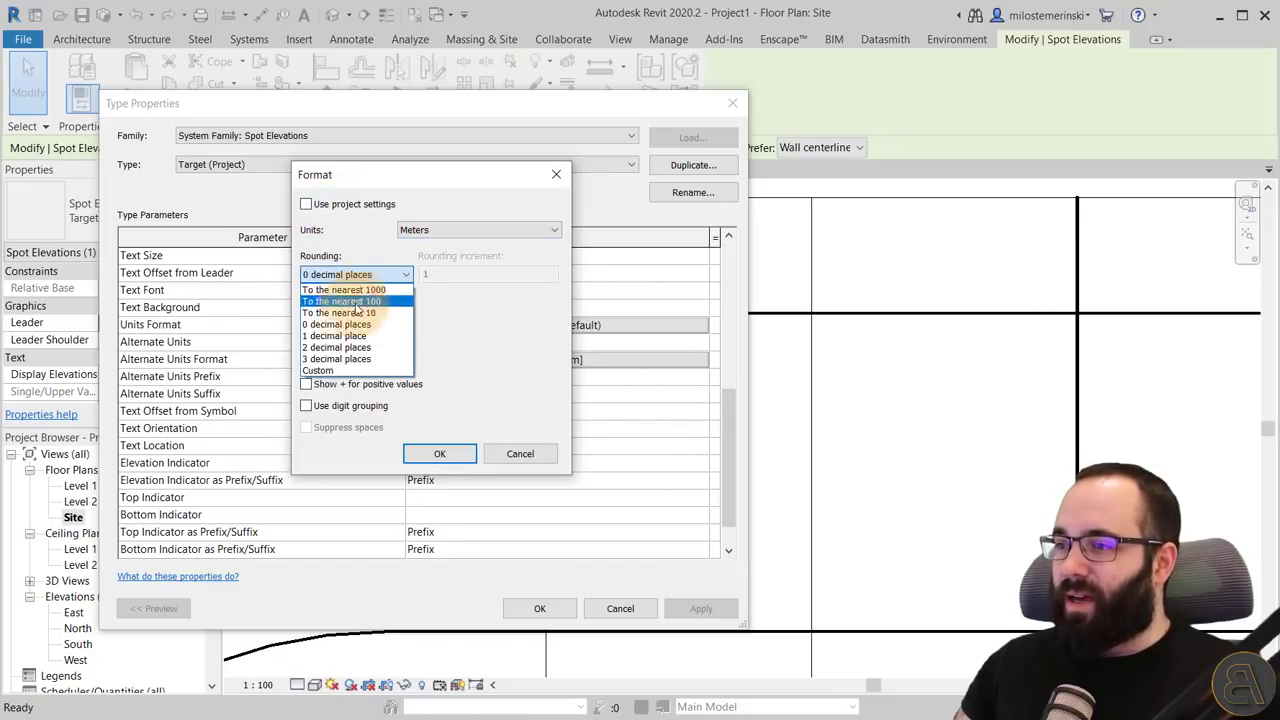
left_click(337, 347)
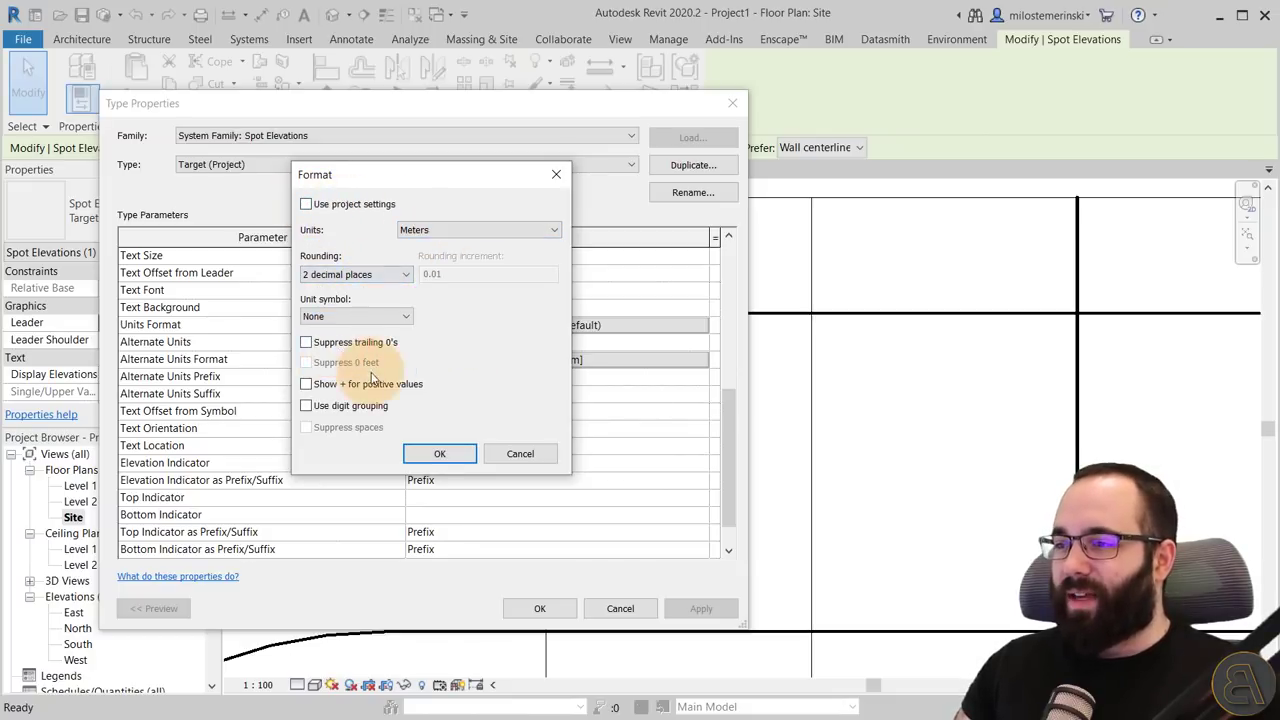
left_click(446, 455)
left_click(540, 608)
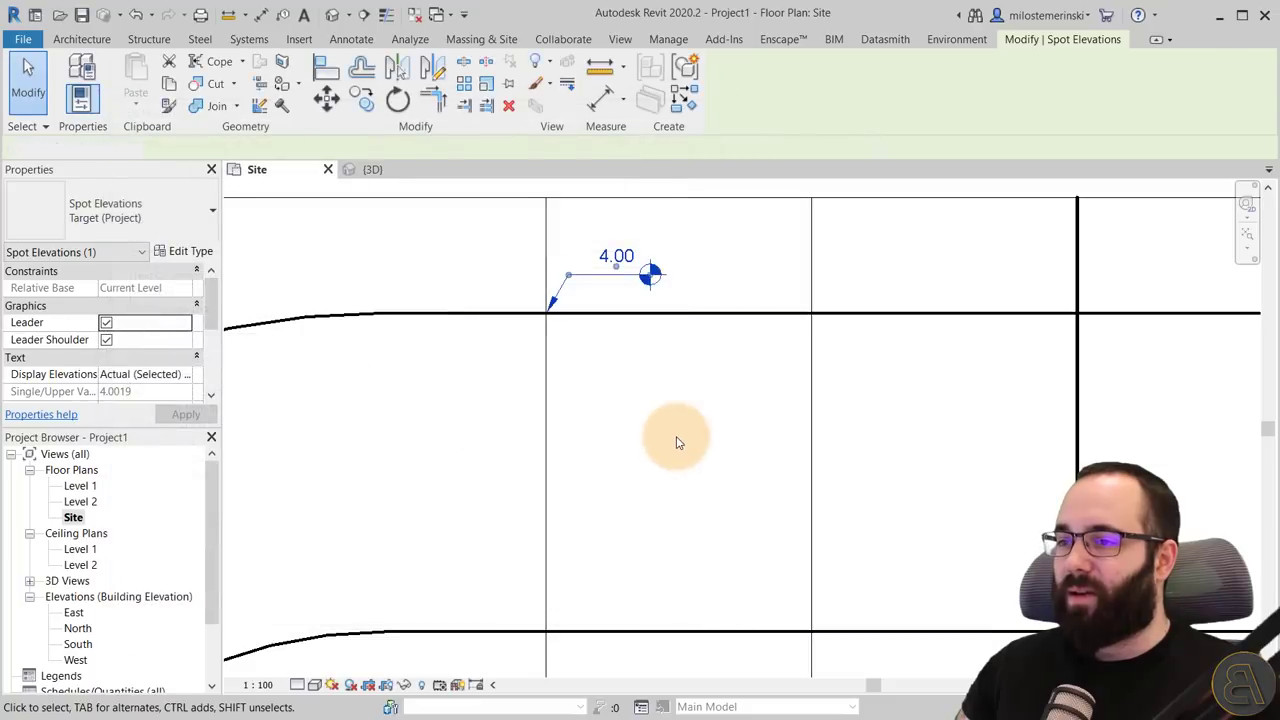
left_click(677, 440)
Select the spot elevation and begin a multiple copy of it
left_click(579, 283)
scroll(640, 357, "down", 4)
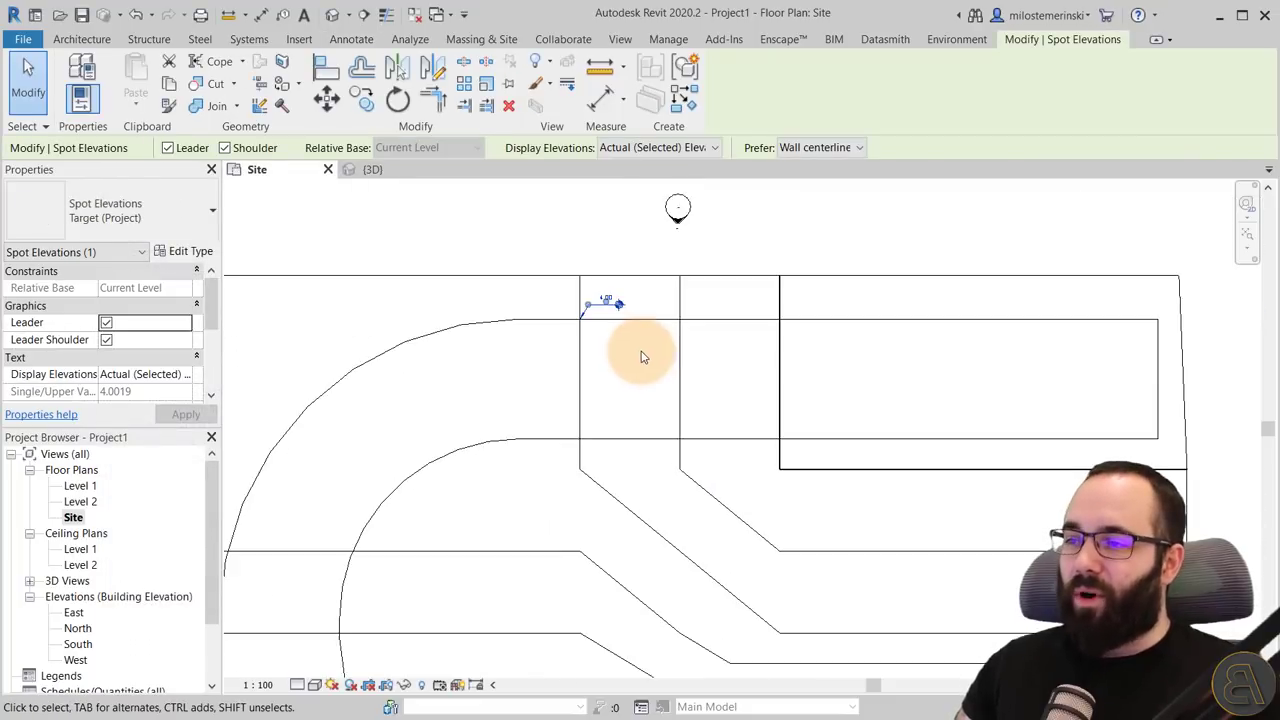
scroll(581, 283, "up", 5)
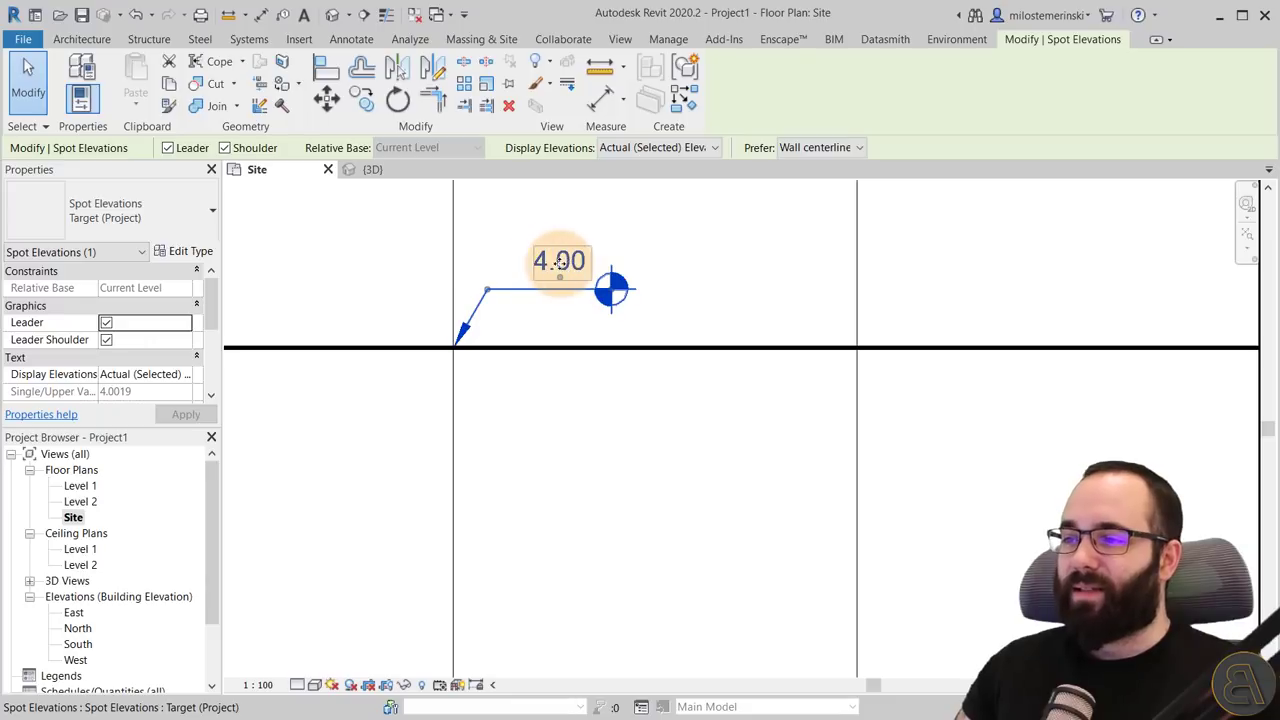
left_click(551, 391)
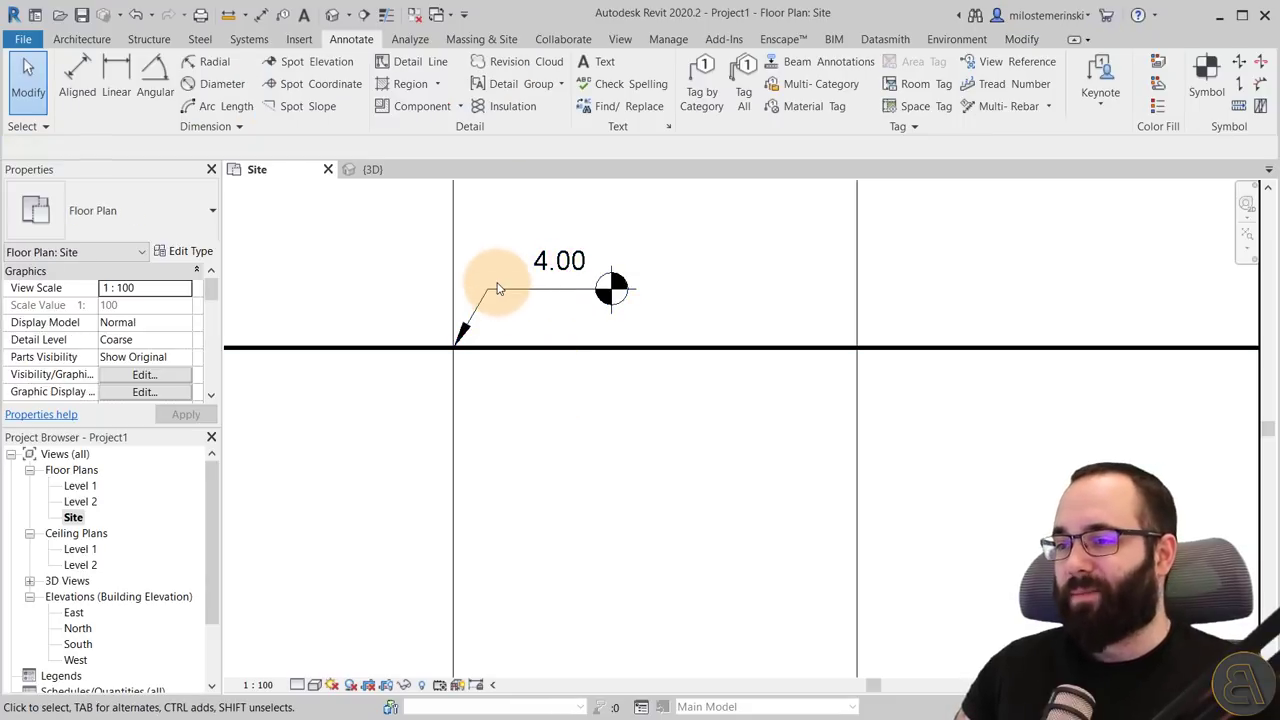
left_click(494, 297)
left_click(362, 97)
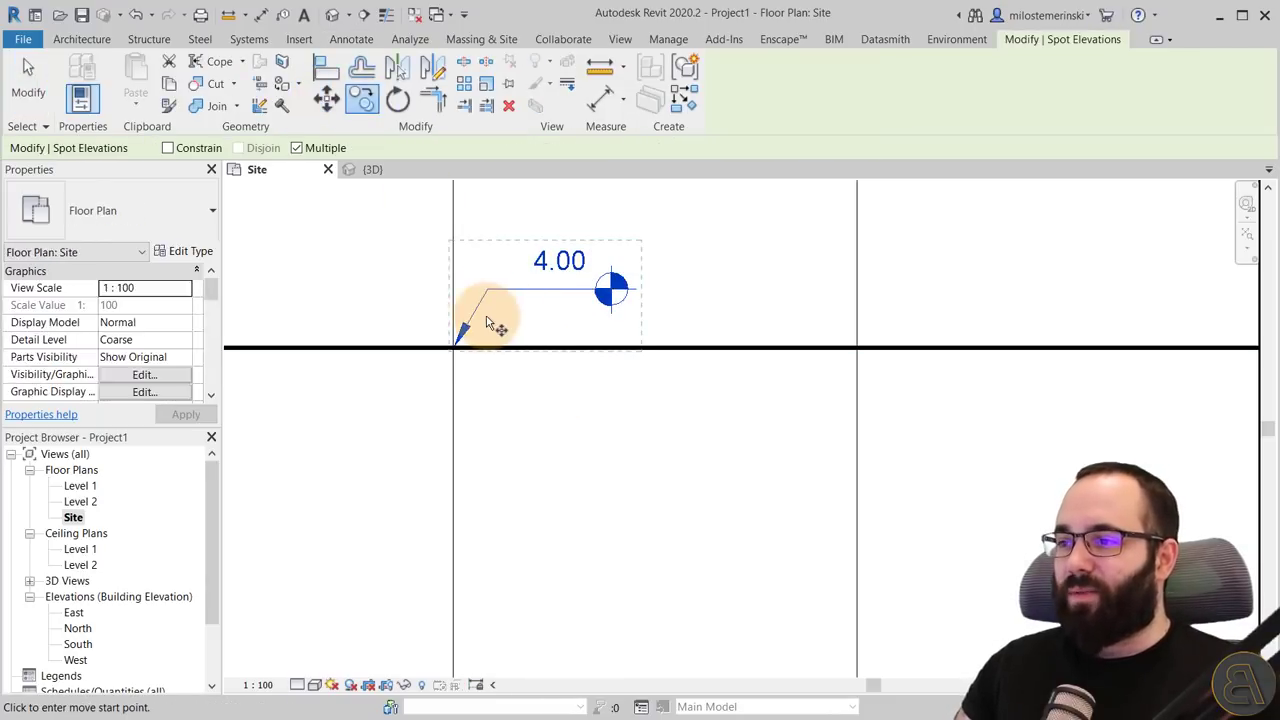
scroll(463, 358, "down", 5)
scroll(543, 409, "up", 3)
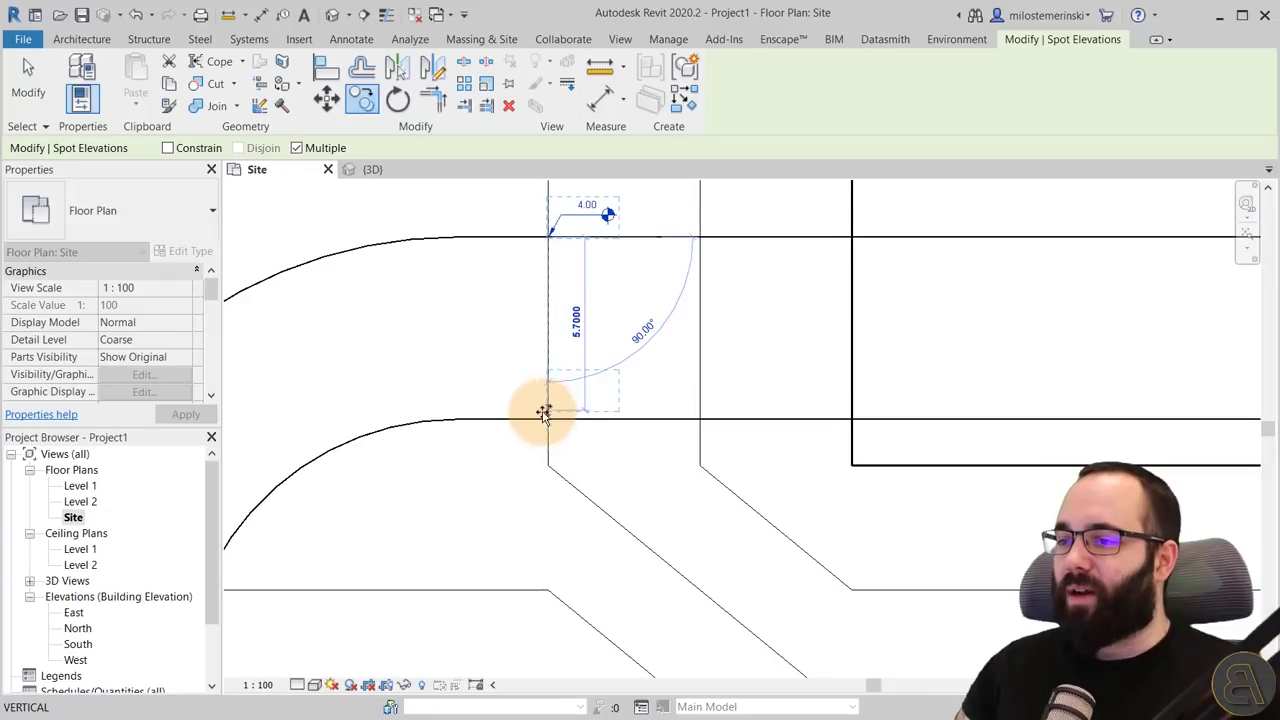
Copy spot elevations along the top and bottom road edges to the right corner, reading 5.00
left_click(703, 420)
left_click(700, 229)
middle_click_drag(956, 259, 618, 360)
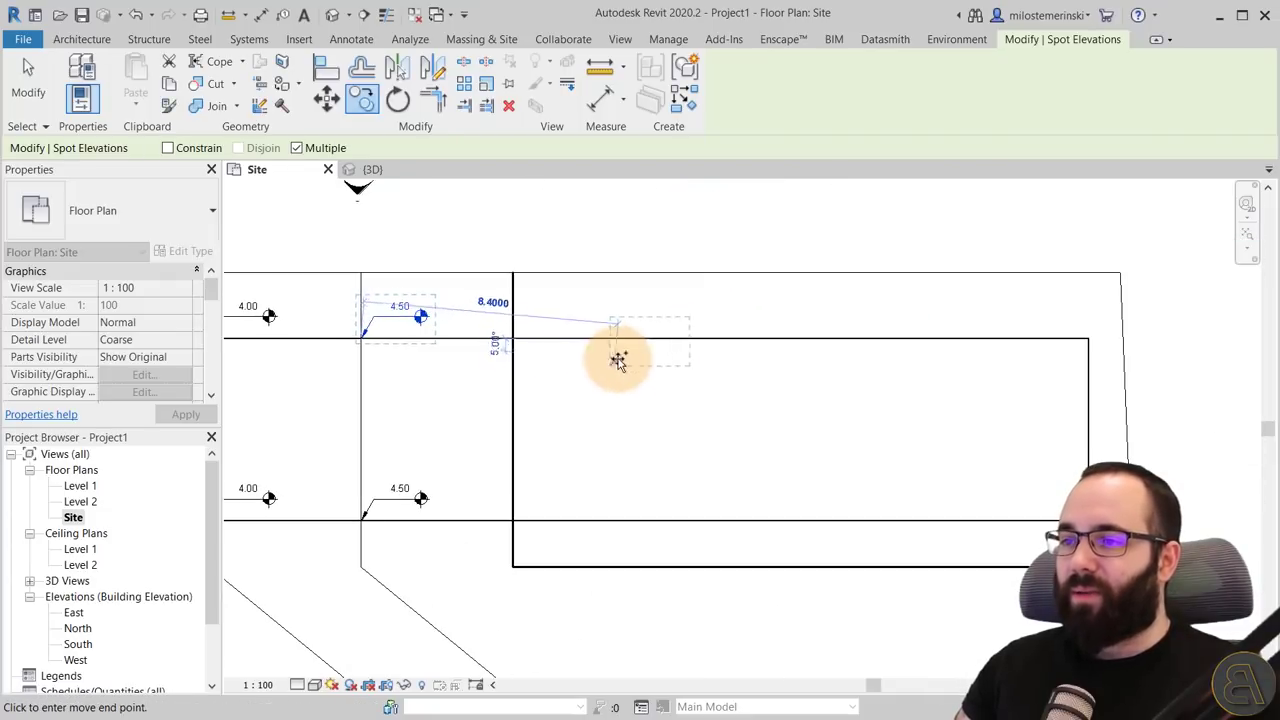
left_click(514, 340)
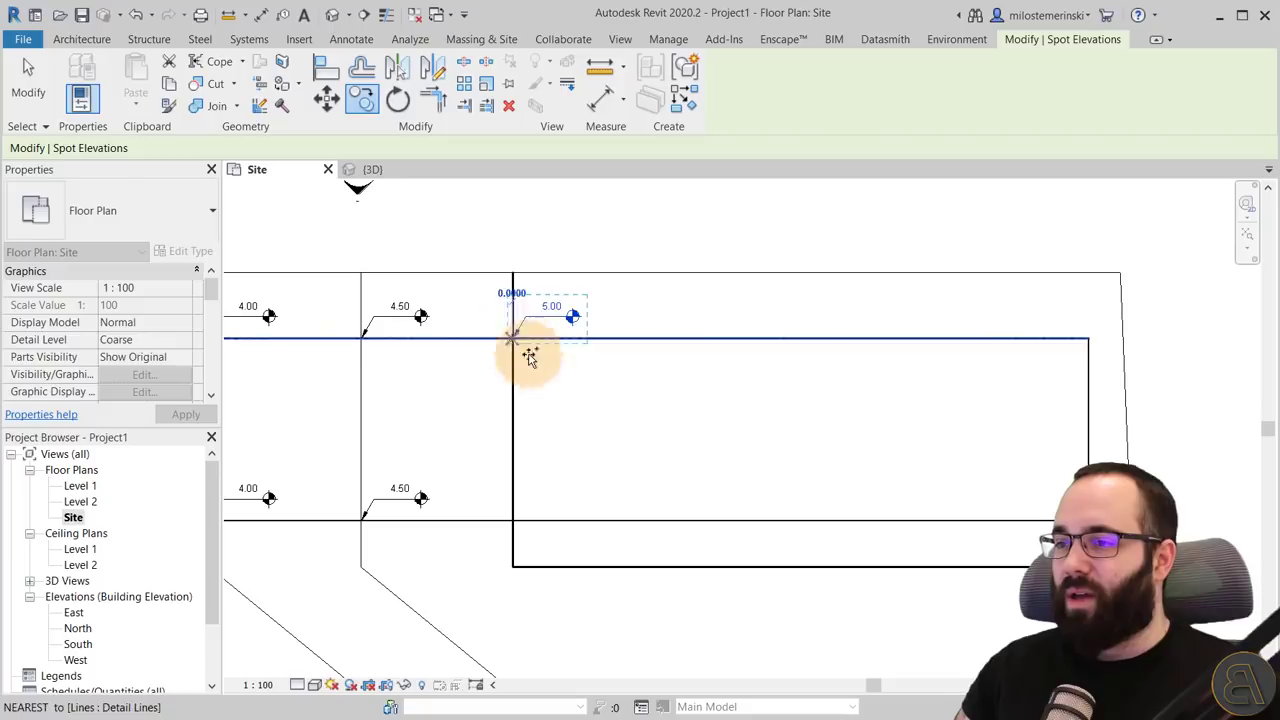
left_click(512, 519)
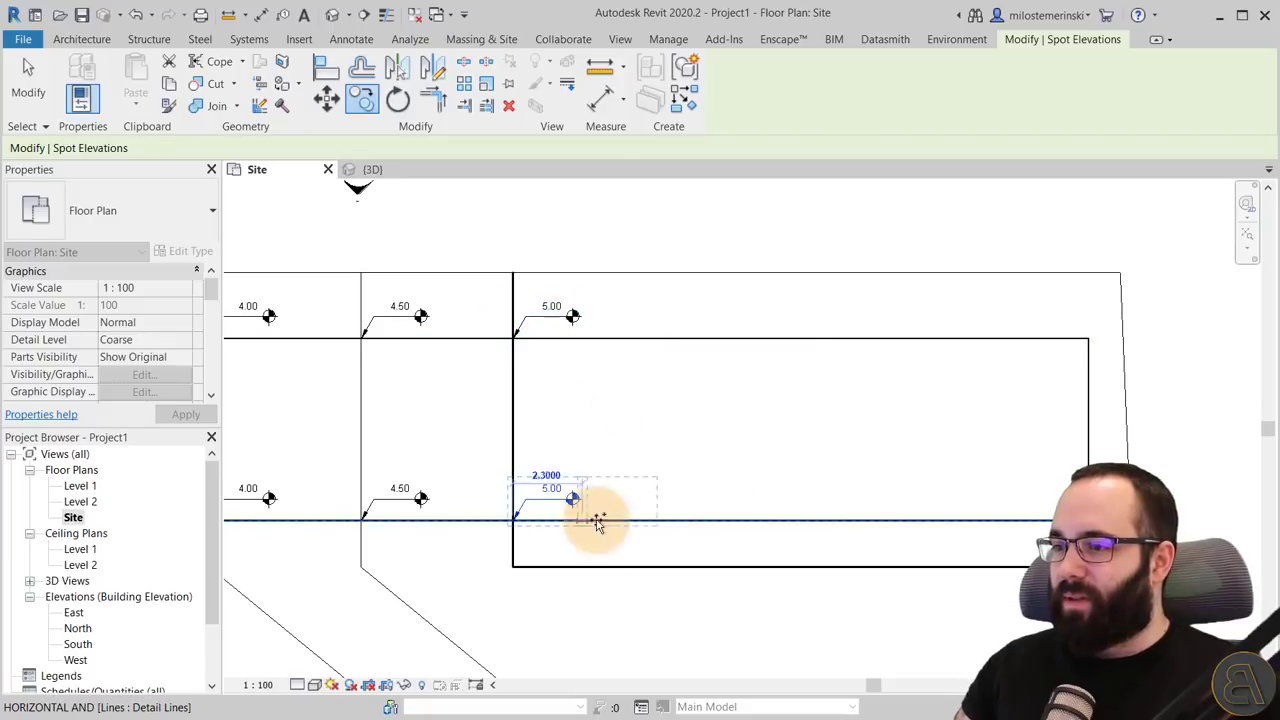
left_click(843, 518)
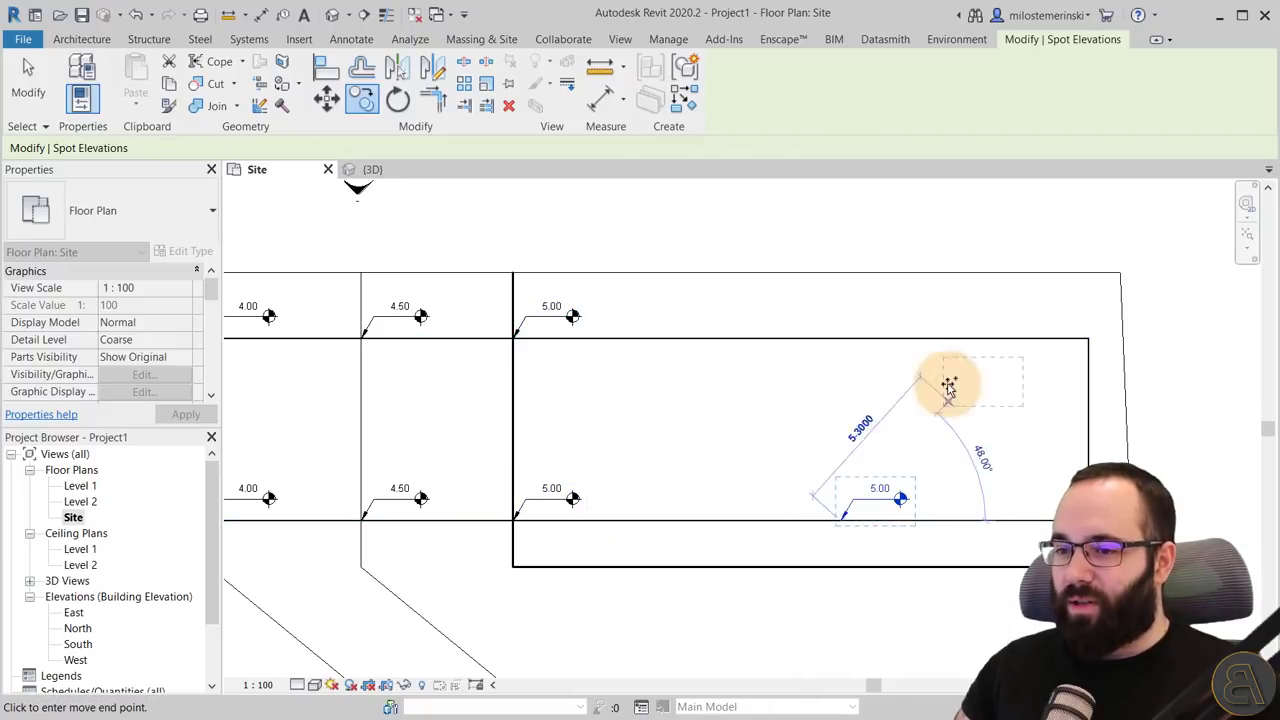
left_click(853, 340)
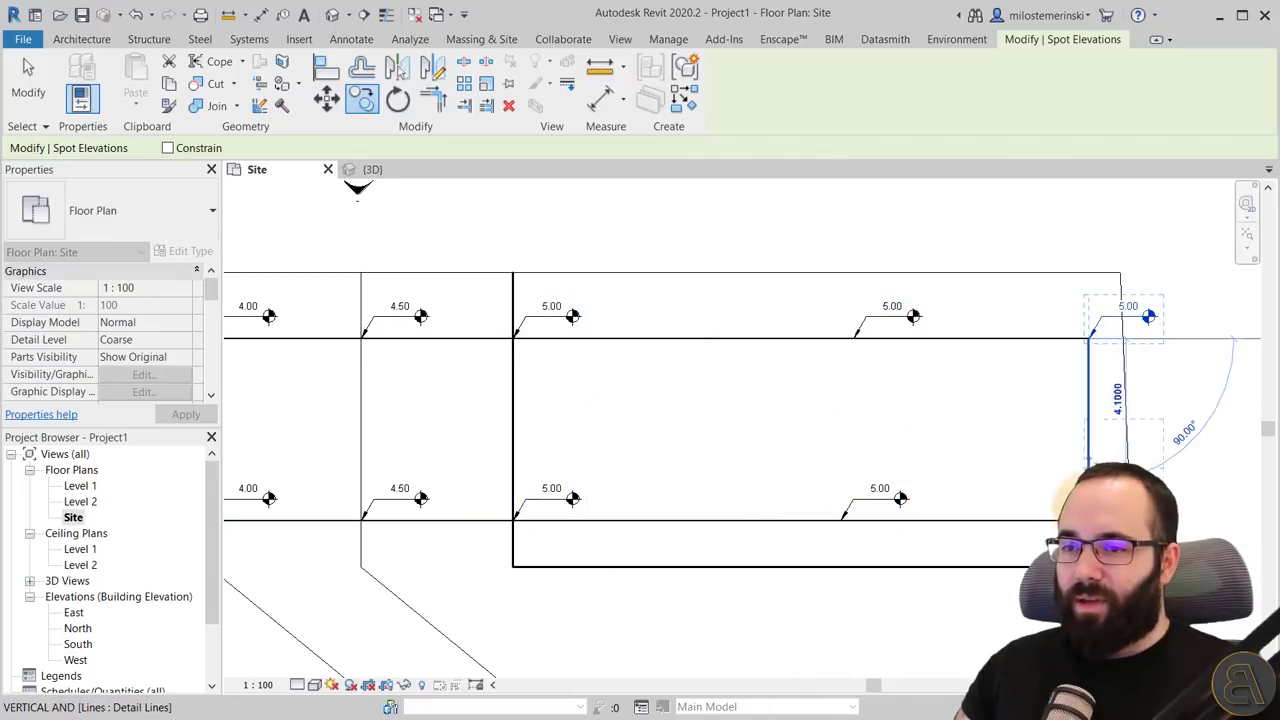
Copy spot elevations down the upper outer and inner curves, reaching 3.45 and 3.23
scroll(900, 440, "down", 2)
middle_click_drag(406, 417, 700, 337)
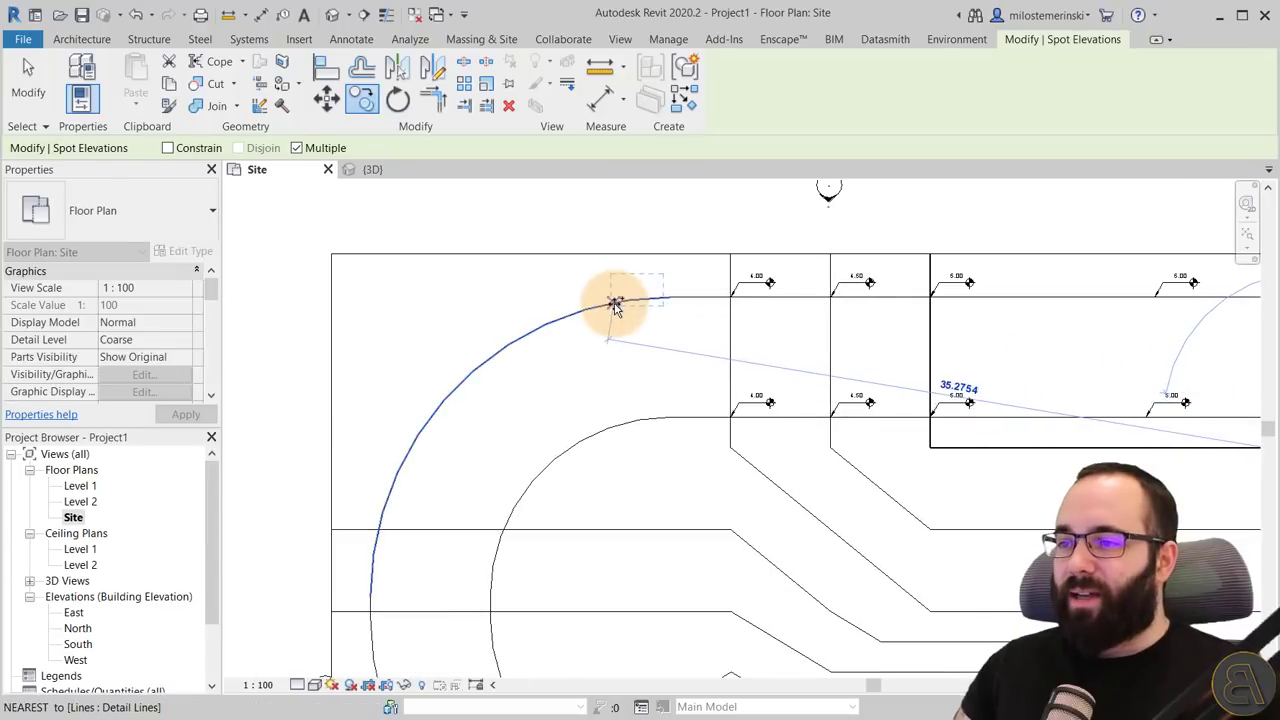
left_click(523, 350)
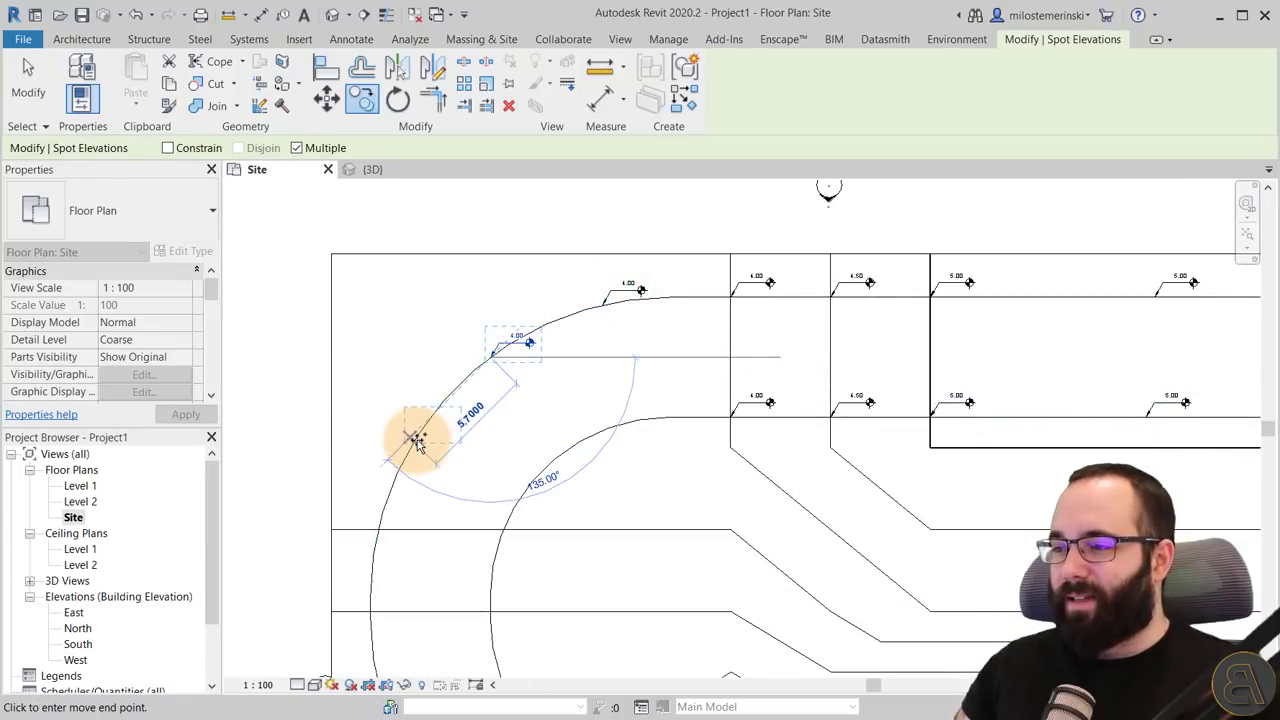
left_click(420, 442)
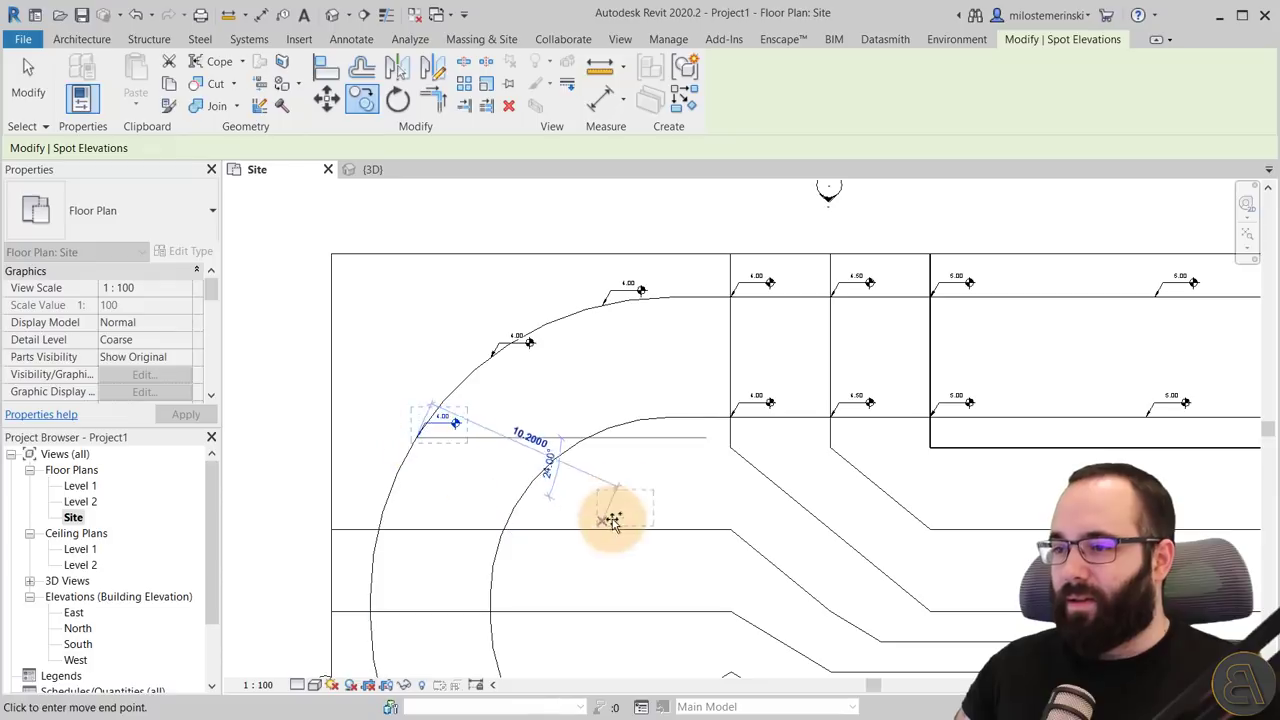
left_click(641, 422)
left_click(557, 464)
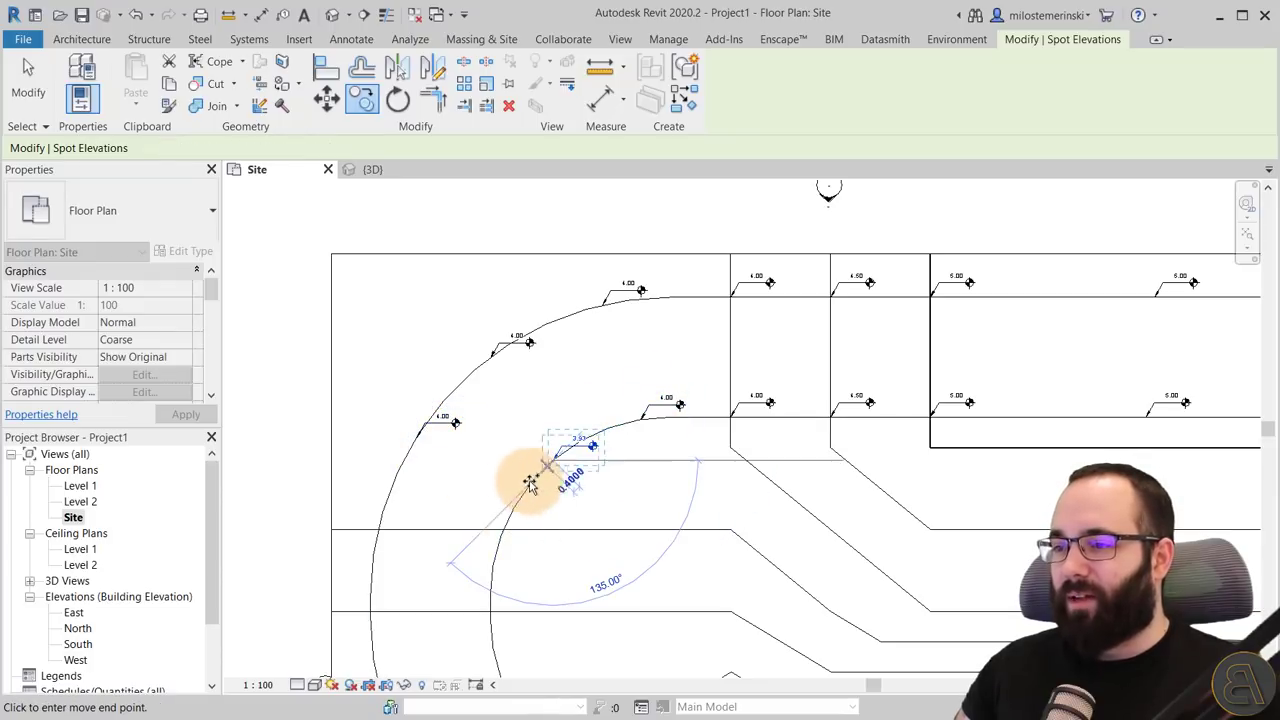
left_click(500, 518)
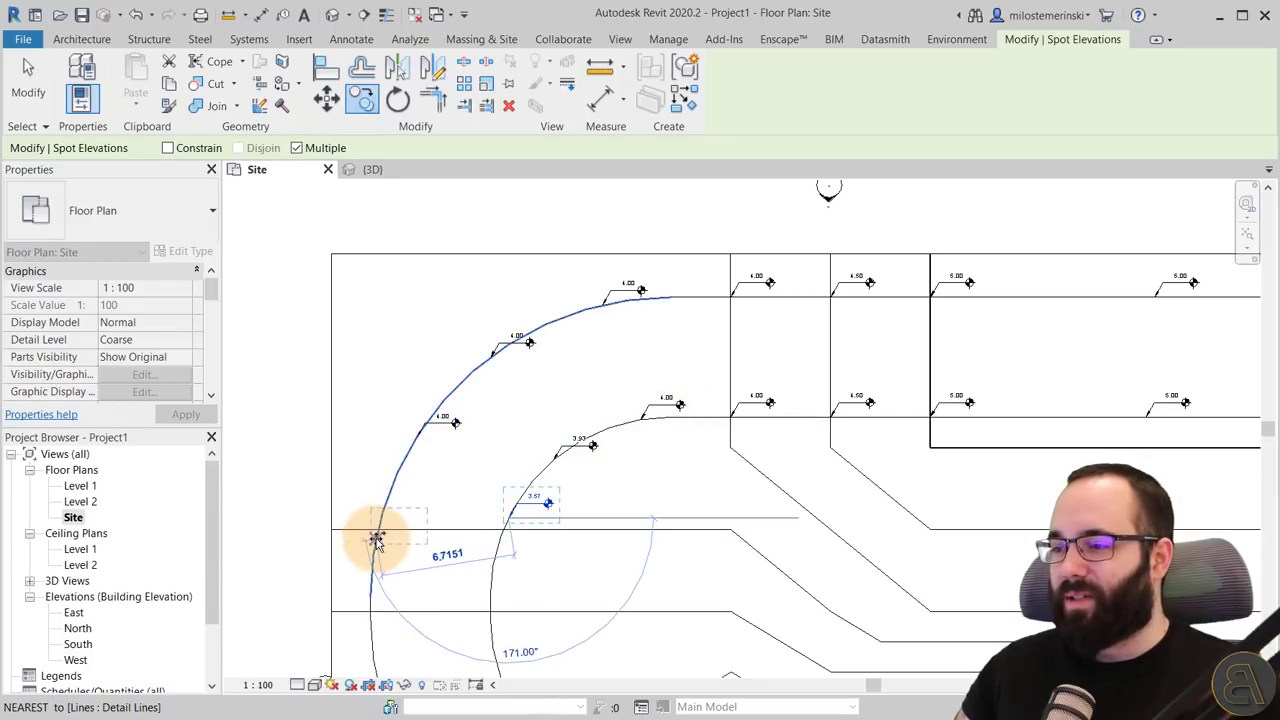
left_click(379, 537)
left_click(494, 571)
Continue copies around the lower curves, from 3.09 down to 2.36 at the road
middle_click_drag(418, 665, 655, 417)
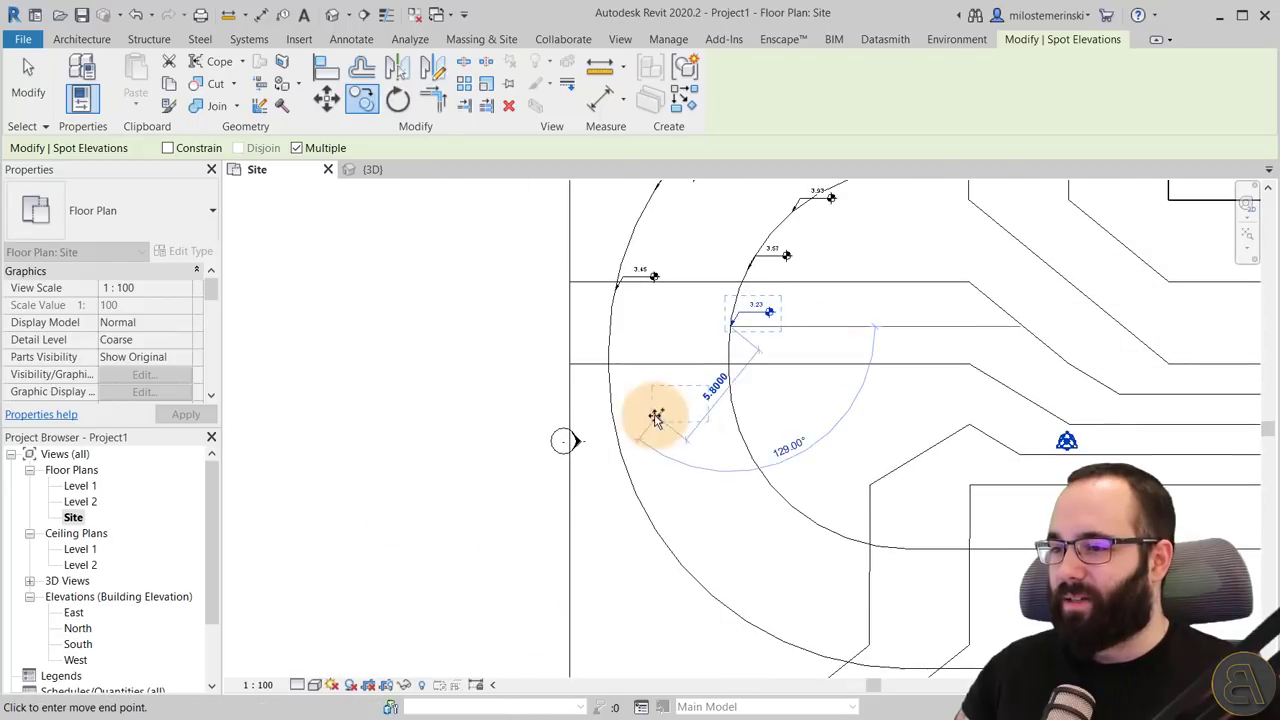
left_click(610, 350)
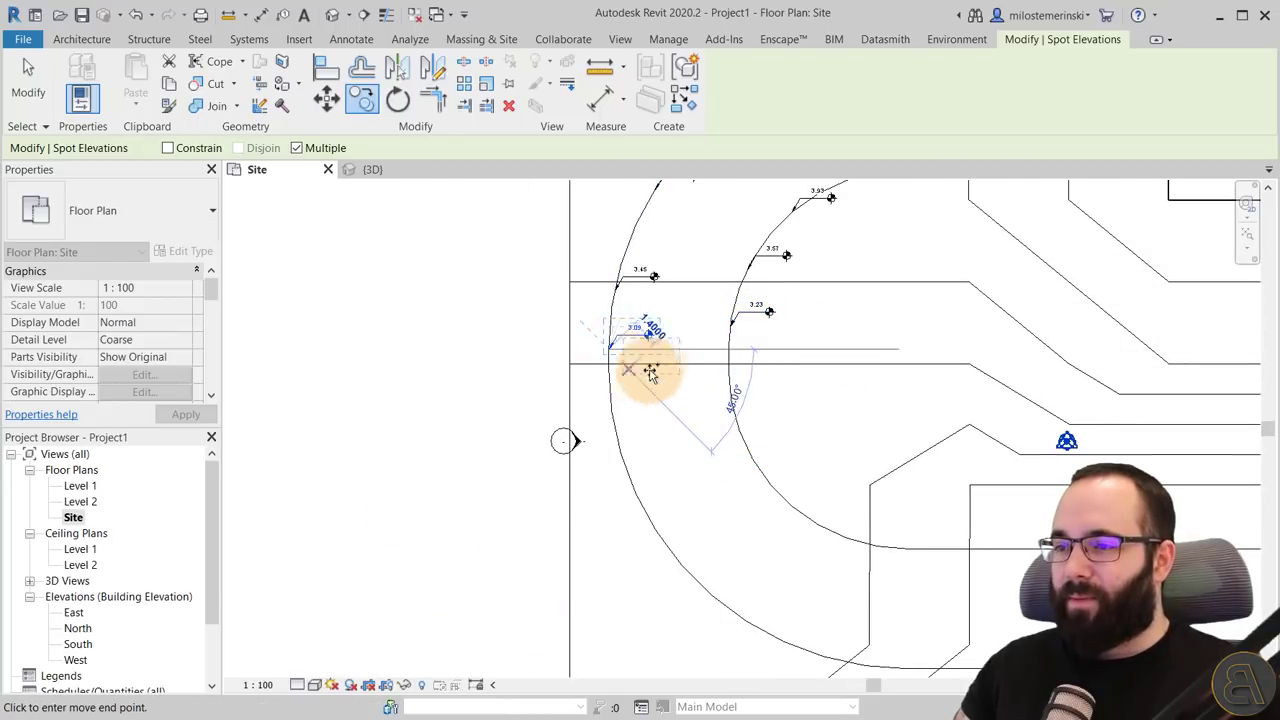
left_click(732, 360)
left_click(615, 430)
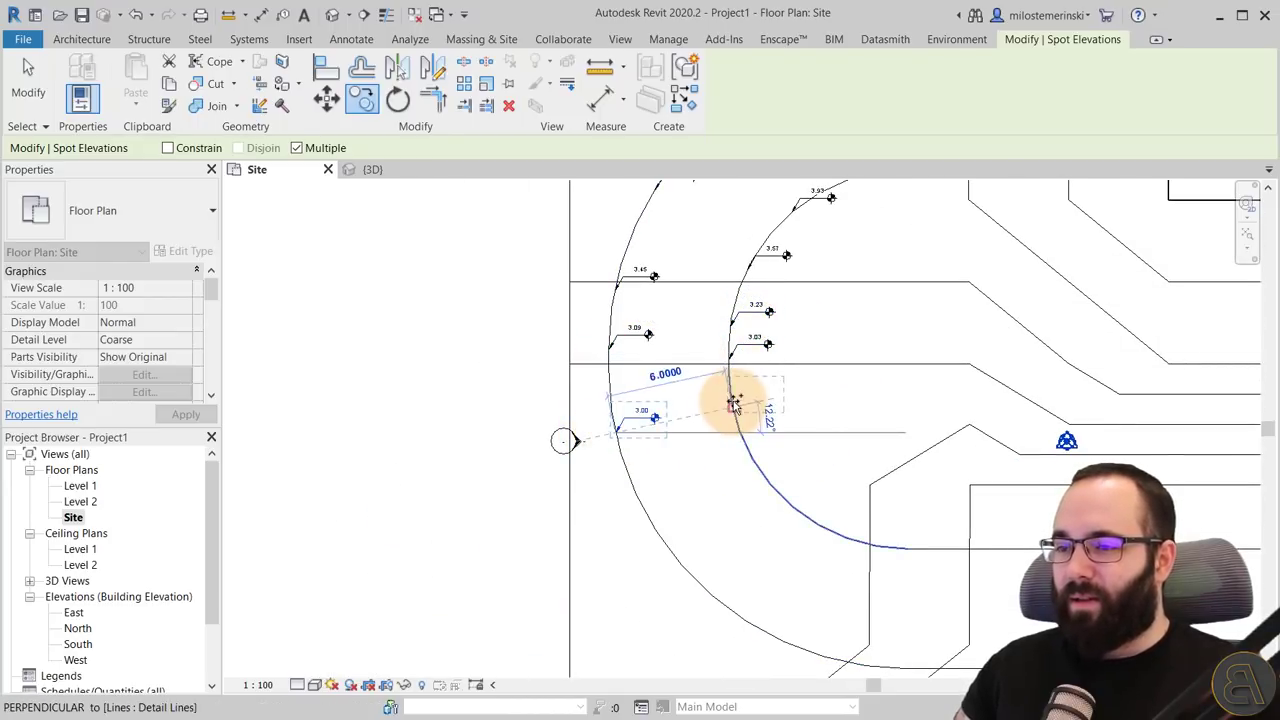
left_click(735, 396)
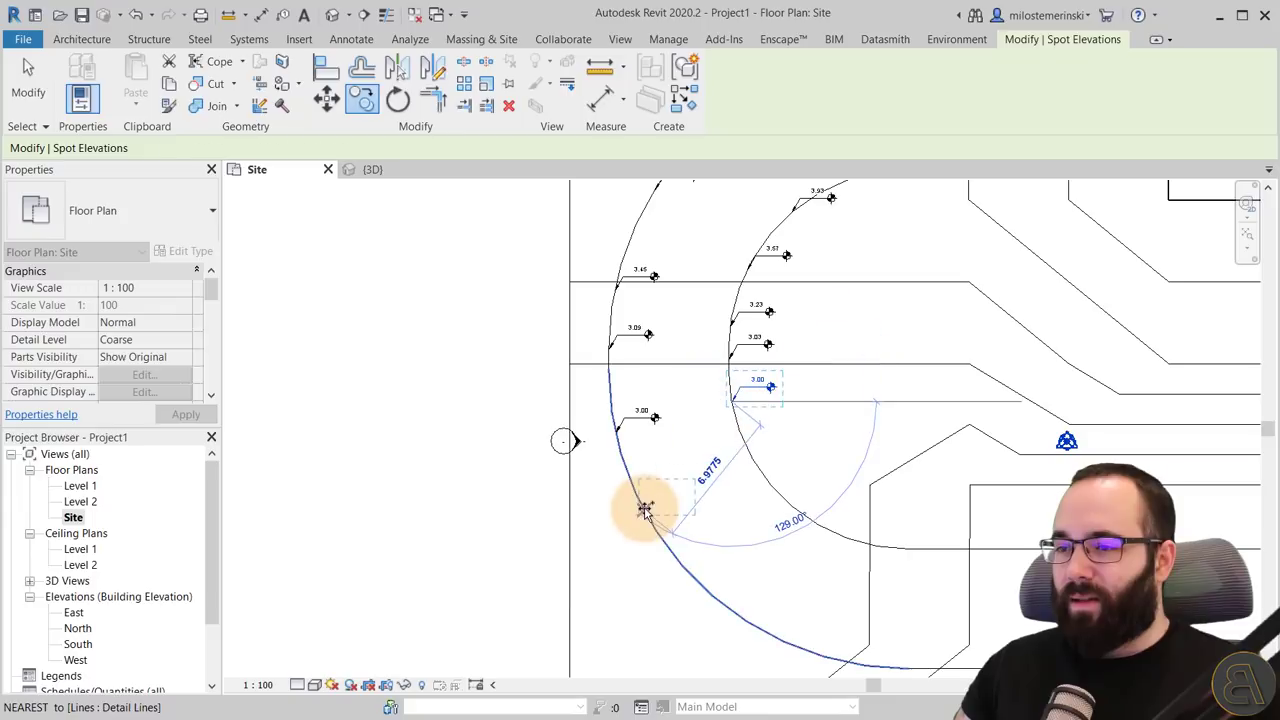
left_click(764, 470)
left_click(745, 612)
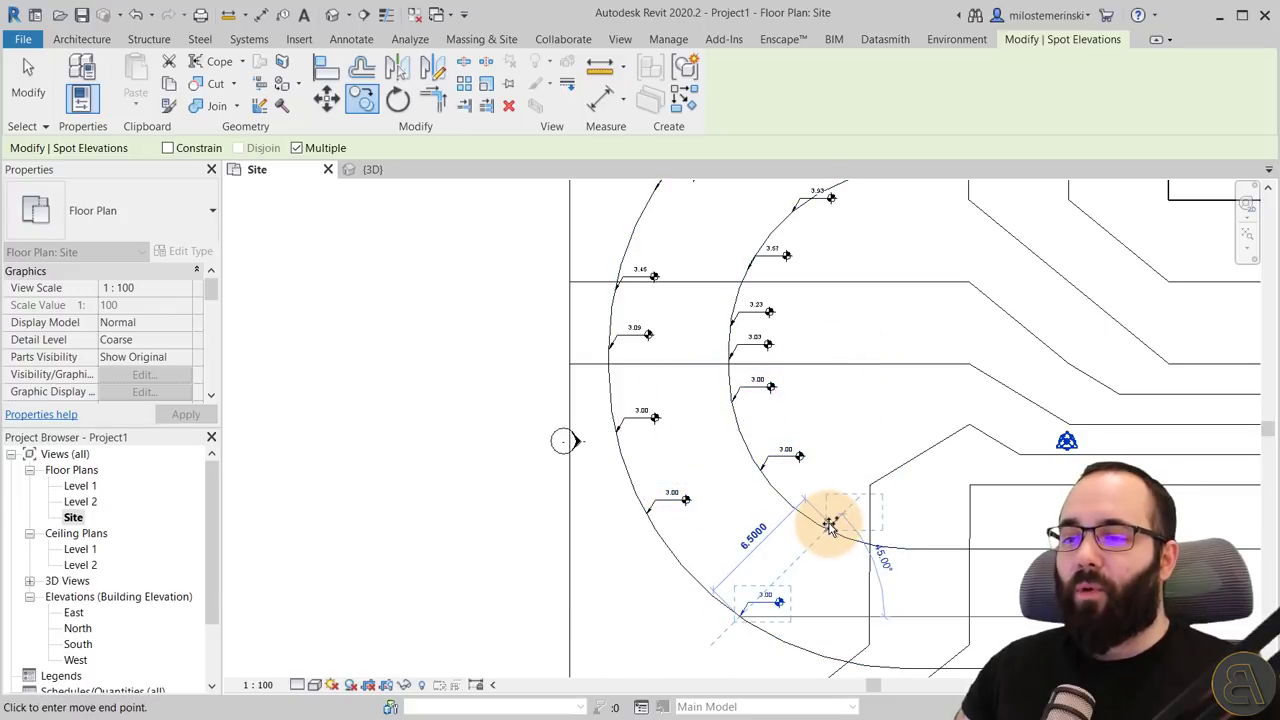
left_click(824, 530)
left_click(837, 657)
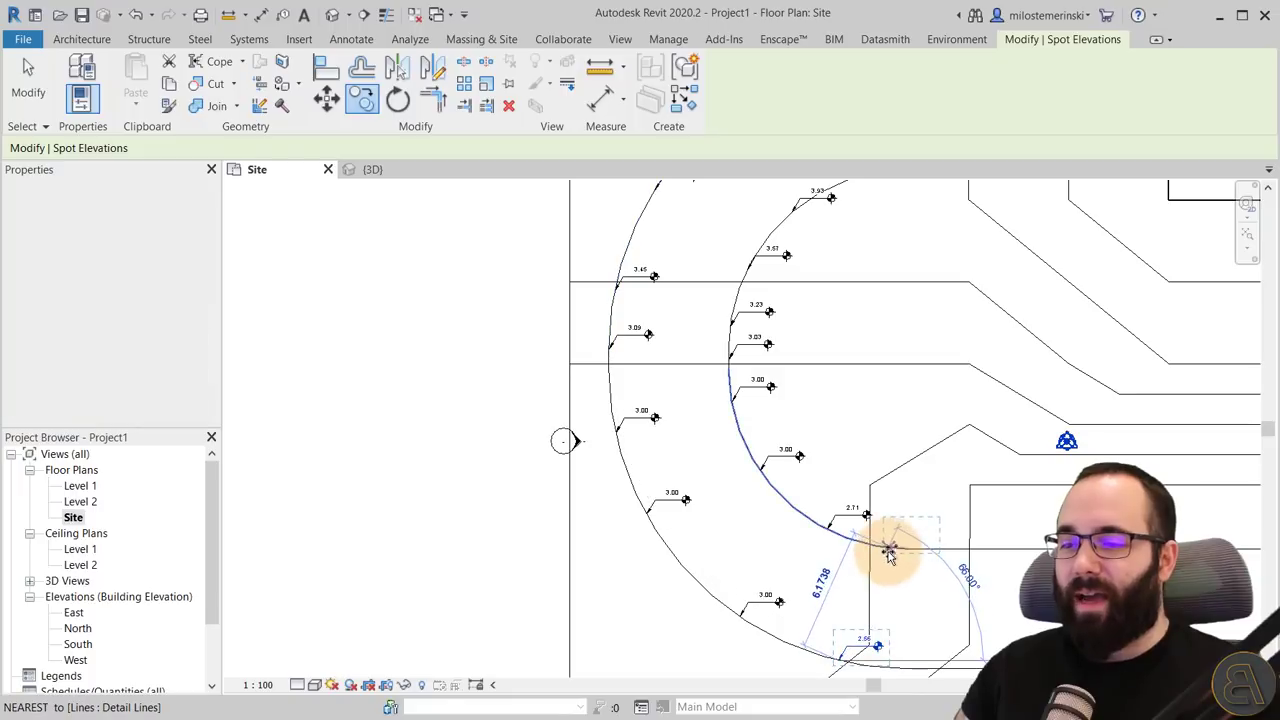
left_click(900, 548)
Copy spot elevations along the lower straight road to its right end, ending at 1.11
middle_click_drag(900, 548, 786, 466)
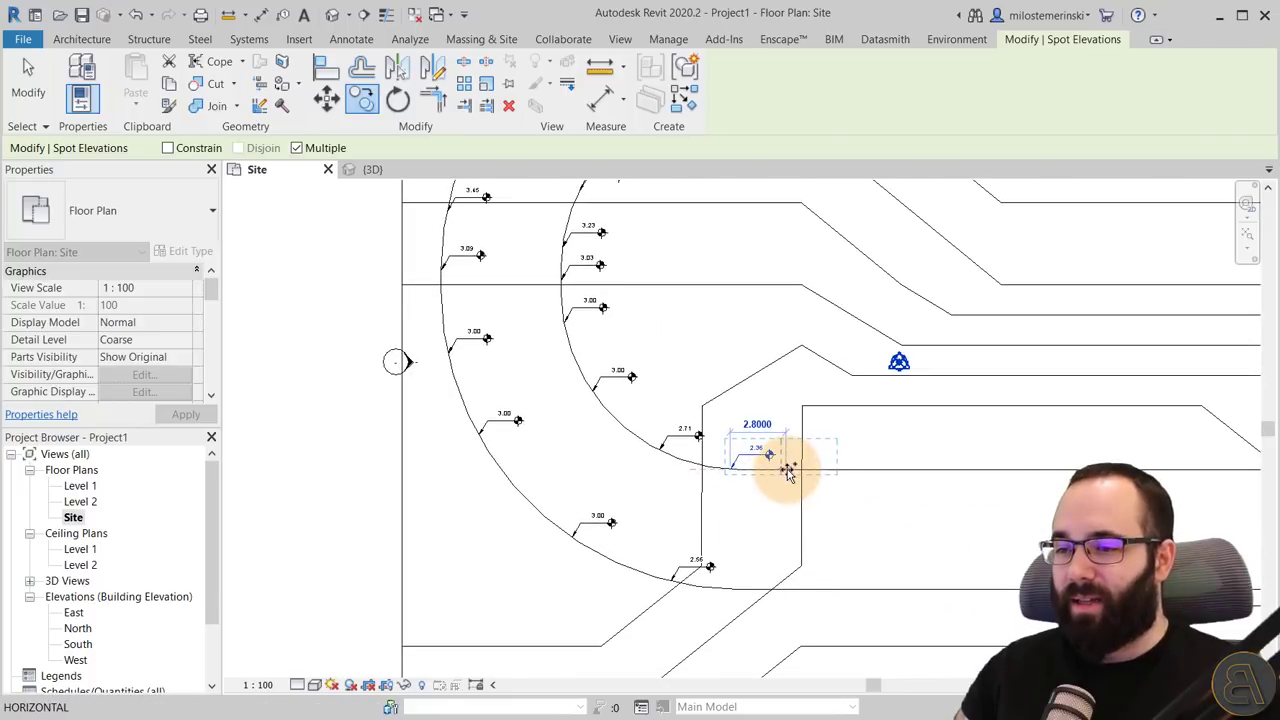
left_click(775, 590)
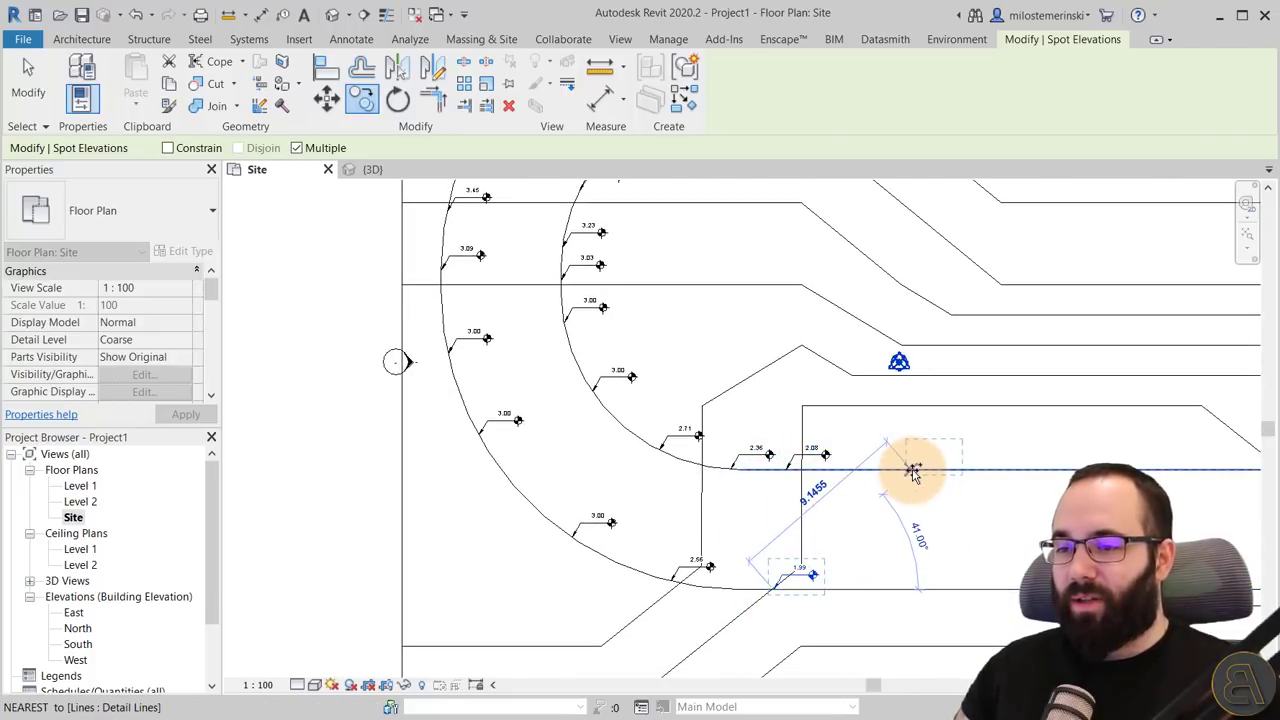
left_click(912, 470)
left_click(912, 592)
middle_click_drag(912, 592, 545, 542)
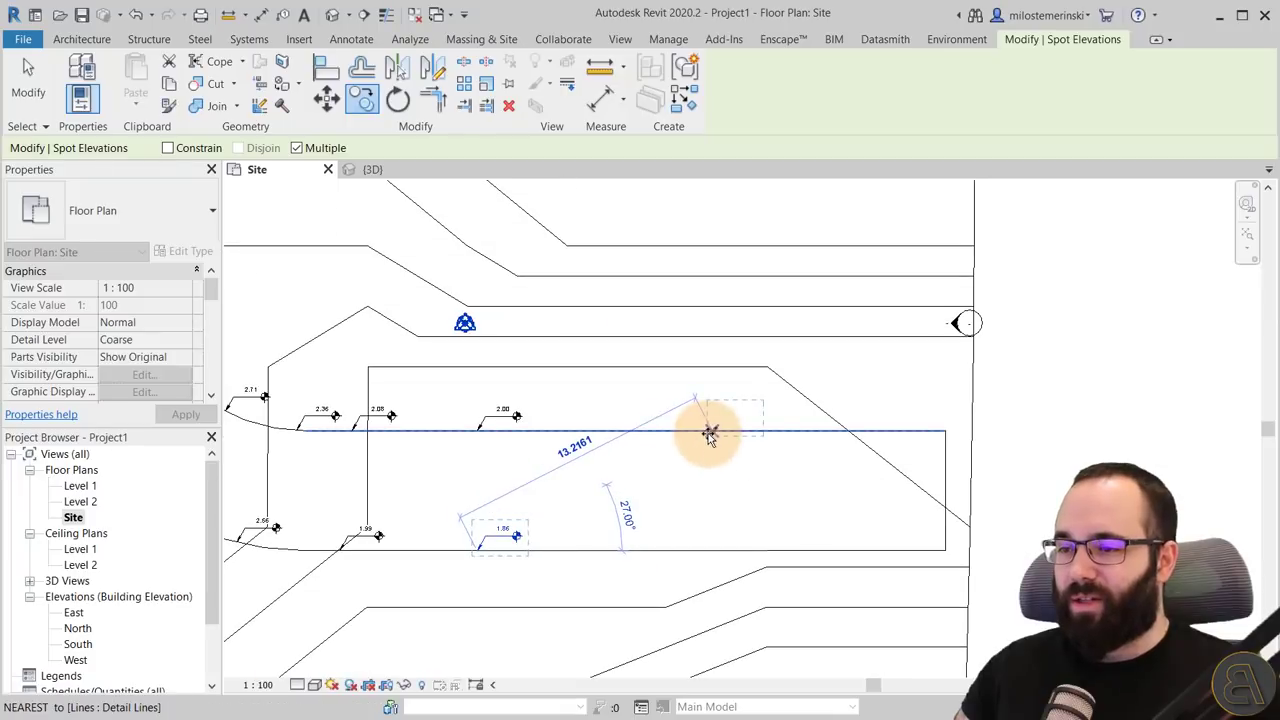
left_click(717, 553)
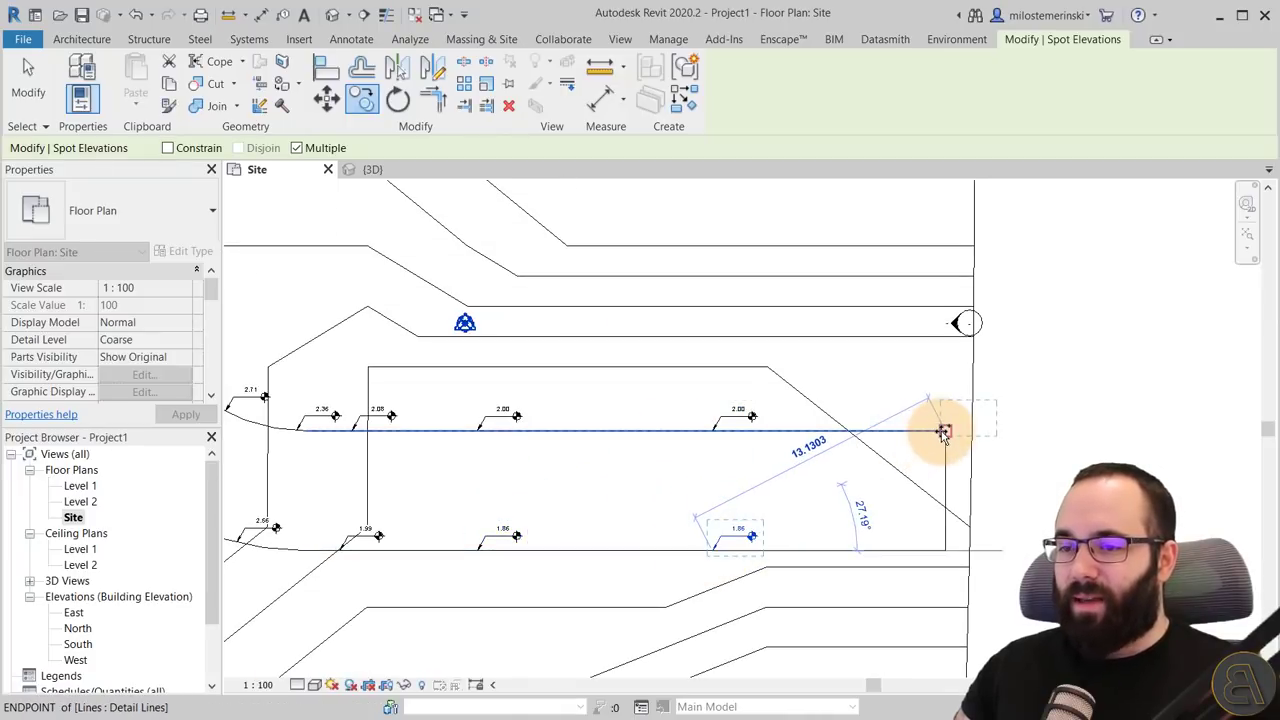
left_click(948, 553)
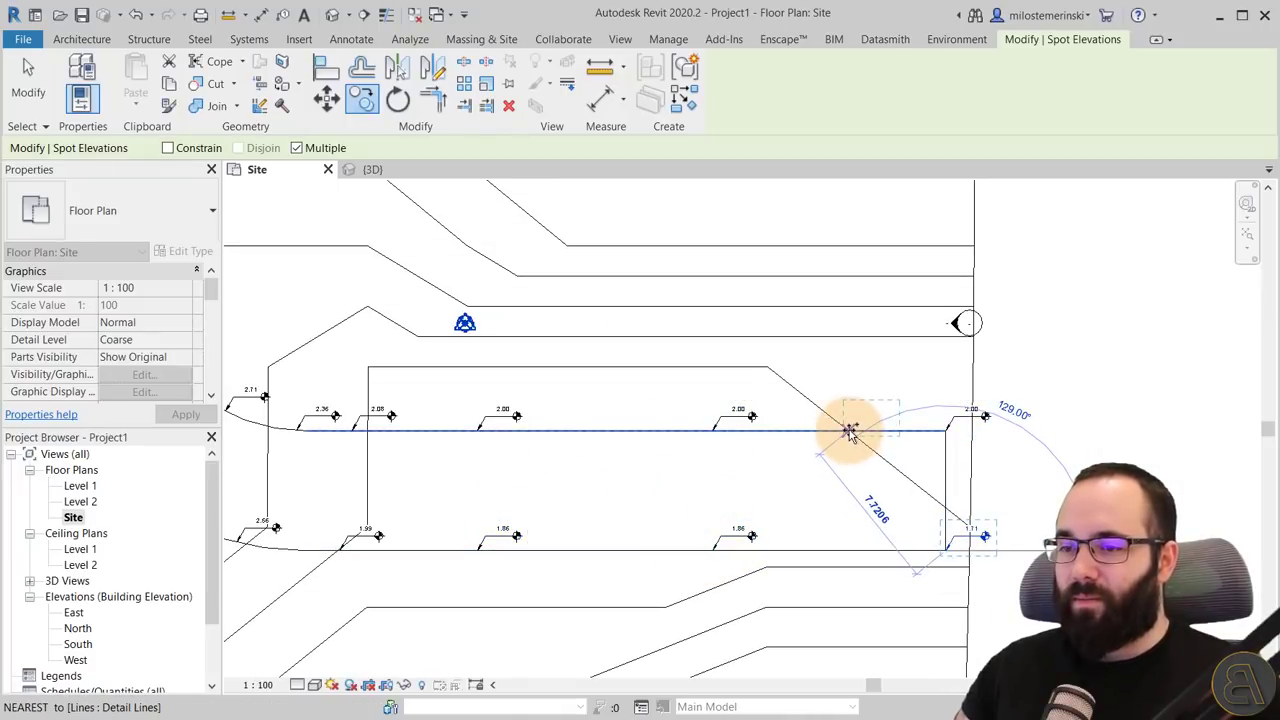
left_click(850, 430)
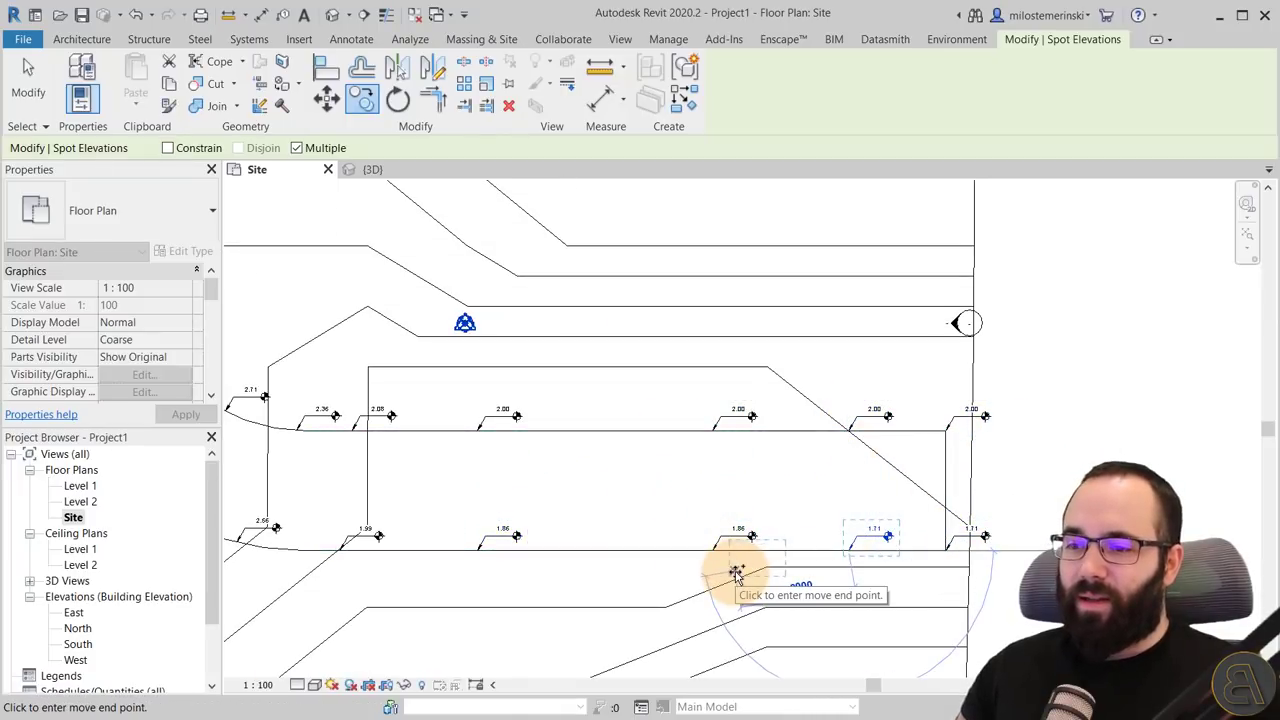
key("Escape")
key("Escape")
Delete the 4.00, 3.50 and 3.00 spot elevations on the upper road arcs
middle_click_drag(674, 503, 903, 500)
scroll(903, 500, "down", 2)
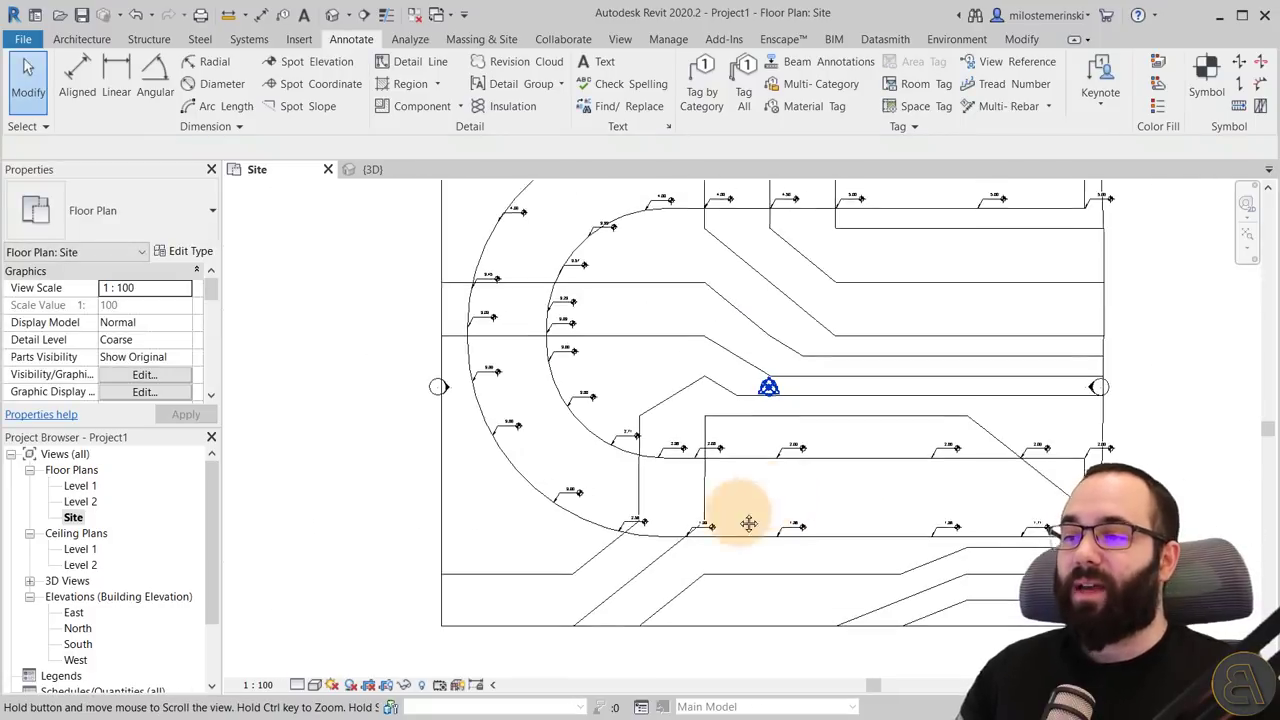
scroll(634, 480, "down", 1)
scroll(464, 365, "up", 2)
left_click(474, 378)
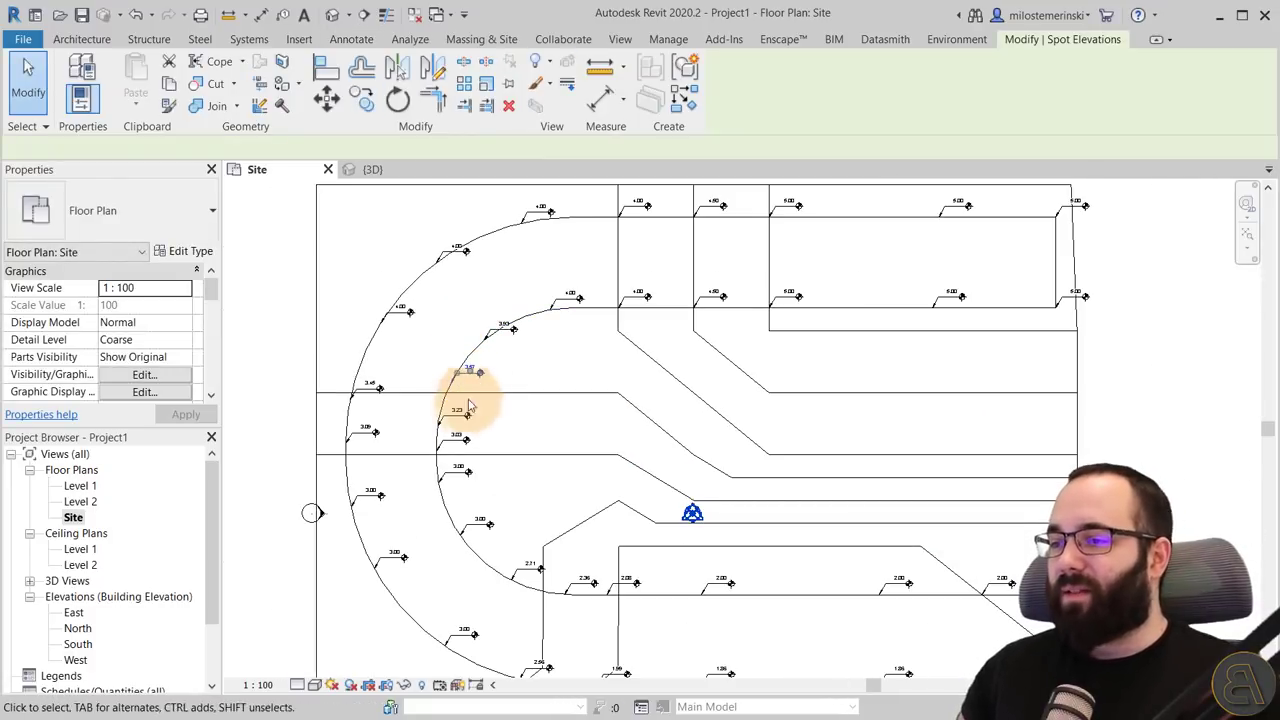
left_click(383, 388, "ctrl")
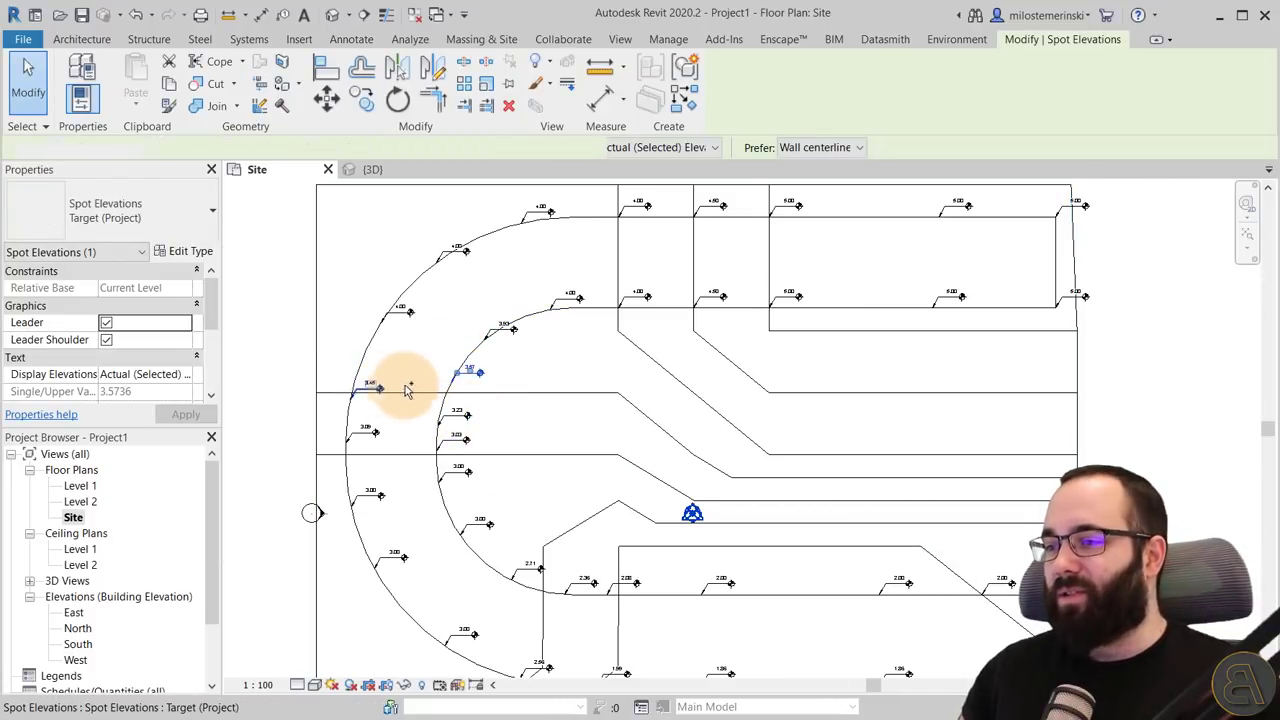
key("Escape")
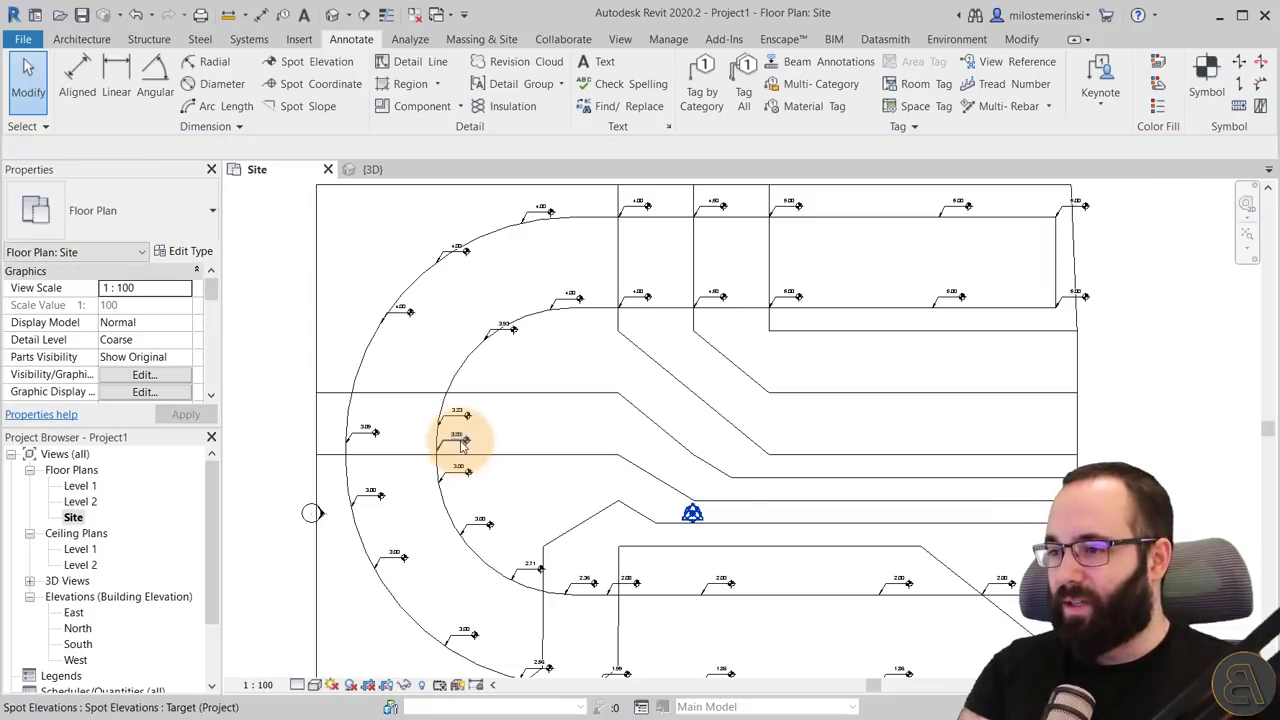
left_click(363, 415)
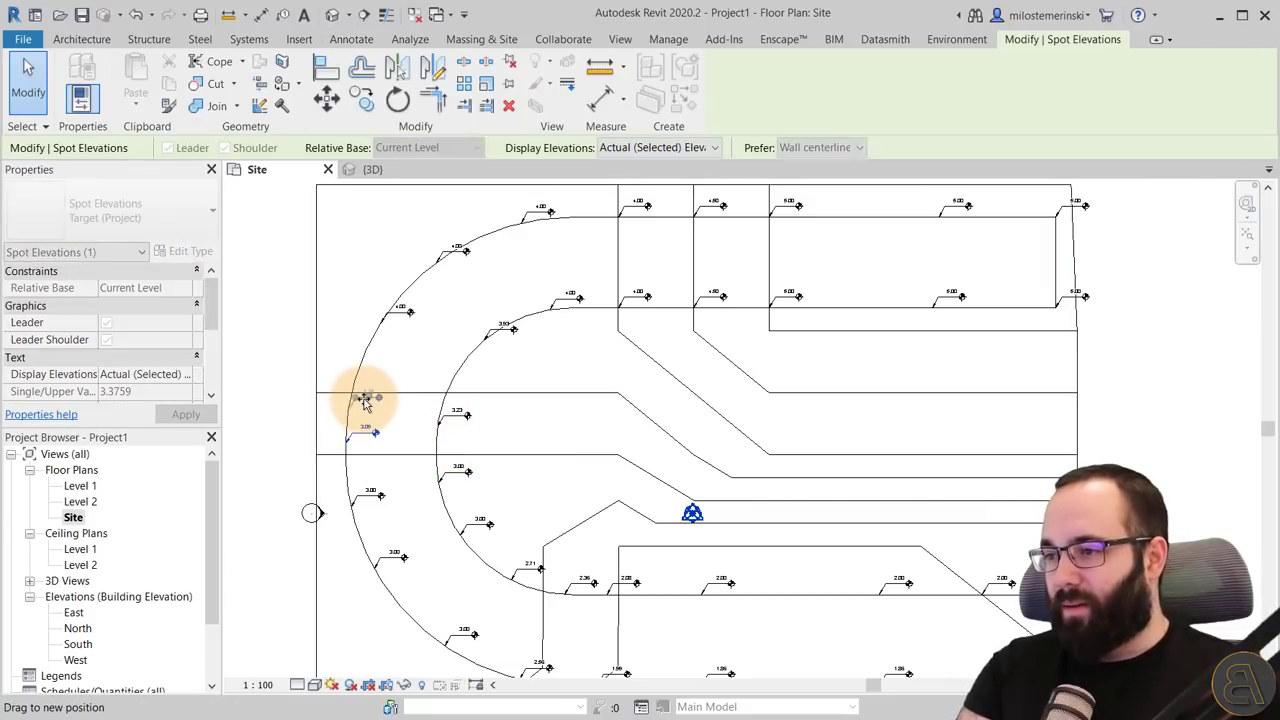
key("Escape")
left_click(465, 252)
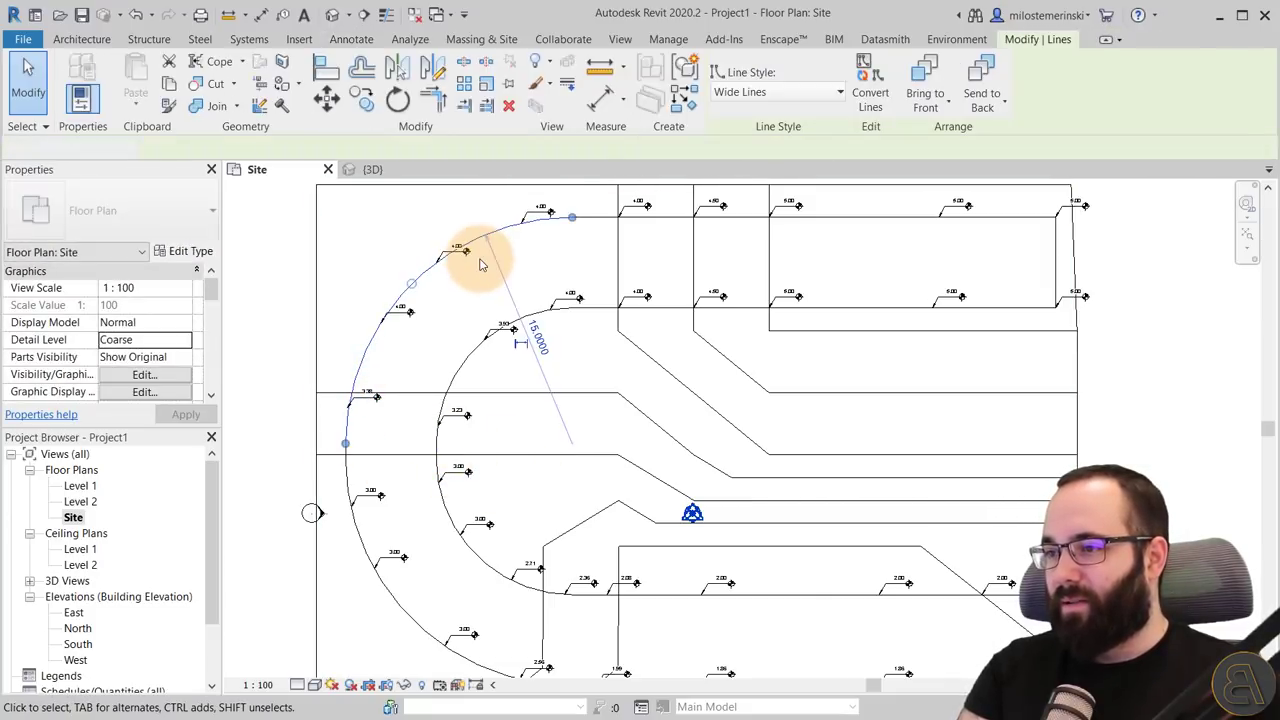
key("Escape")
left_click(467, 258)
key("Delete")
left_click(509, 332)
key("Delete")
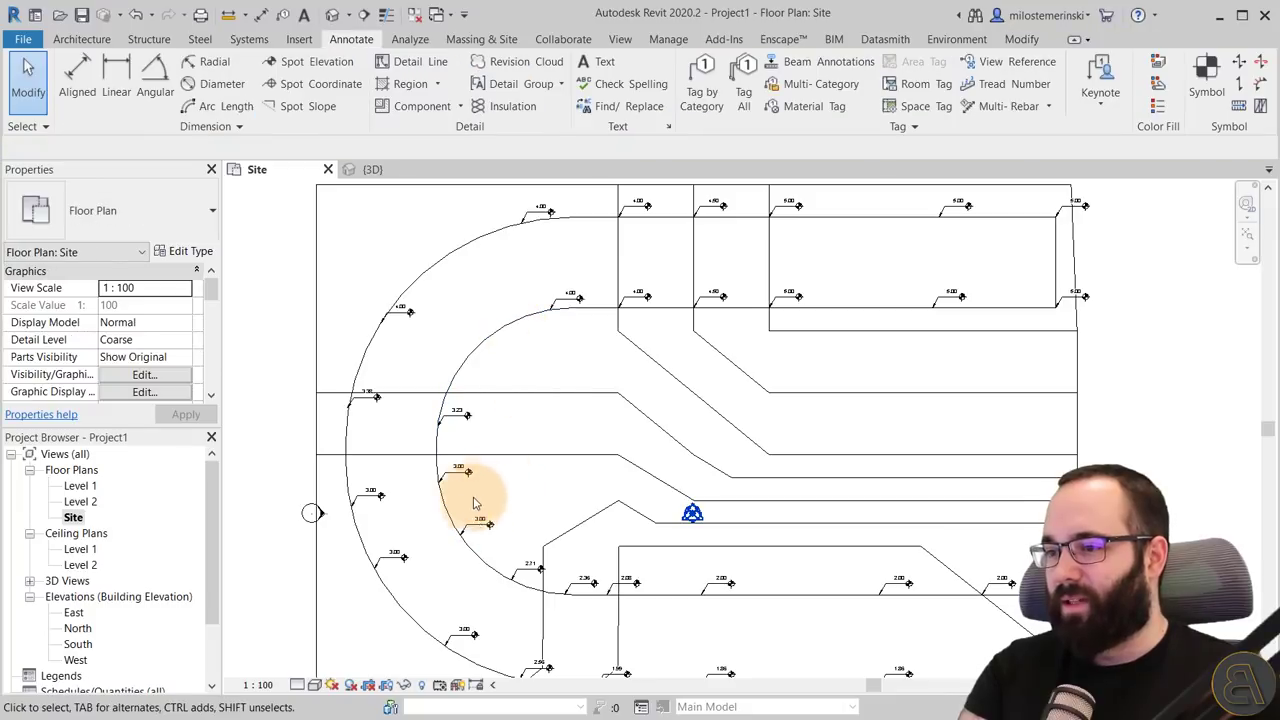
left_click(470, 480)
key("Delete")
Delete the 2.50, 2.54, 2.00 and 1.86 spot elevations, plus one more unneeded one
middle_click_drag(423, 534, 417, 446)
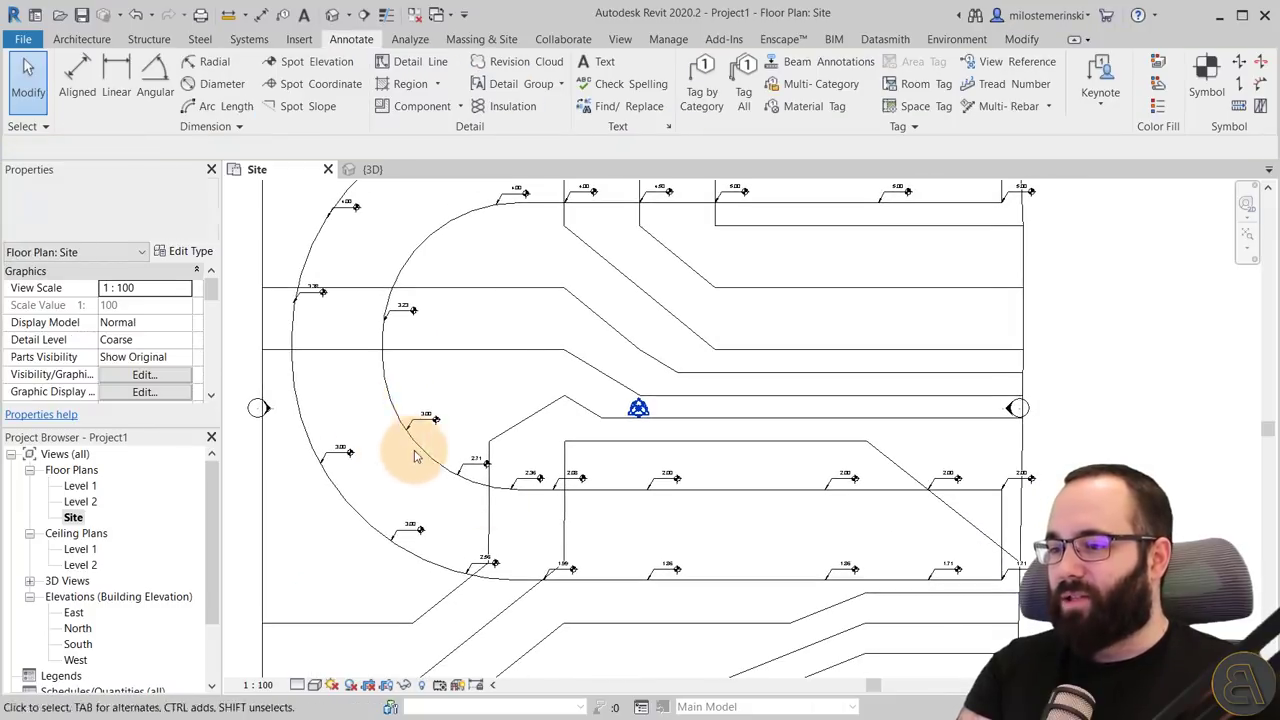
left_click(537, 481)
key("Delete")
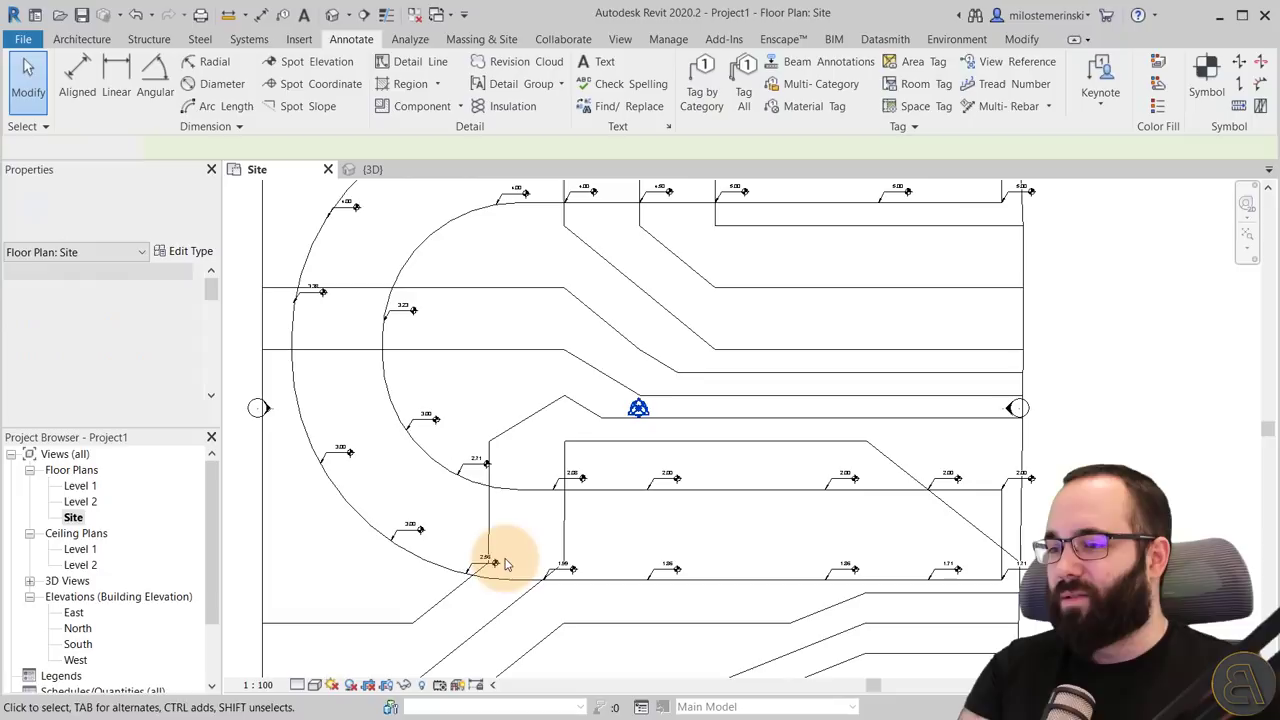
left_click(500, 565)
key("Delete")
middle_click_drag(671, 495, 630, 551)
left_click(622, 482)
key("Delete")
left_click(630, 572)
key("Delete")
scroll(640, 531, "down", 2)
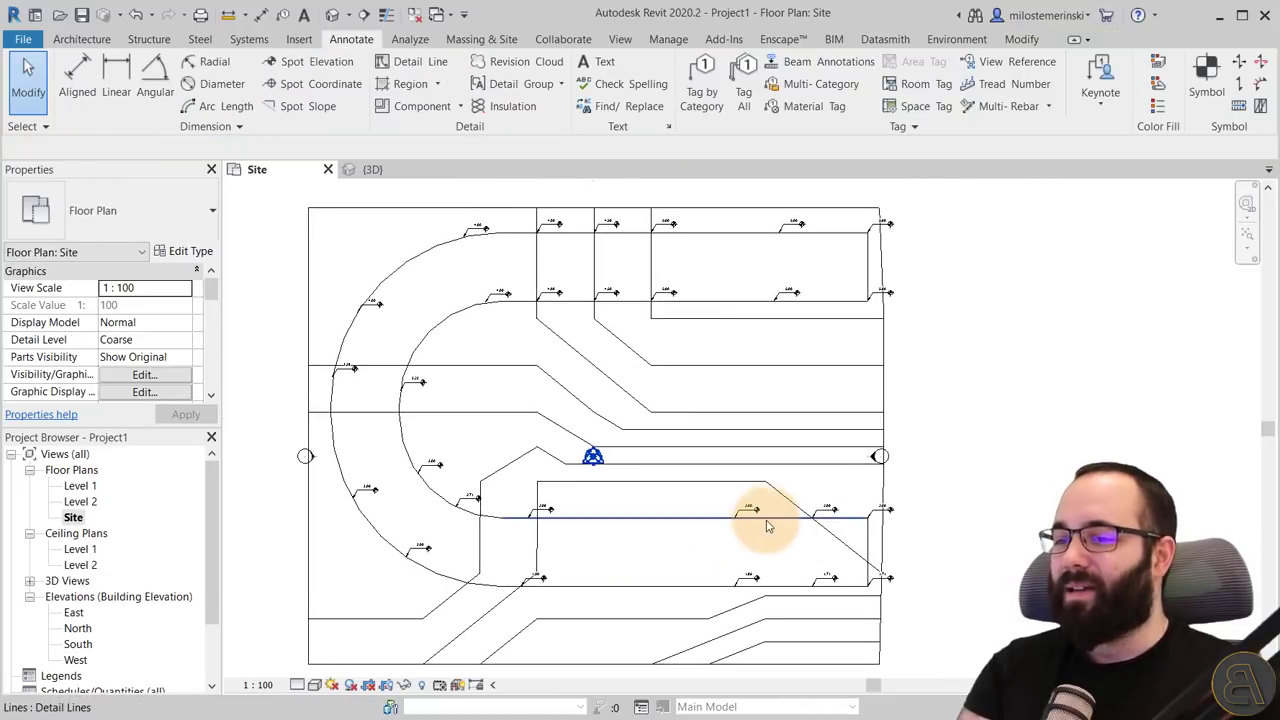
left_click(752, 577)
key("Delete")
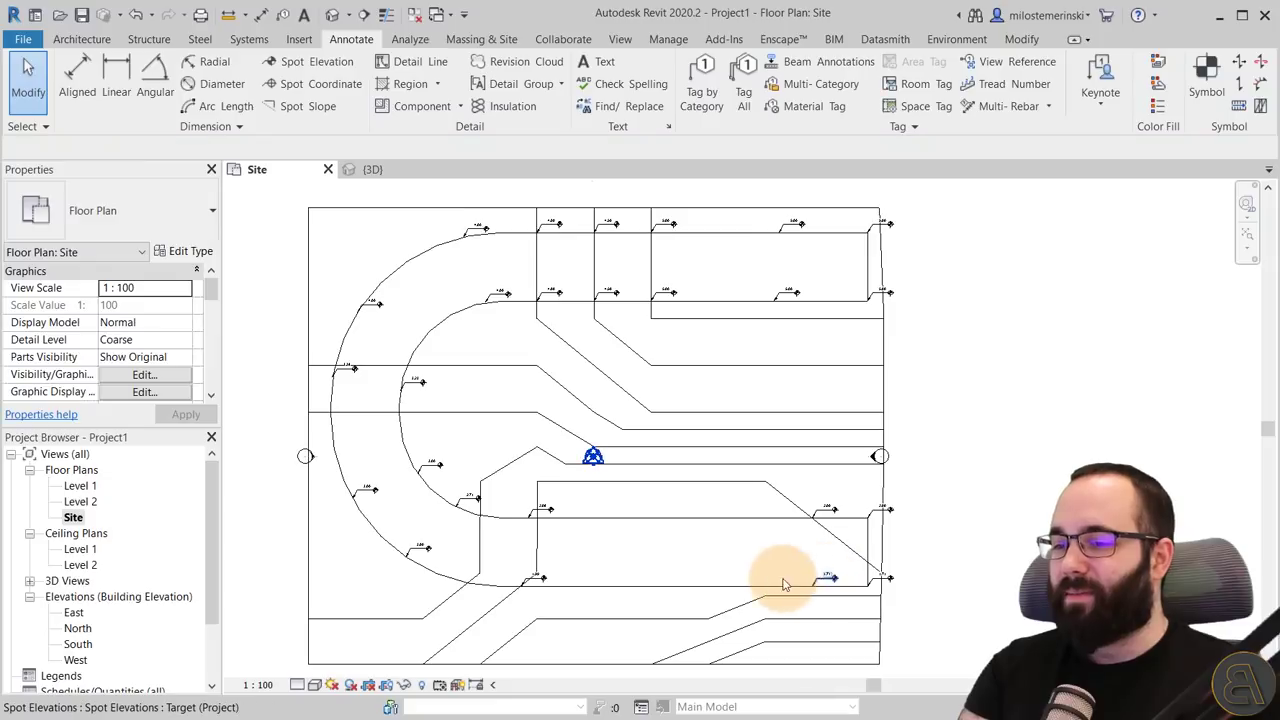
Slide the right spot elevations left and the top two slightly right along the road edges
left_click_drag(828, 577, 706, 582)
left_click_drag(823, 509, 735, 510)
left_click(698, 398)
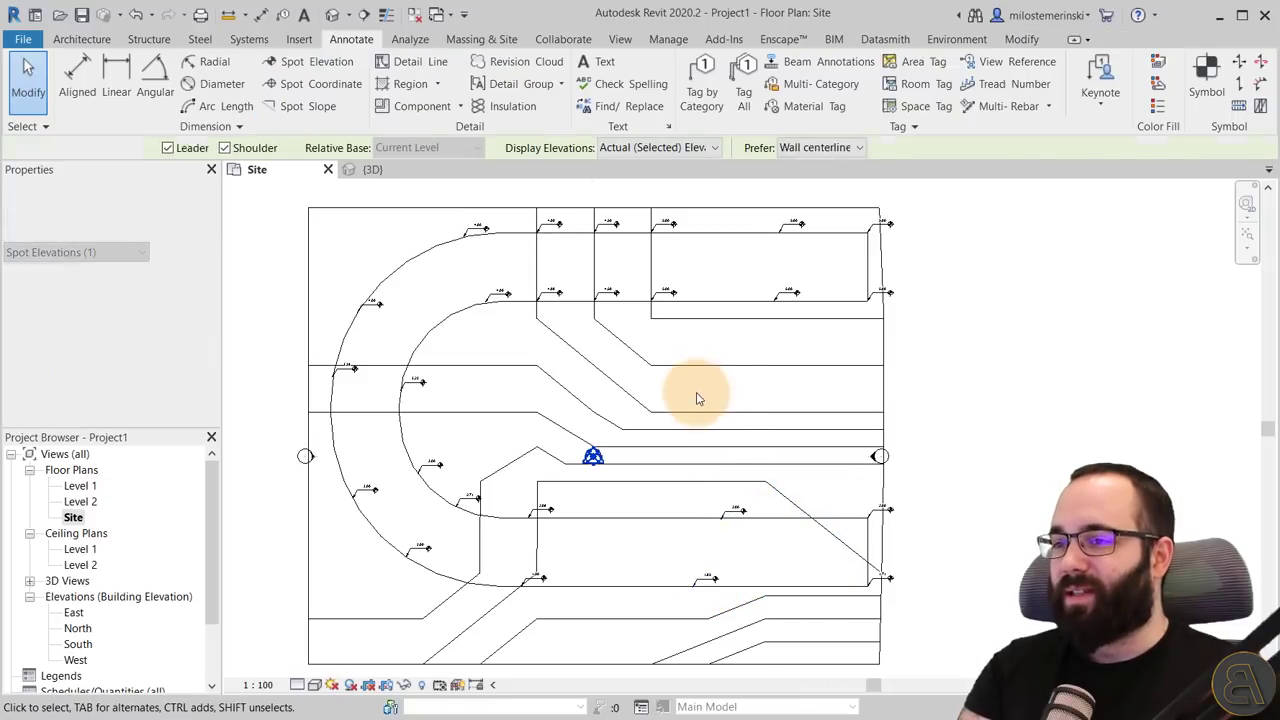
left_click(607, 224)
key("Escape")
left_click_drag(556, 223, 574, 222)
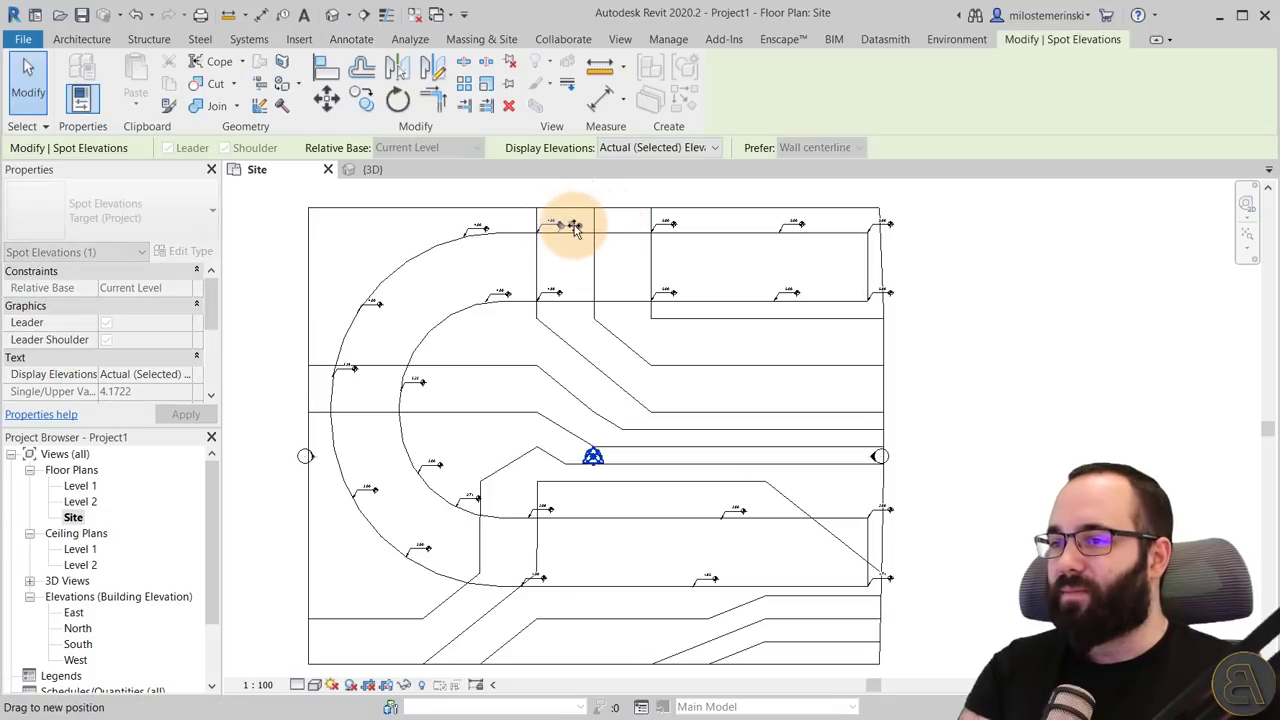
left_click_drag(561, 298, 582, 296)
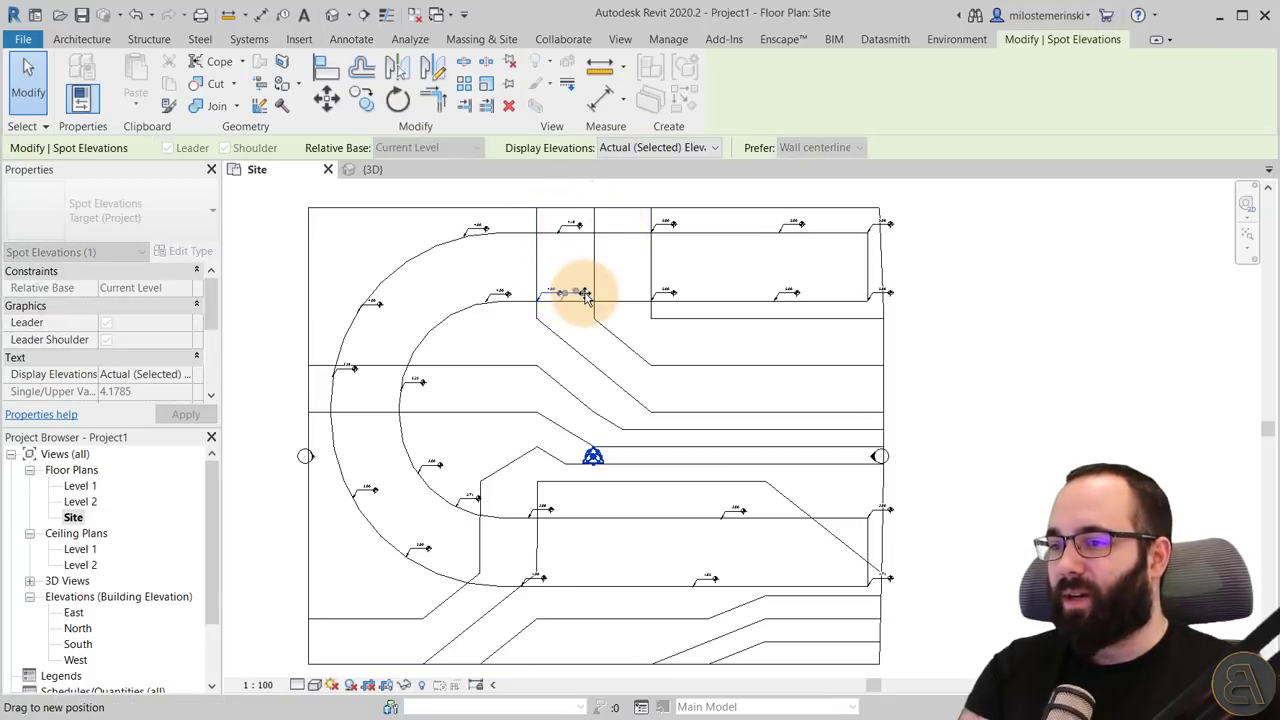
left_click(664, 298)
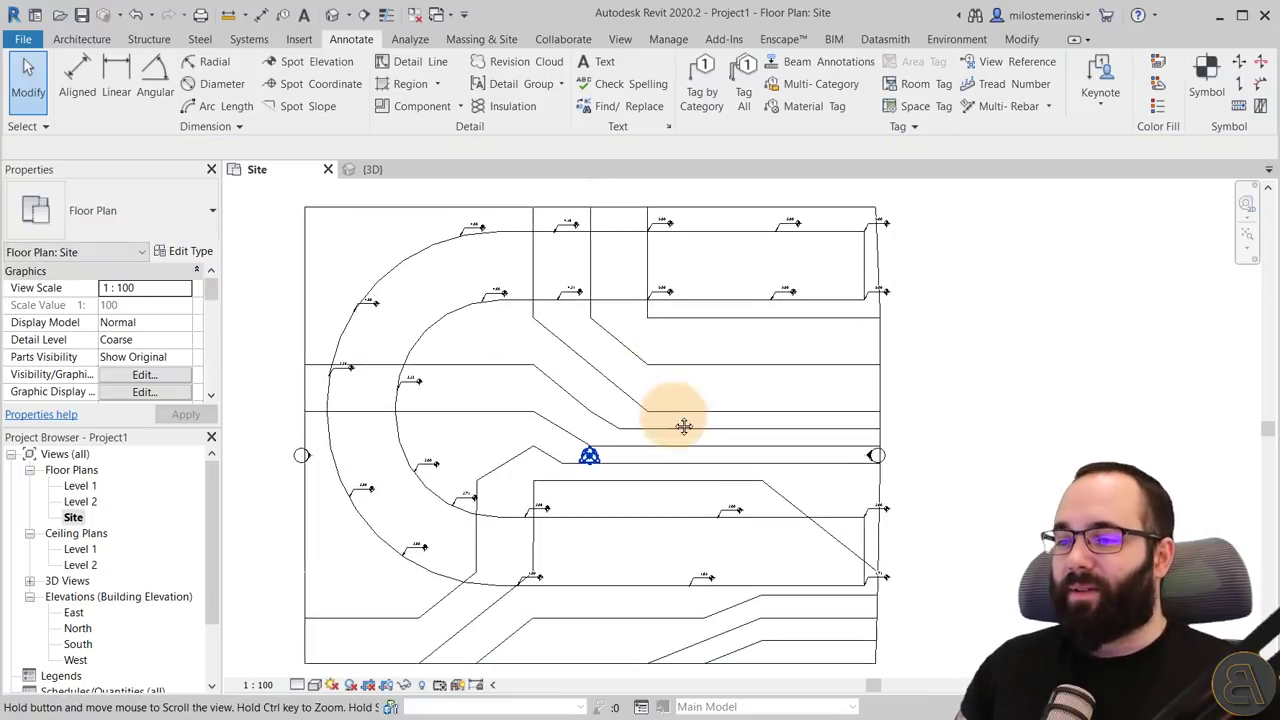
middle_click_drag(683, 423, 677, 437)
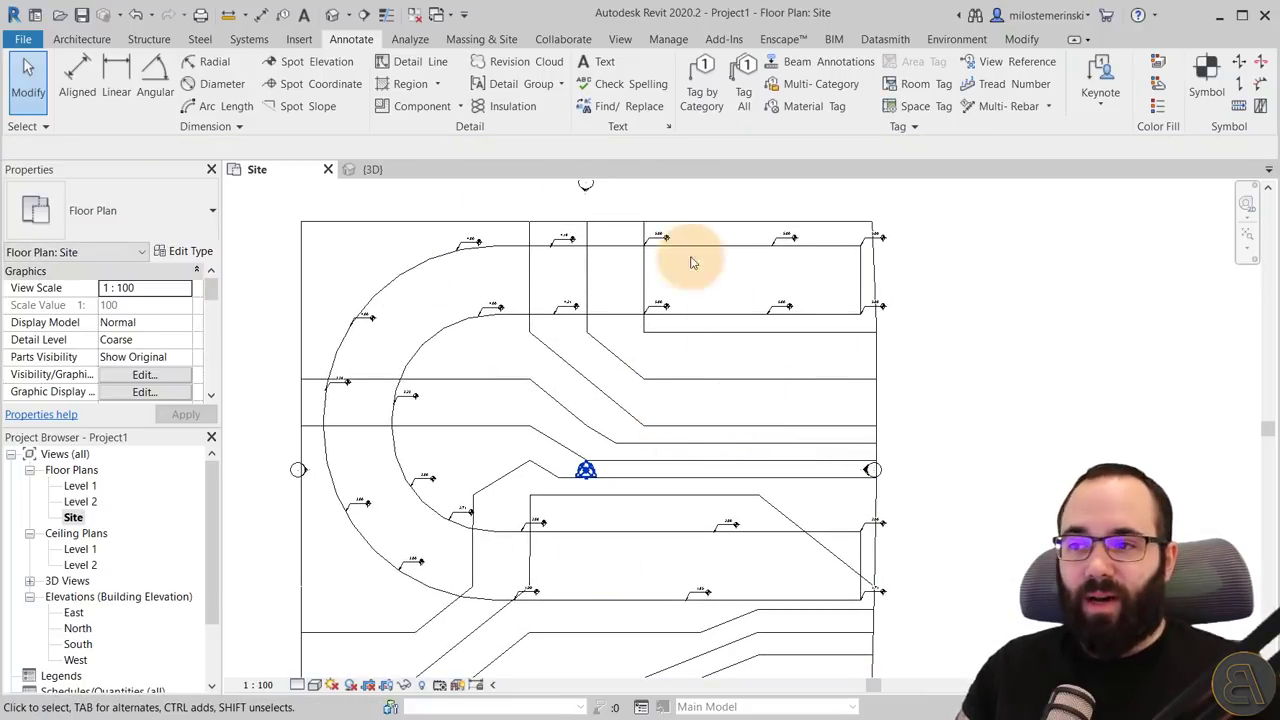
scroll(690, 262, "up", 5)
scroll(677, 286, "down", 5)
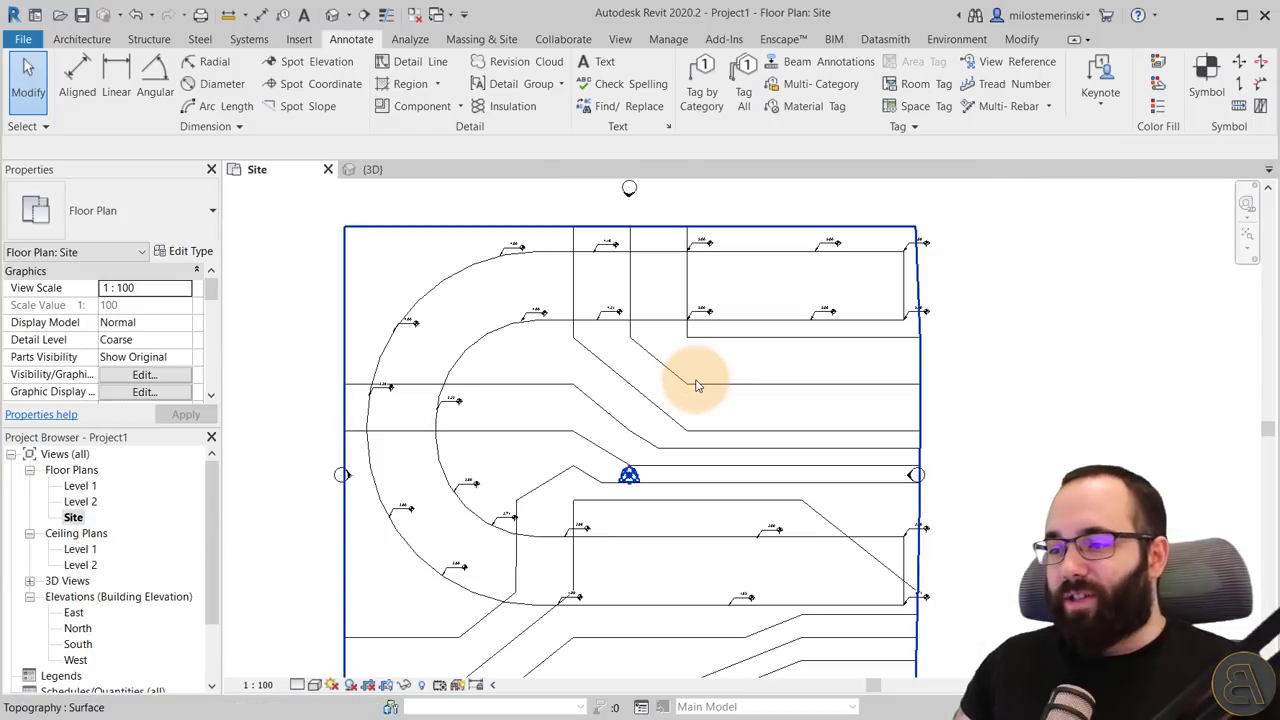
middle_click_drag(697, 386, 690, 390)
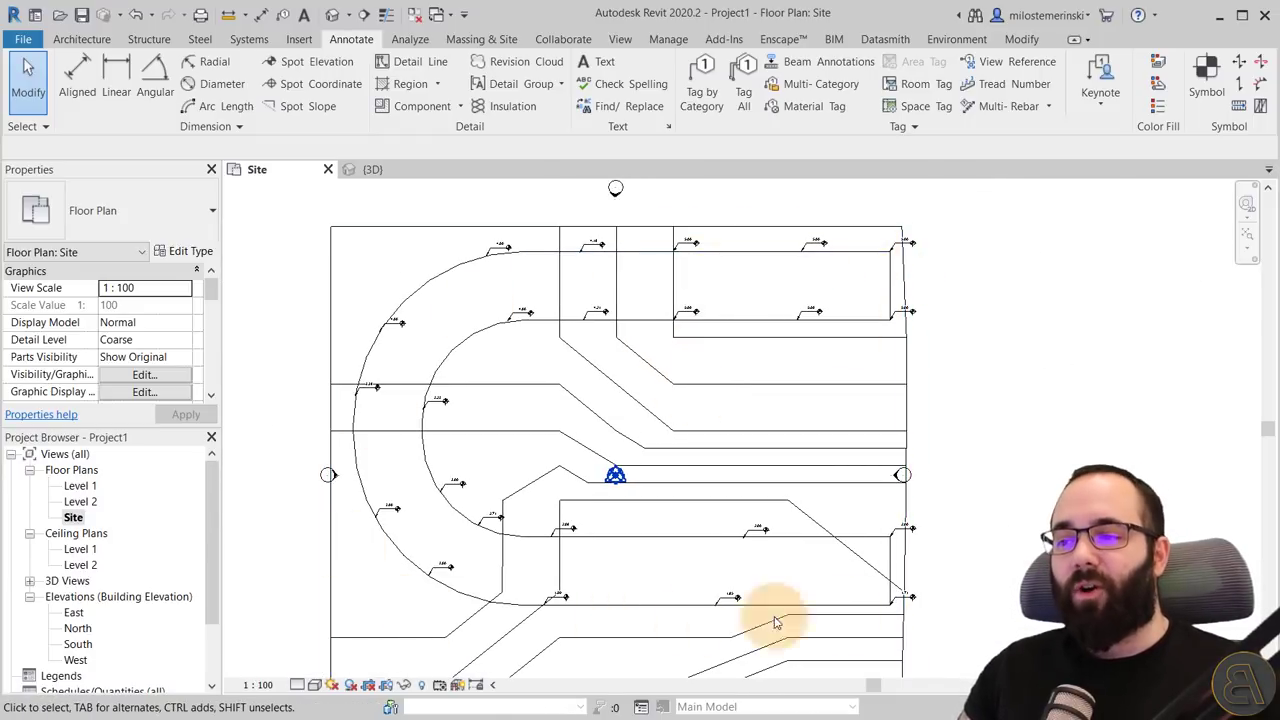
left_click(100, 43)
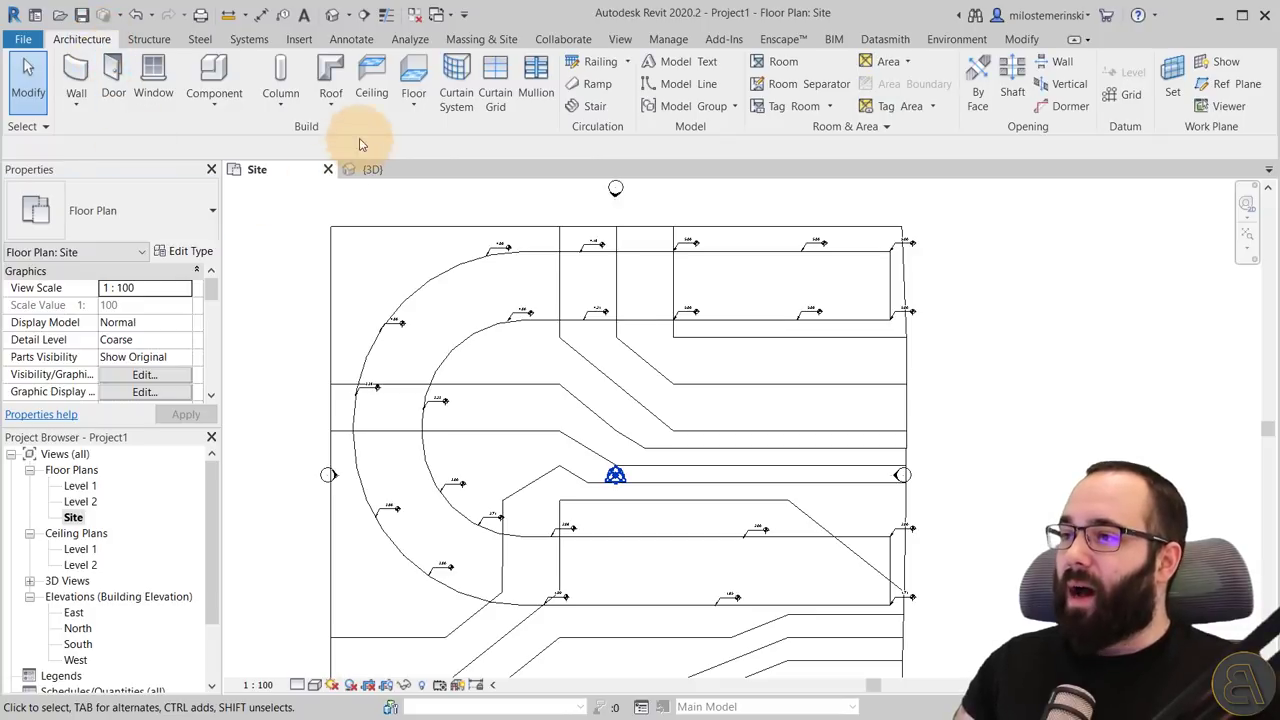
Create a Generic 300mm floor from the chained road outline lines and finish the sketch
left_click(414, 76)
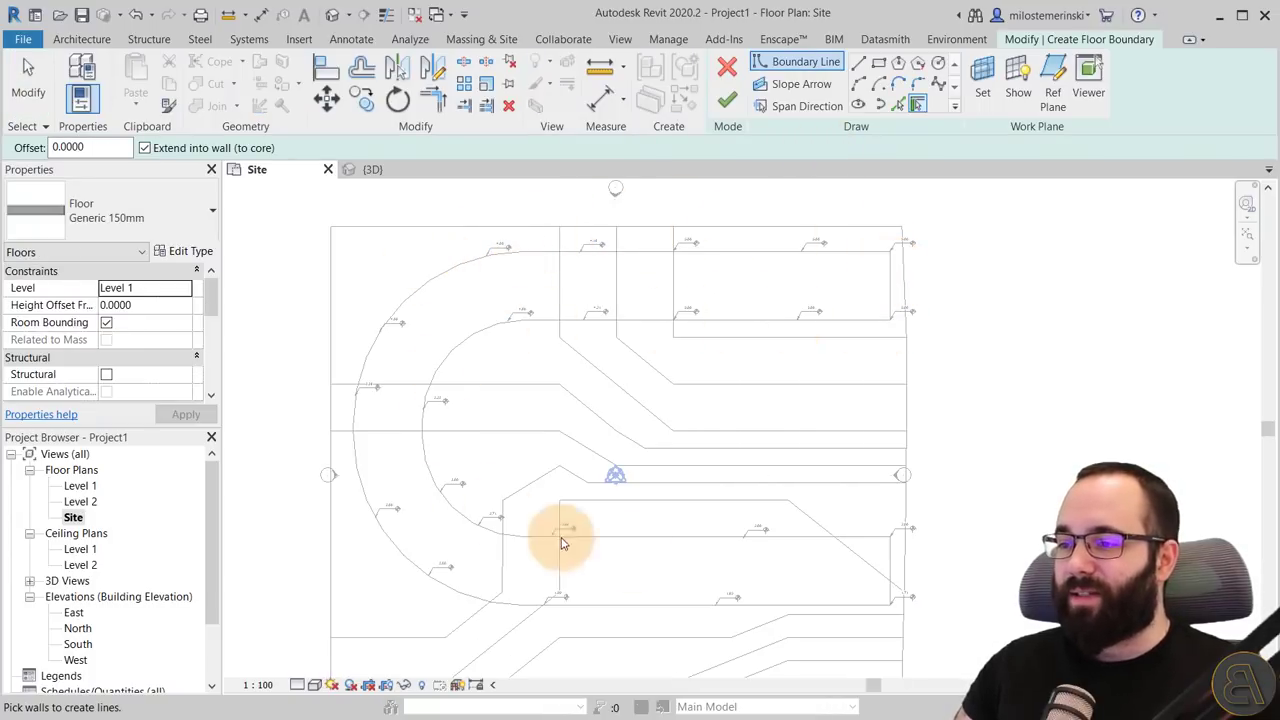
left_click(200, 215)
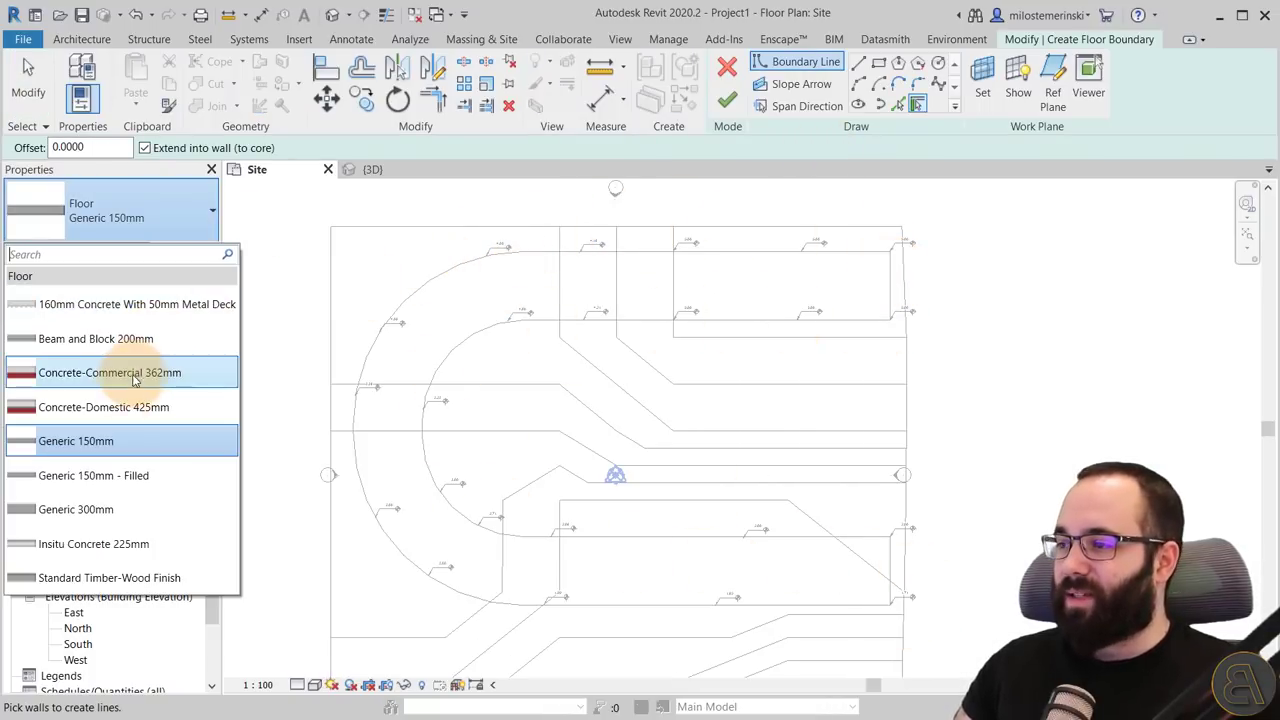
left_click(77, 509)
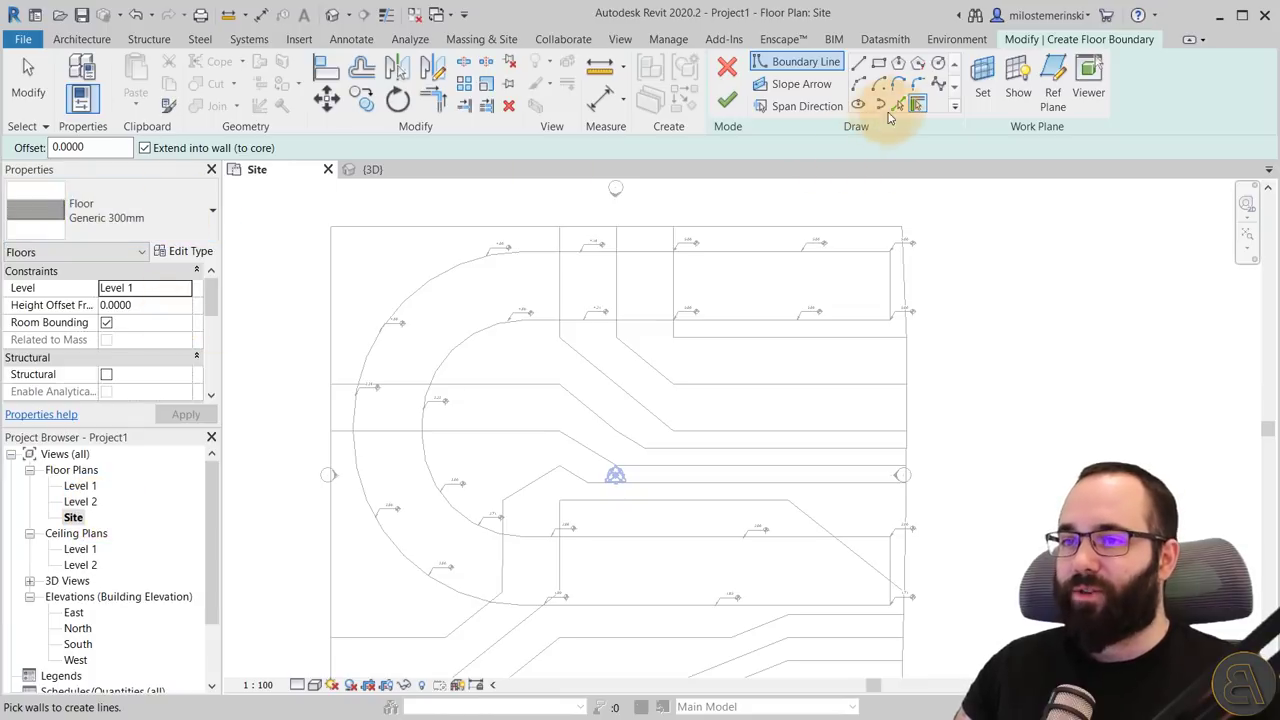
left_click(897, 105)
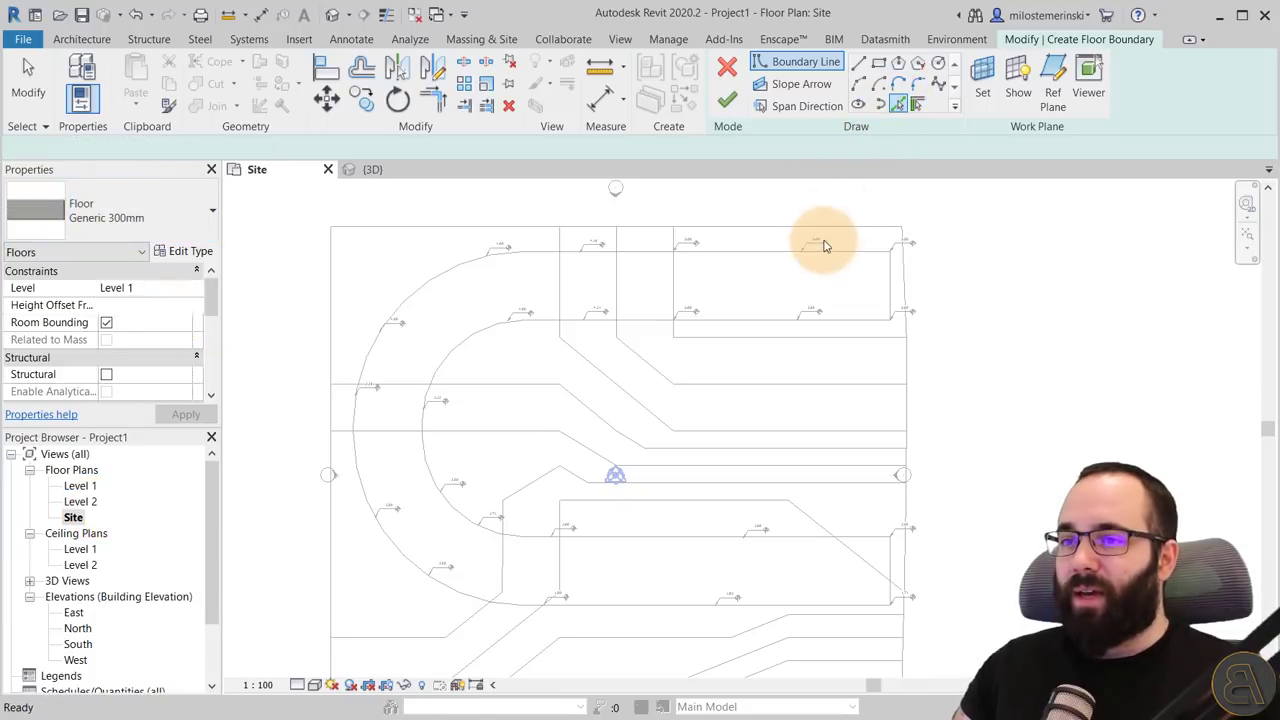
key("Tab")
left_click(760, 255)
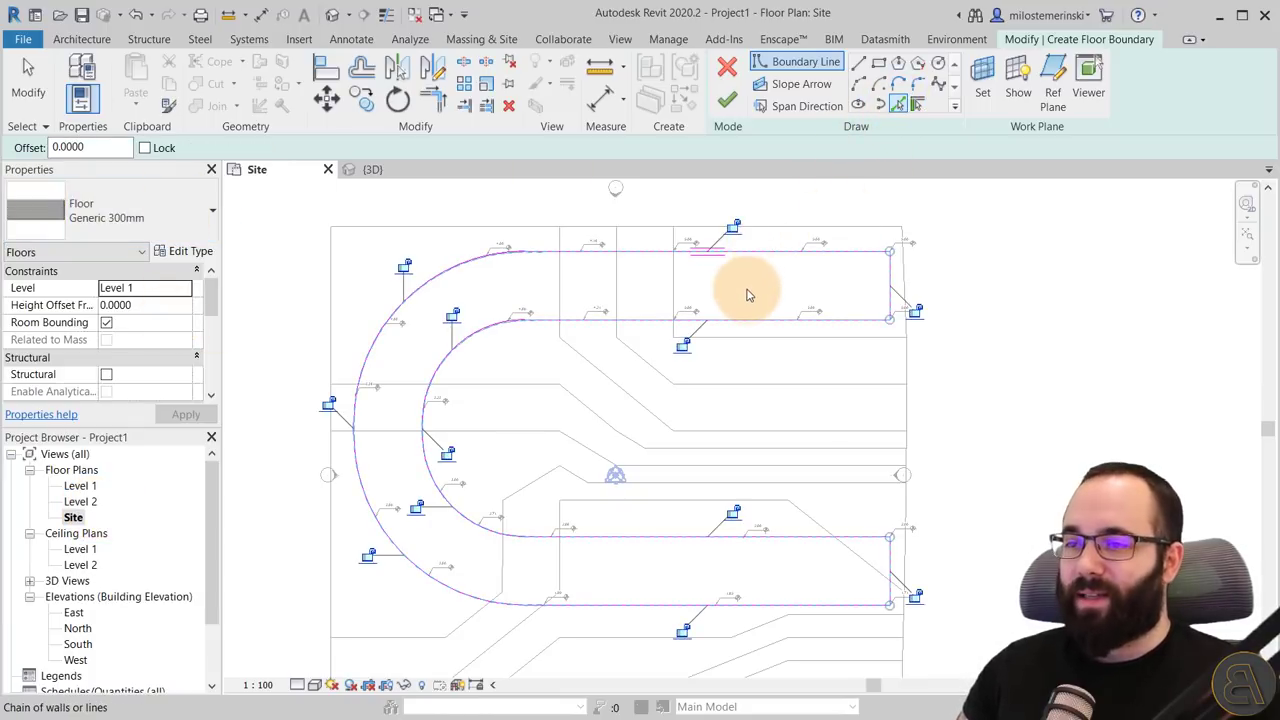
key("Escape")
key("Escape")
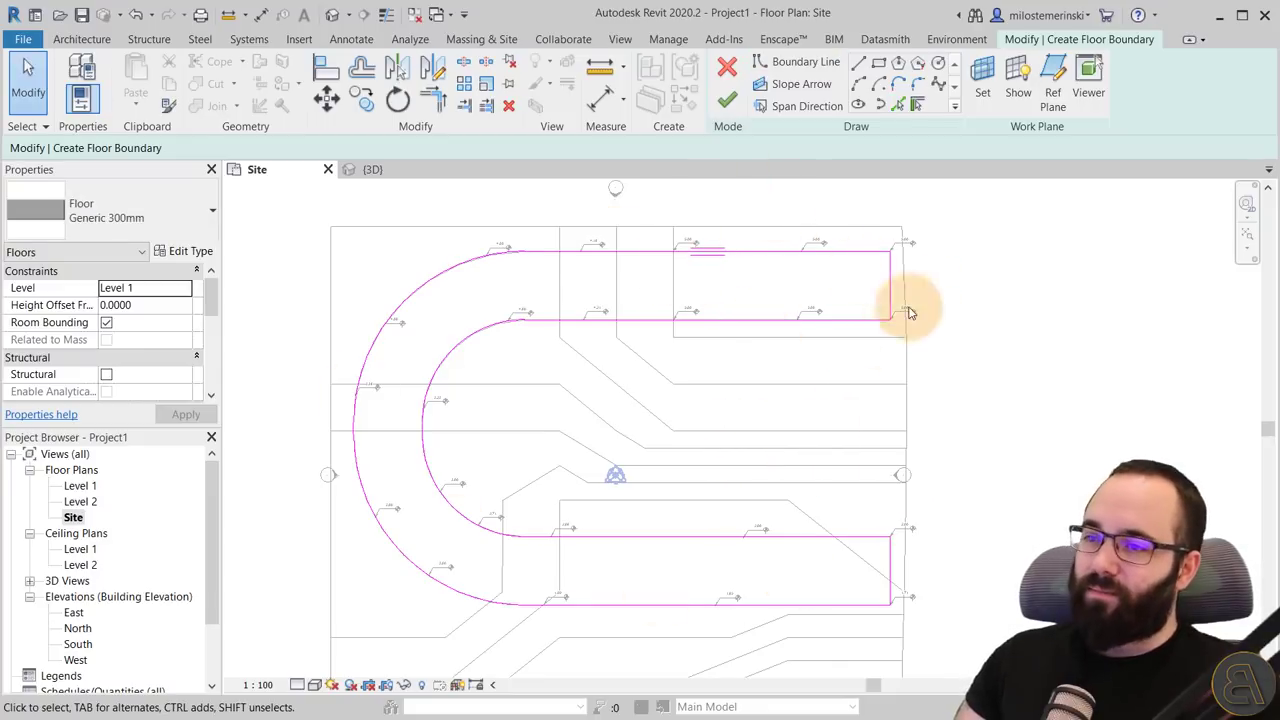
left_click(728, 100)
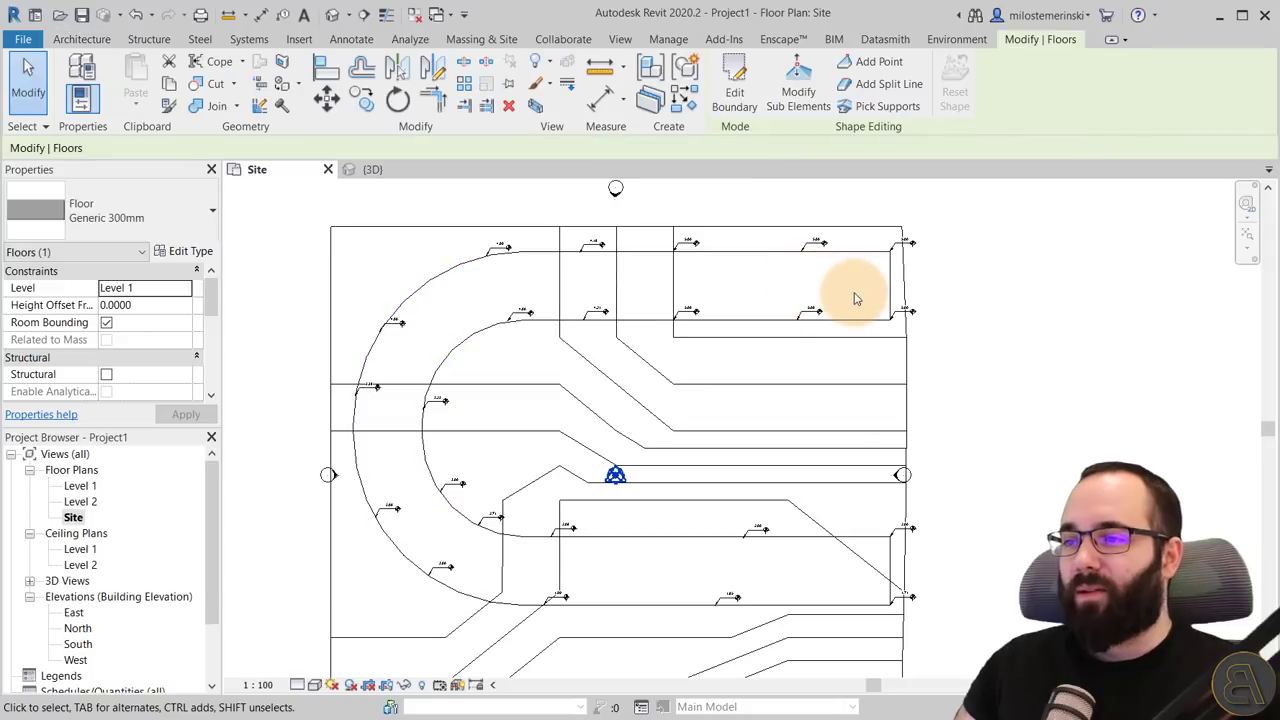
Enter slab shape editing and add points on the floor's top and bottom straight edges
left_click(798, 92)
scroll(712, 238, "up", 2)
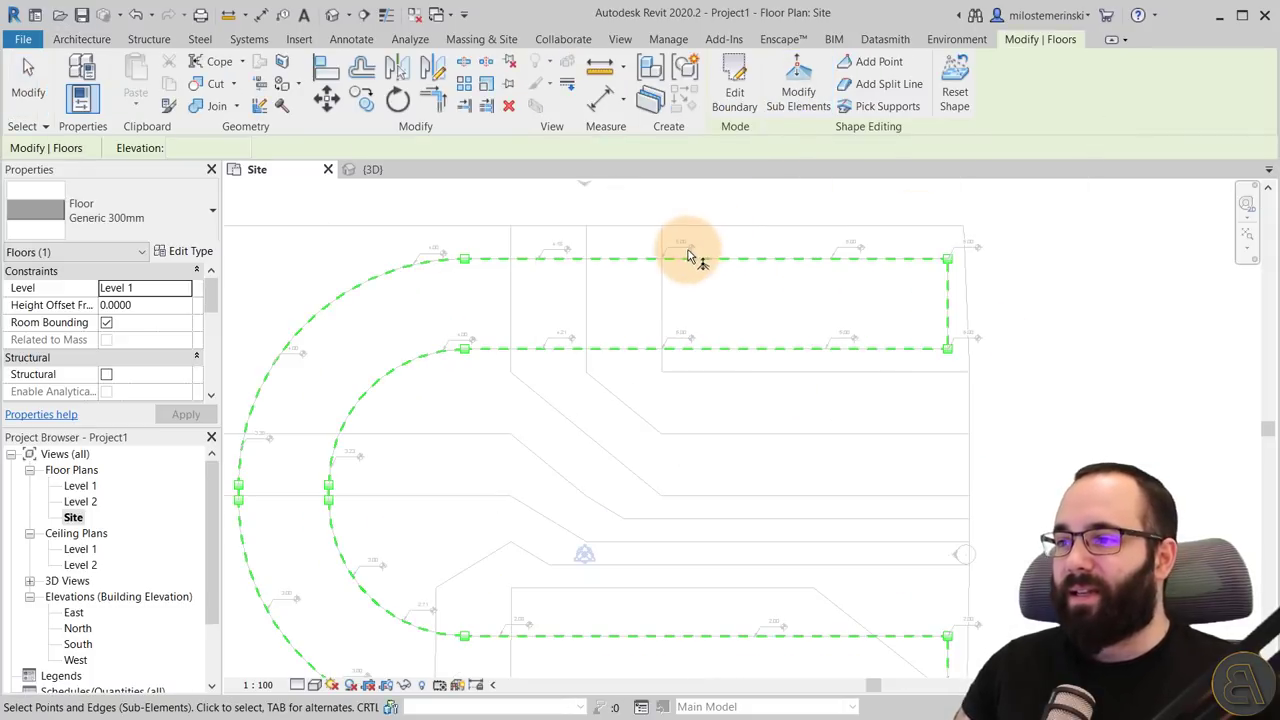
scroll(422, 260, "up", 2)
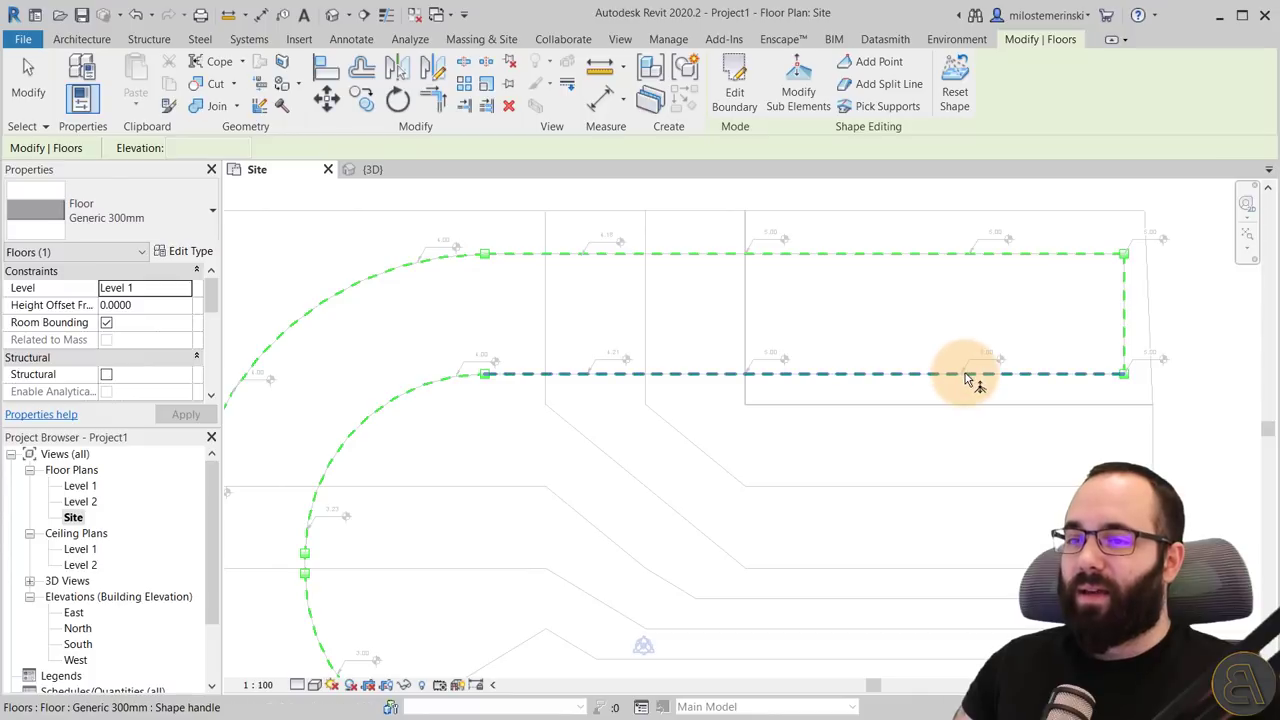
left_click(879, 62)
left_click(972, 253)
left_click(745, 253)
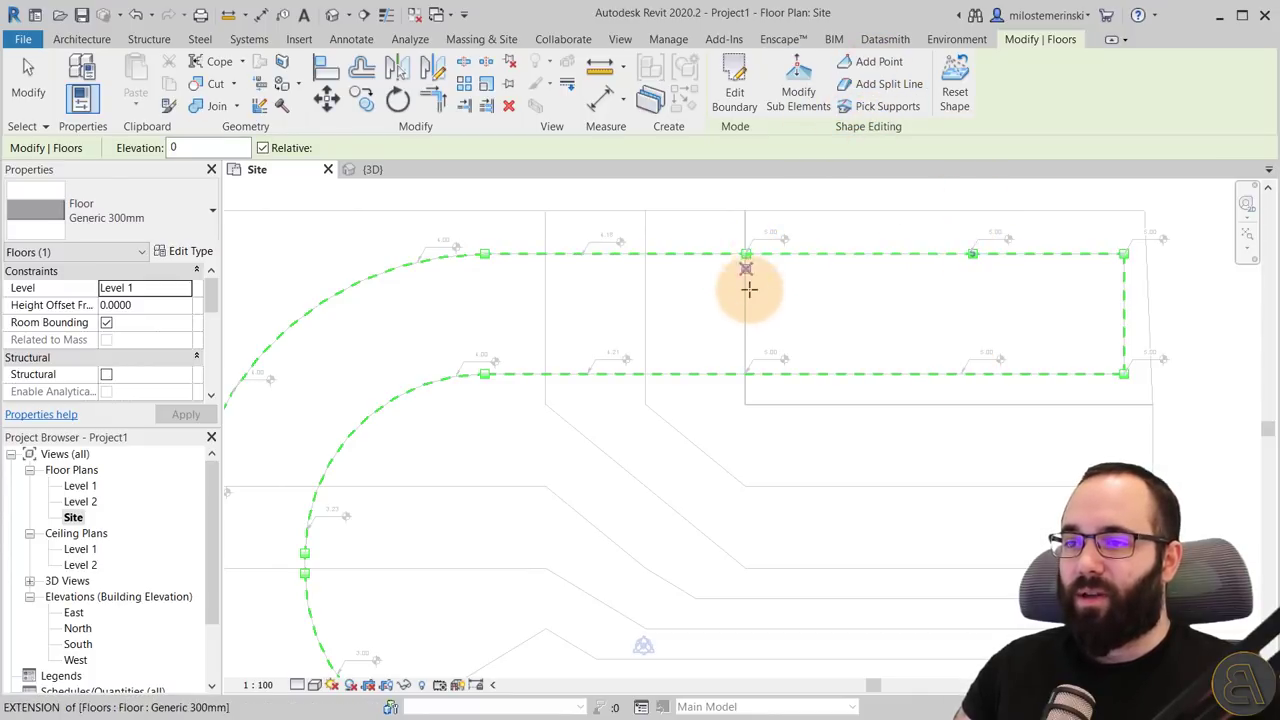
left_click(745, 373)
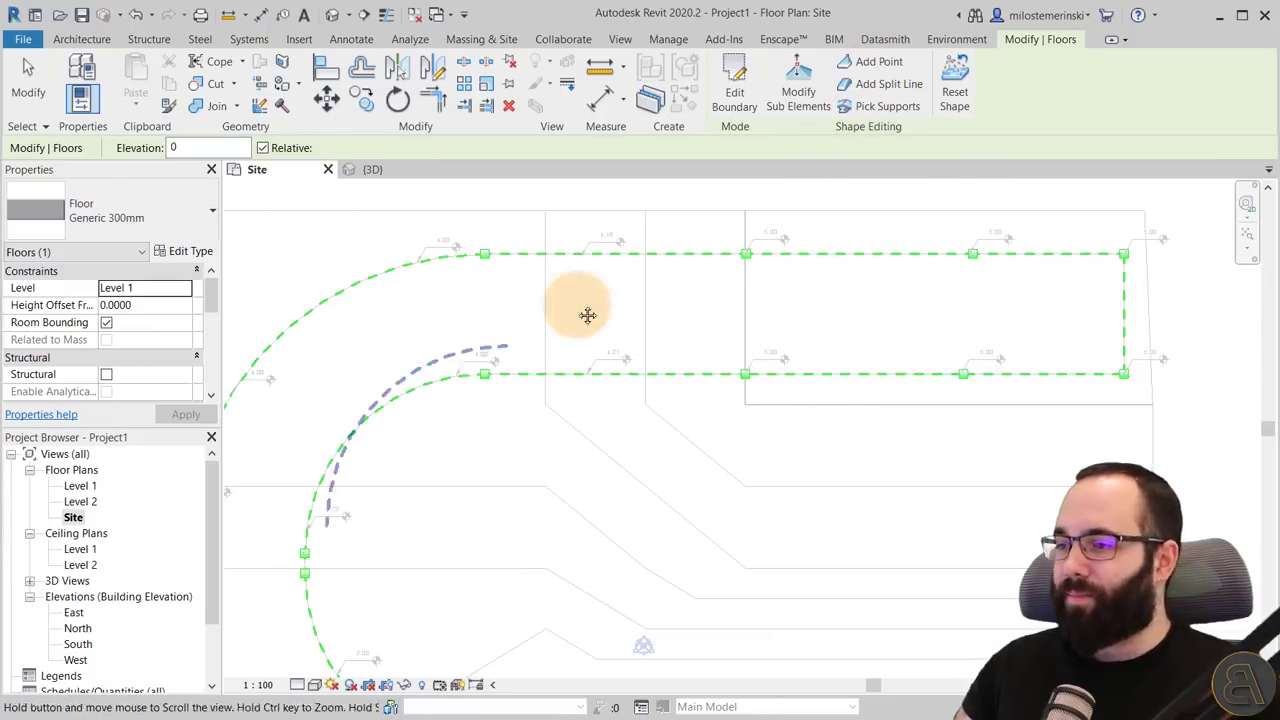
Add shape points along the curved edges, including where the curve meets the straight
middle_click_drag(586, 314, 947, 159)
left_click(595, 238)
middle_click_drag(703, 313, 691, 343)
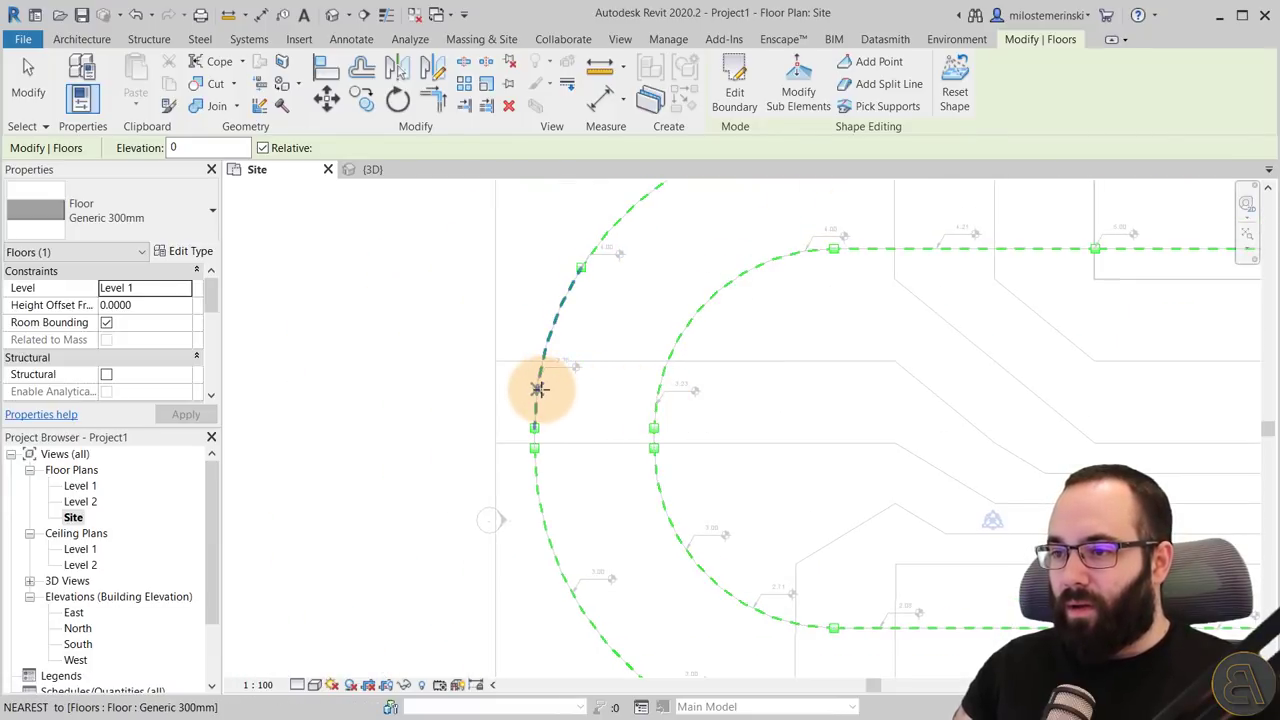
scroll(543, 384, "up", 3)
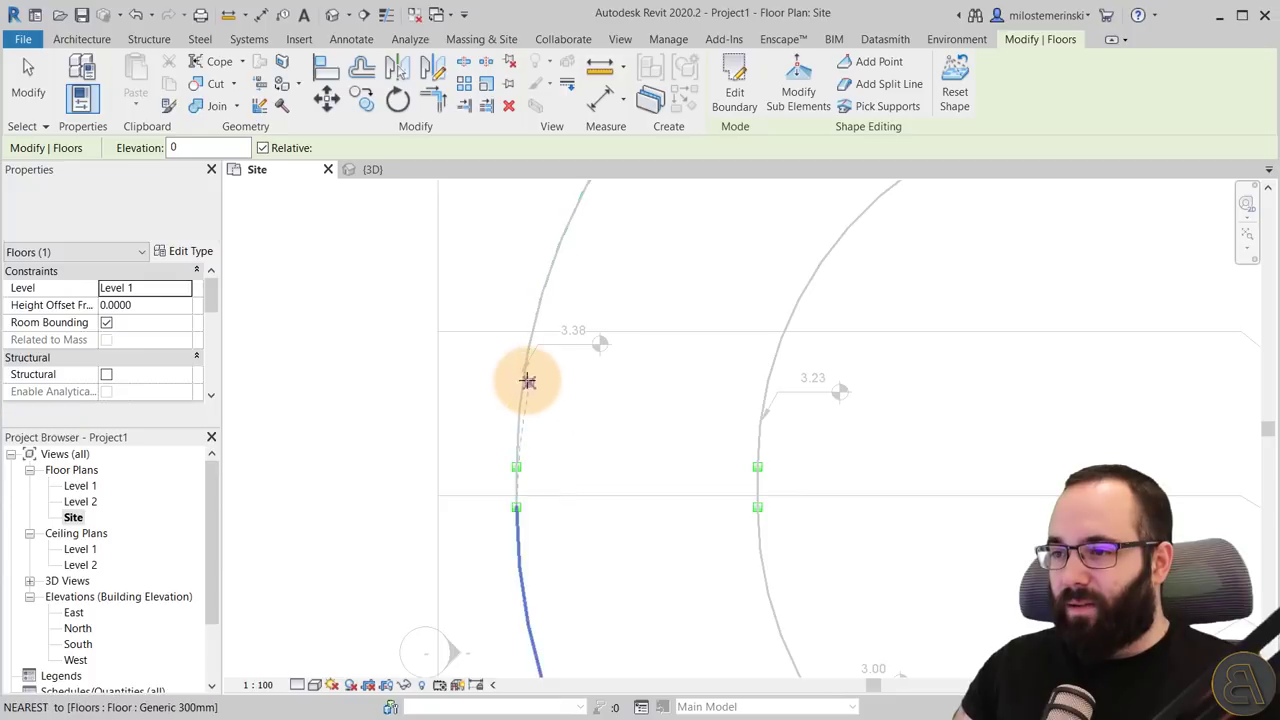
scroll(623, 431, "down", 2)
middle_click_drag(623, 431, 528, 211)
left_click(507, 465)
left_click(654, 400)
left_click(739, 477)
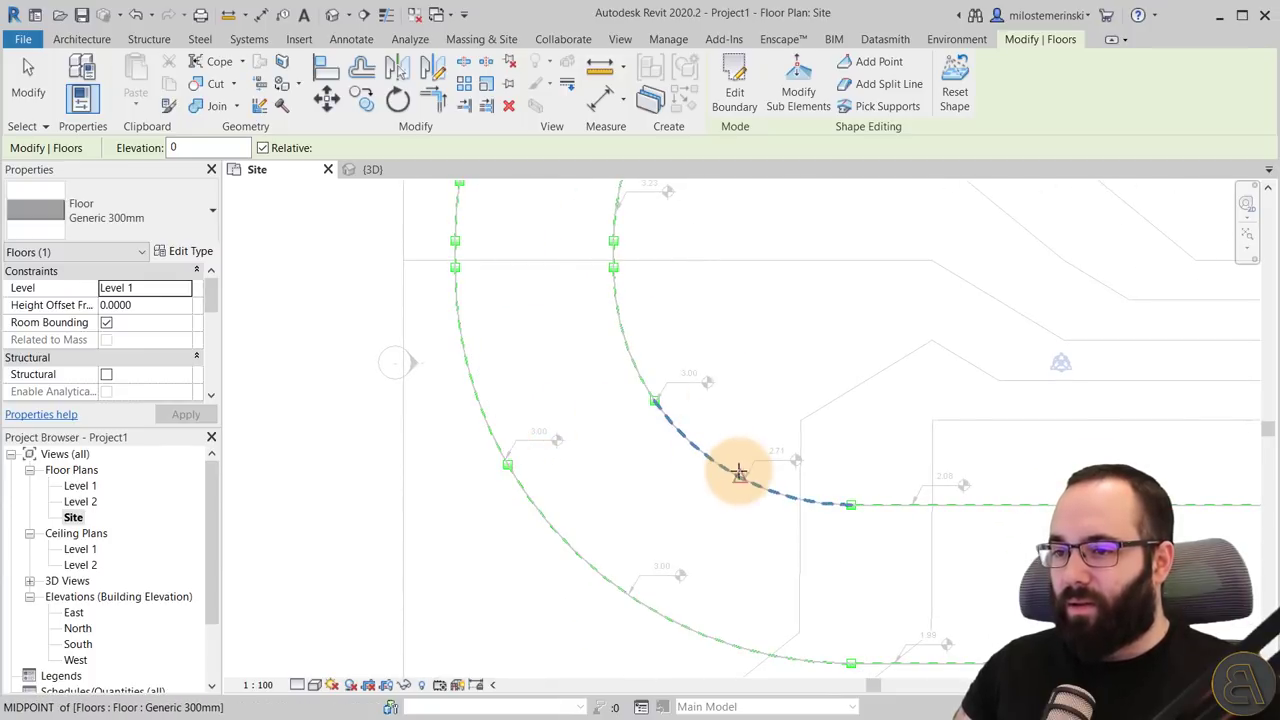
key("Escape")
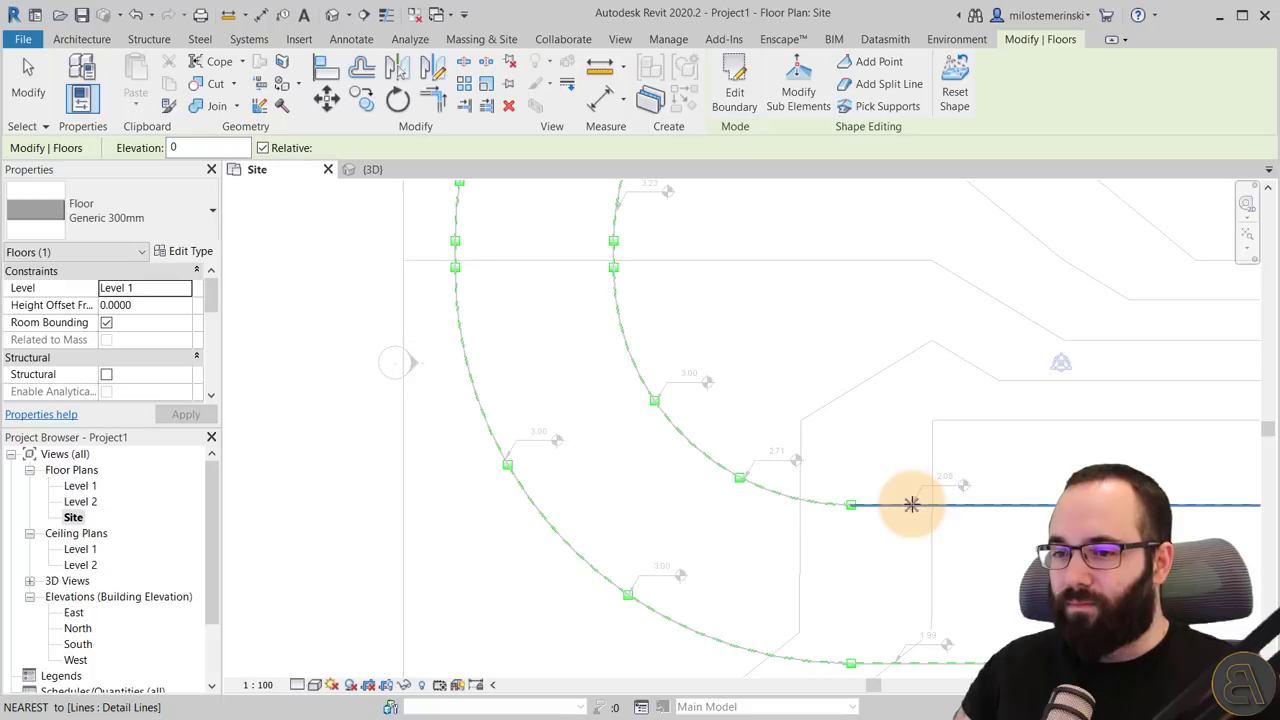
Add two more shape points on the lower and upper edges further along the road
middle_click_drag(809, 439, 454, 232)
left_click(943, 456)
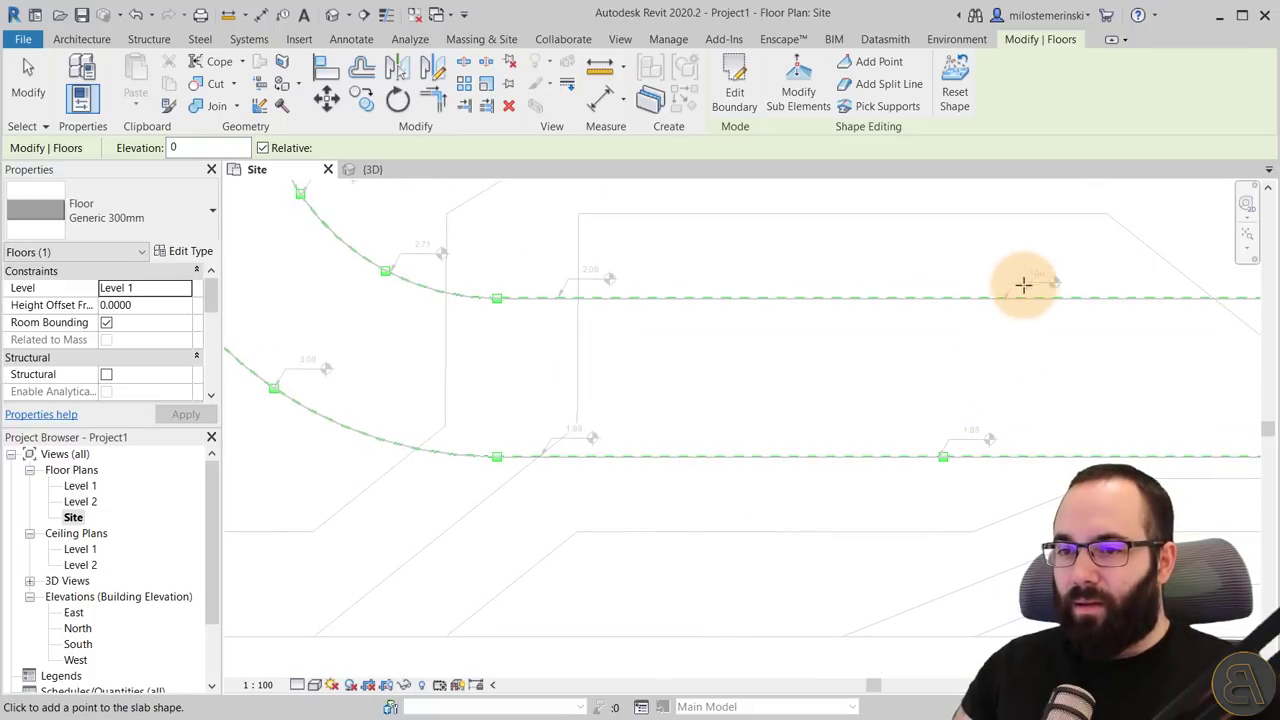
left_click(1006, 298)
middle_click_drag(1083, 326, 1090, 426)
scroll(629, 380, "down", 3)
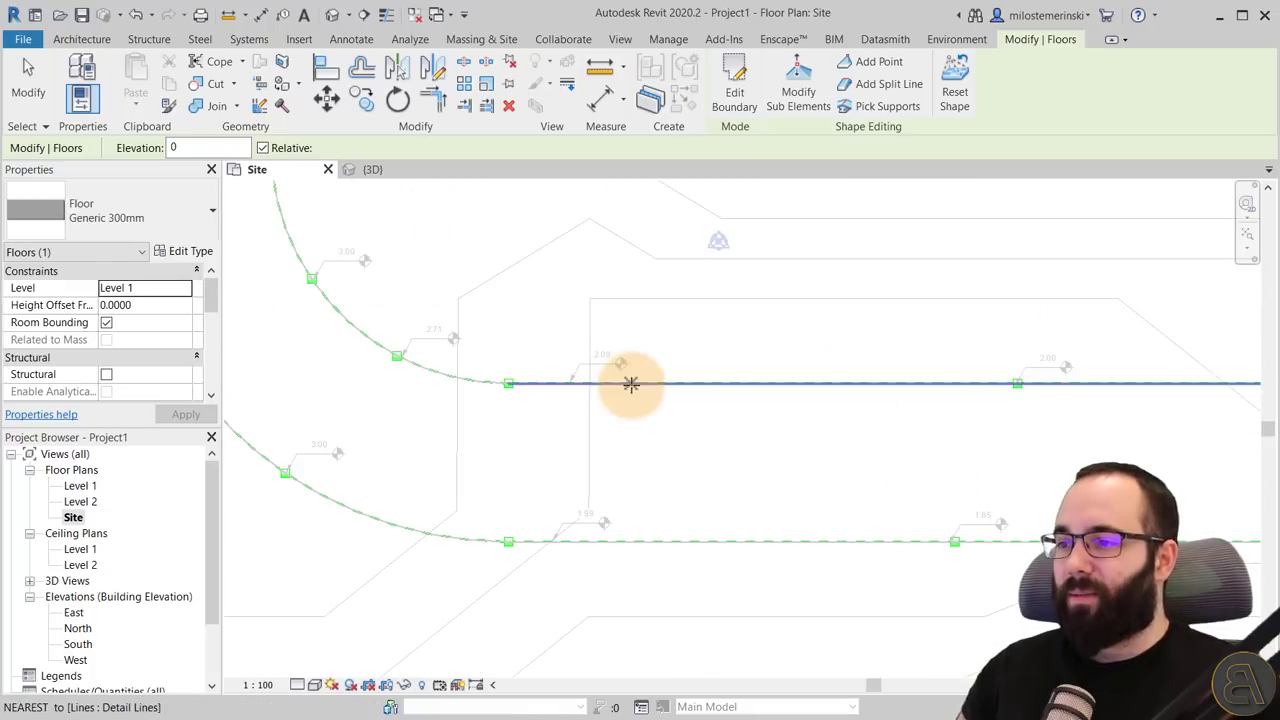
scroll(877, 437, "up", 3)
key("Escape")
Slide the 2.08 and 1.99 spot elevations left along the road edge
scroll(880, 420, "up", 2)
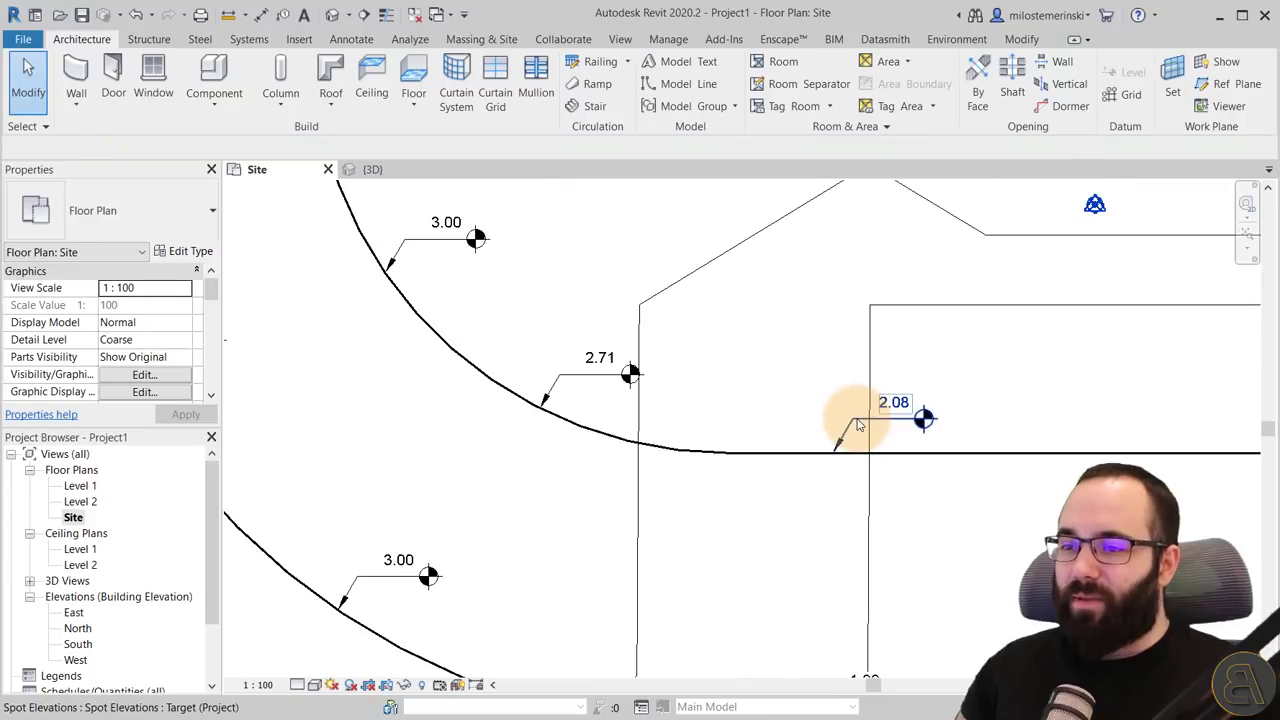
left_click_drag(857, 422, 740, 422)
middle_click_drag(784, 481, 814, 511)
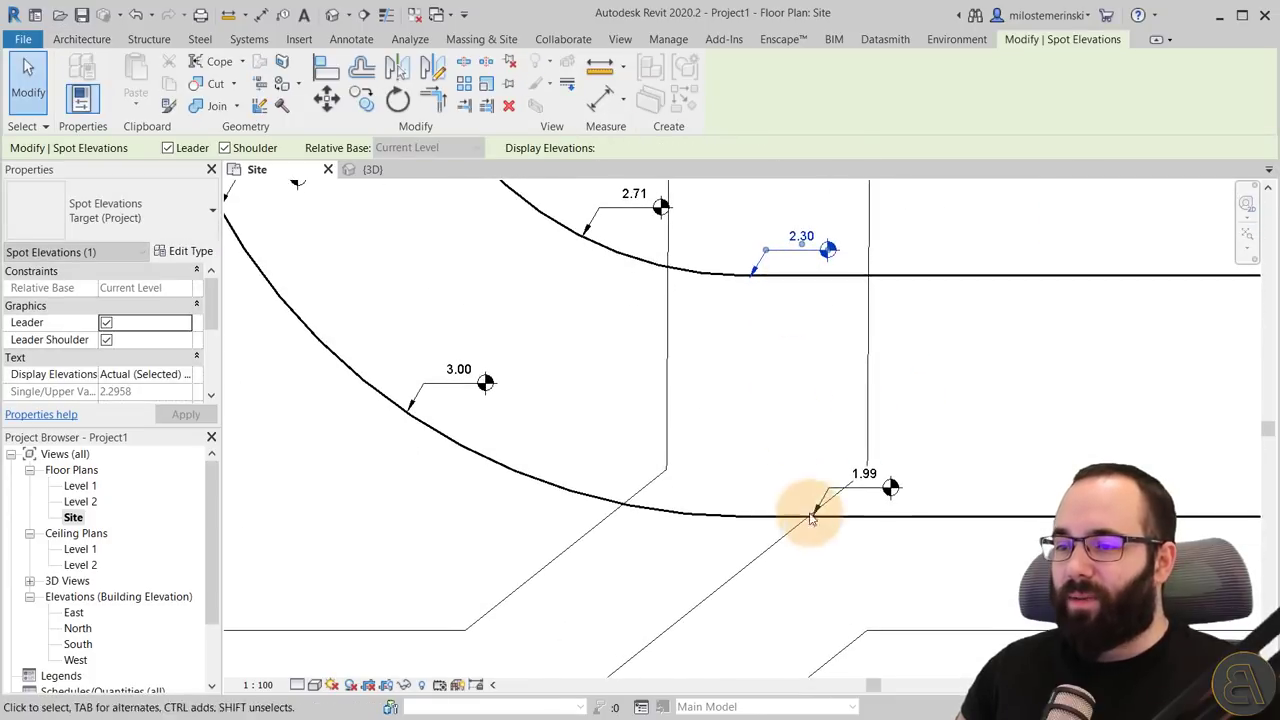
left_click(818, 500)
left_click_drag(818, 500, 772, 496)
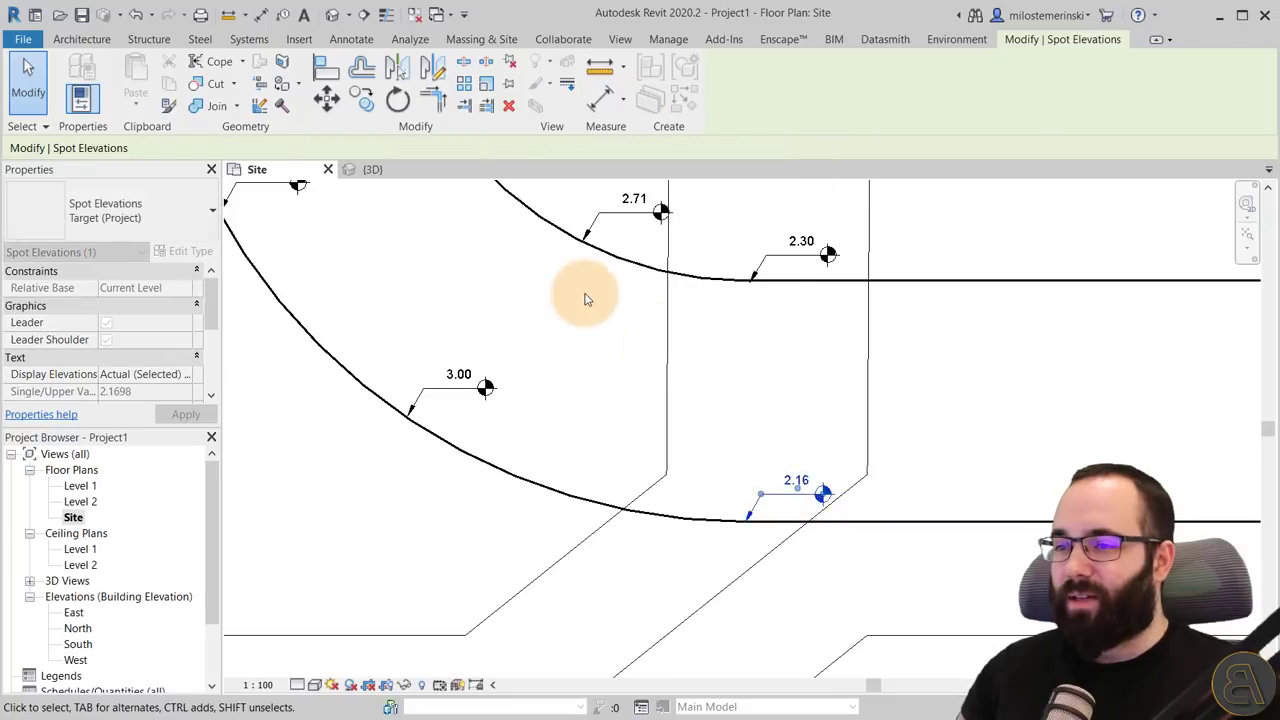
scroll(586, 297, "down", 3)
scroll(634, 360, "up", 4)
scroll(585, 366, "down", 1)
Slide the arc spot elevations (3.38, 3.23, 3.13) down the curves to read 3.06
middle_click_drag(585, 366, 575, 285)
left_click_drag(578, 283, 581, 351)
left_click(793, 321)
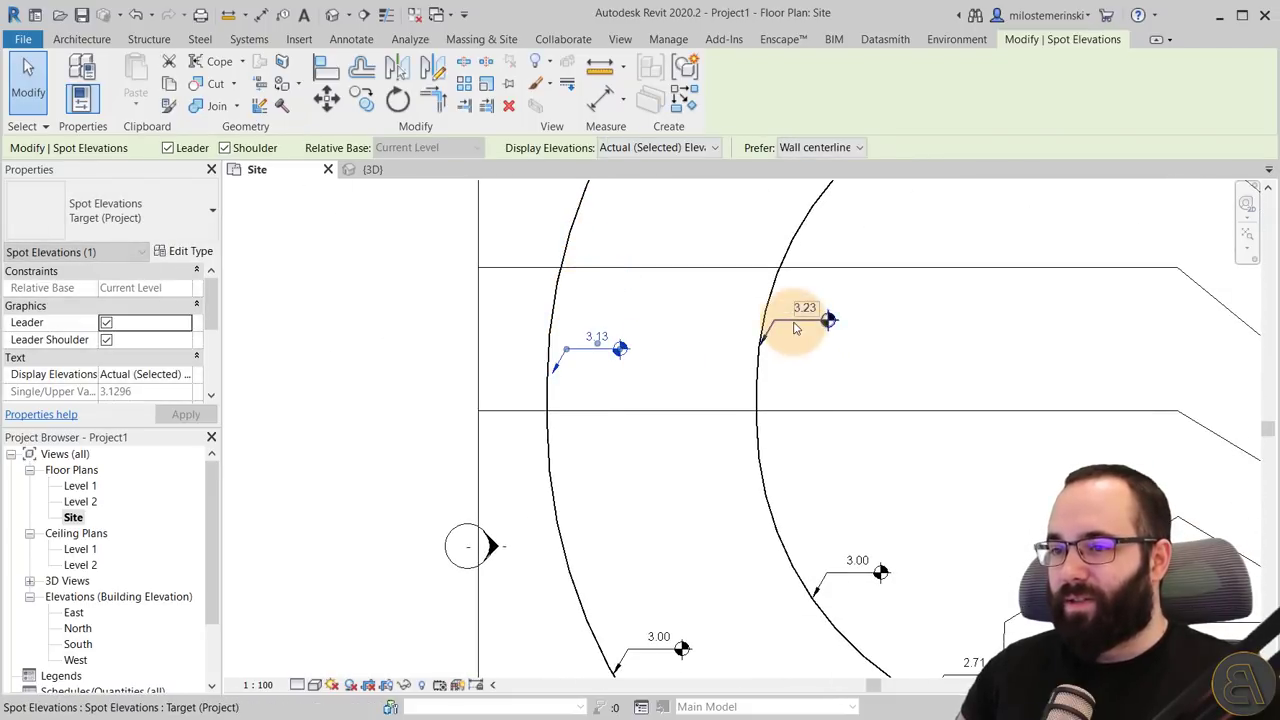
left_click_drag(793, 321, 791, 371)
left_click_drag(587, 354, 580, 374)
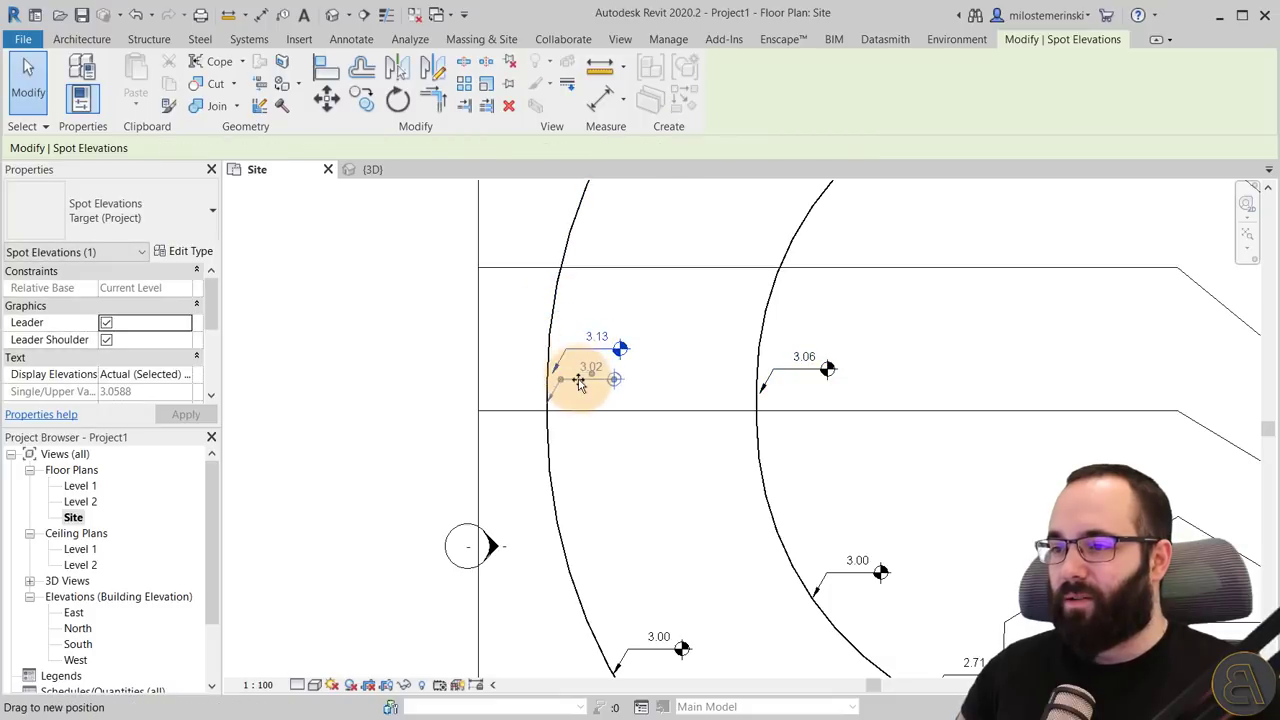
scroll(714, 306, "down", 3)
middle_click_drag(714, 306, 606, 514)
scroll(577, 387, "up", 2)
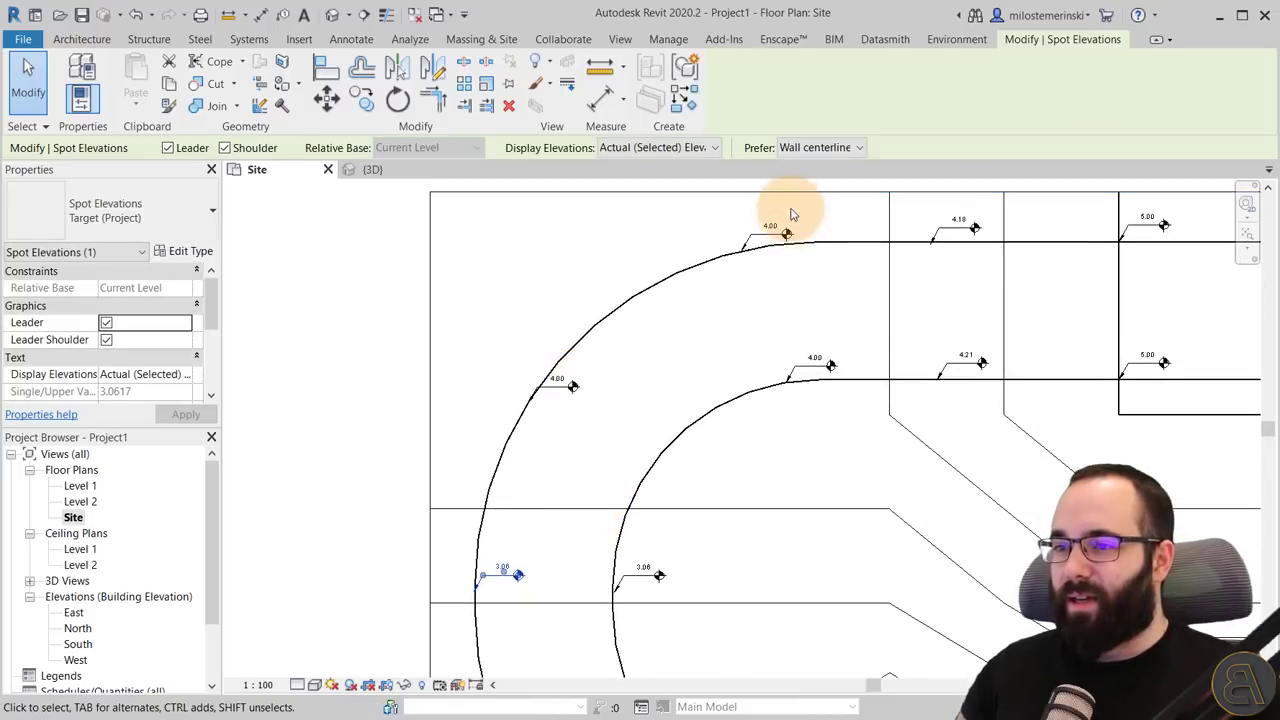
scroll(785, 235, "up", 1)
Move the top 4.00 spot along the edge, then box-select the whole road slab
left_click_drag(782, 240, 850, 276)
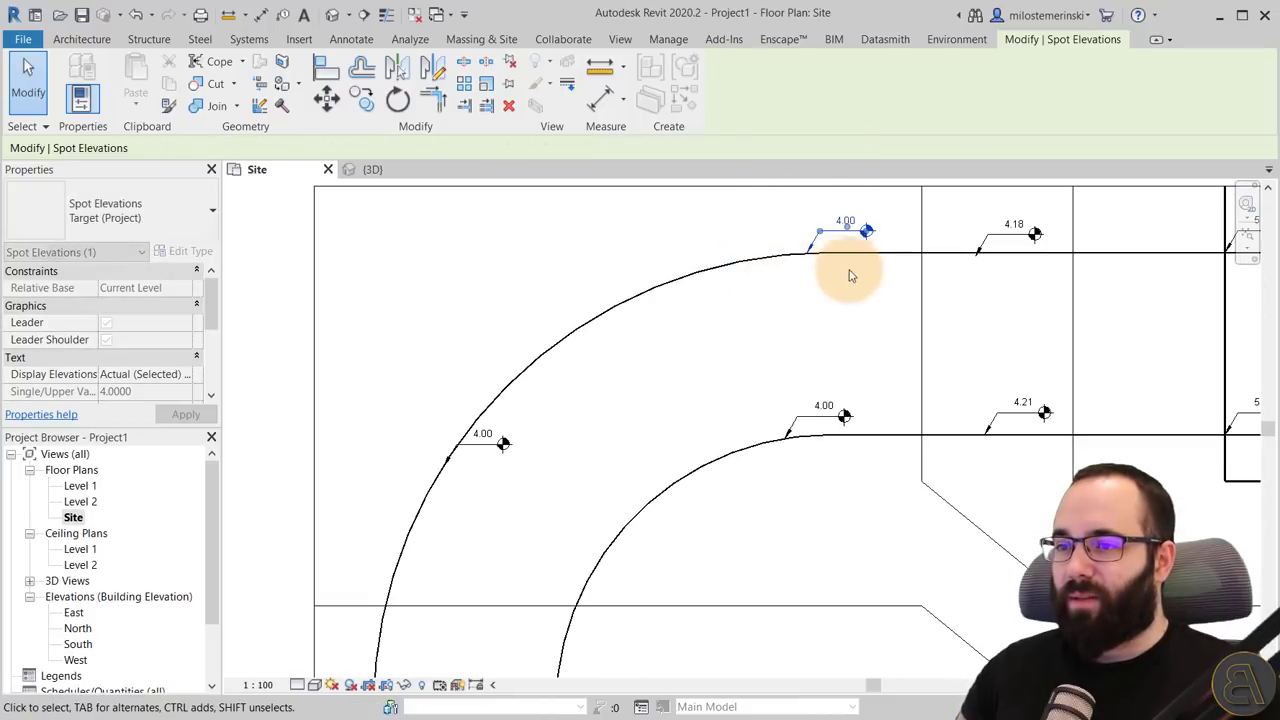
left_click(850, 412)
scroll(769, 349, "down", 3)
middle_click_drag(769, 349, 846, 371)
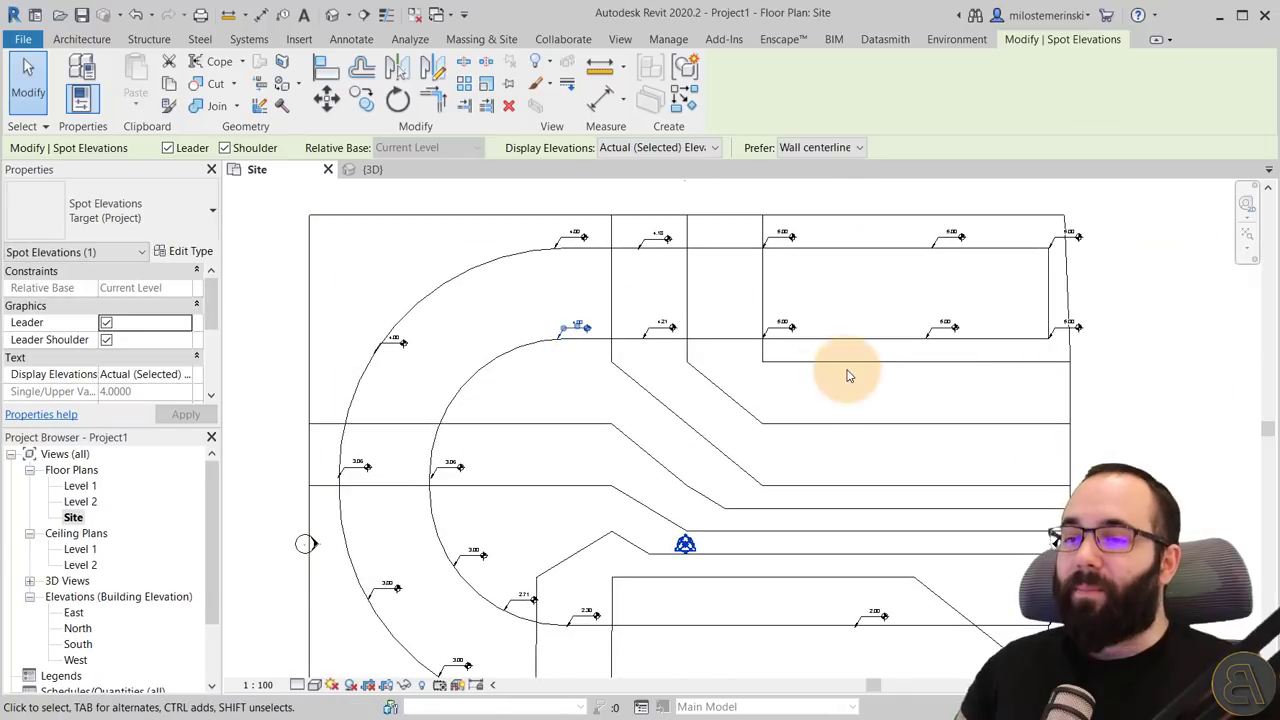
scroll(846, 377, "down", 1)
middle_click_drag(545, 350, 474, 233)
left_click_drag(1000, 650, 712, 398)
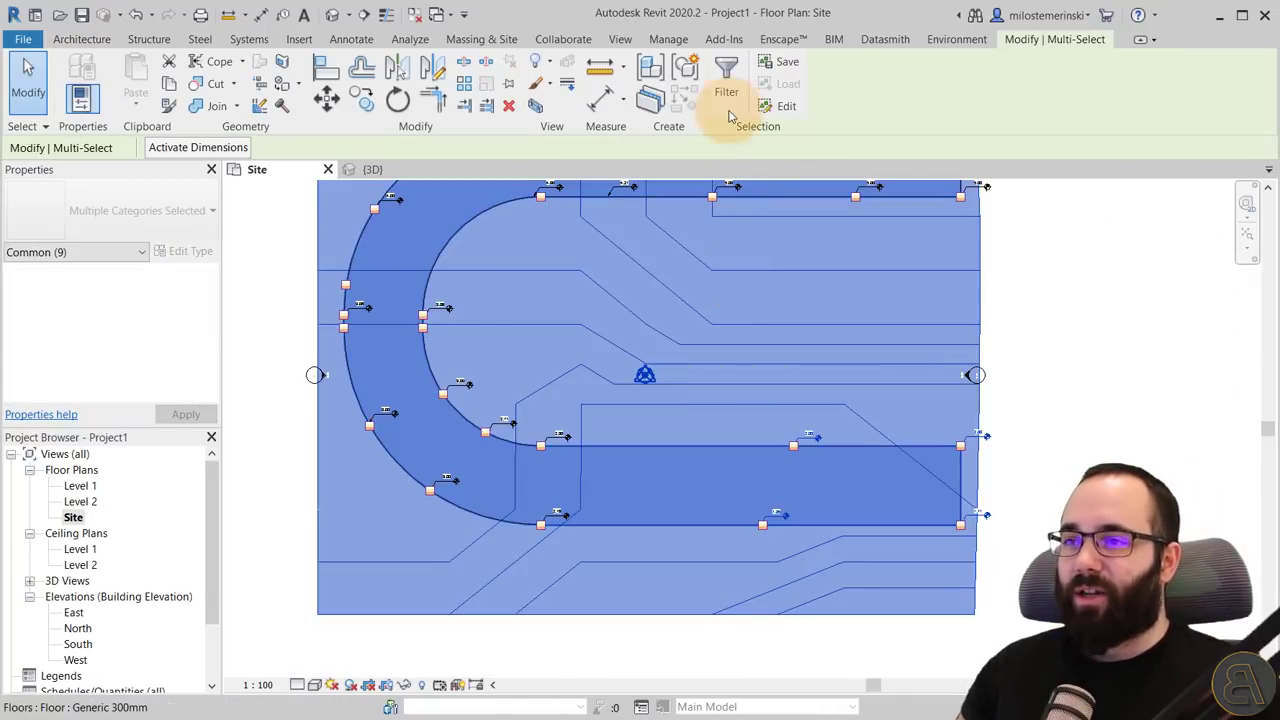
Filter the selection to Floors only and expose the road floor's shape points and edges
left_click(726, 80)
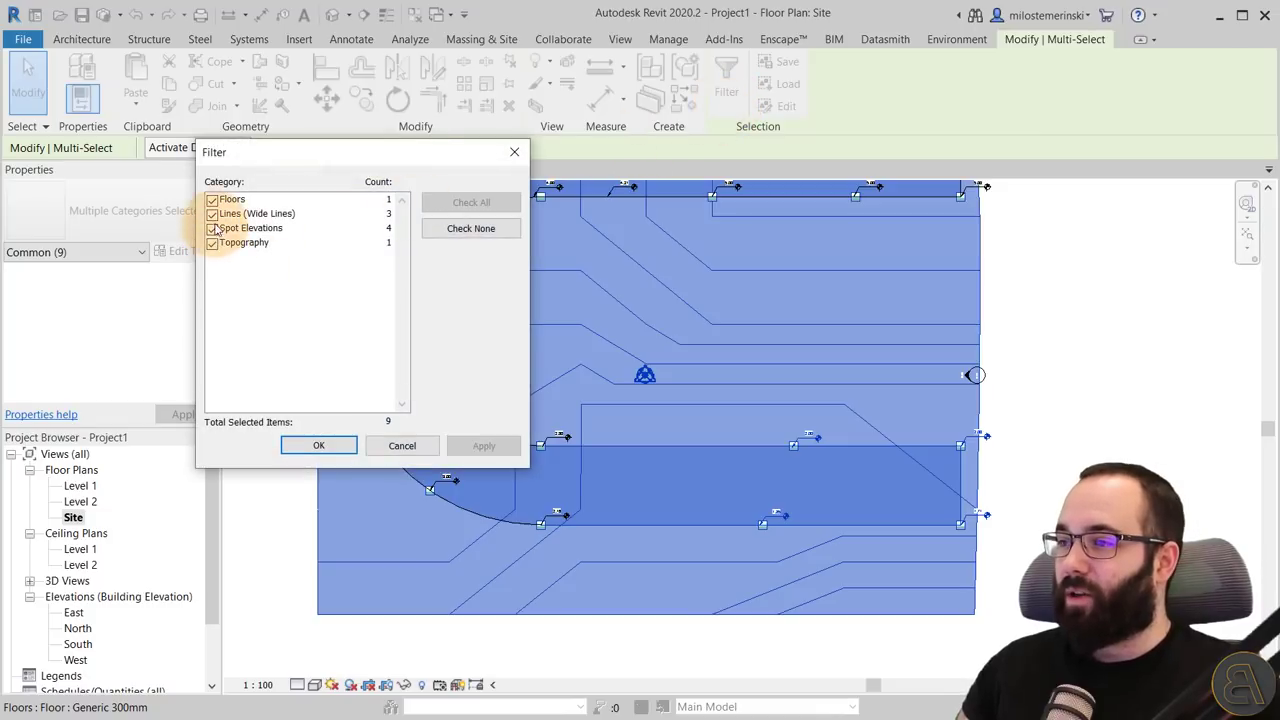
left_click(471, 228)
left_click(212, 200)
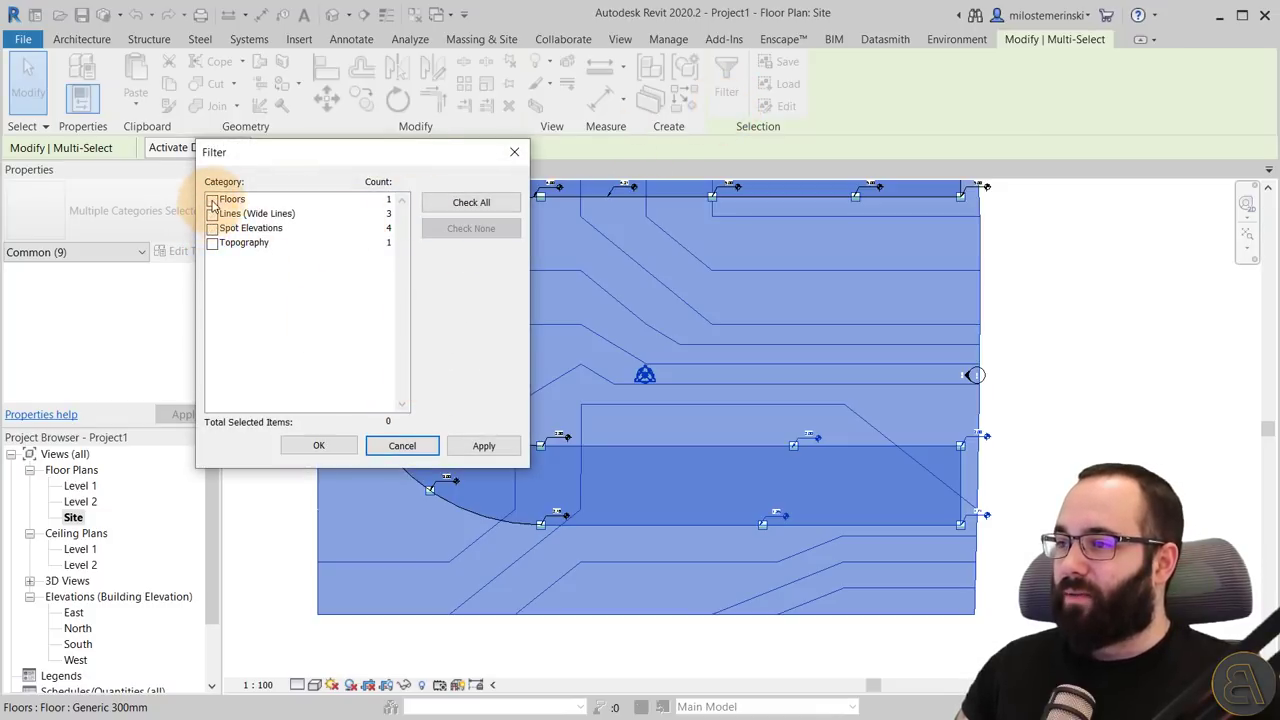
left_click(484, 446)
left_click(318, 445)
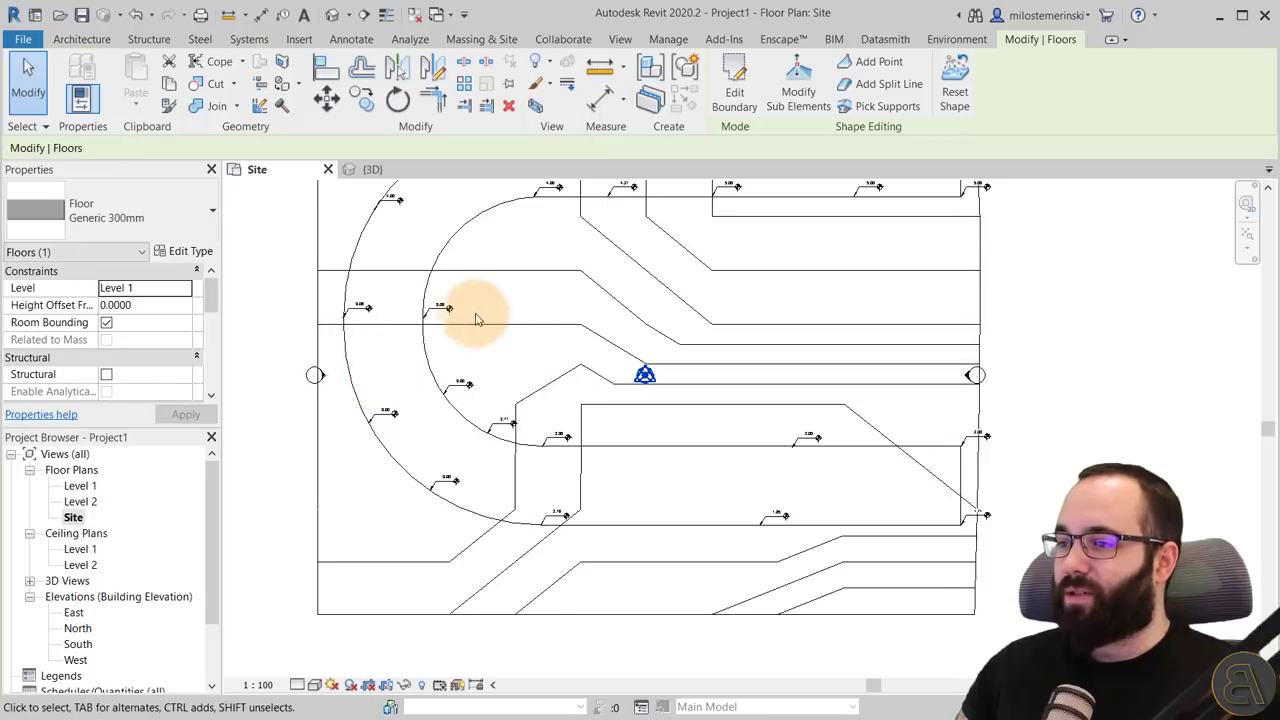
middle_click_drag(477, 300, 488, 410)
left_click(818, 107)
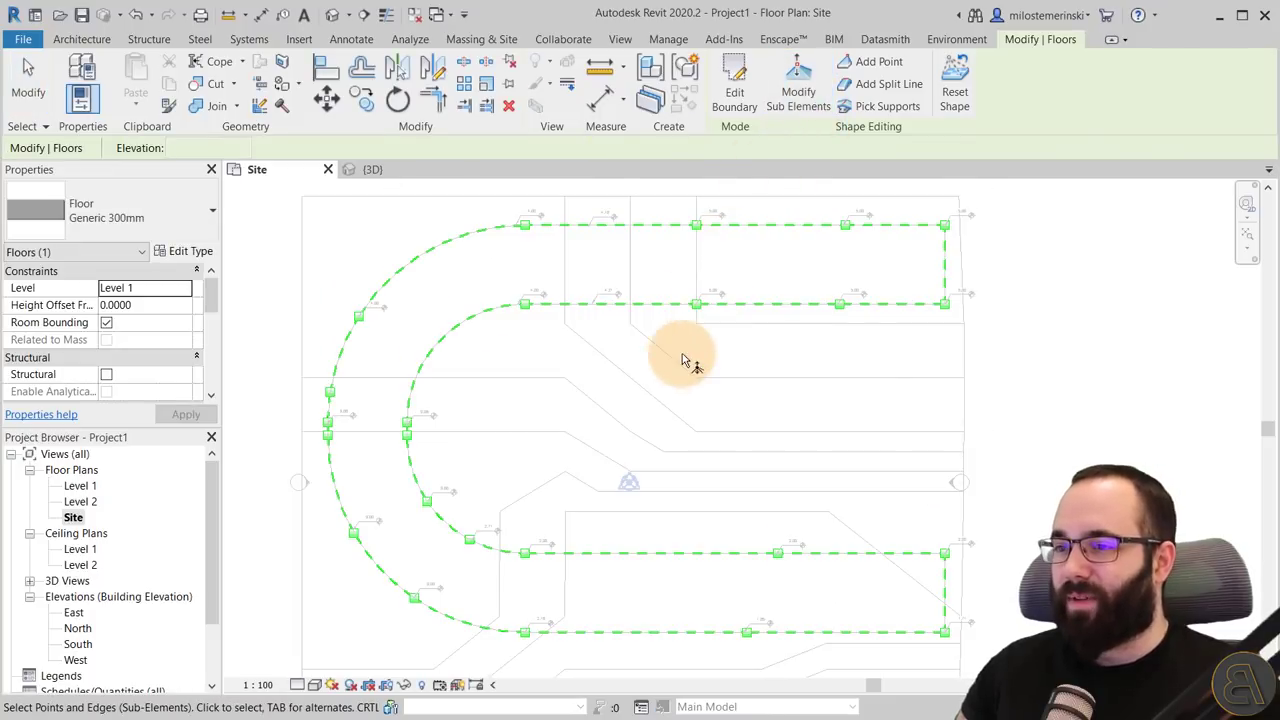
scroll(602, 270, "up", 3)
scroll(610, 295, "up", 1)
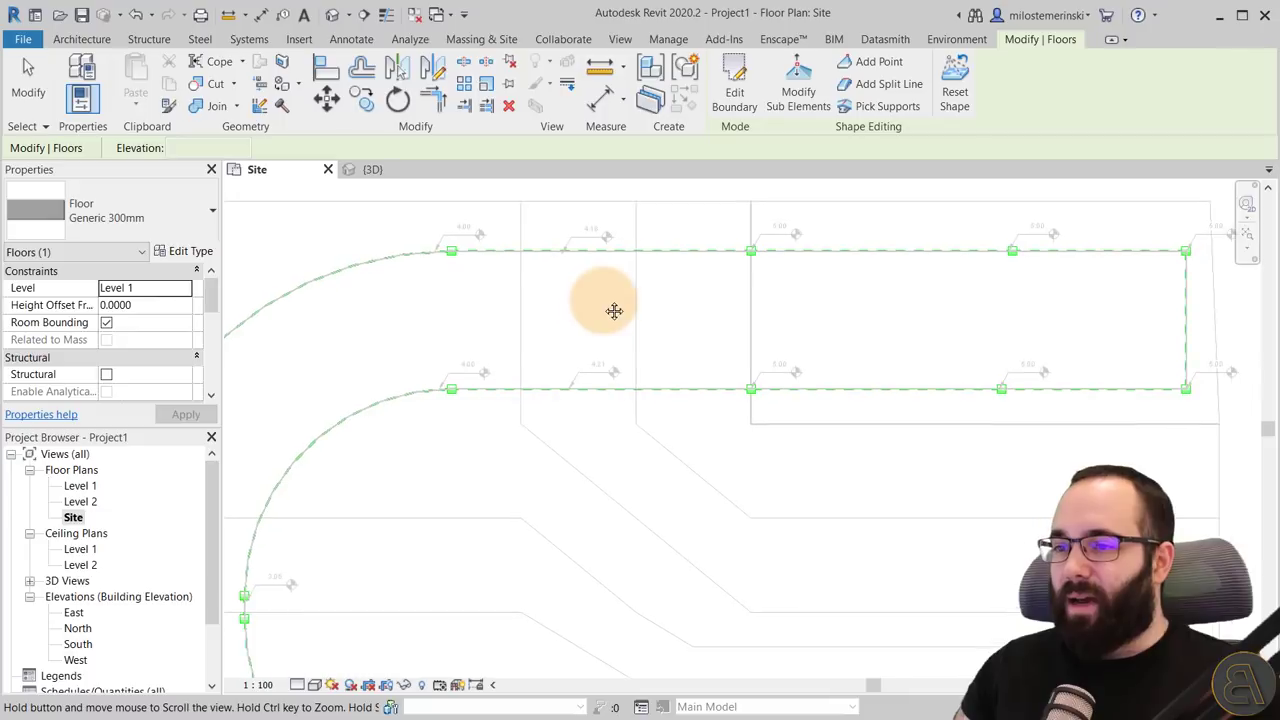
scroll(487, 287, "down", 1)
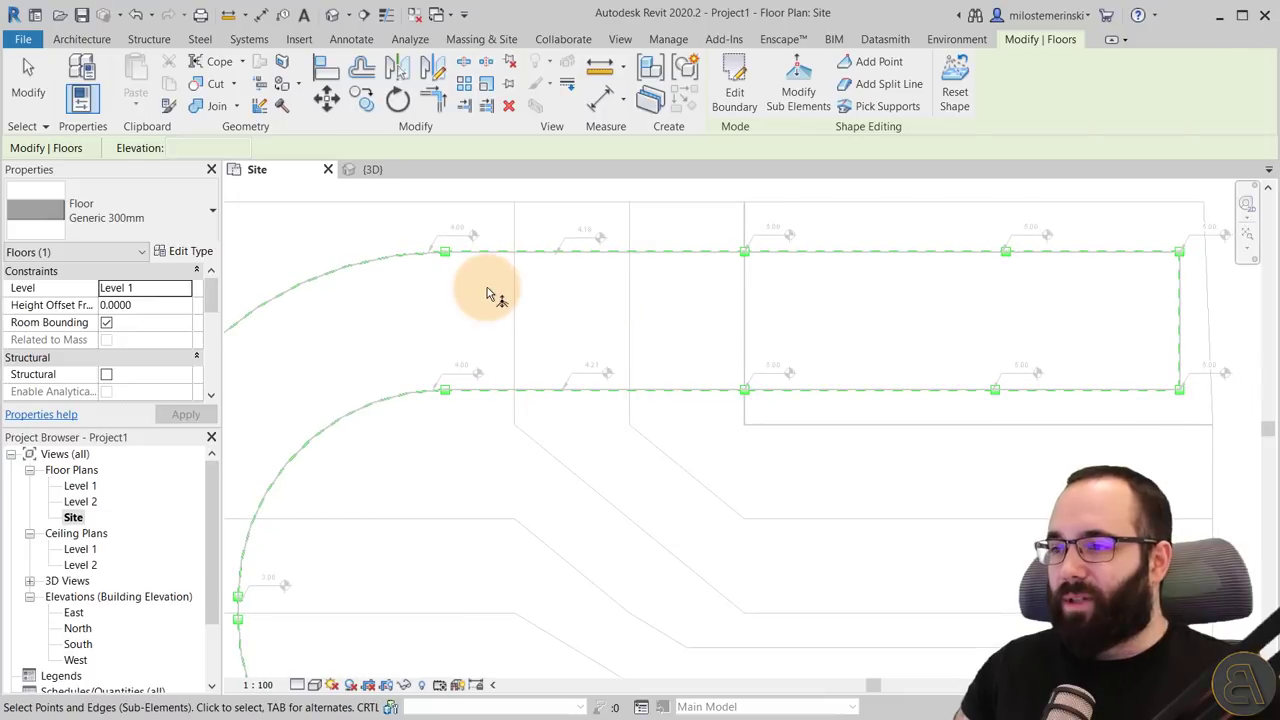
left_click(882, 66)
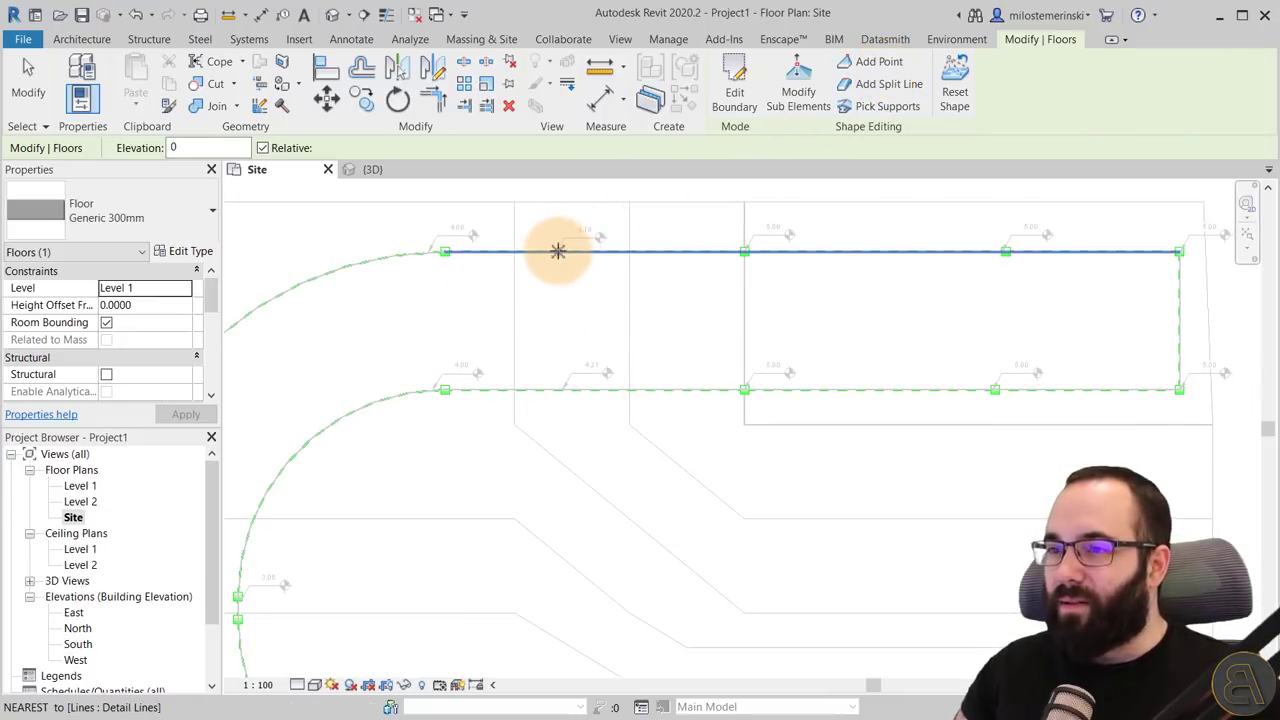
scroll(557, 251, "up", 3)
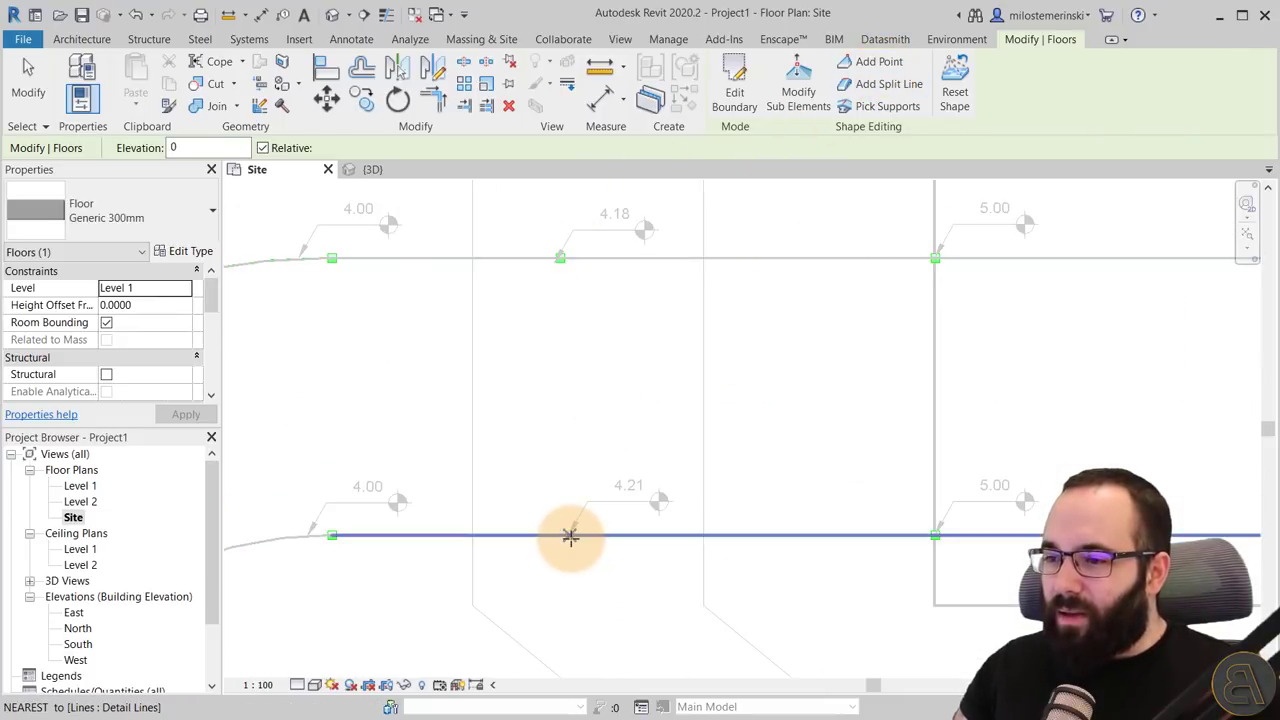
scroll(677, 403, "down", 4)
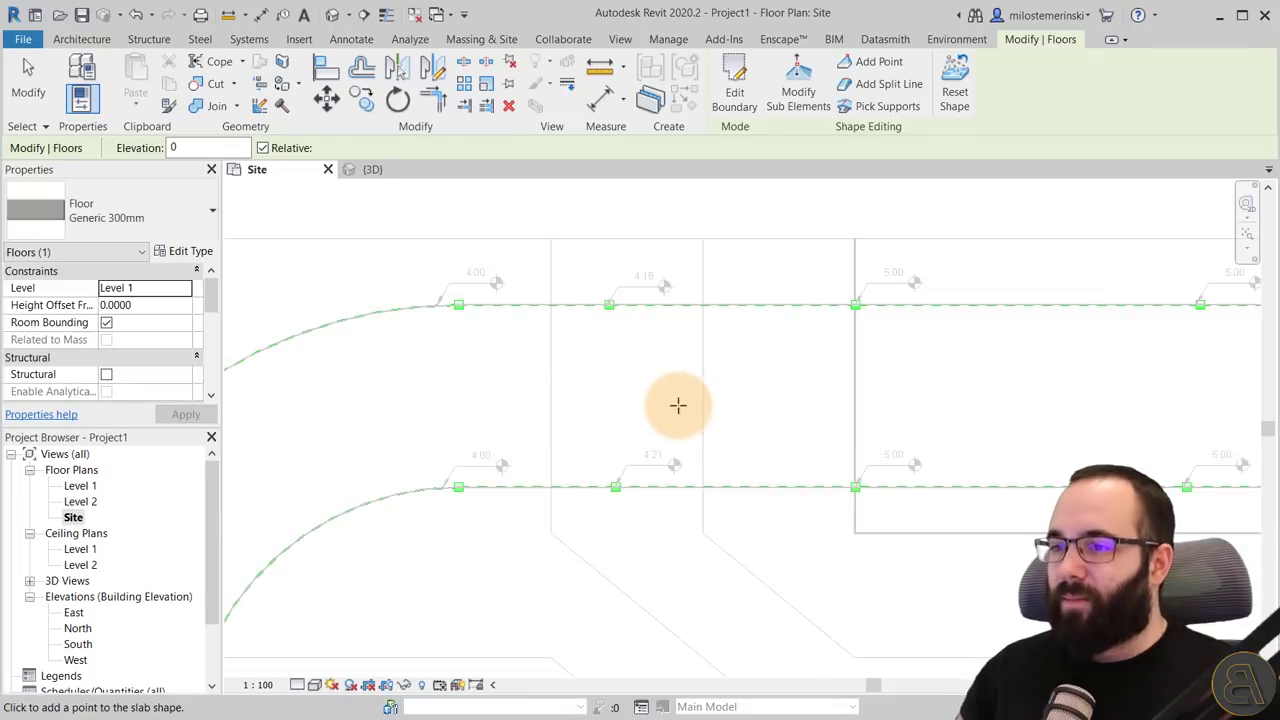
left_click(800, 98)
Set the floor's right end edge to elevation 5
left_click(1118, 345)
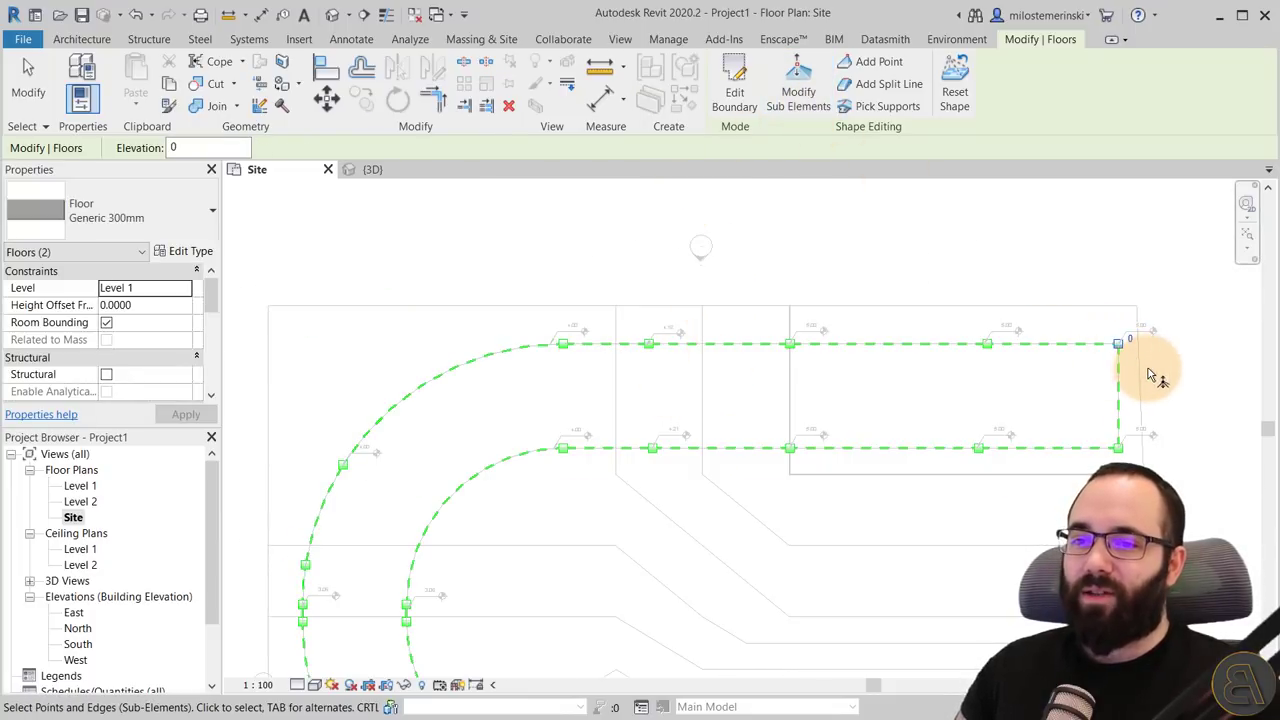
middle_click_drag(1138, 368, 762, 355)
scroll(760, 370, "up", 3)
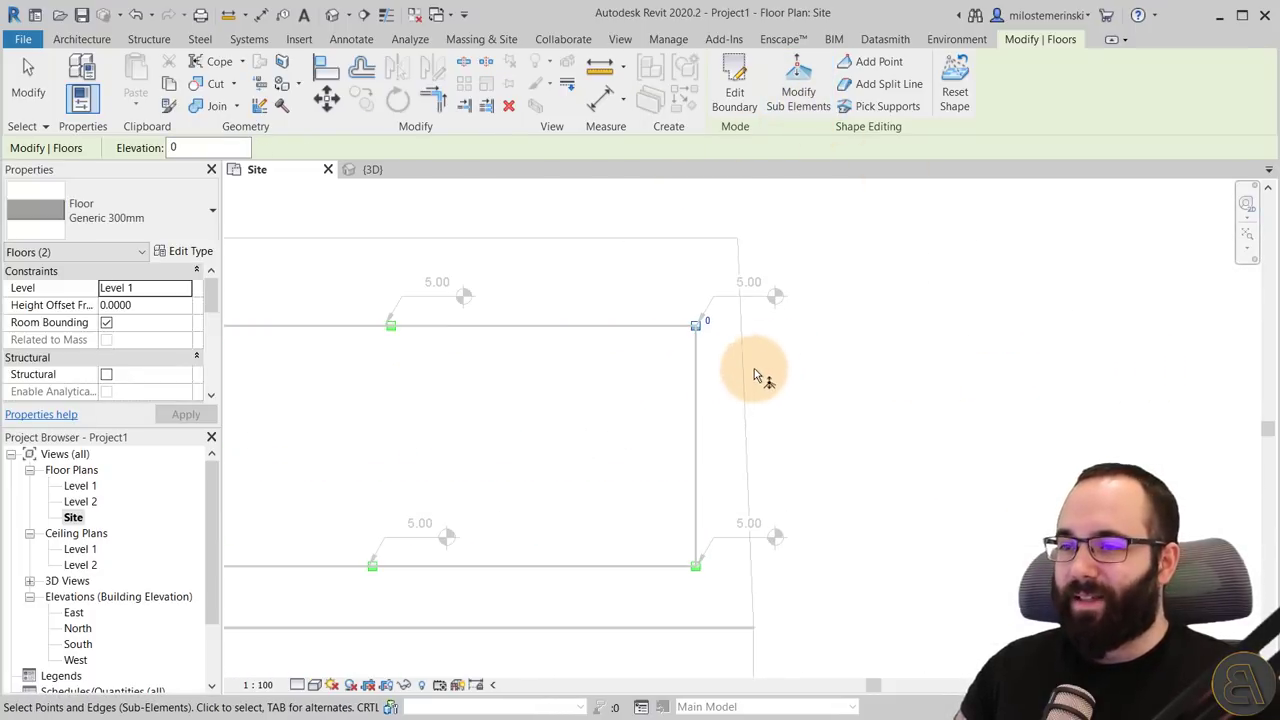
left_click(697, 441)
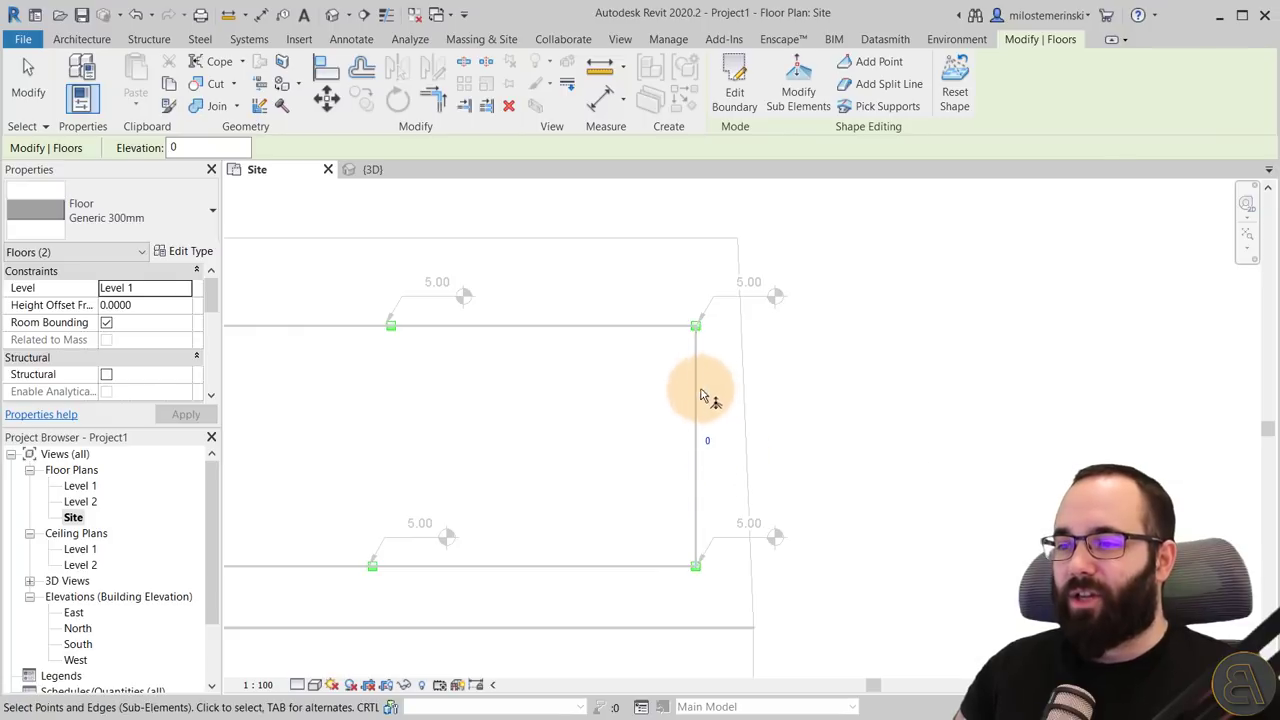
left_click(708, 441)
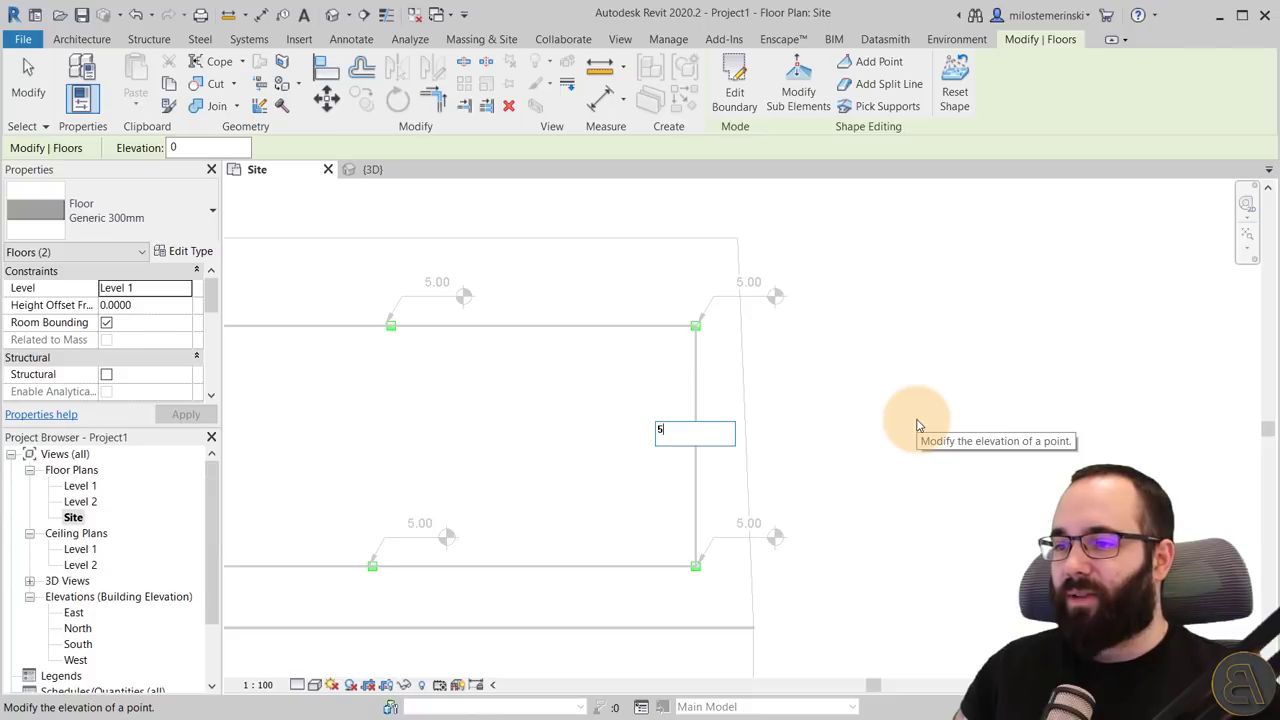
type("5")
key("Return")
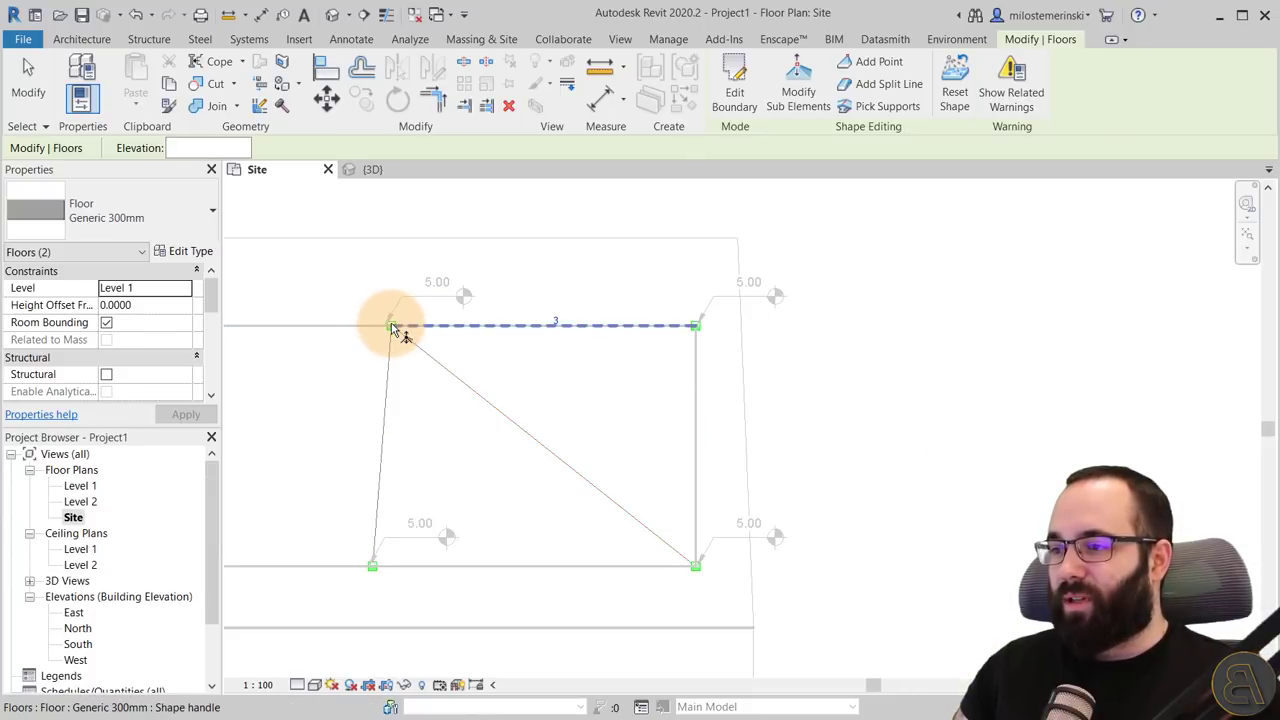
Set the points by the left 5.00, 4.18 and 4.21 spots to elevations 5, 4.18 and 4
left_click(391, 327)
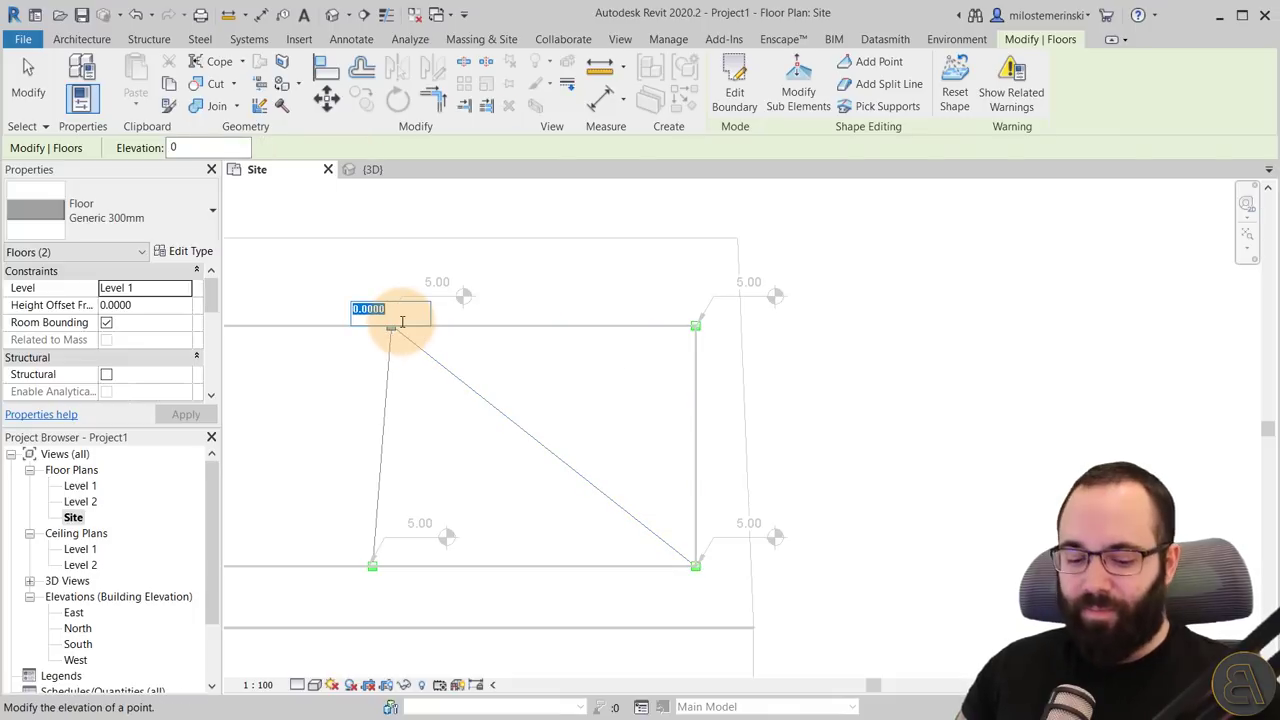
middle_click_drag(580, 437, 864, 279)
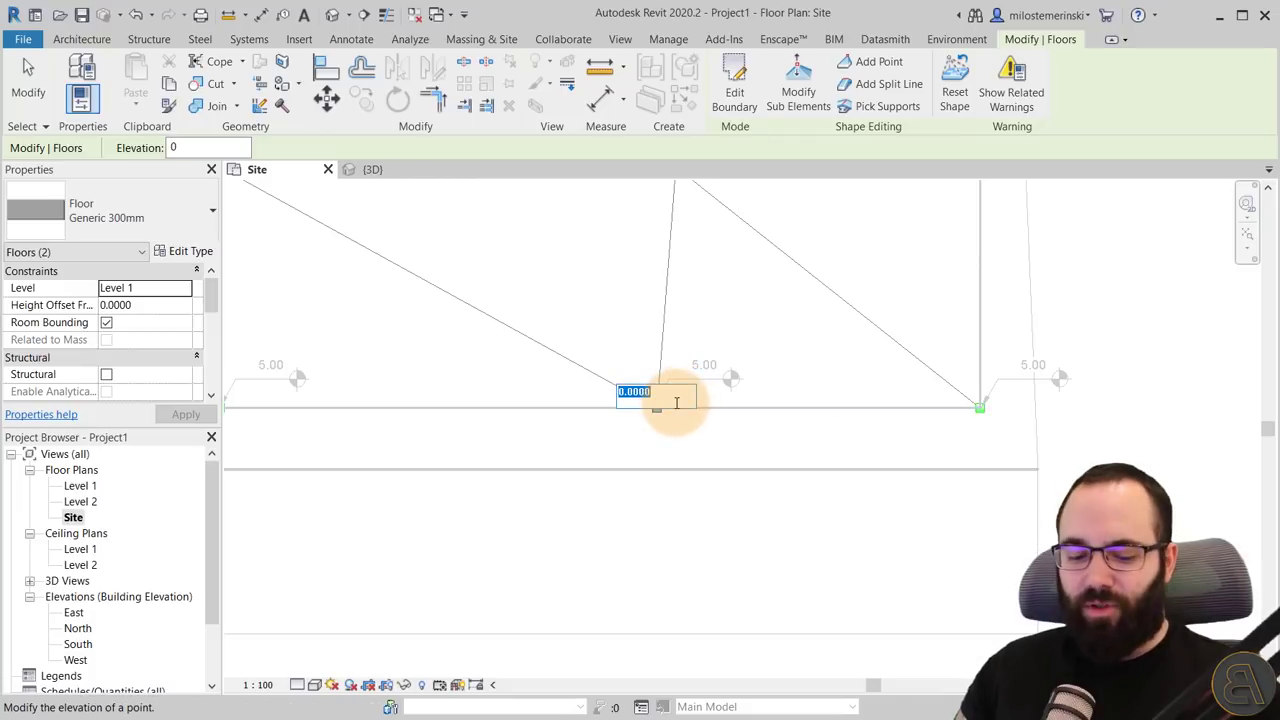
scroll(725, 385, "up", 3)
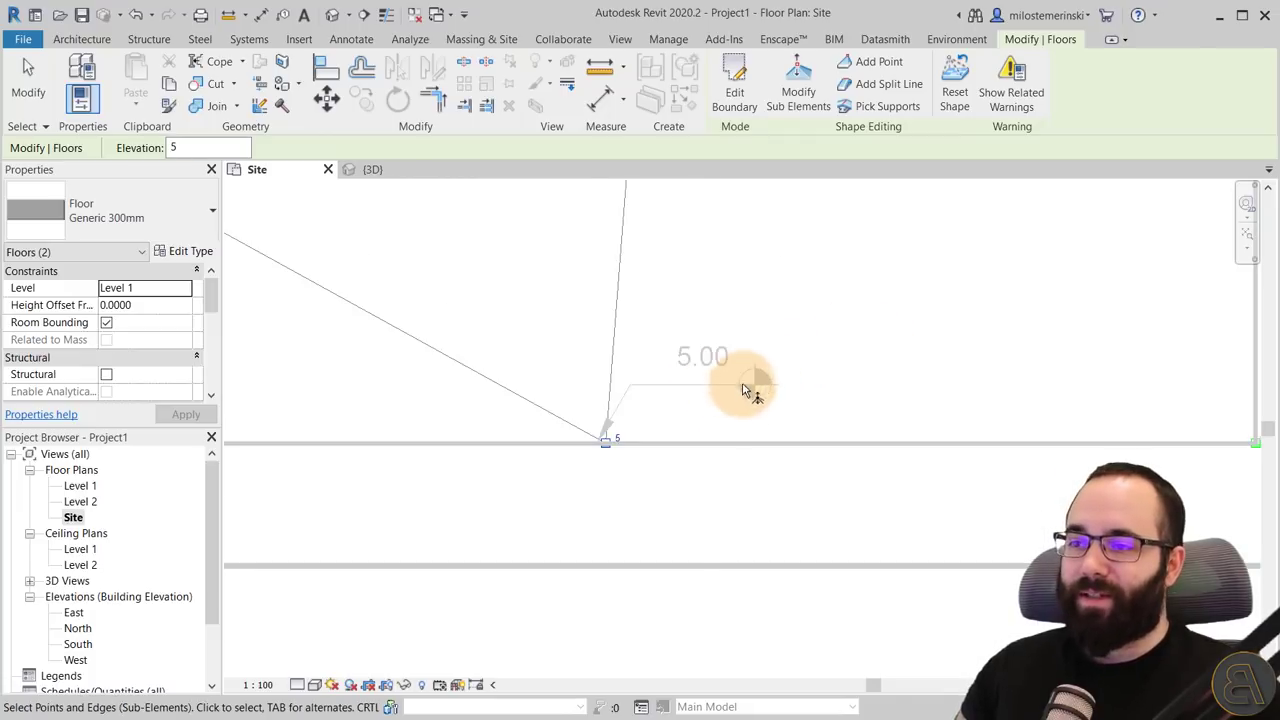
scroll(880, 343, "down", 4)
scroll(530, 360, "up", 1)
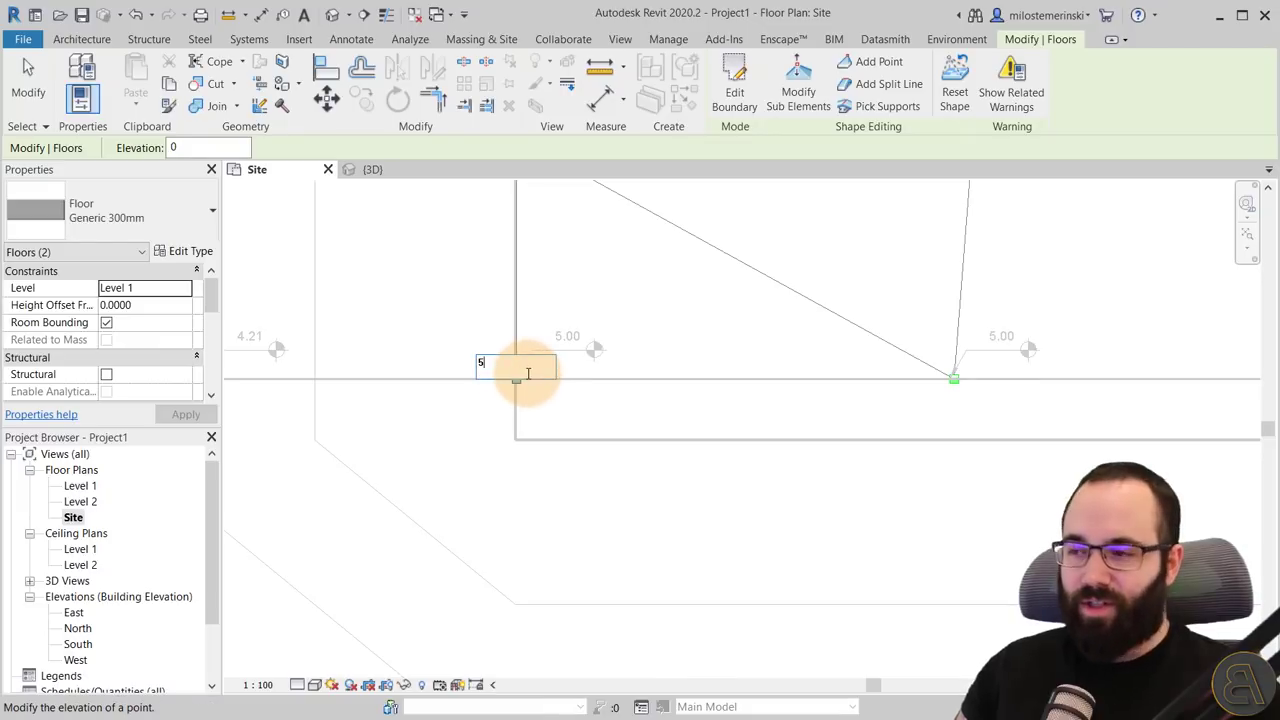
key("Return")
middle_click_drag(566, 263, 569, 531)
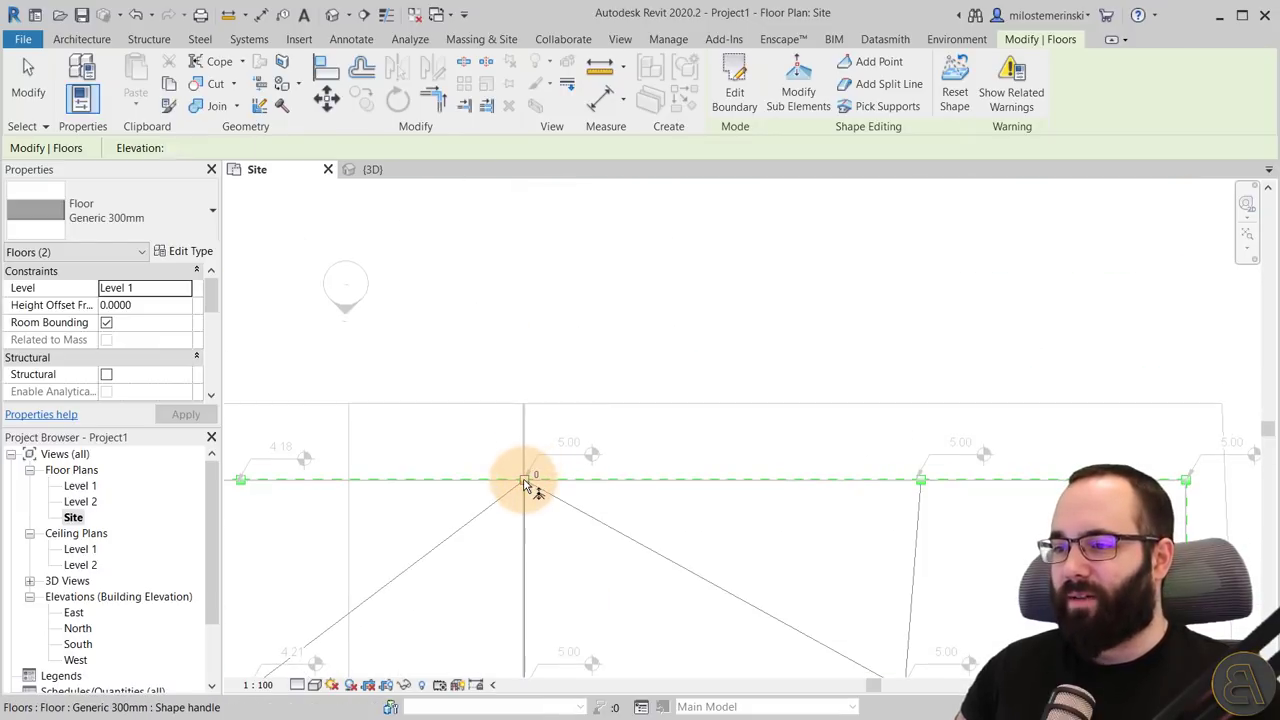
middle_click_drag(813, 406, 1260, 260)
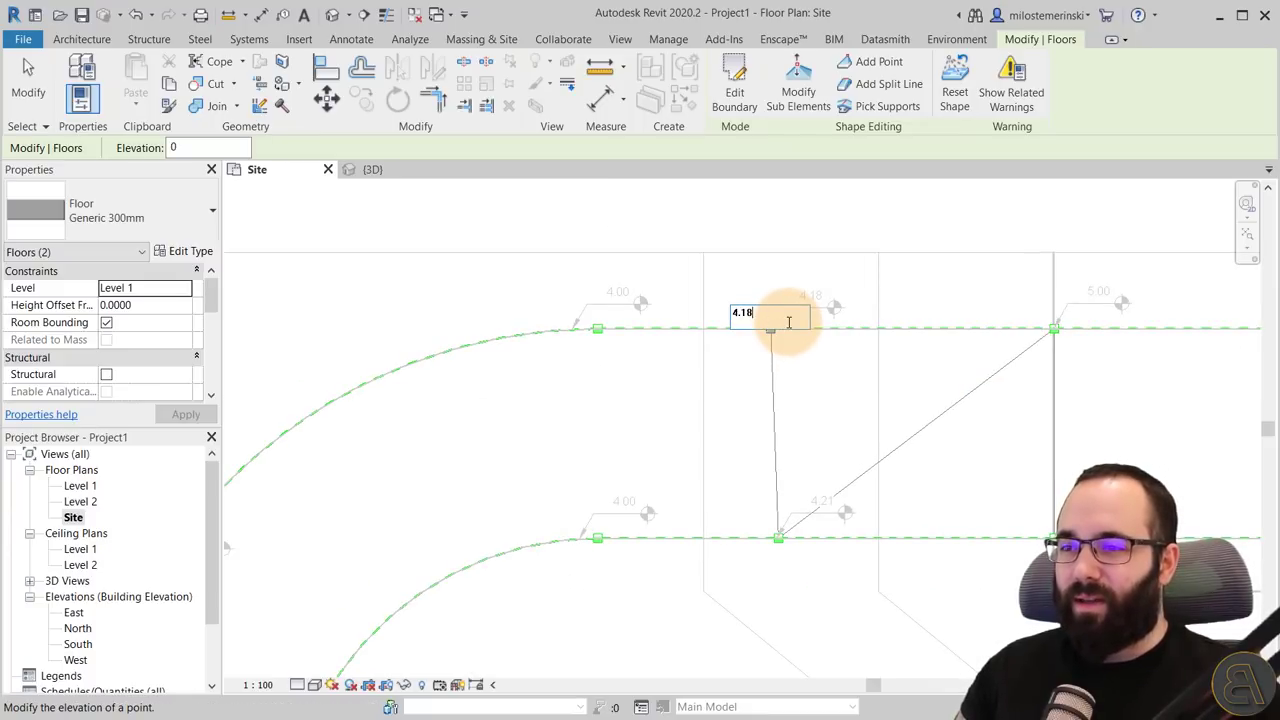
key("Return")
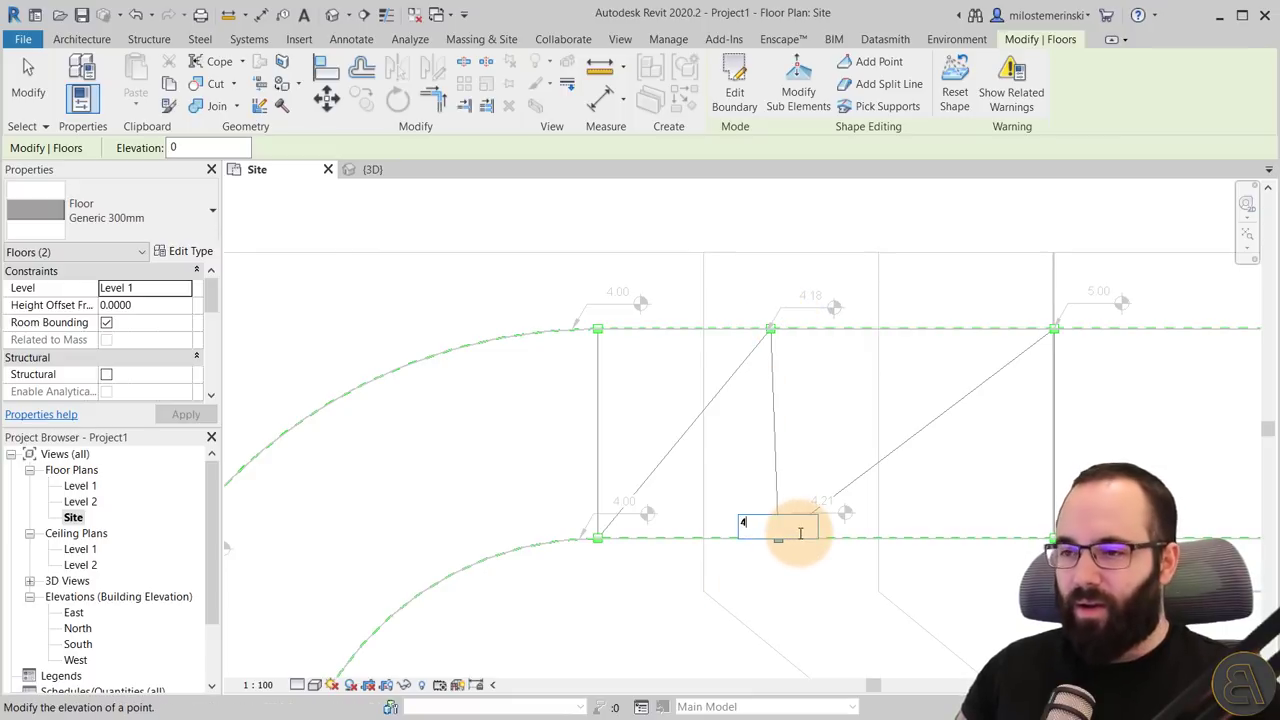
type("4")
key("Return")
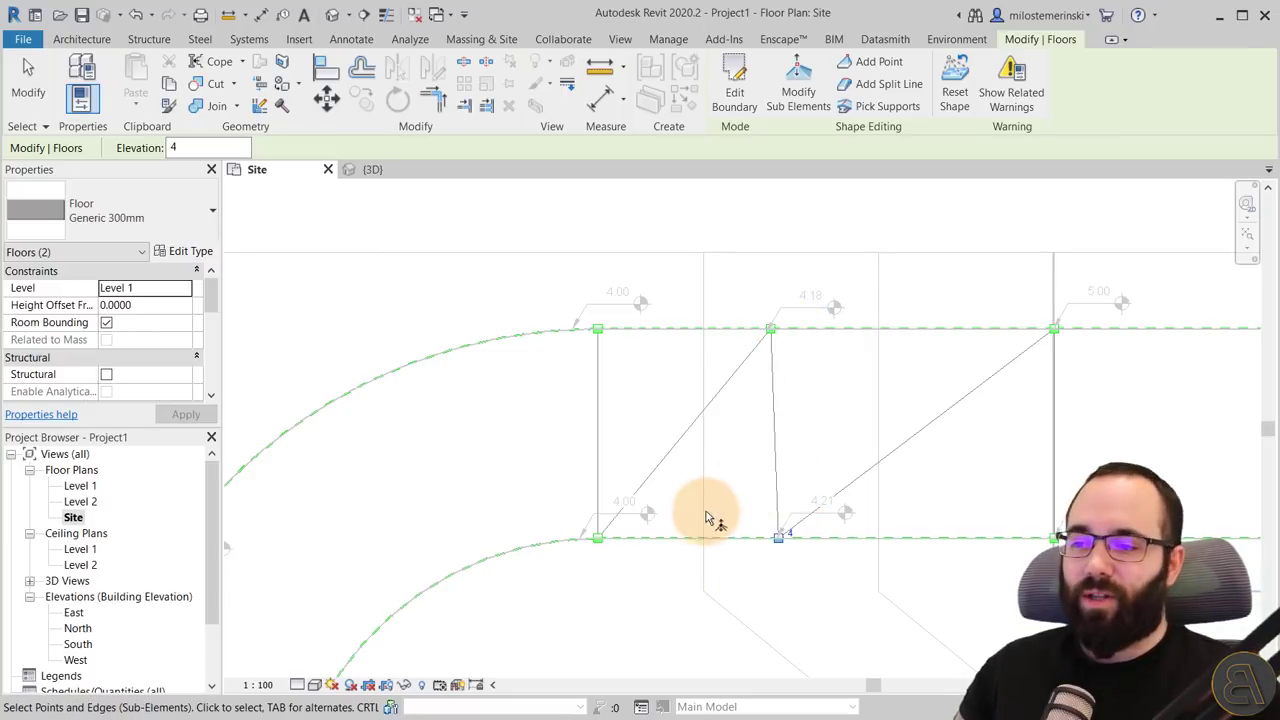
scroll(598, 338, "down", 2)
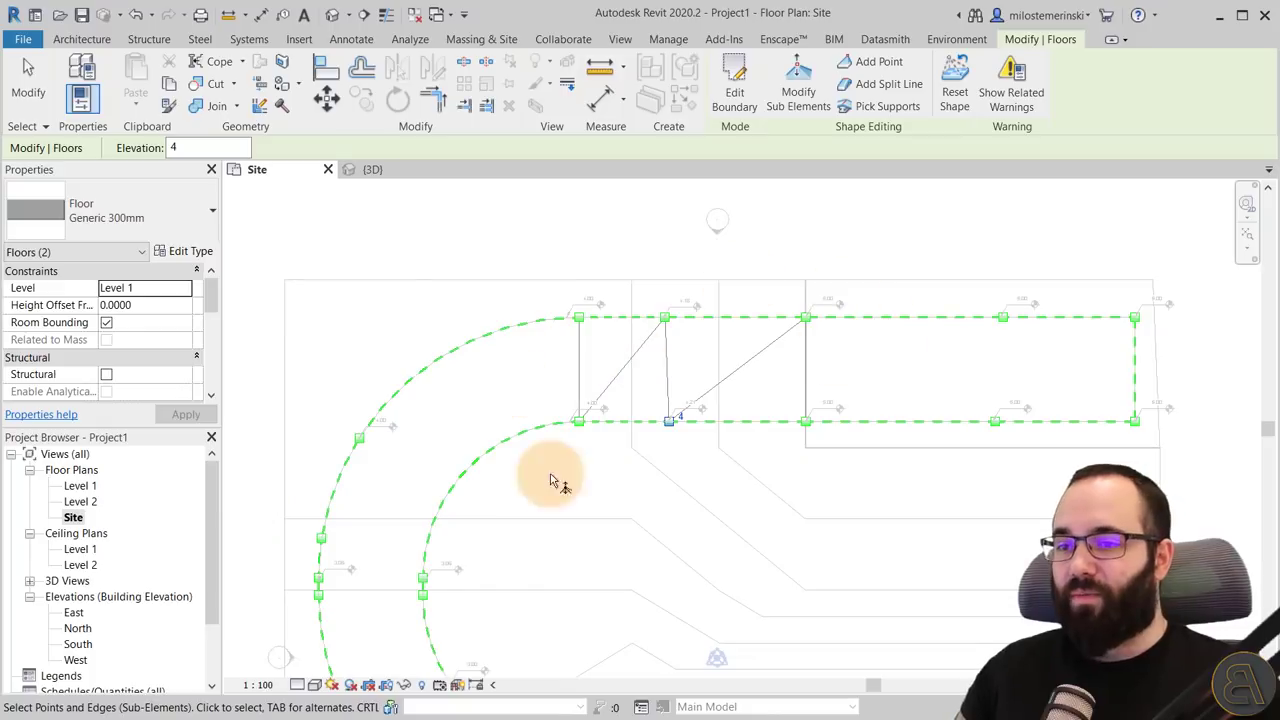
Leave shape editing, skip the save reminder, and orbit the {3D} view to inspect the road floor
middle_click_drag(551, 480, 557, 390)
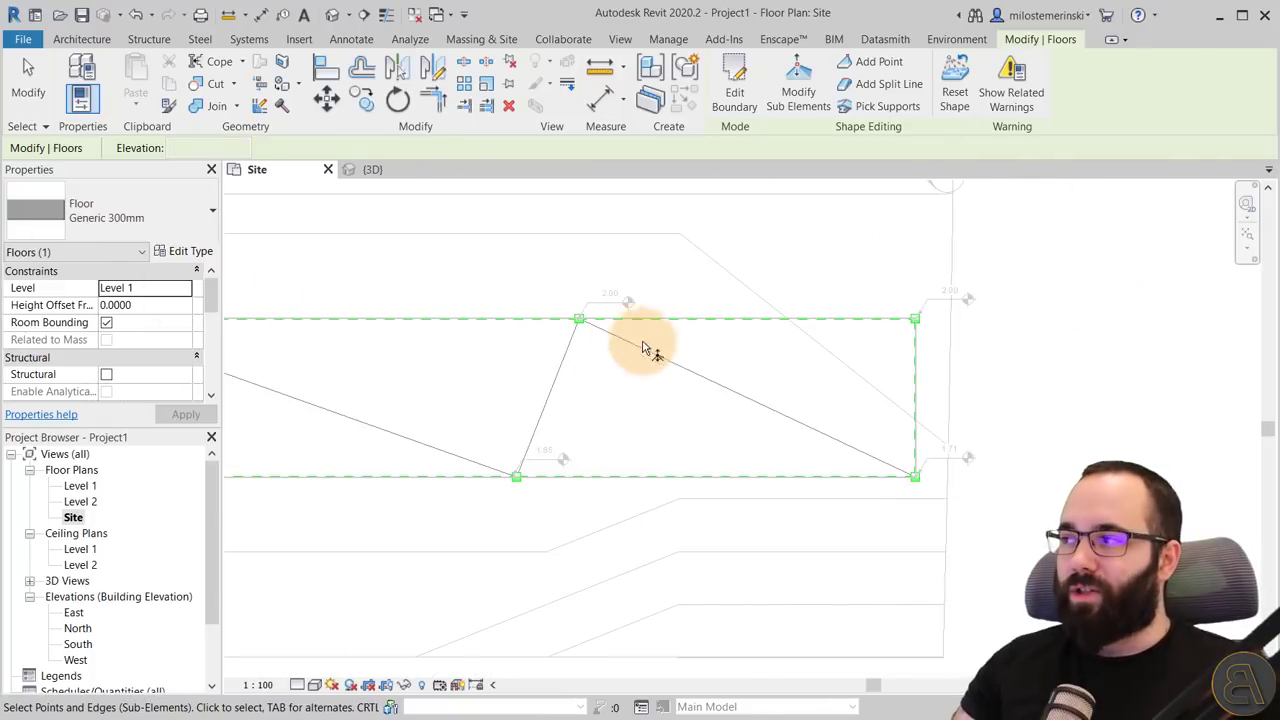
scroll(766, 397, "down", 2)
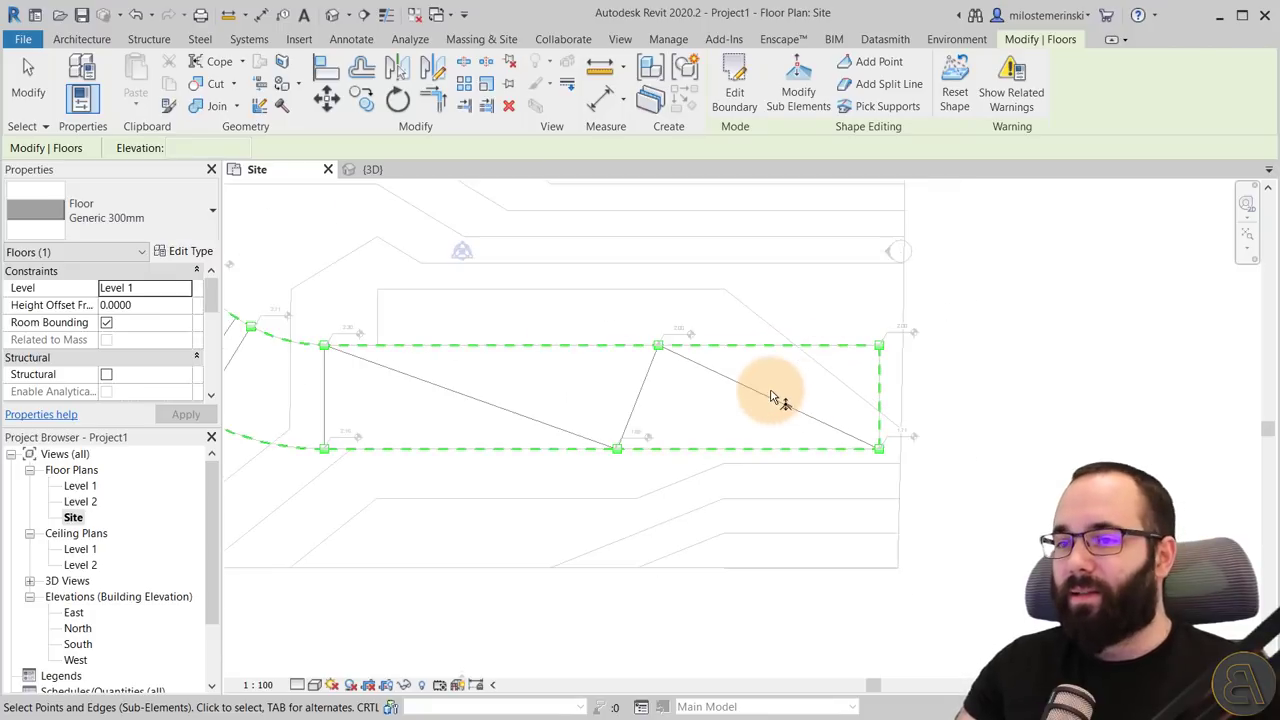
middle_click_drag(837, 414, 805, 434)
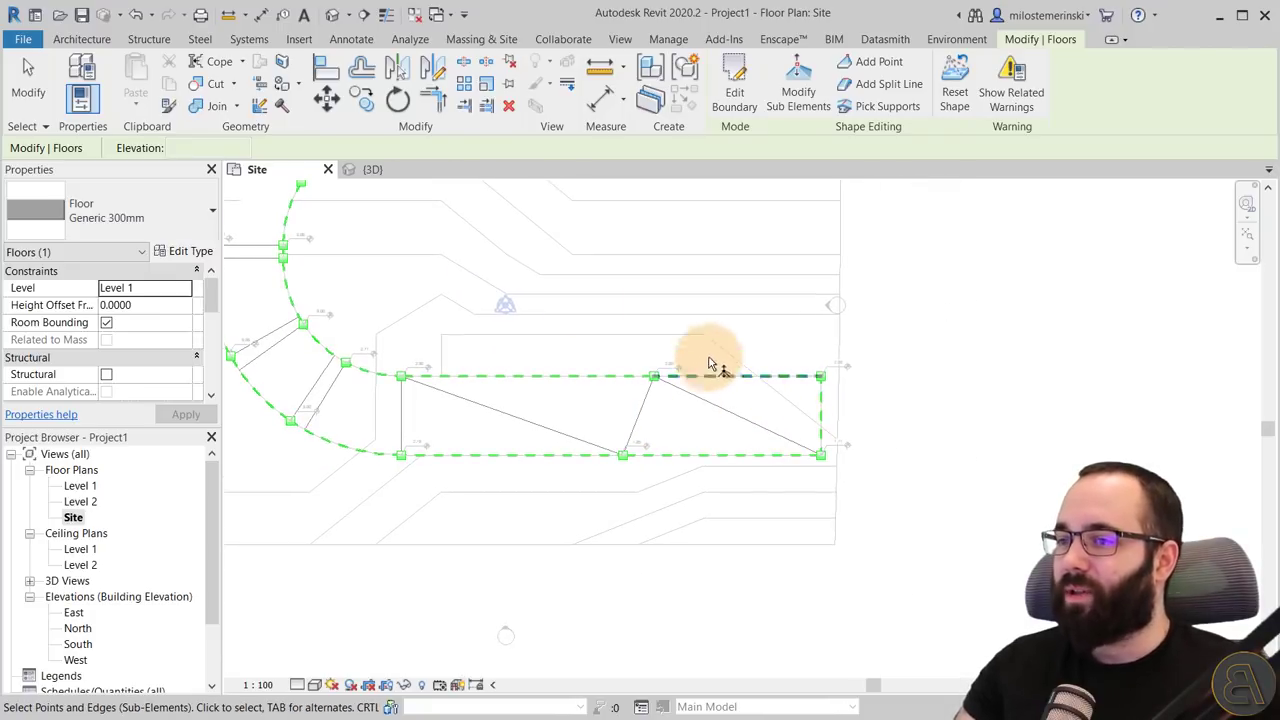
left_click(39, 96)
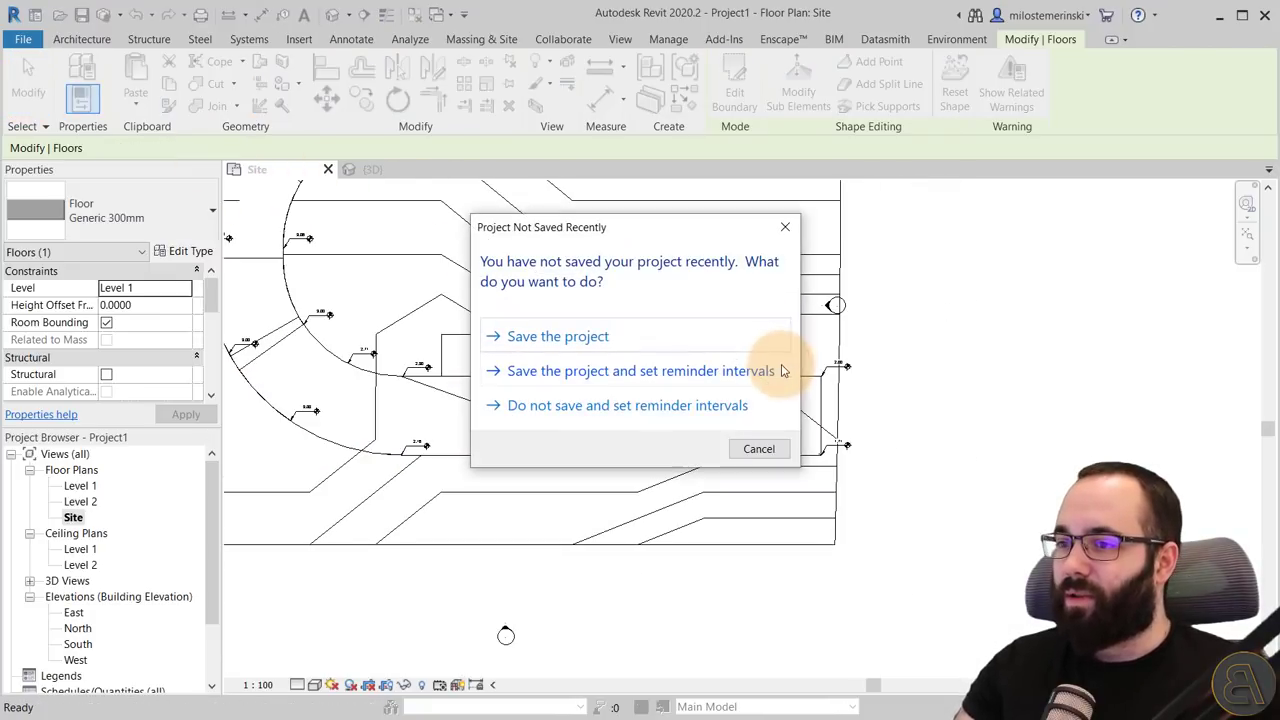
left_click(780, 454)
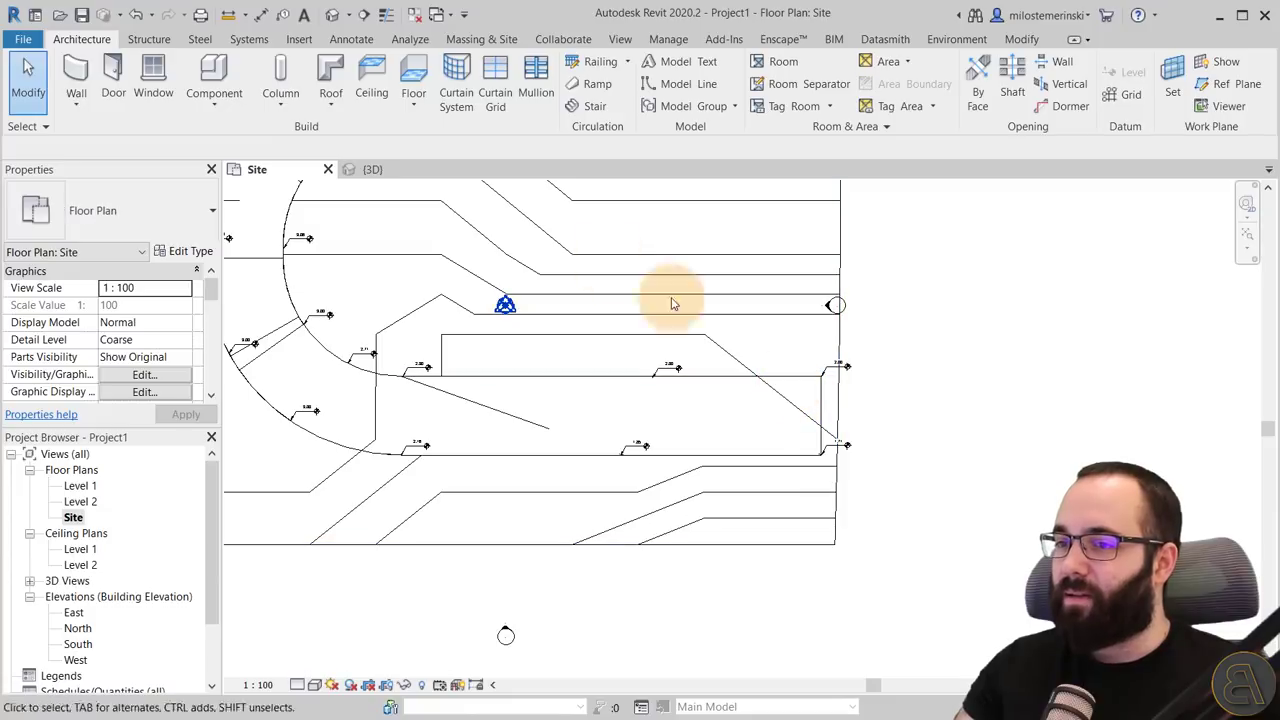
left_click(395, 169)
middle_click_drag(946, 294, 651, 490, "shift")
scroll(557, 490, "up", 5)
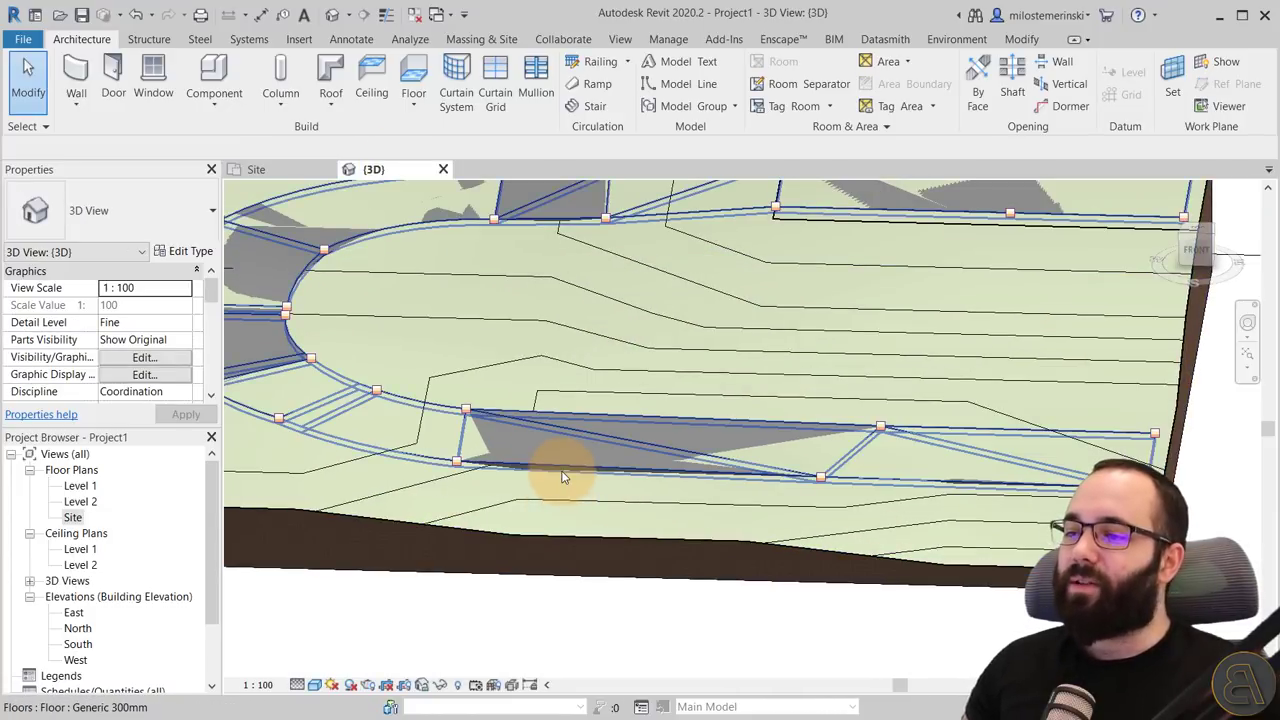
Select the road floor and open the South elevation view
left_click(562, 477)
scroll(600, 490, "down", 5)
middle_click_drag(714, 523, 540, 370, "shift")
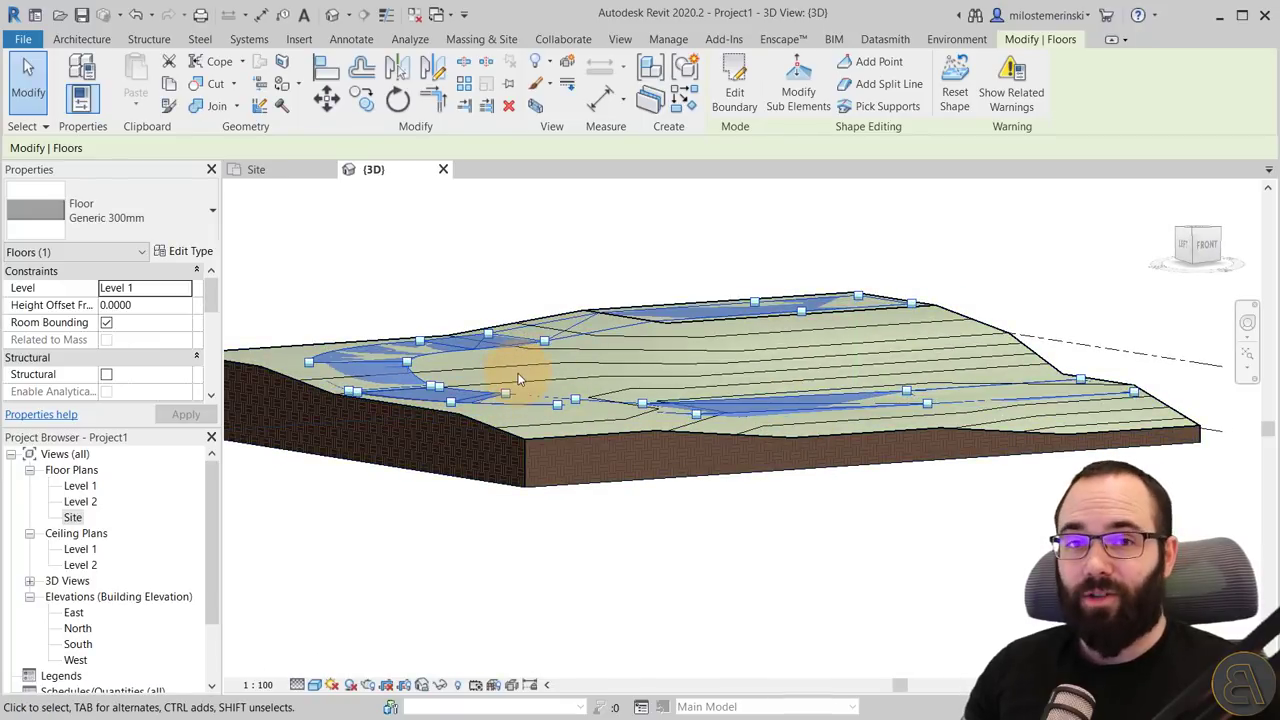
double_click(78, 644)
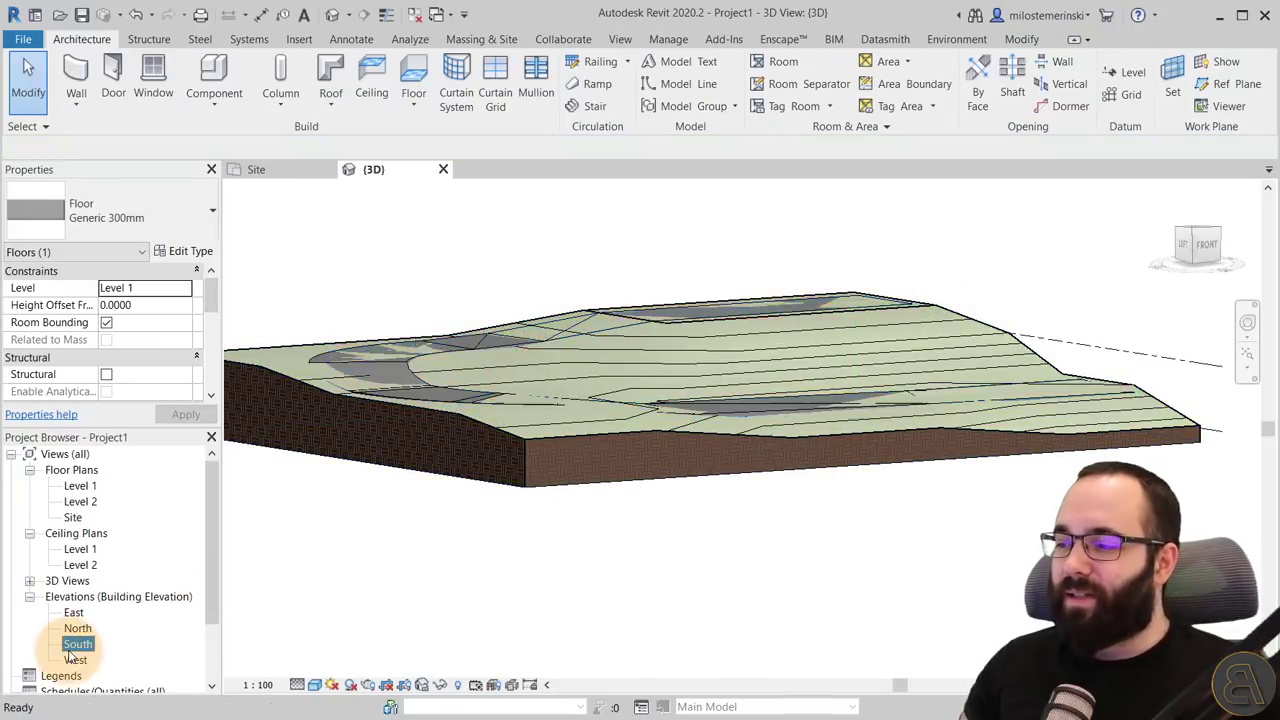
scroll(889, 417, "up", 5)
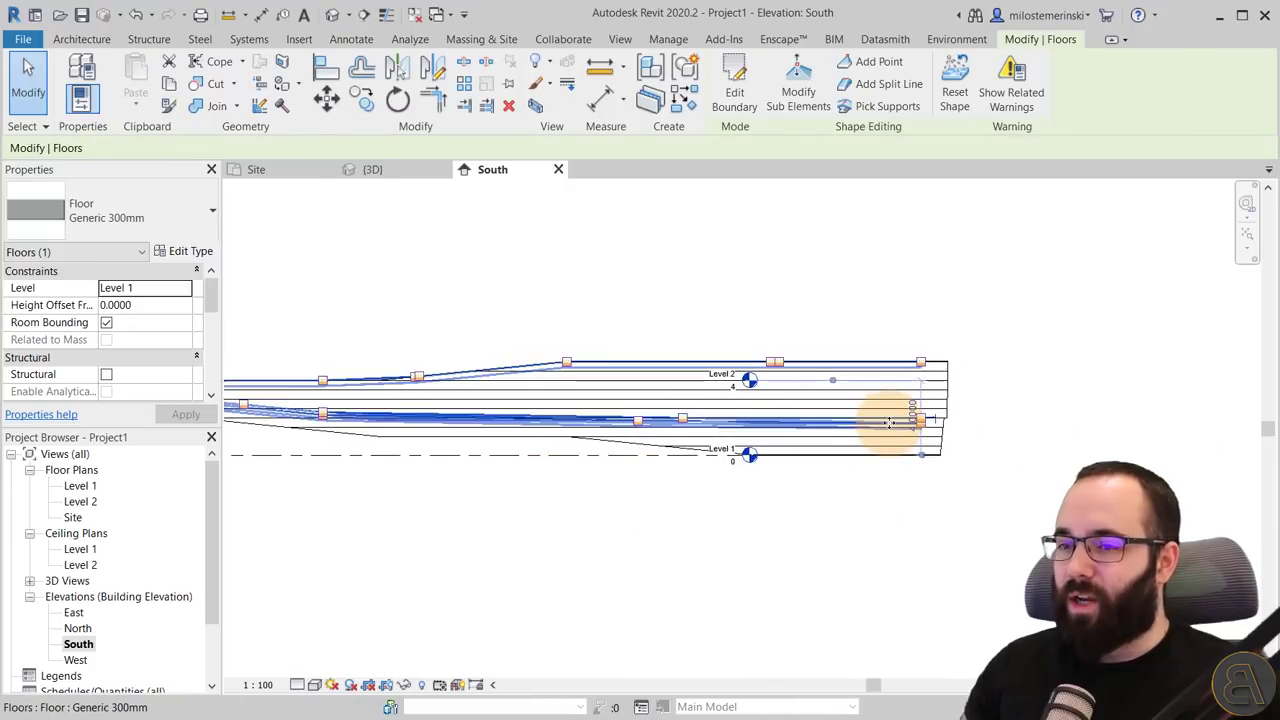
Move the road floor up 0.15 above Level 1 and return to the 3D view
left_click(330, 100)
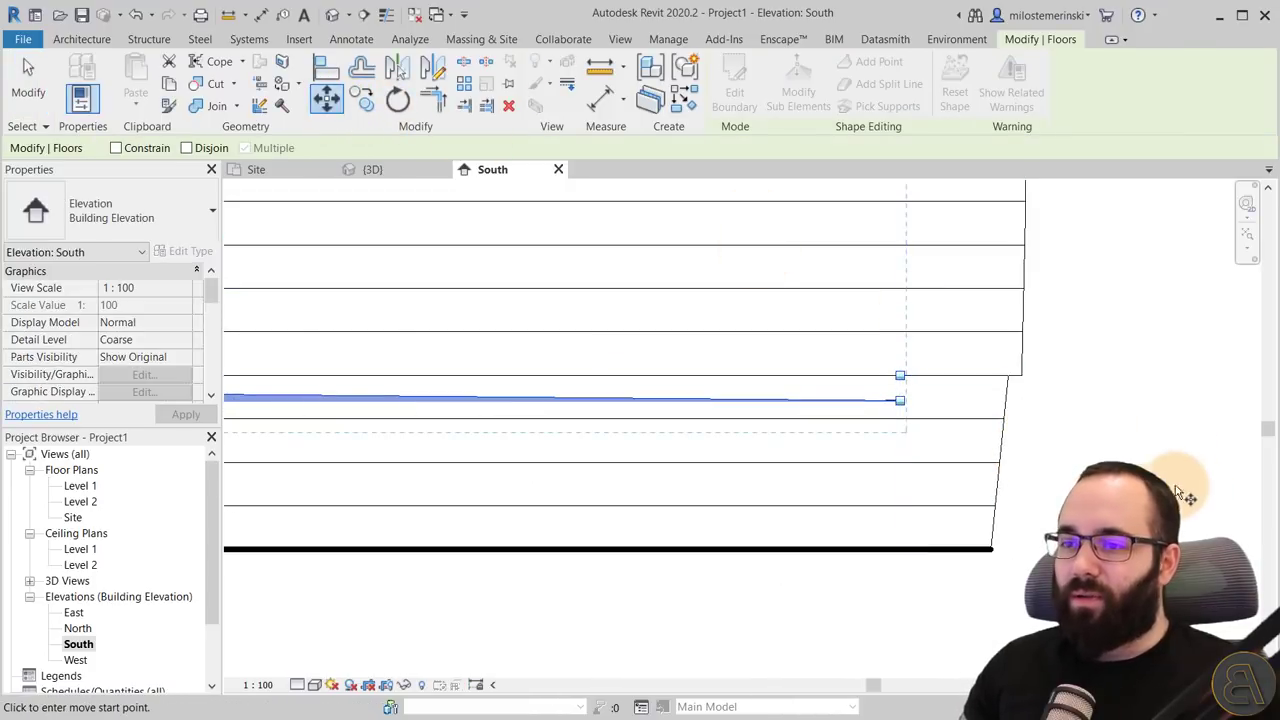
left_click(1125, 453)
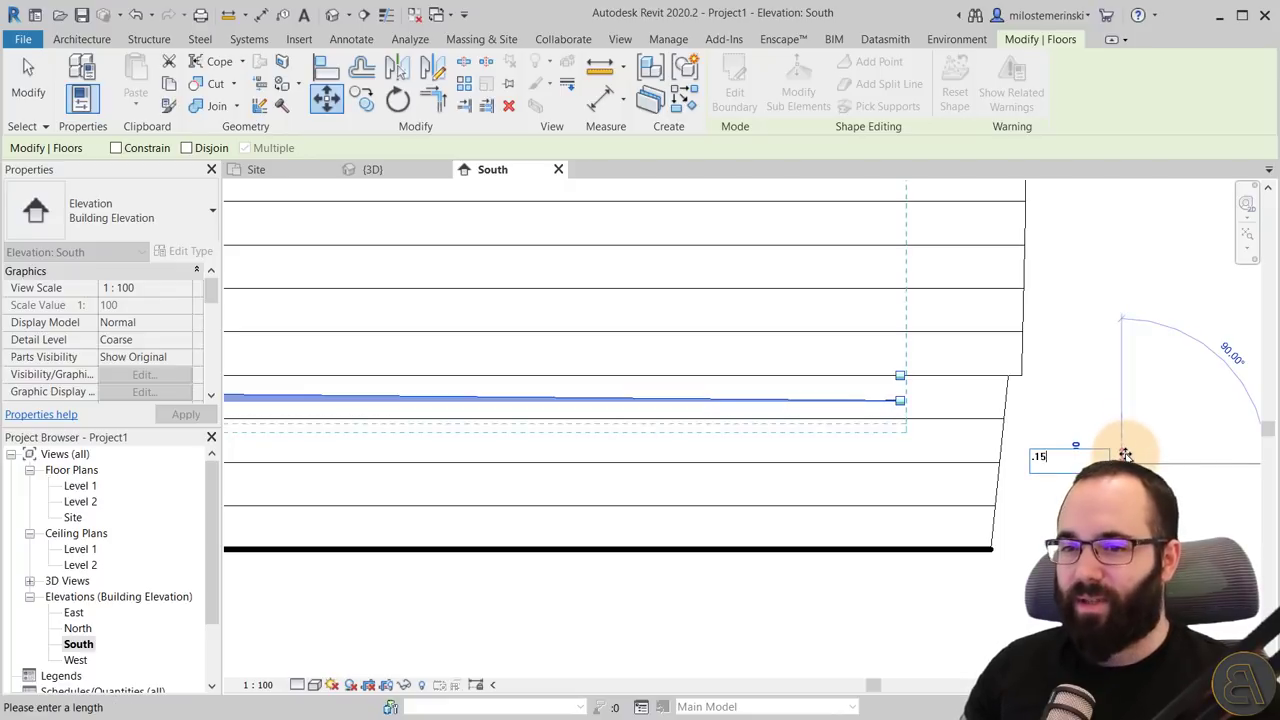
type(".15")
key("Return")
key("Escape")
scroll(800, 350, "down", 4)
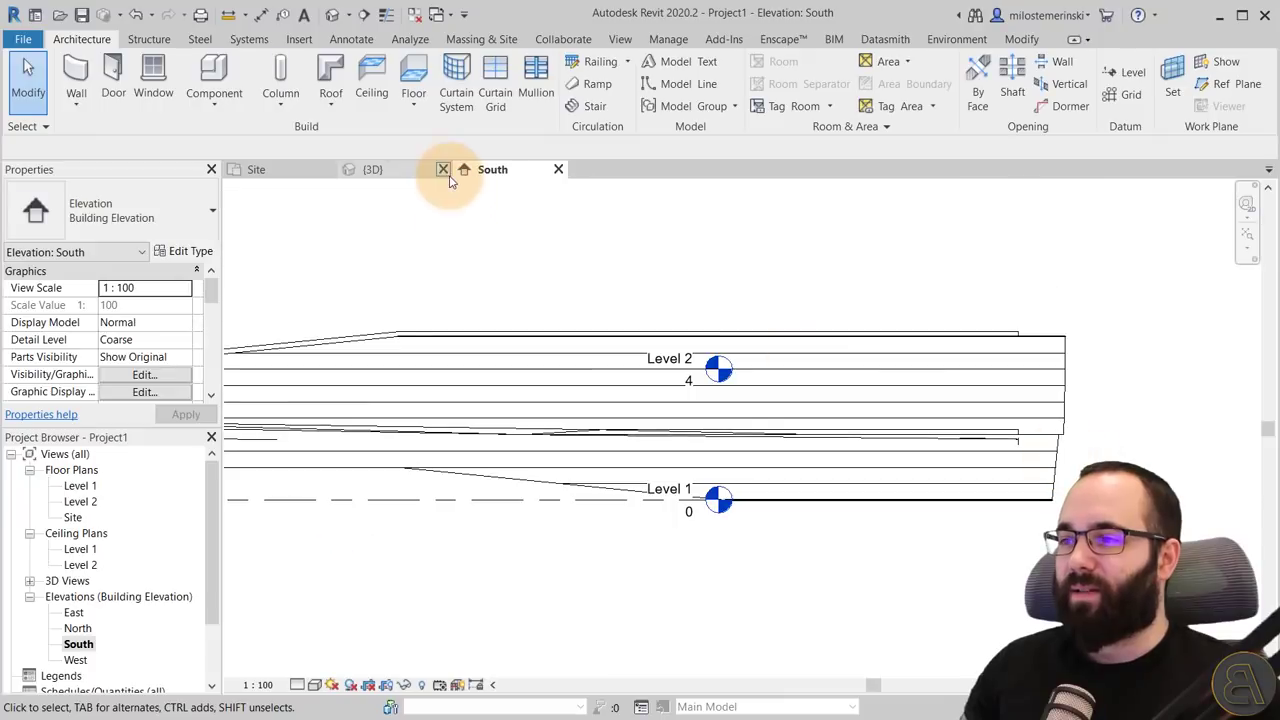
left_click(414, 177)
Orbit around the road's straight end and select the topography surface there
middle_click_drag(843, 480, 789, 594, "shift")
scroll(838, 540, "up", 3)
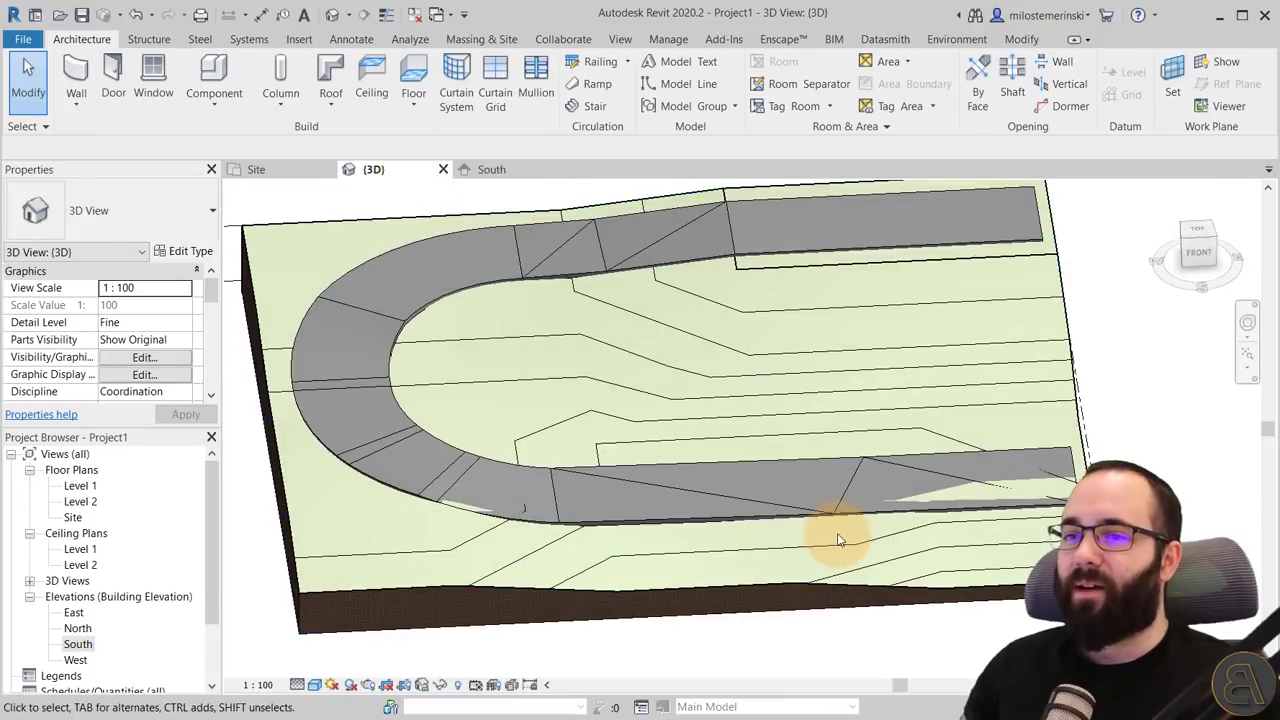
middle_click_drag(837, 533, 571, 423, "shift")
left_click(732, 539)
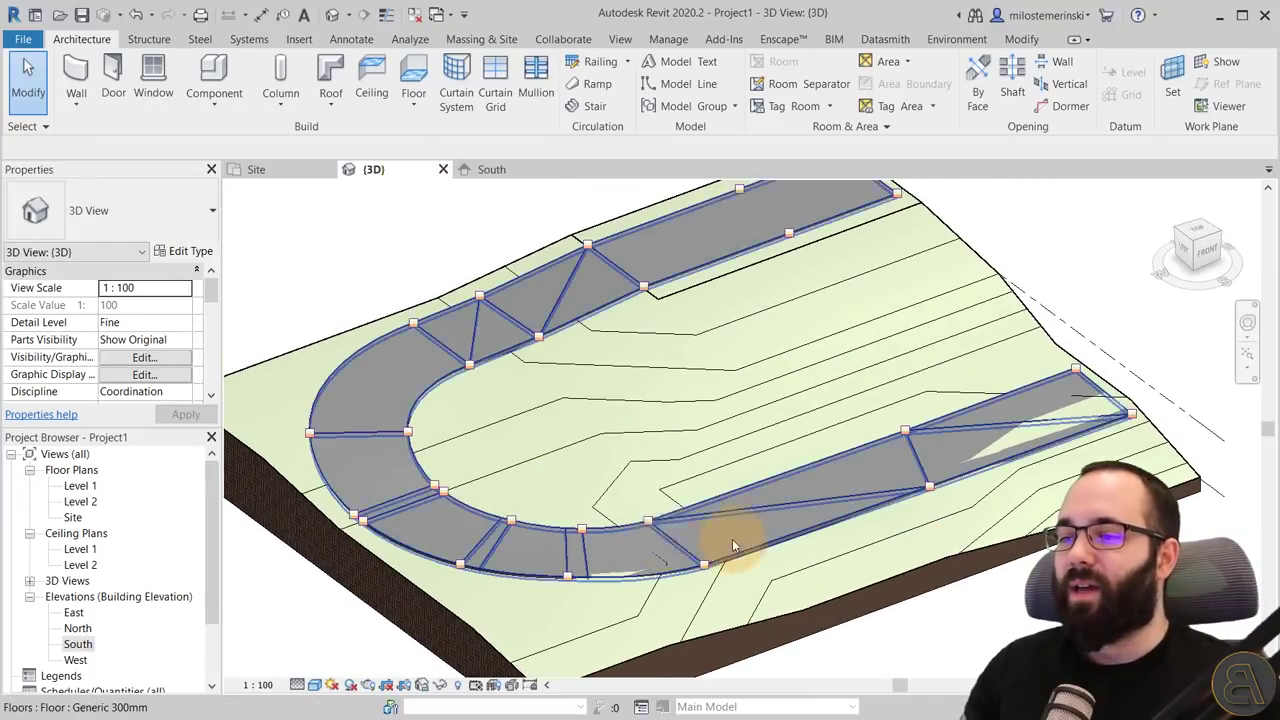
left_click(888, 510)
scroll(1128, 414, "up", 5)
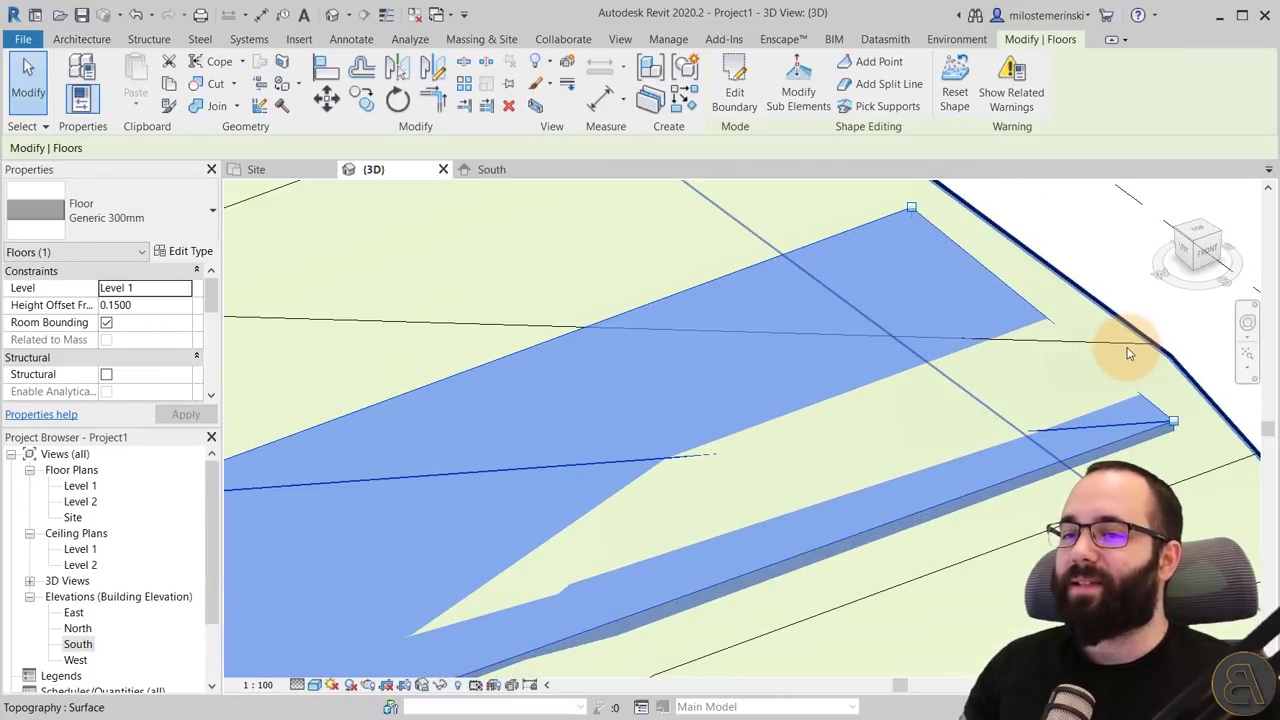
left_click(1128, 352)
scroll(1126, 351, "down", 3)
middle_click_drag(1126, 351, 1100, 308, "shift")
left_click(1097, 372)
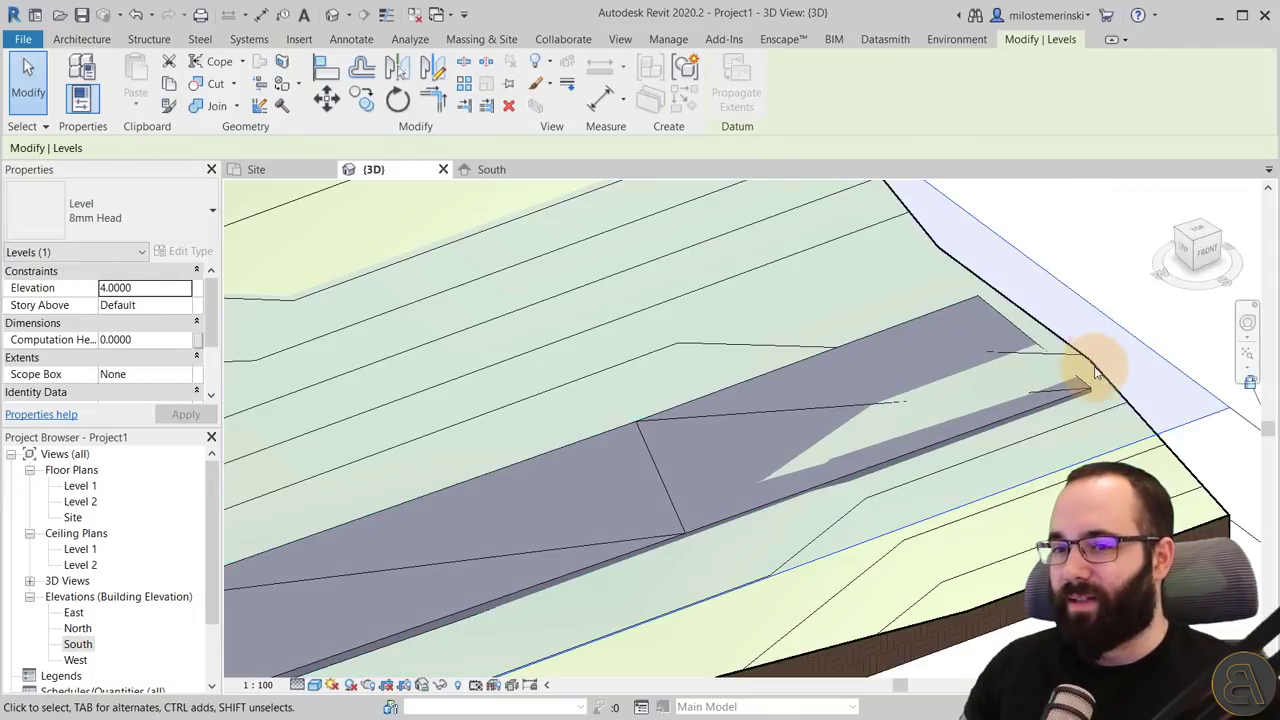
left_click(1080, 378)
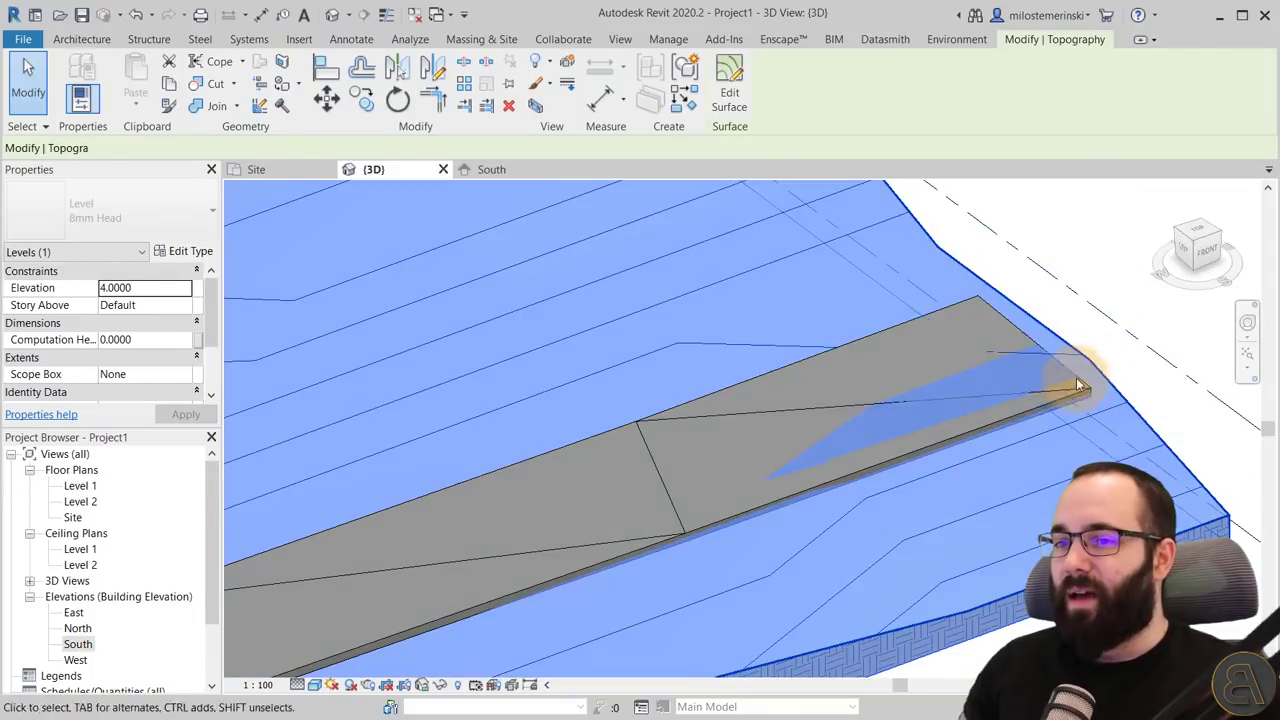
Edit the toposurface, drag the interior point under the road end, and finish the surface
double_click(1018, 314)
left_click_drag(828, 458, 829, 423)
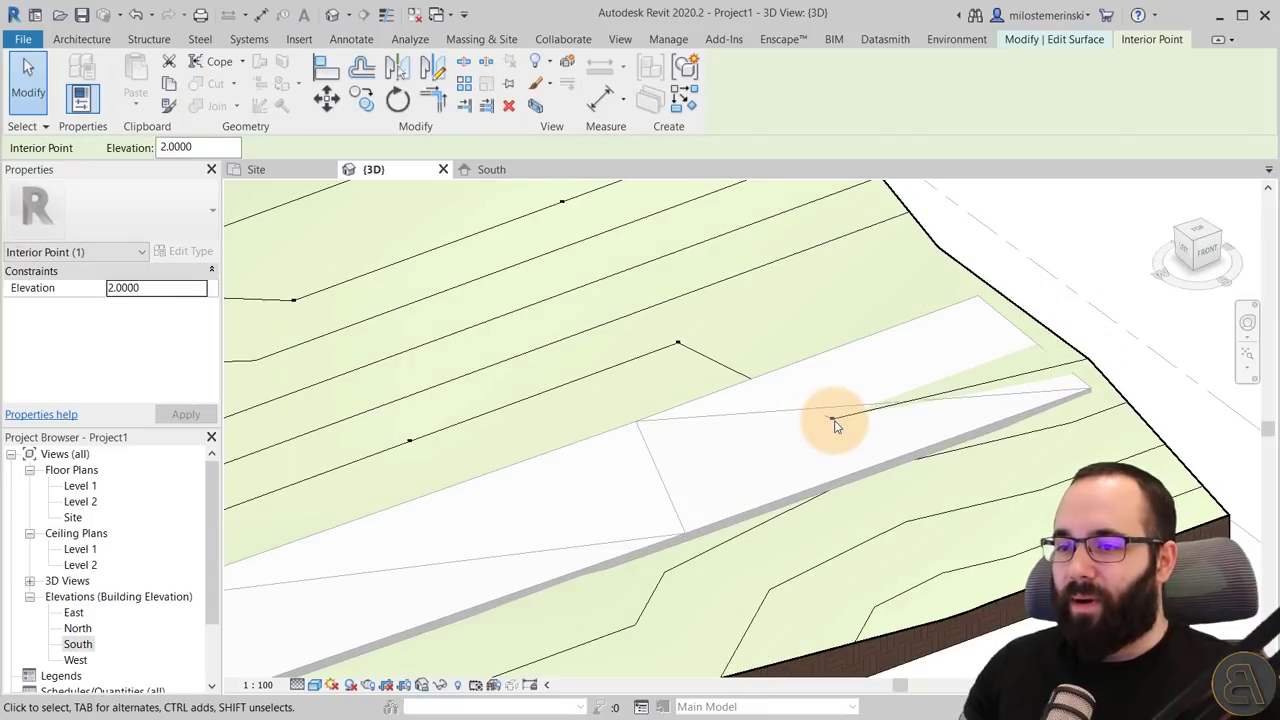
key("Escape")
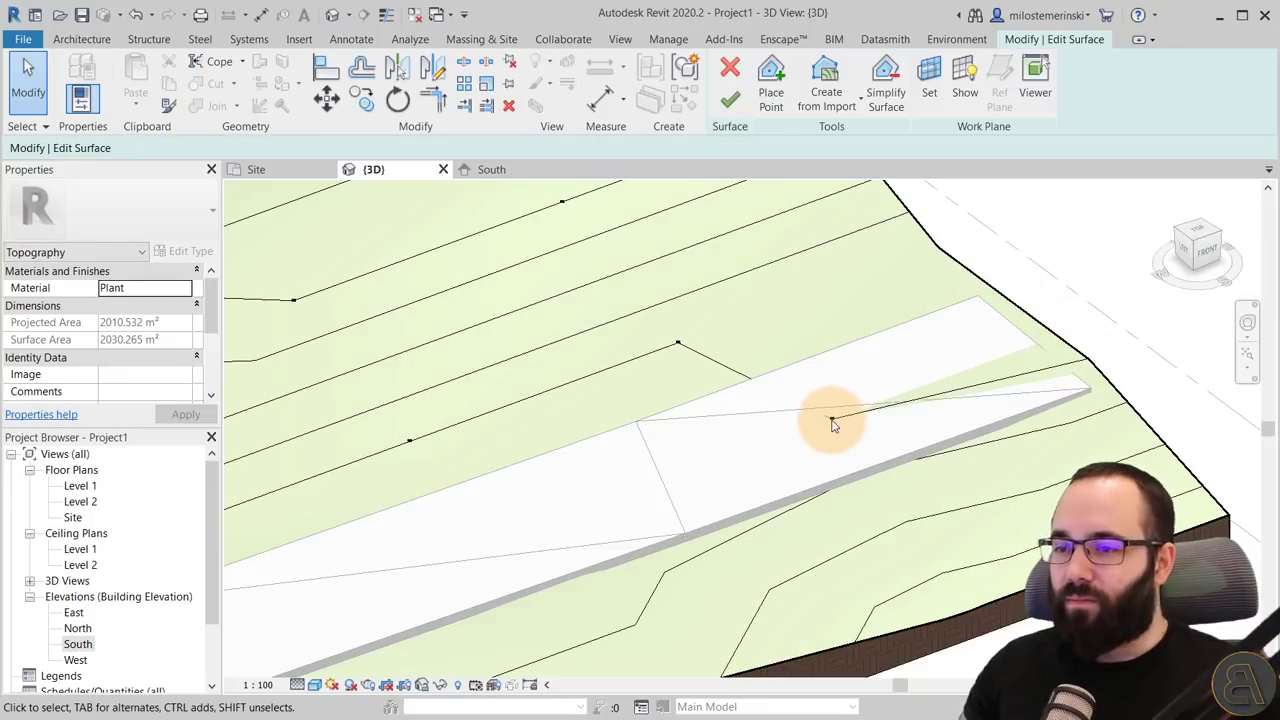
left_click(833, 424)
middle_click_drag(871, 400, 1023, 466, "shift")
key("Escape")
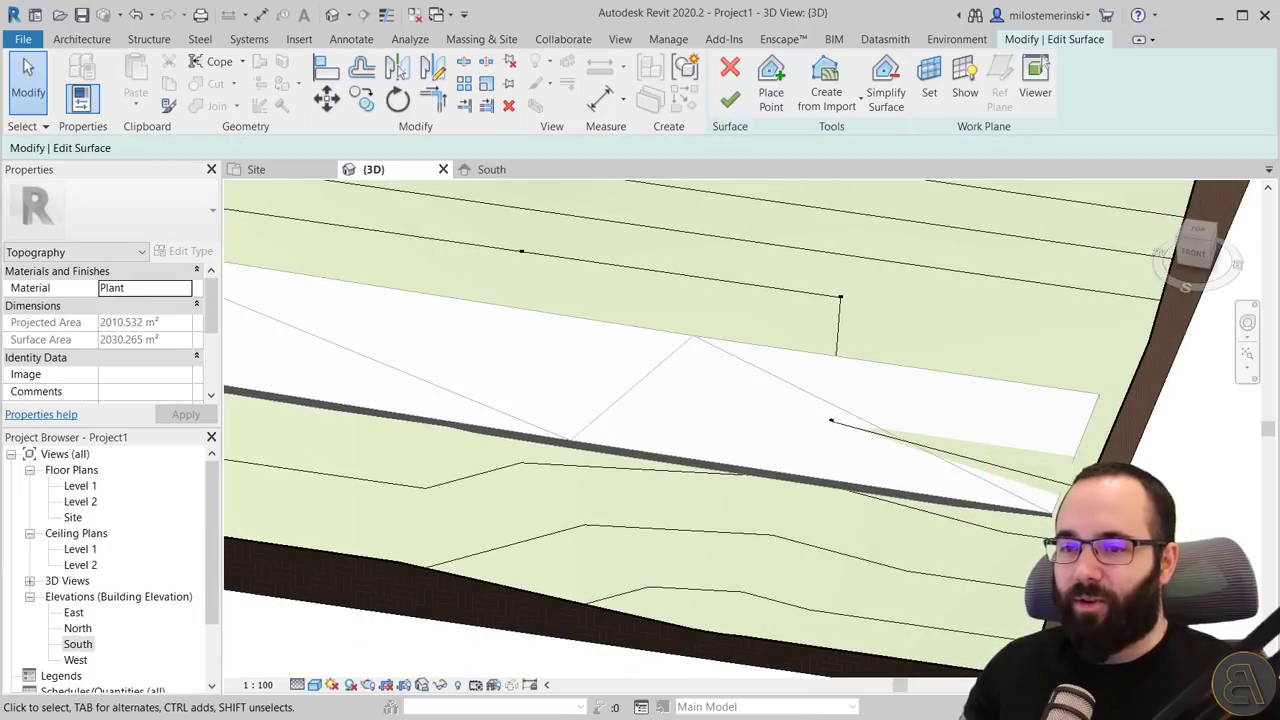
left_click(830, 424)
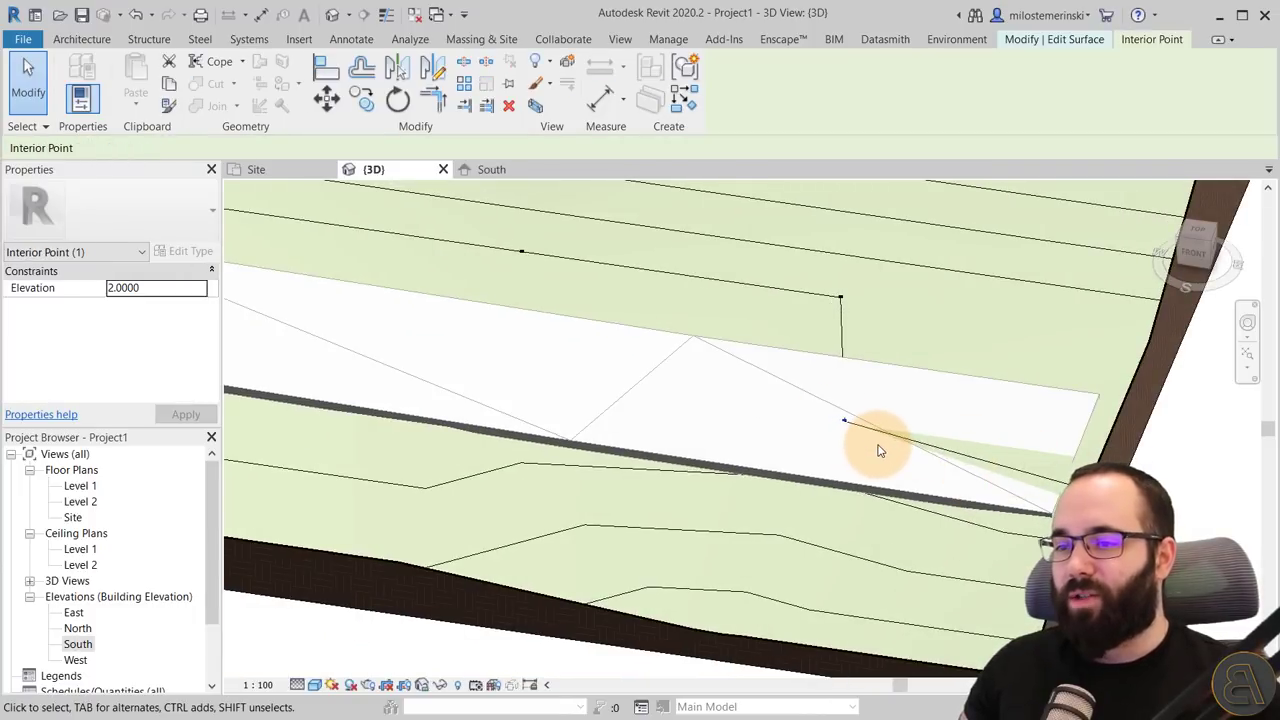
key("Escape")
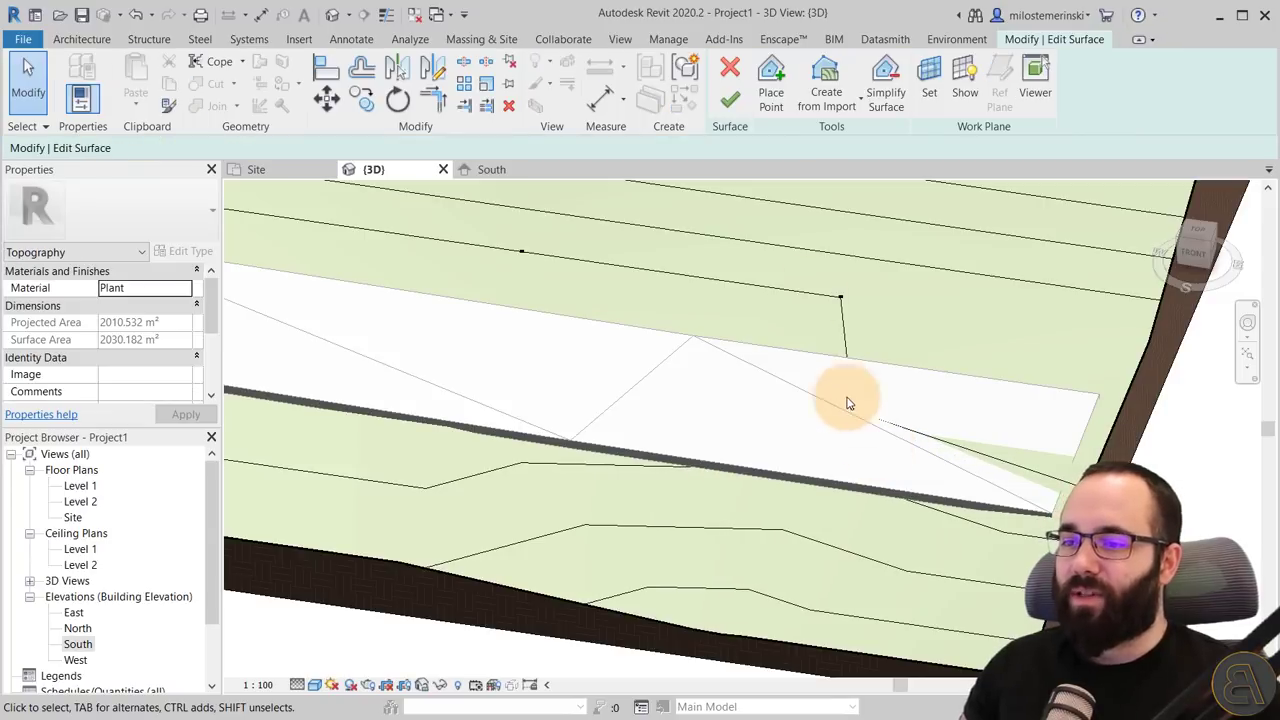
left_click(730, 99)
Open the road floor's sub-element editing and select its end corner point
left_click(1057, 388)
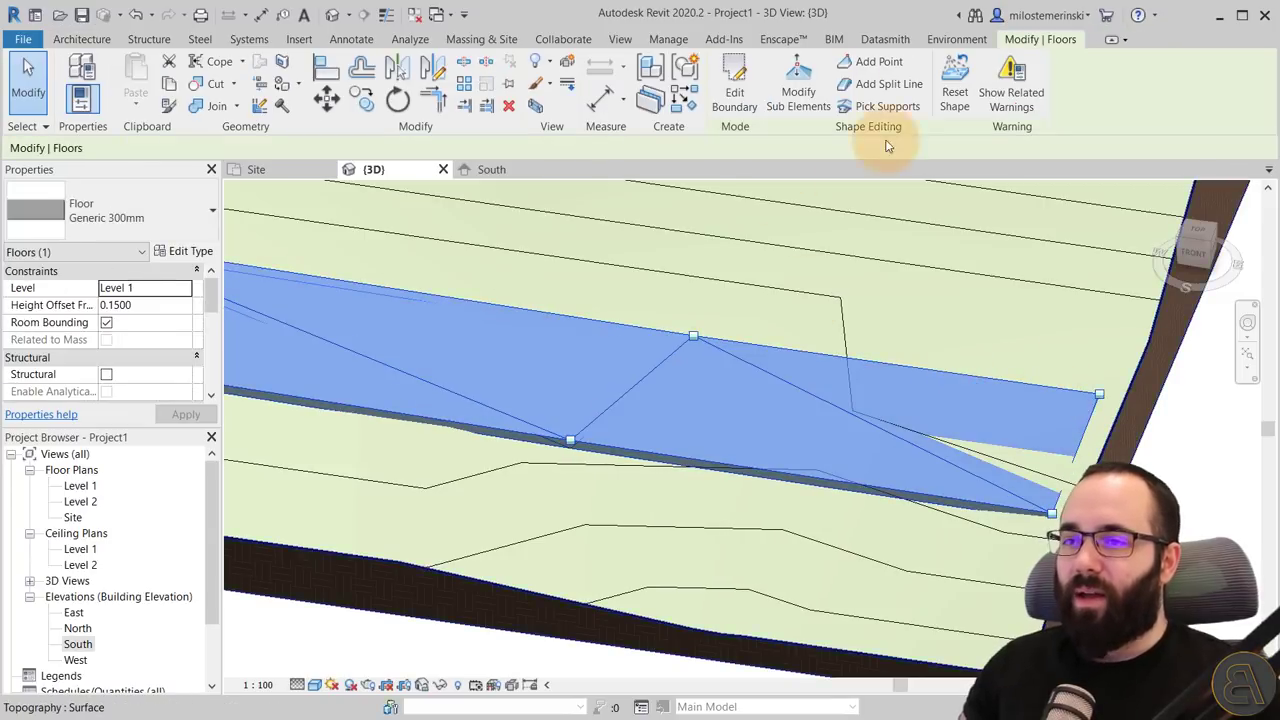
left_click(798, 90)
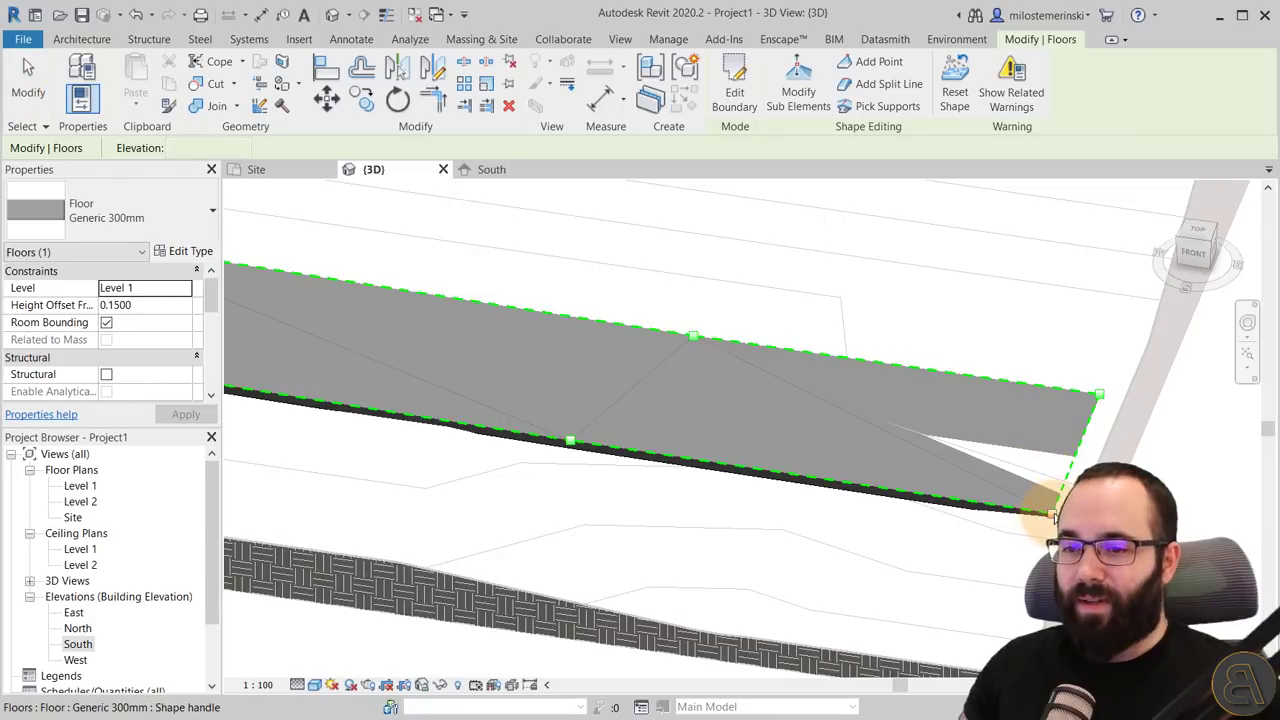
left_click(1052, 515)
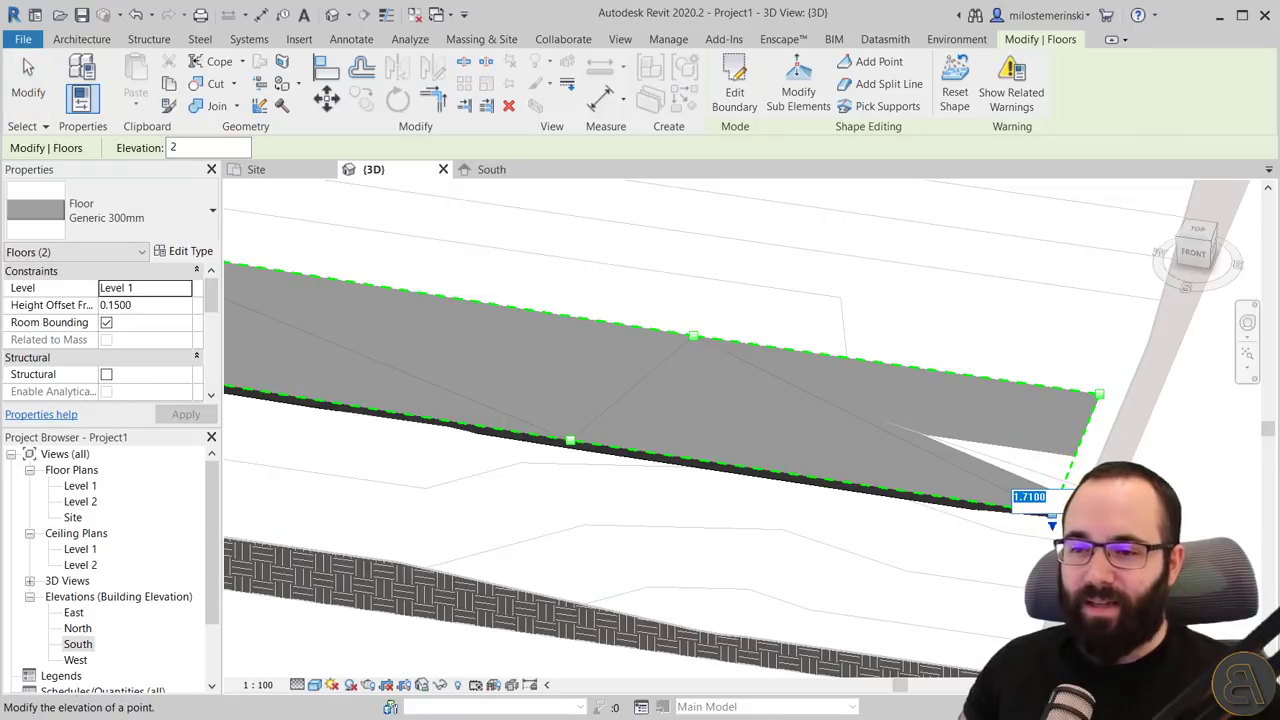
Set the road's end corner point elevation to 8 and finish shape editing
left_click(1028, 497)
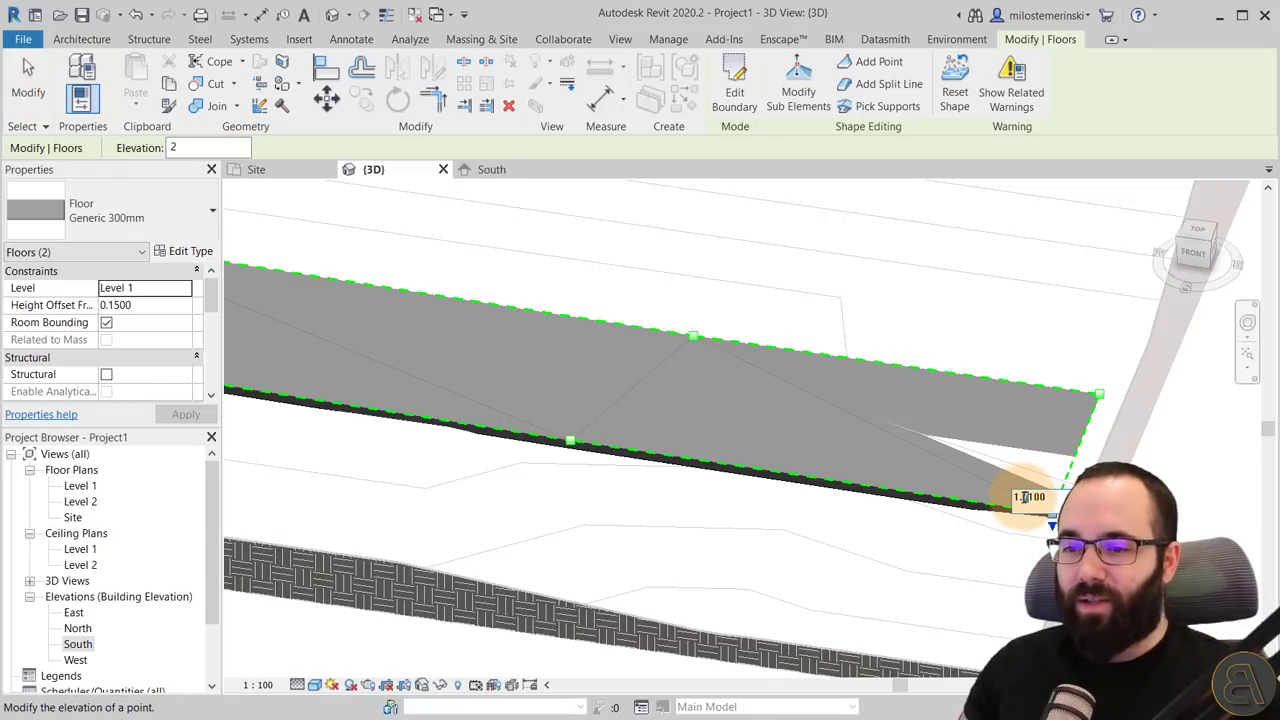
type("8")
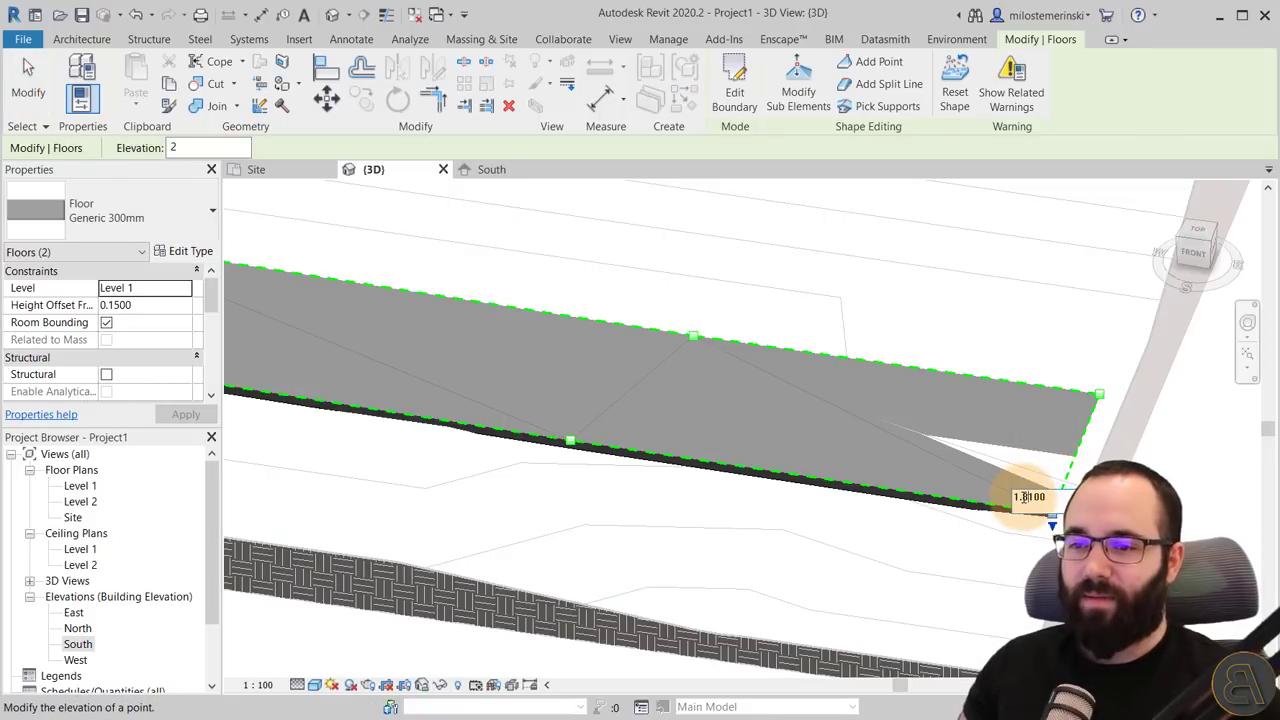
key("Return")
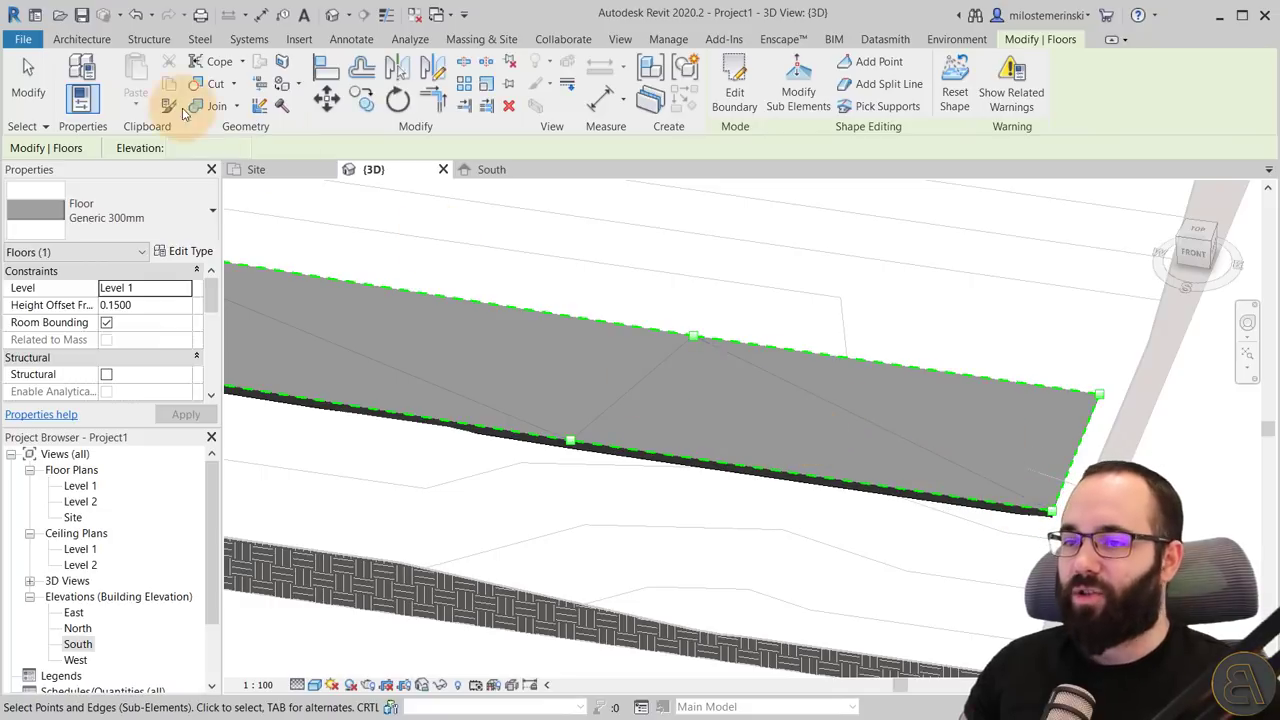
left_click(28, 85)
Orbit the 3D view to inspect the triangulated road floor over the terrain
scroll(675, 406, "down", 5)
middle_click_drag(675, 406, 785, 407, "shift")
left_click(676, 323)
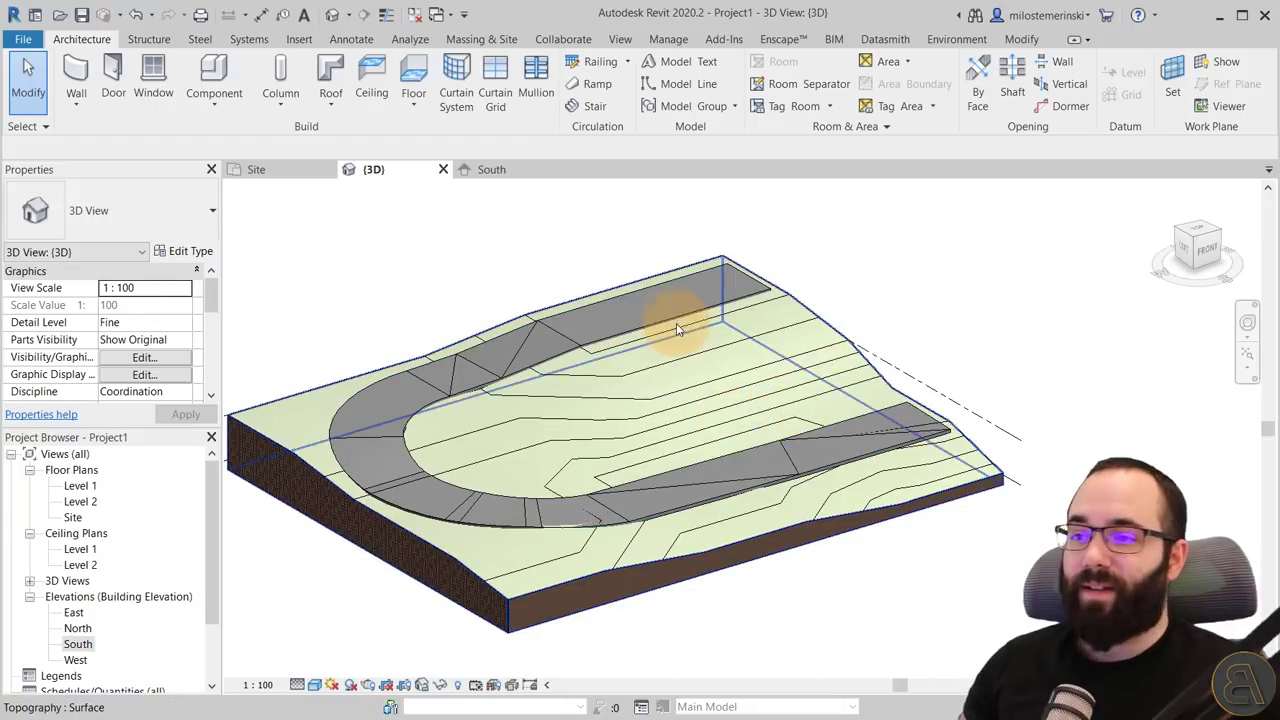
key("Escape")
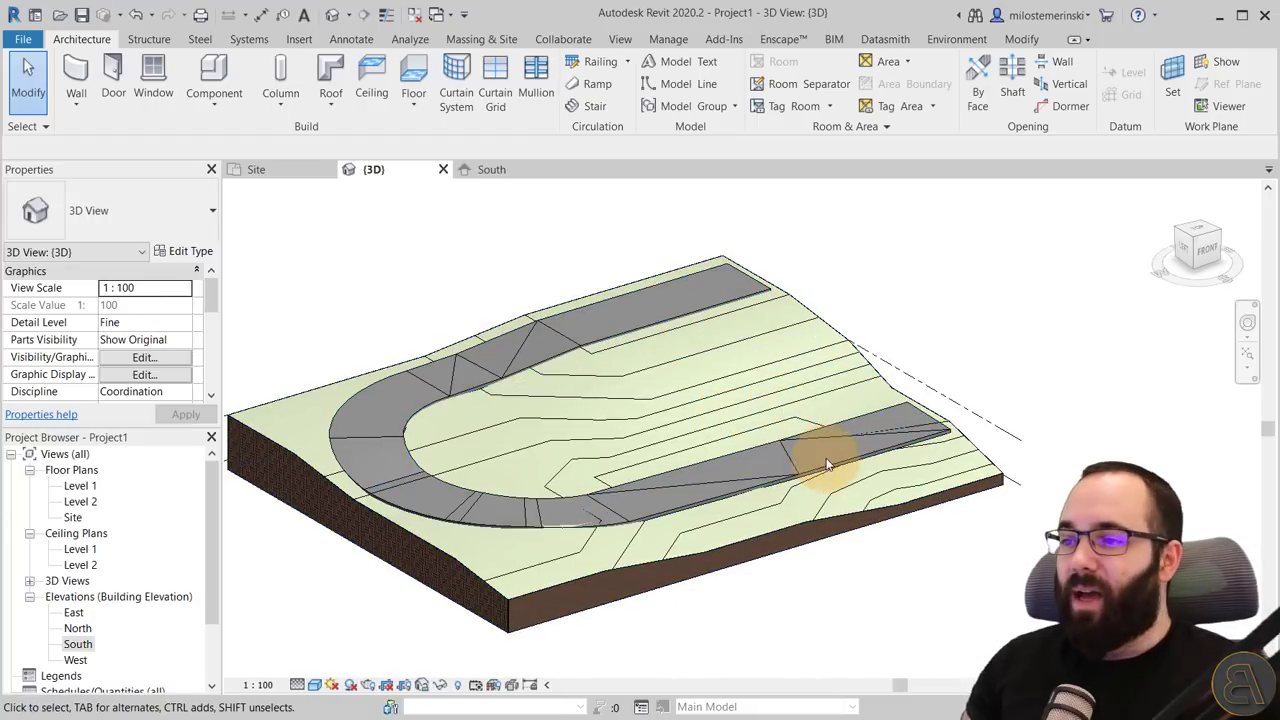
middle_click_drag(780, 385, 744, 445, "shift")
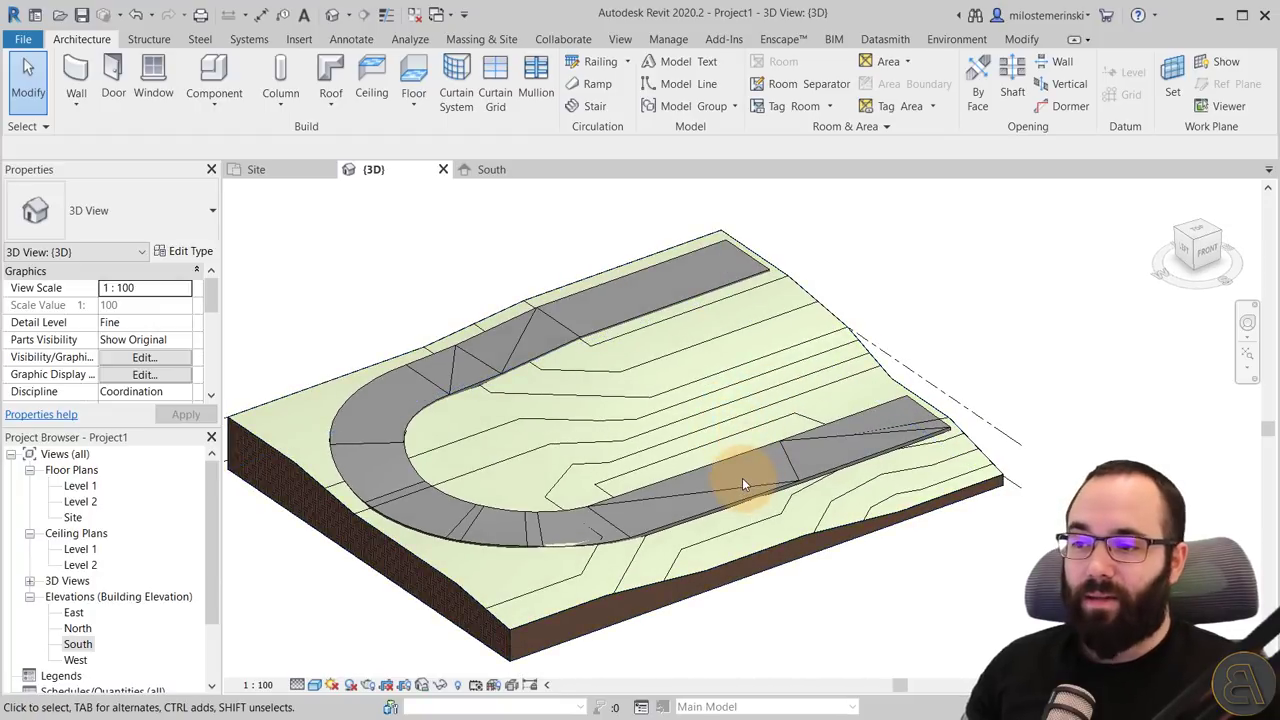
left_click(742, 484)
key("Escape")
scroll(390, 378, "up", 5)
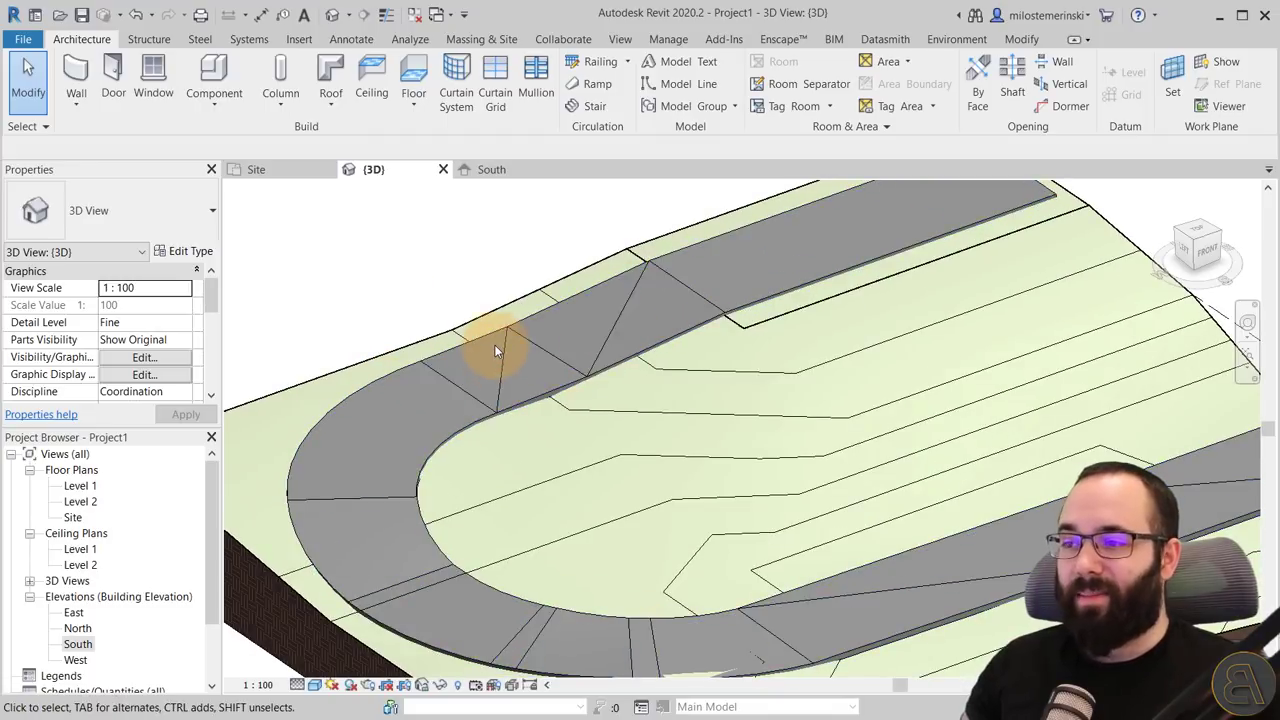
Turn off Floors › Interior Edges in Visibility/Graphic Overrides, then tilt the terrain block
left_click(153, 362)
left_click_drag(669, 209, 671, 259)
left_click(75, 419)
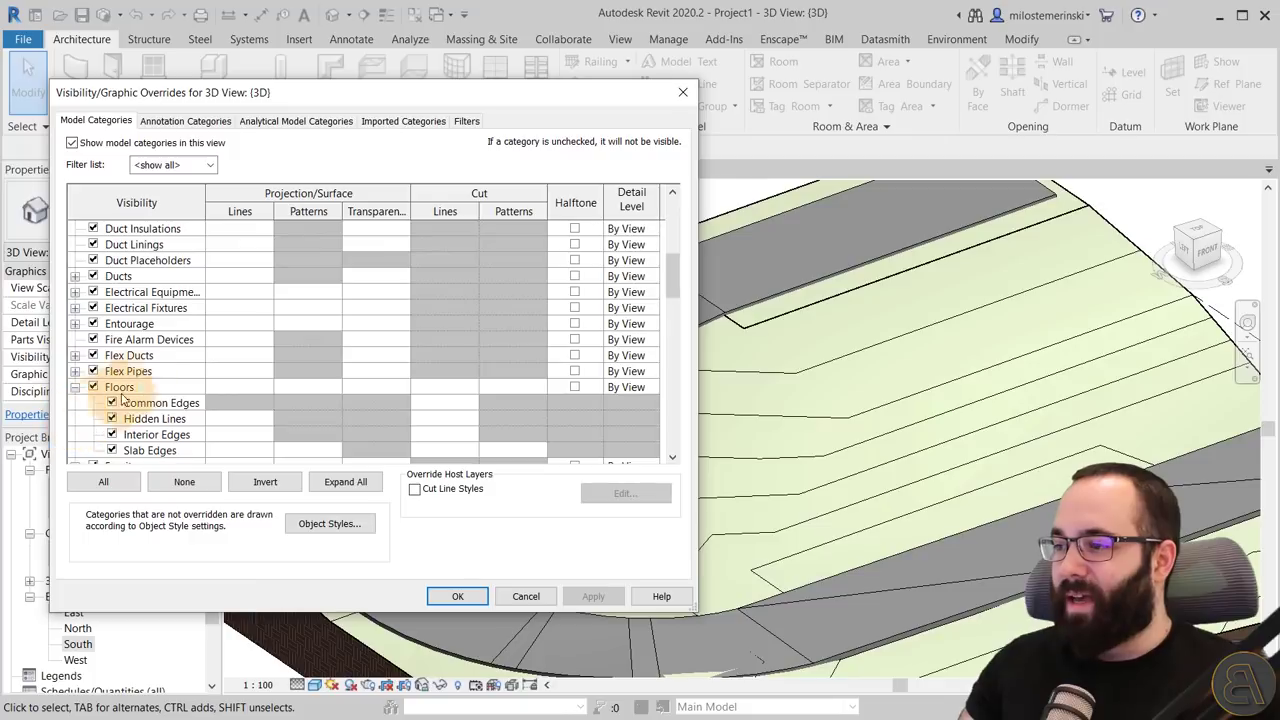
scroll(140, 400, "down", 1)
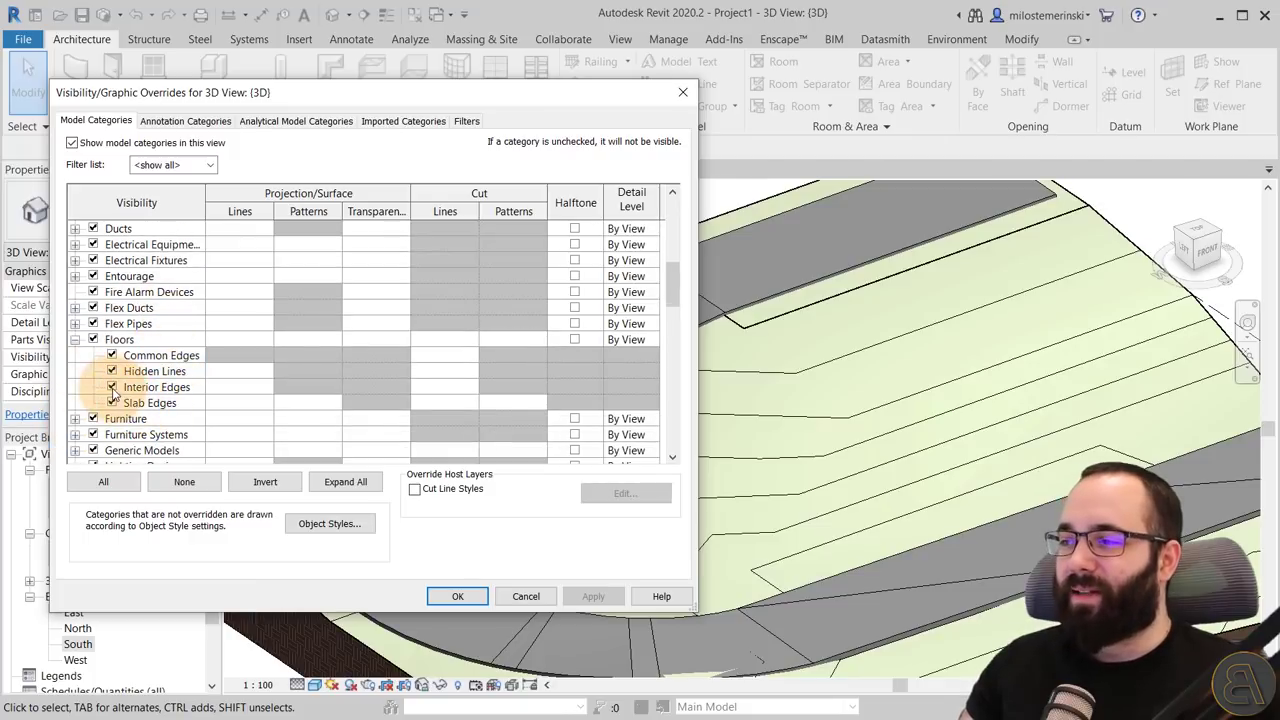
left_click(111, 387)
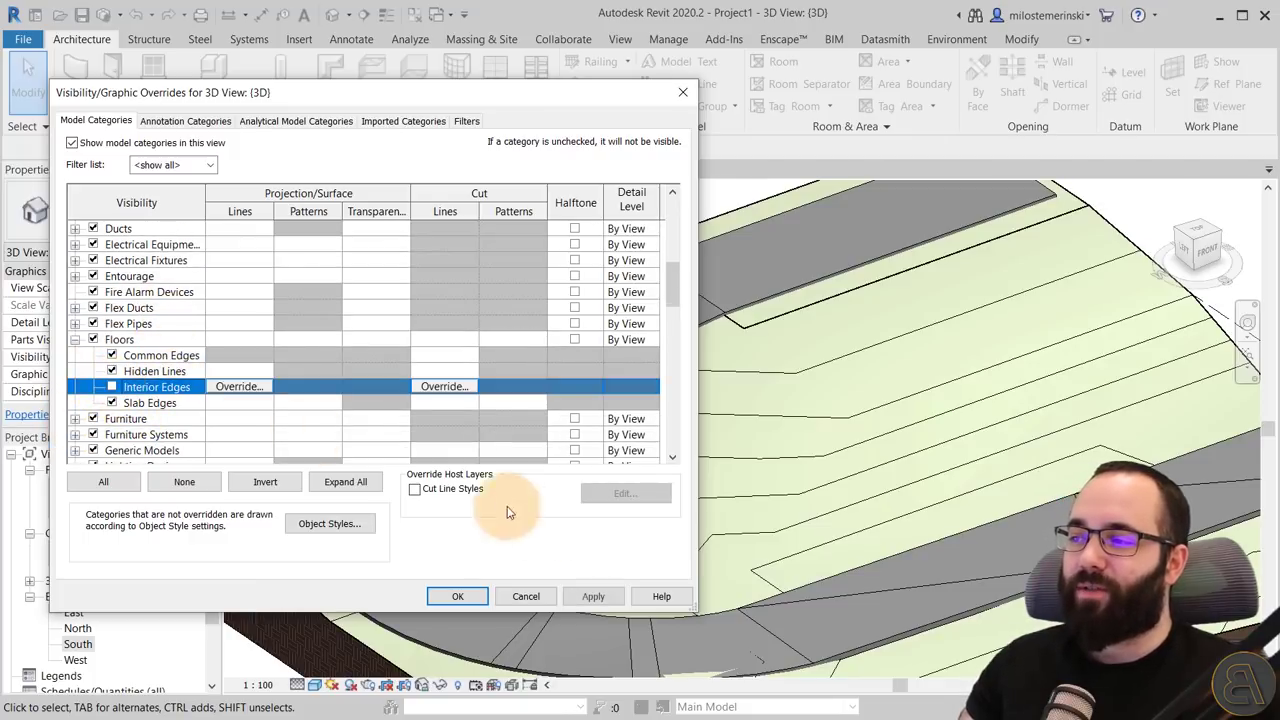
left_click(590, 597)
left_click(455, 596)
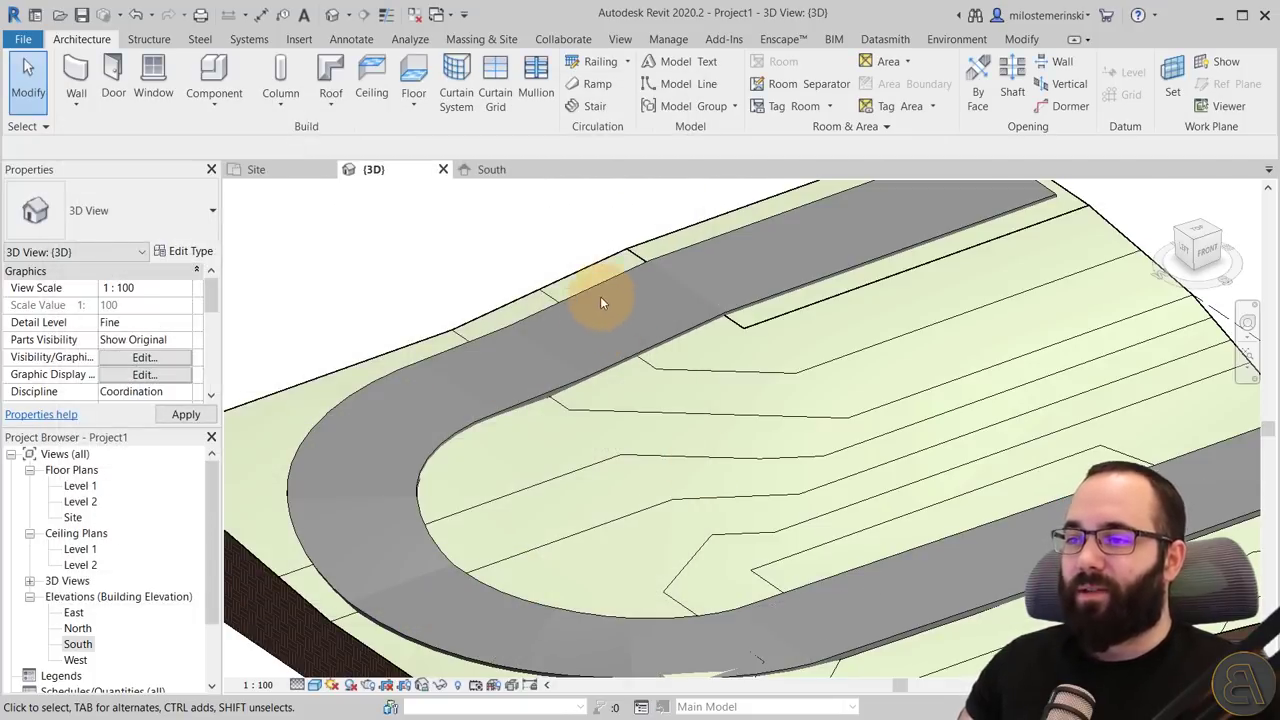
scroll(603, 315, "down", 5)
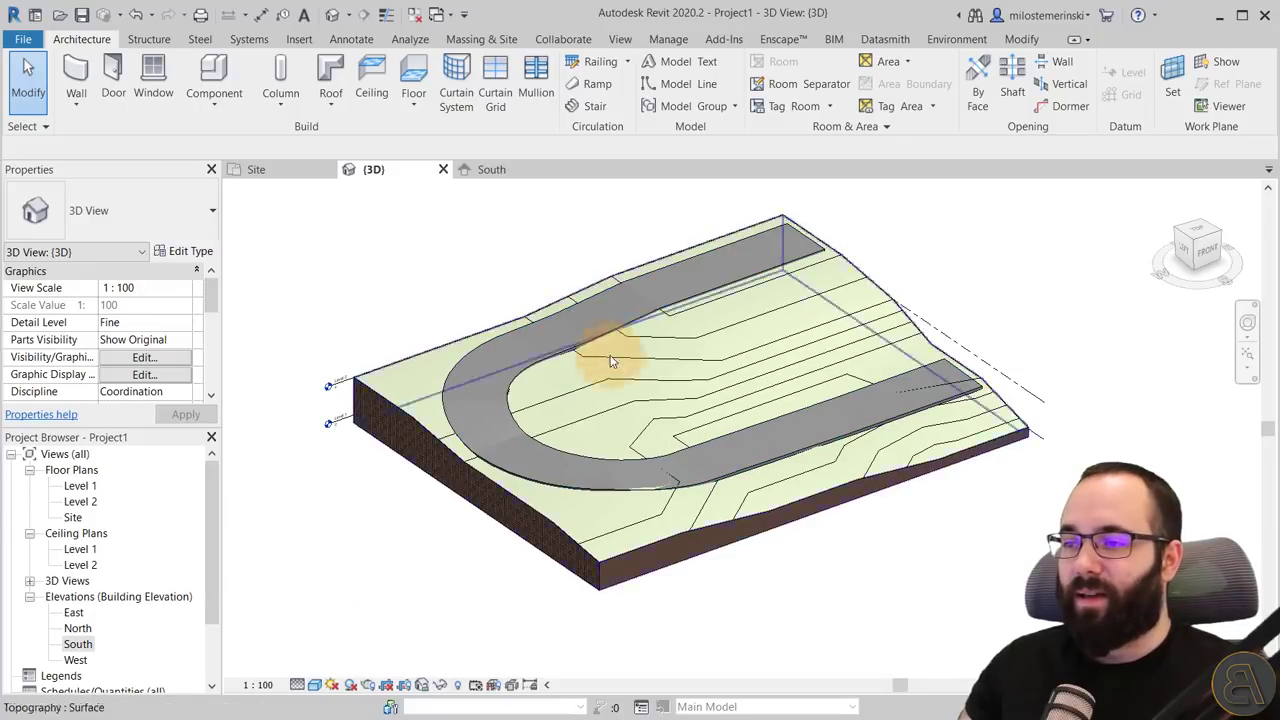
middle_click_drag(600, 286, 721, 384, "shift")
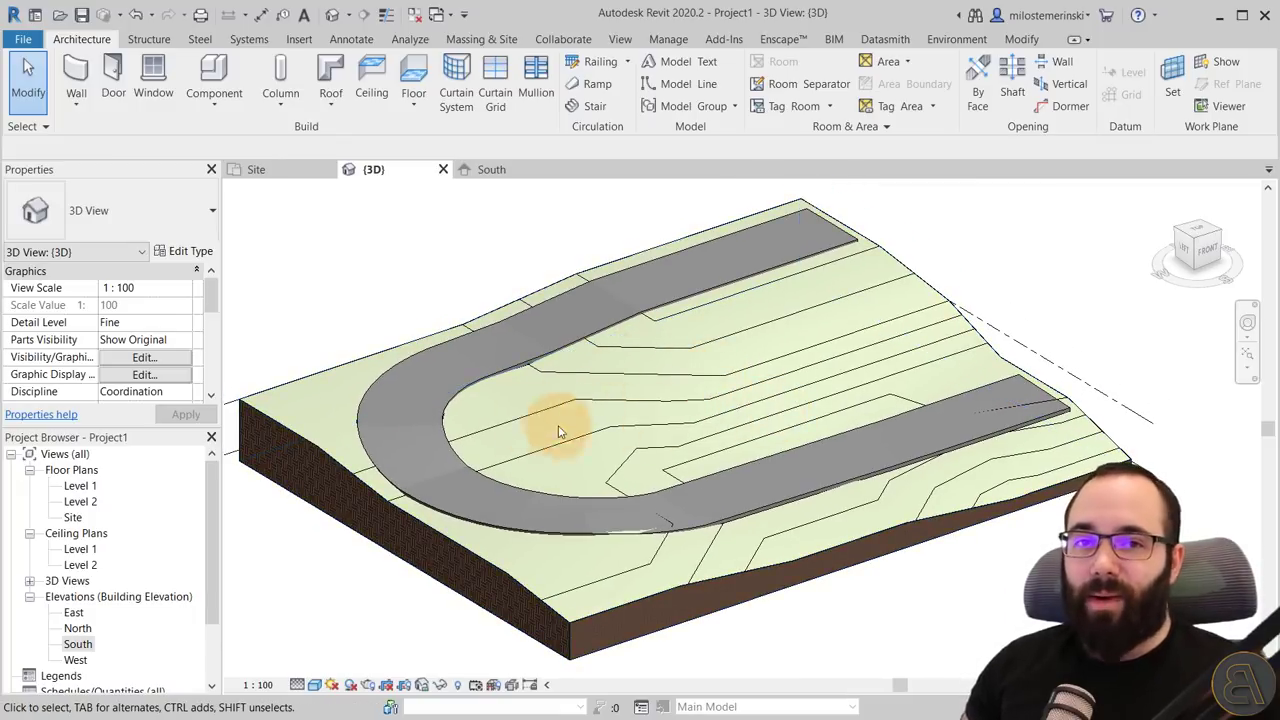
Select the road floor, show the add-in's Environment tools, then deselect the floor
left_click(487, 378)
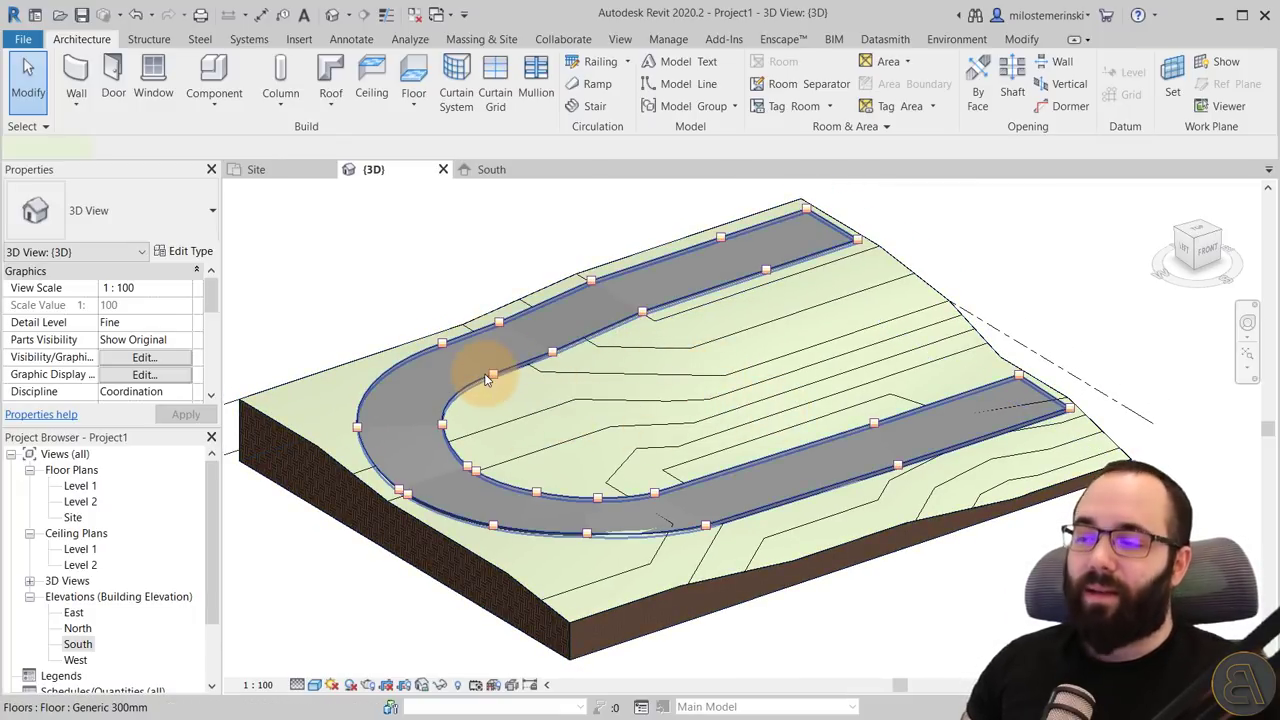
left_click(487, 378)
key("Escape")
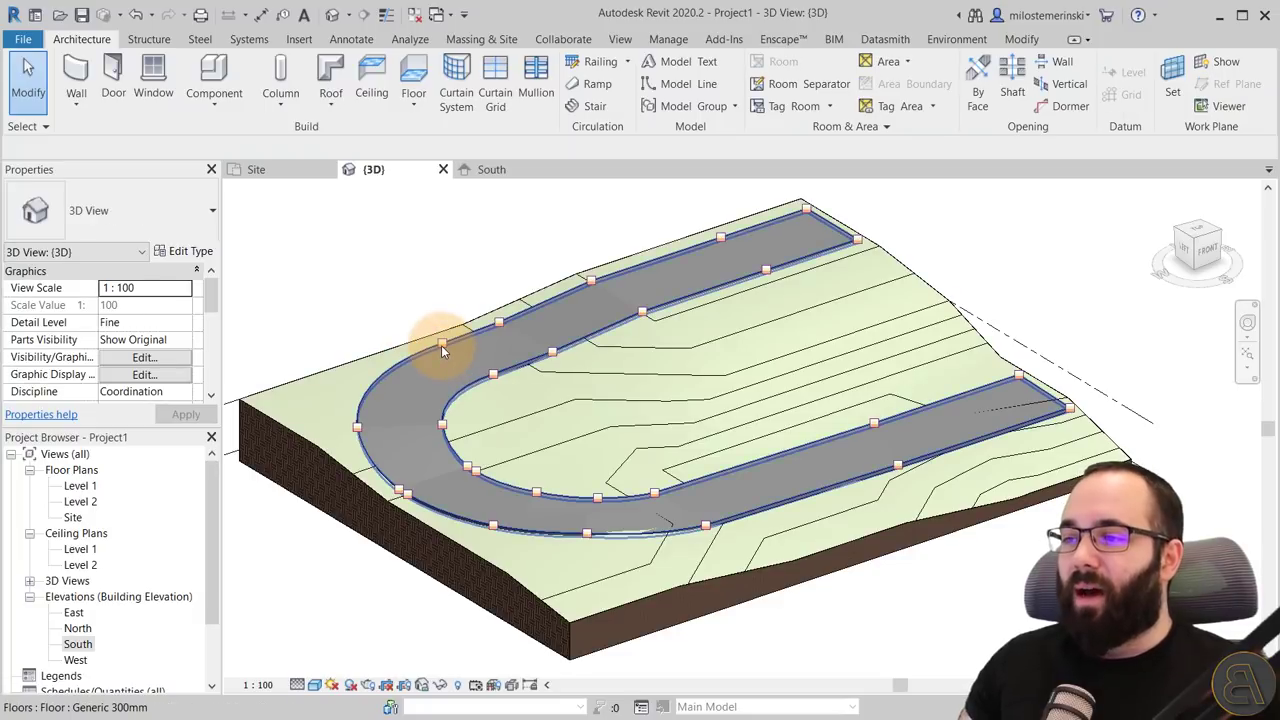
left_click(432, 352)
key("Escape")
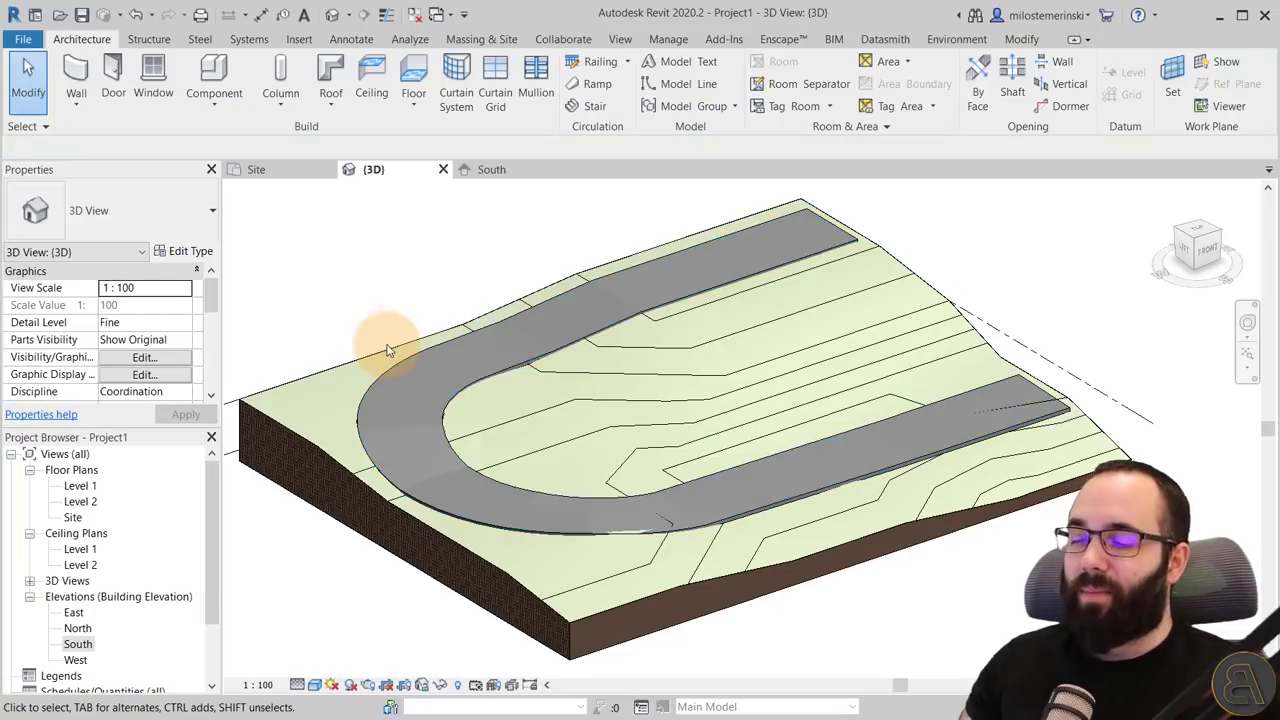
left_click(526, 364)
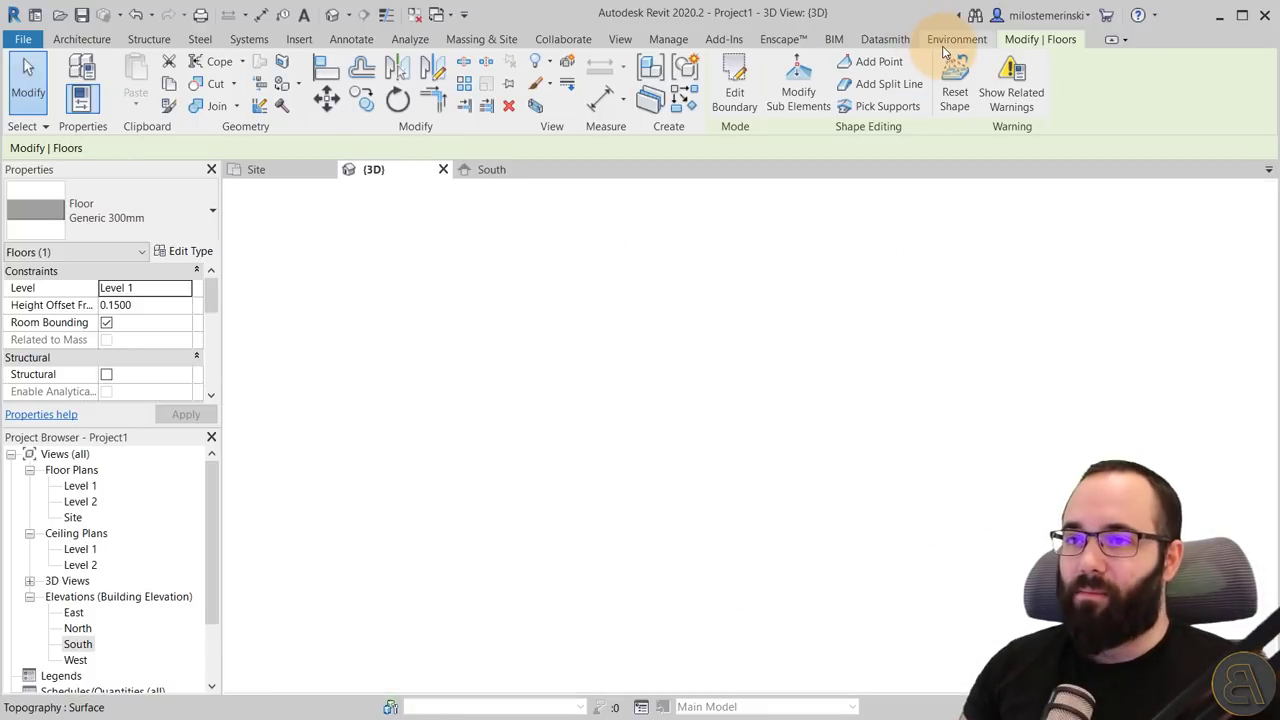
left_click(945, 42)
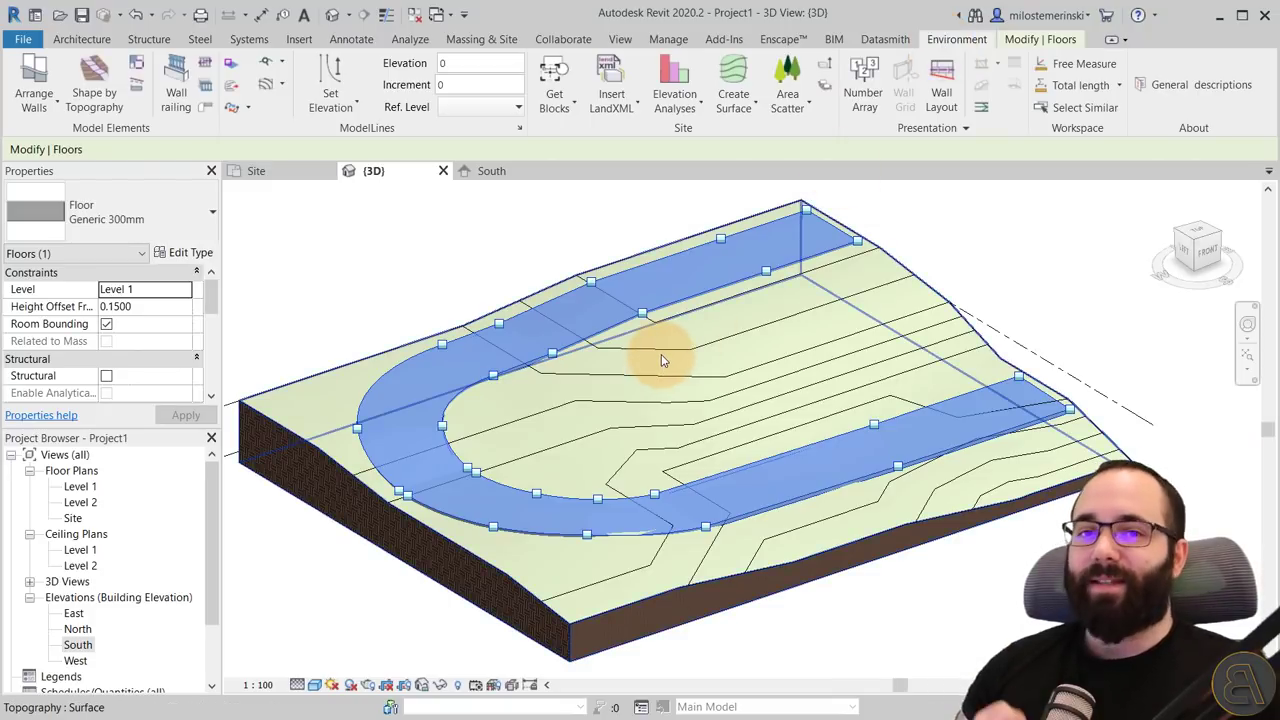
left_click(514, 290)
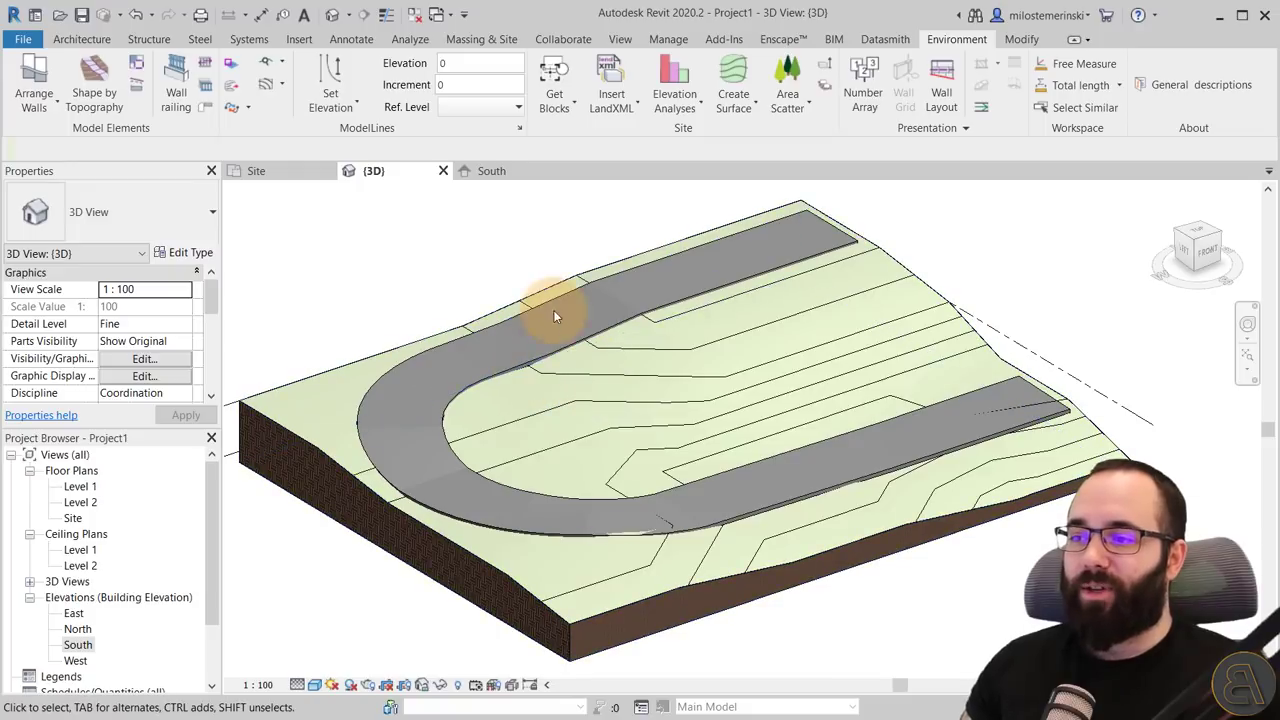
left_click(712, 272)
left_click(519, 228)
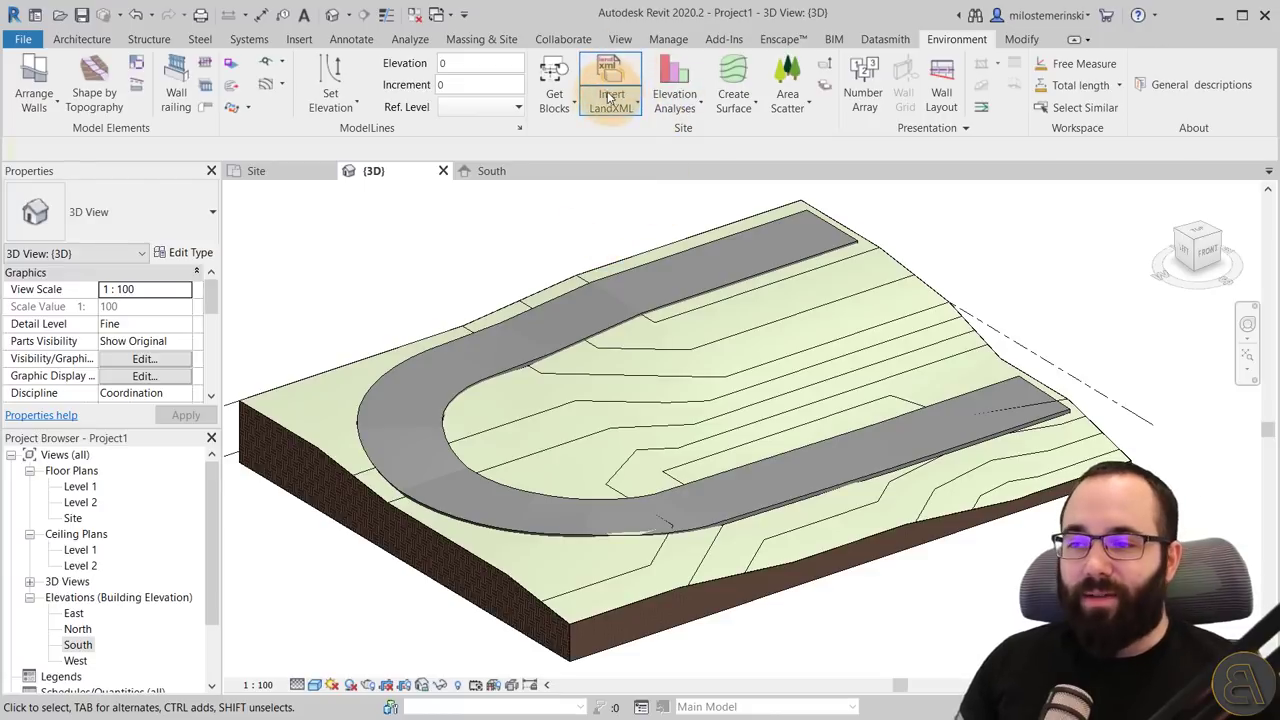
Open the Site plan and window-select the ramp with its annotations
left_click(488, 176)
left_click(284, 180)
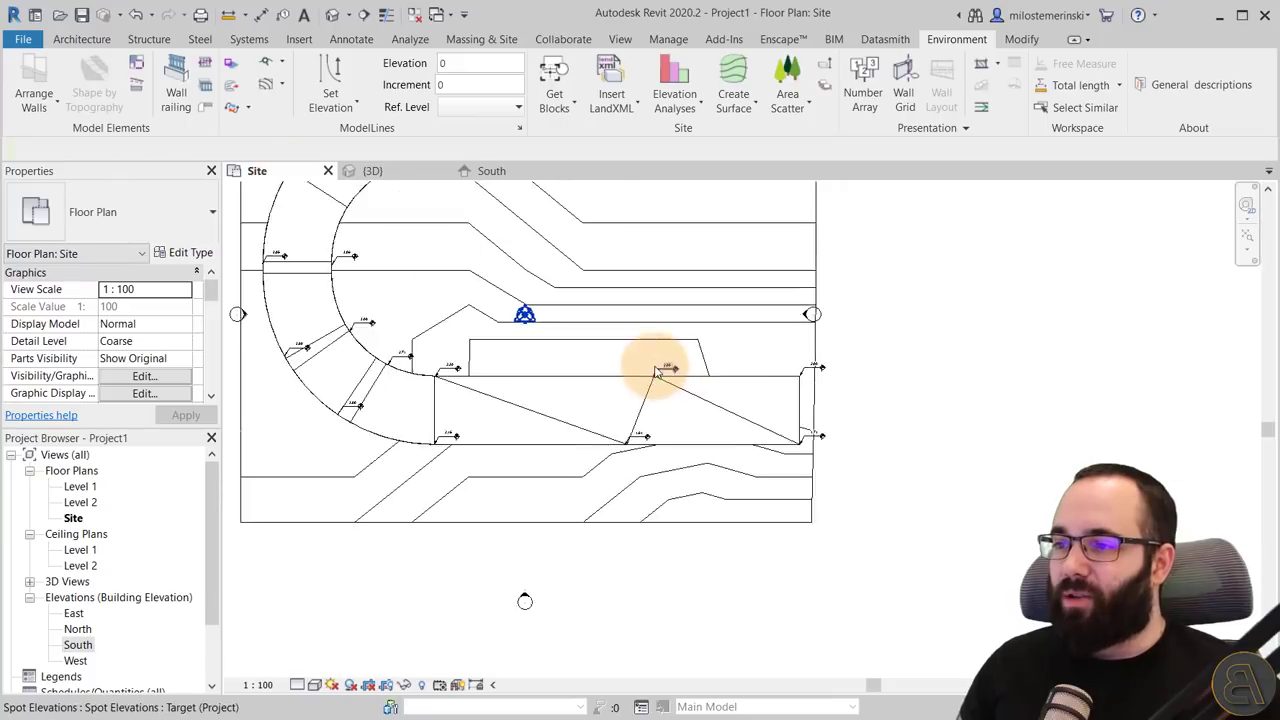
scroll(557, 423, "down", 2)
scroll(491, 294, "up", 2)
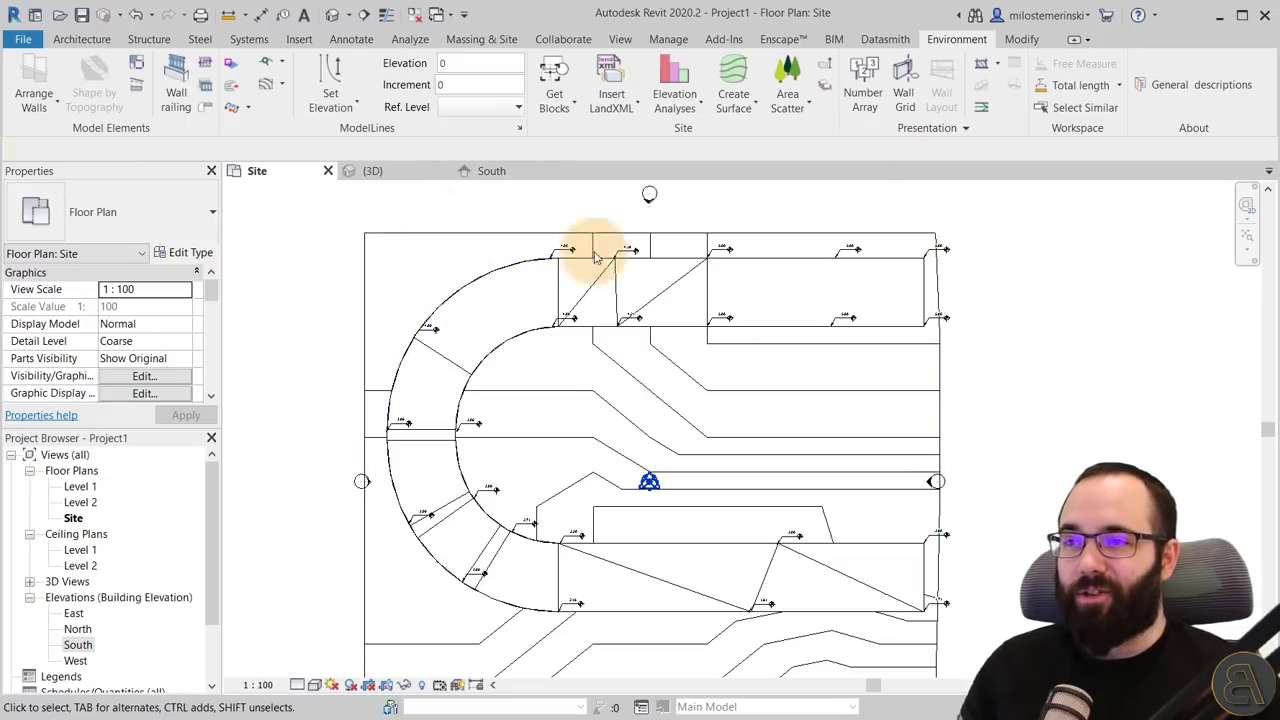
left_click_drag(371, 219, 1048, 610)
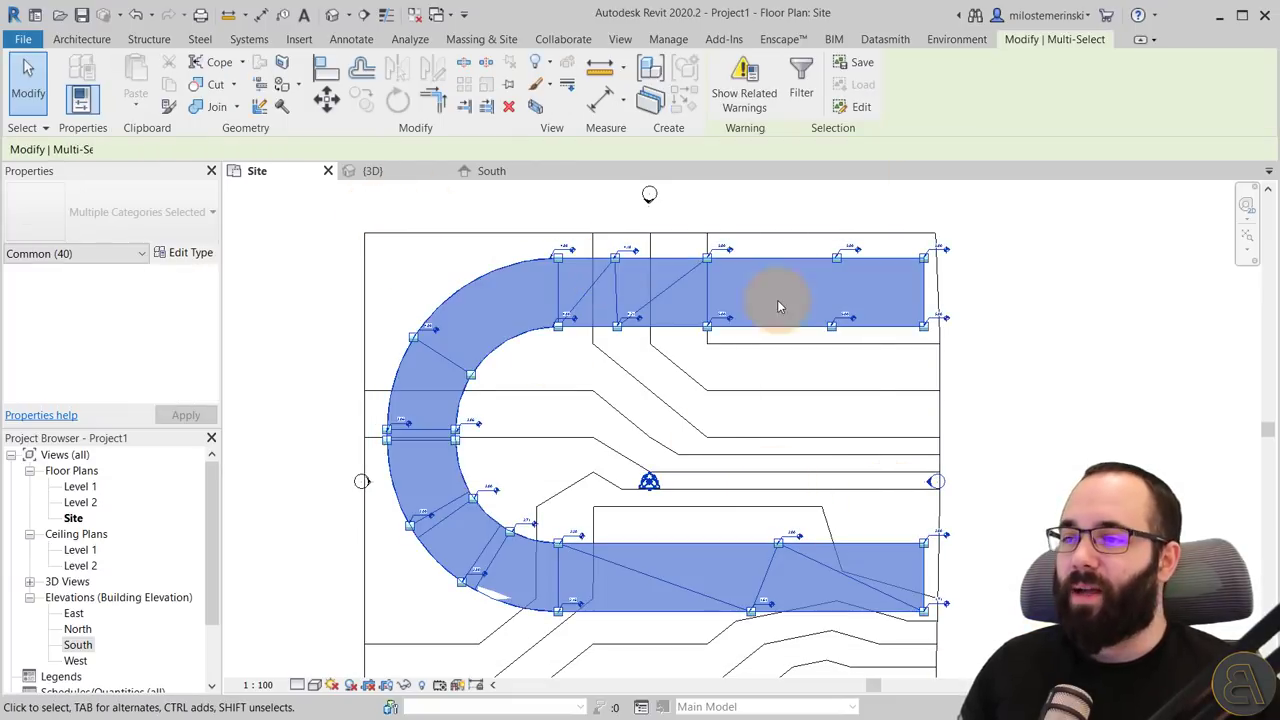
middle_click_drag(761, 324, 665, 273)
Filter the selection to Spot Elevations and Wide Lines, delete them, and return to 3D
left_click(801, 80)
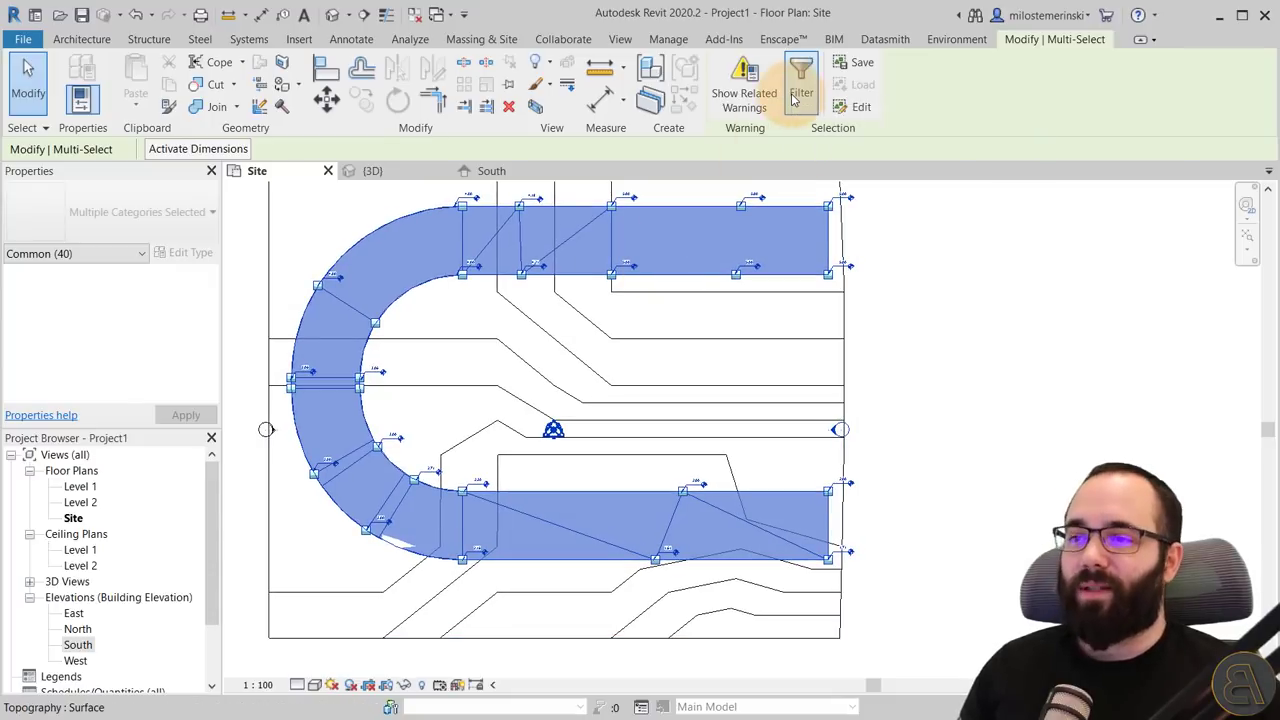
left_click(460, 229)
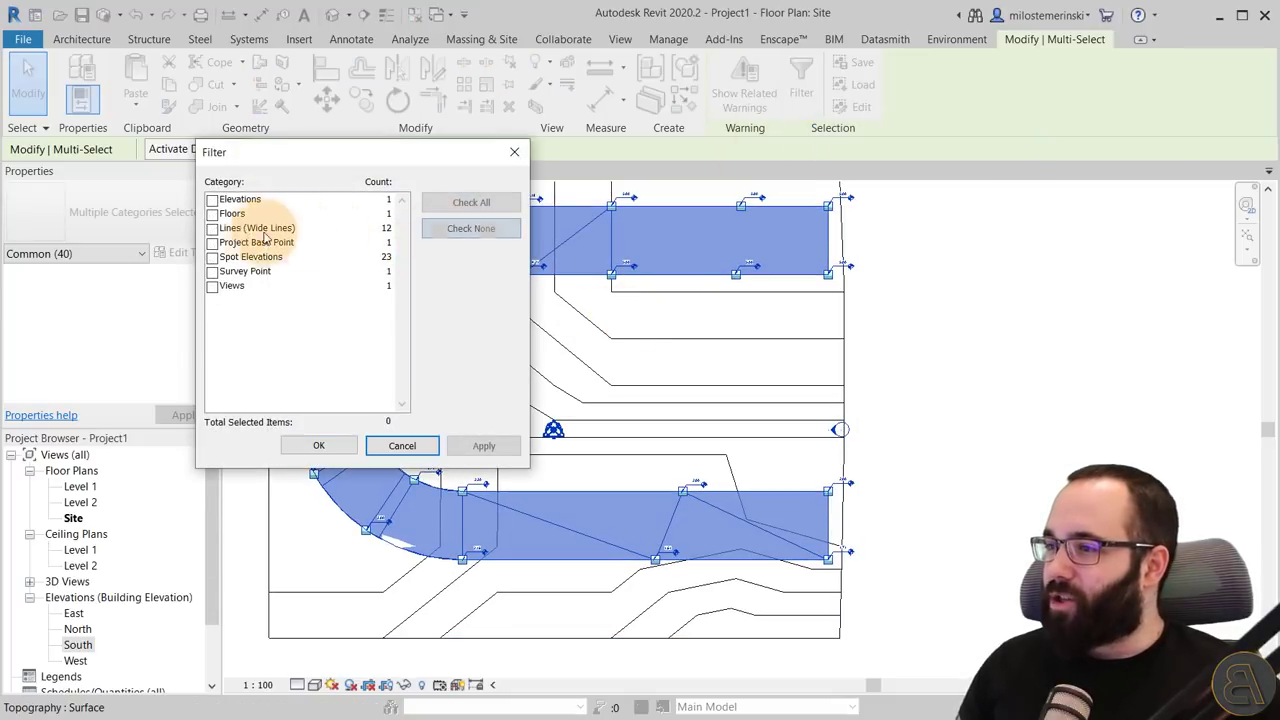
left_click(212, 200)
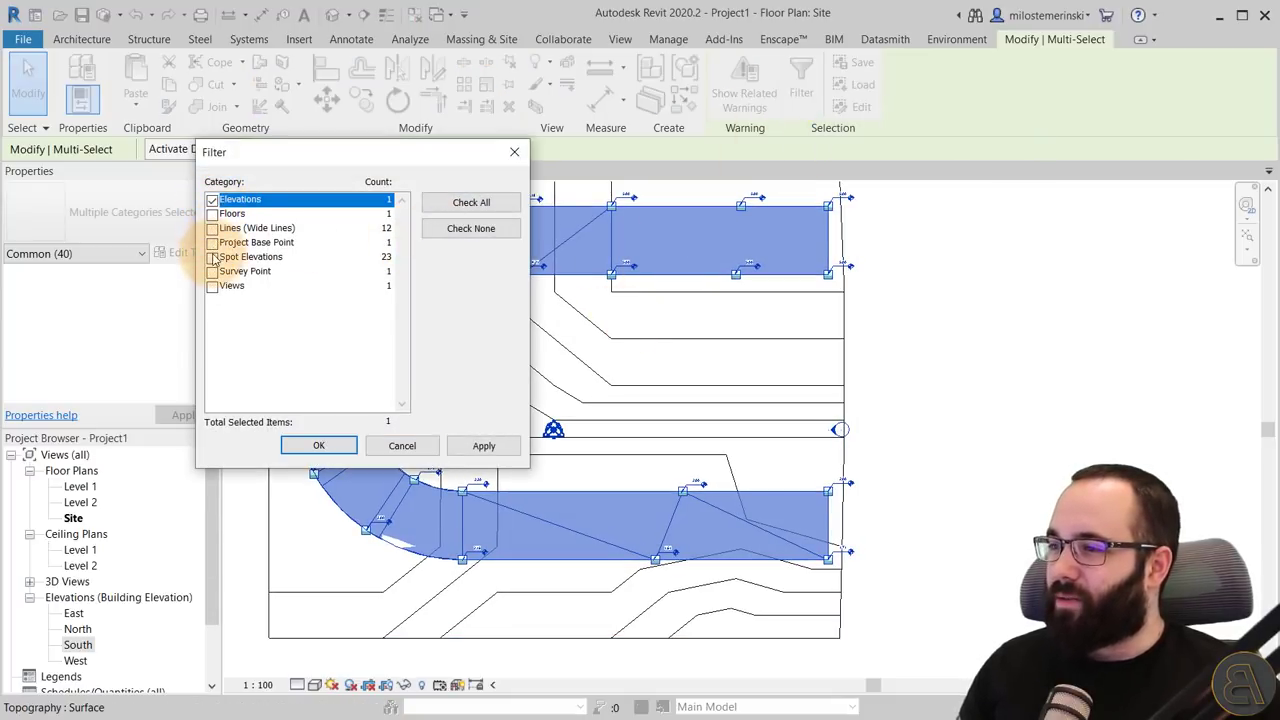
left_click(212, 200)
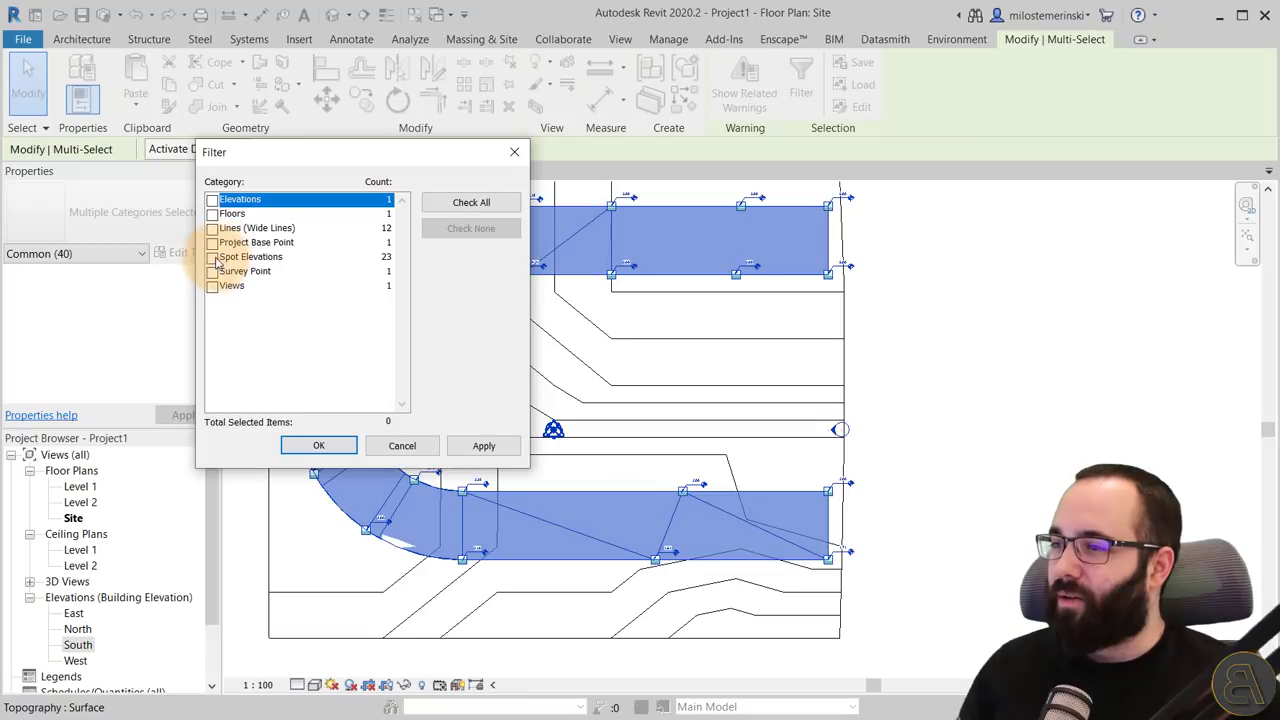
left_click(212, 258)
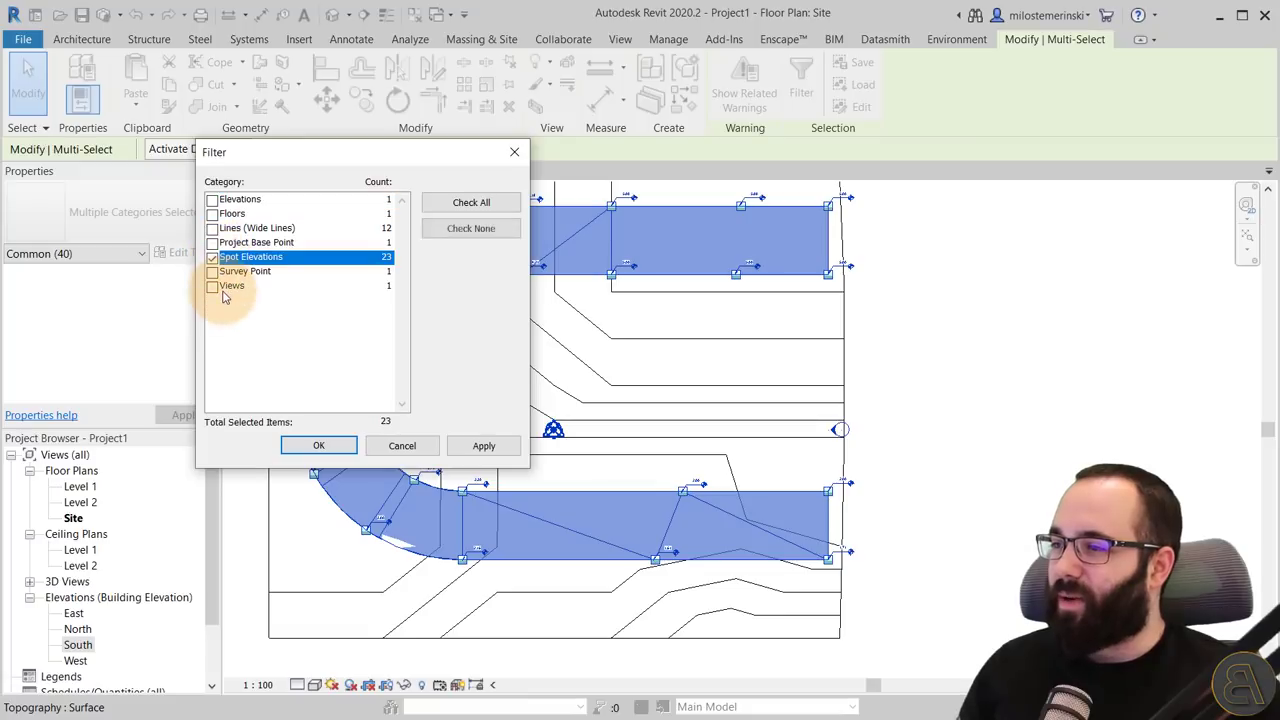
left_click(212, 229)
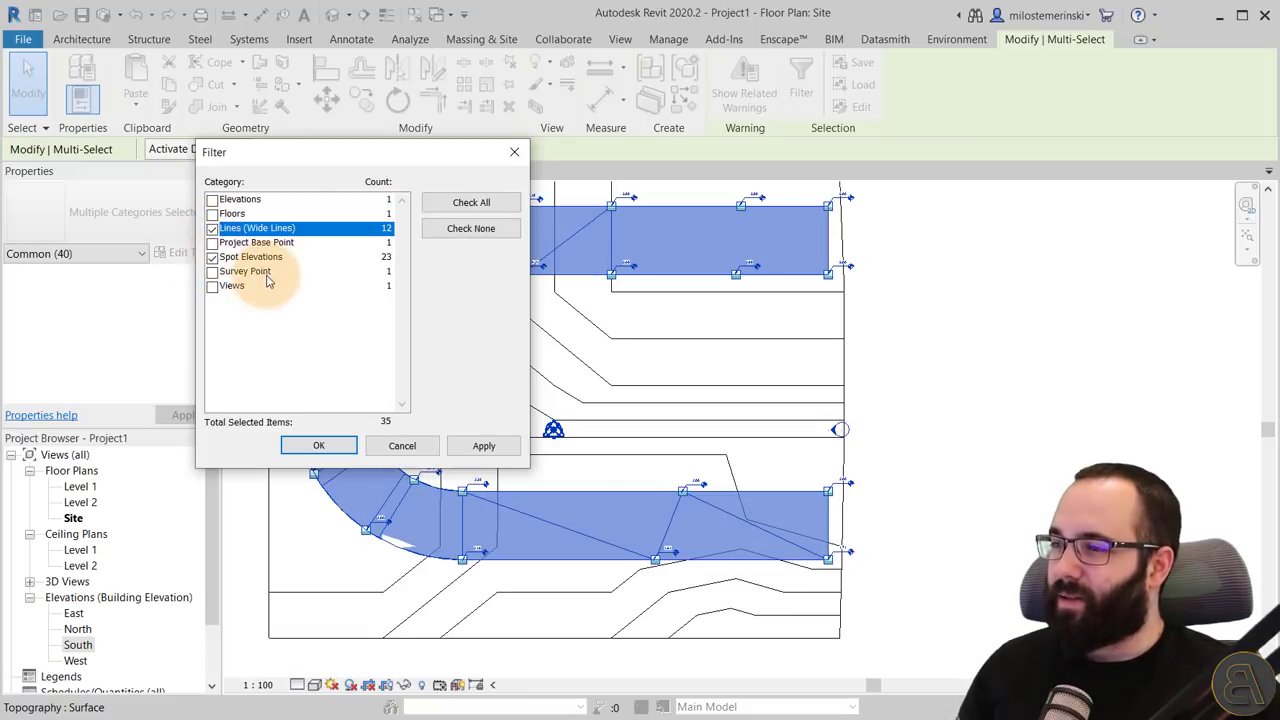
left_click(480, 446)
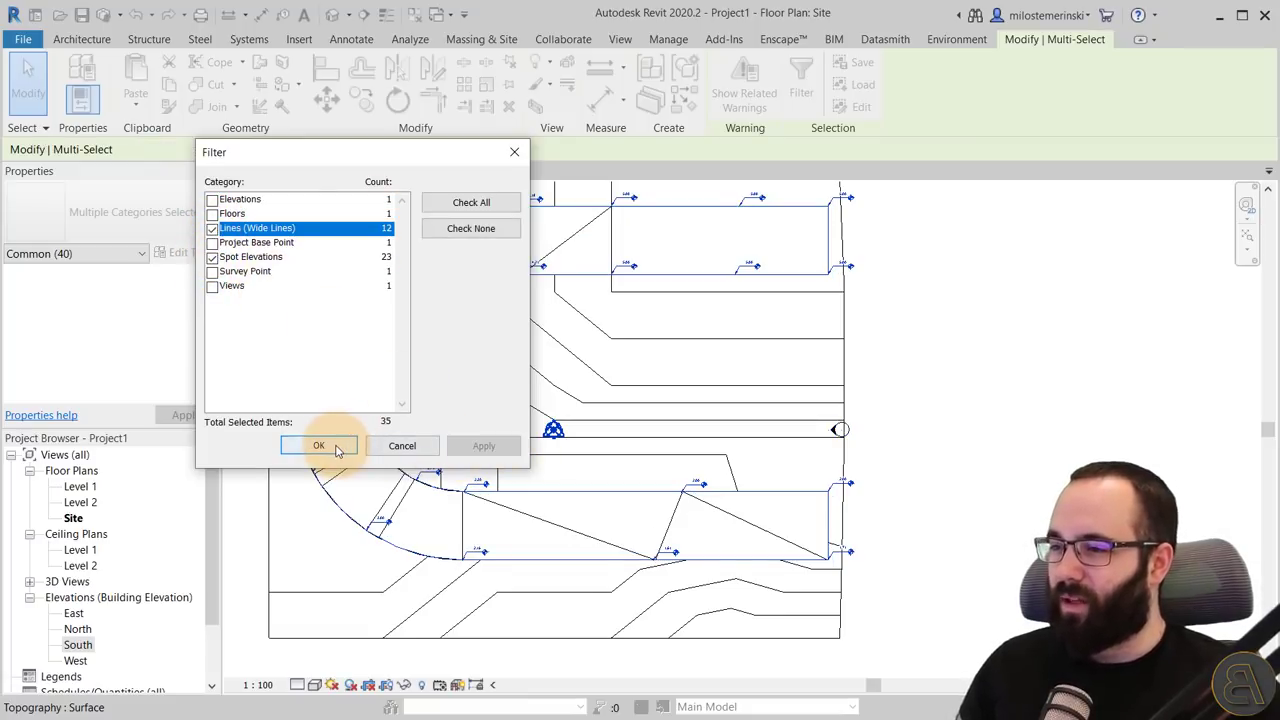
left_click(325, 446)
key("Escape")
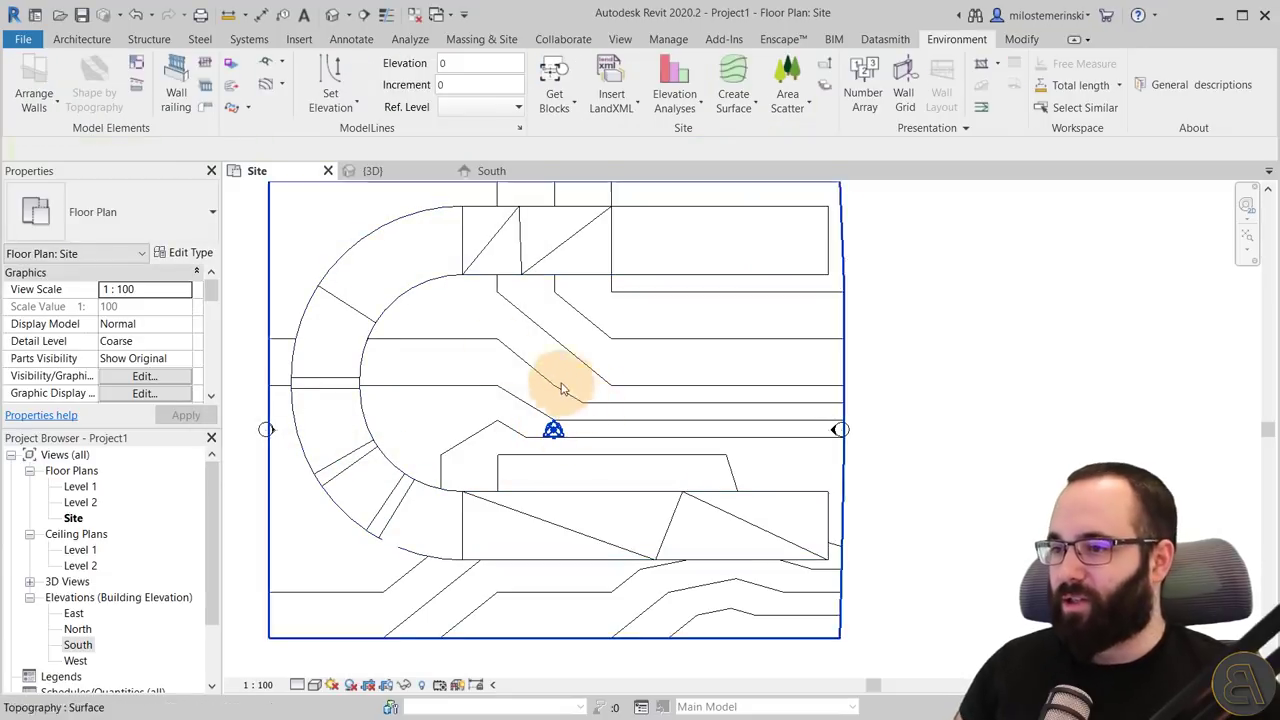
left_click(399, 185)
Return to the 3D view and reset the road floor's shape
left_click(399, 181)
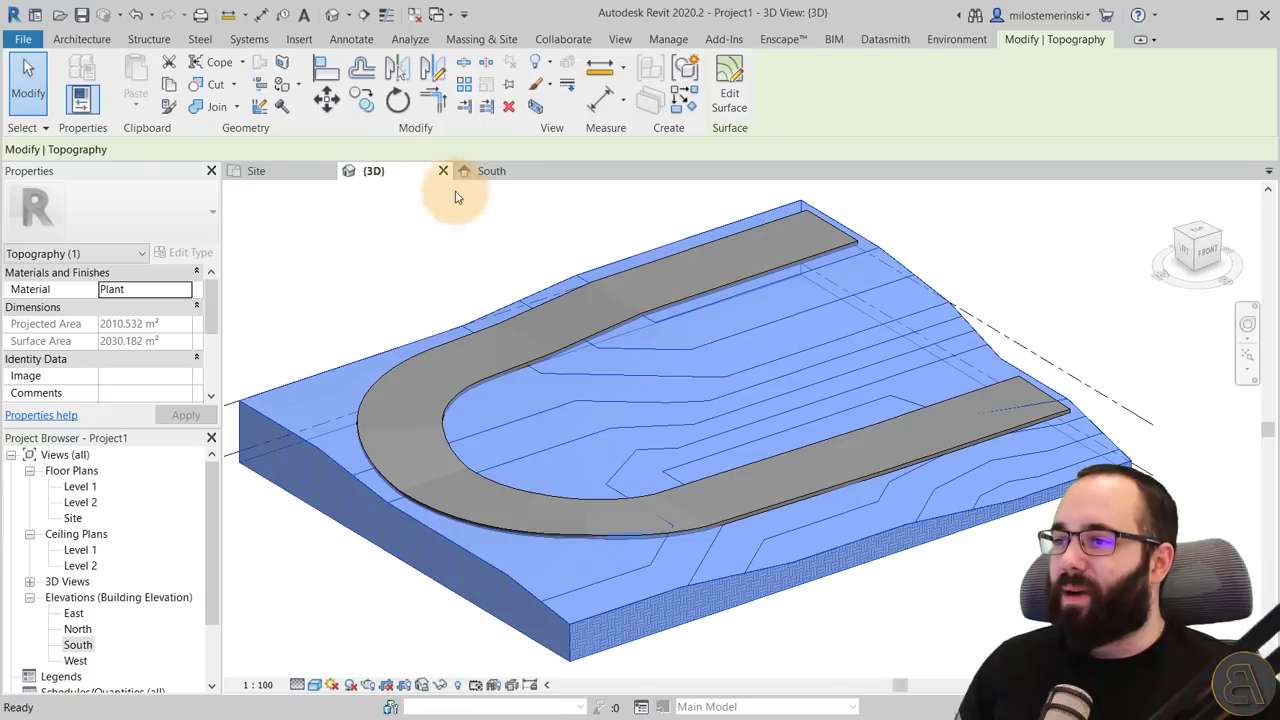
left_click(491, 277)
left_click(550, 305)
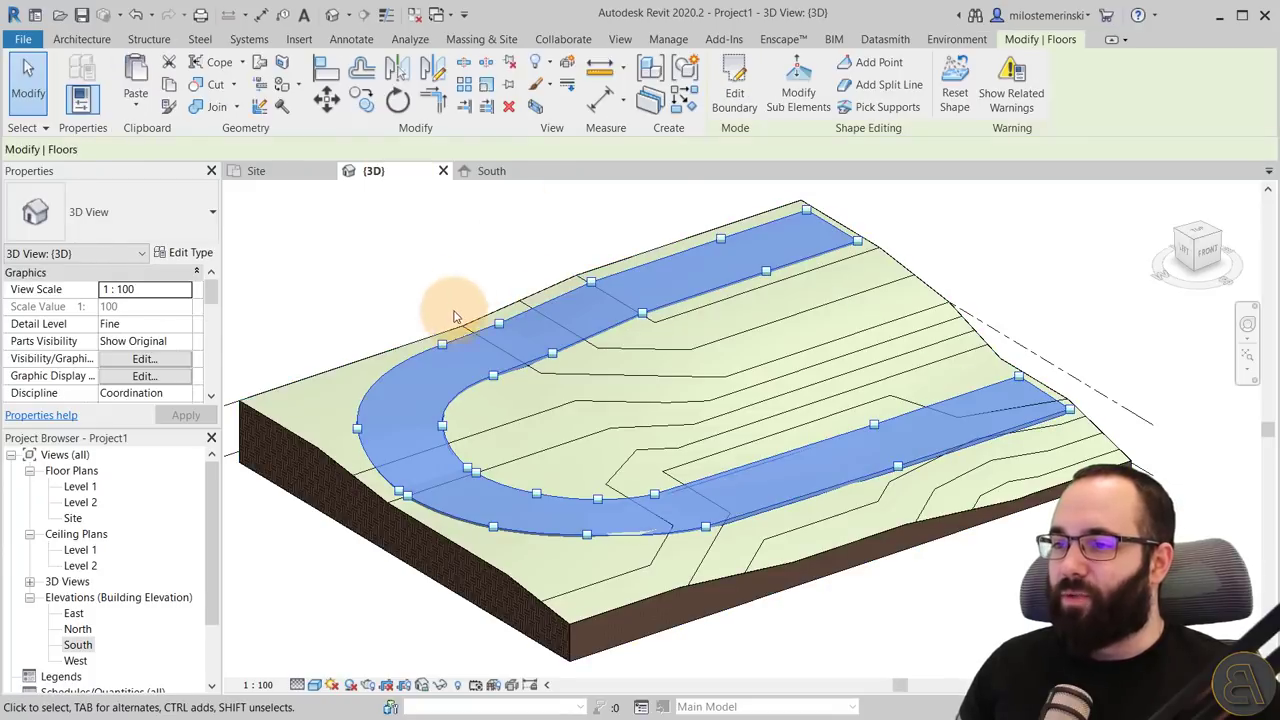
left_click(955, 85)
middle_click_drag(690, 346, 820, 197, "shift")
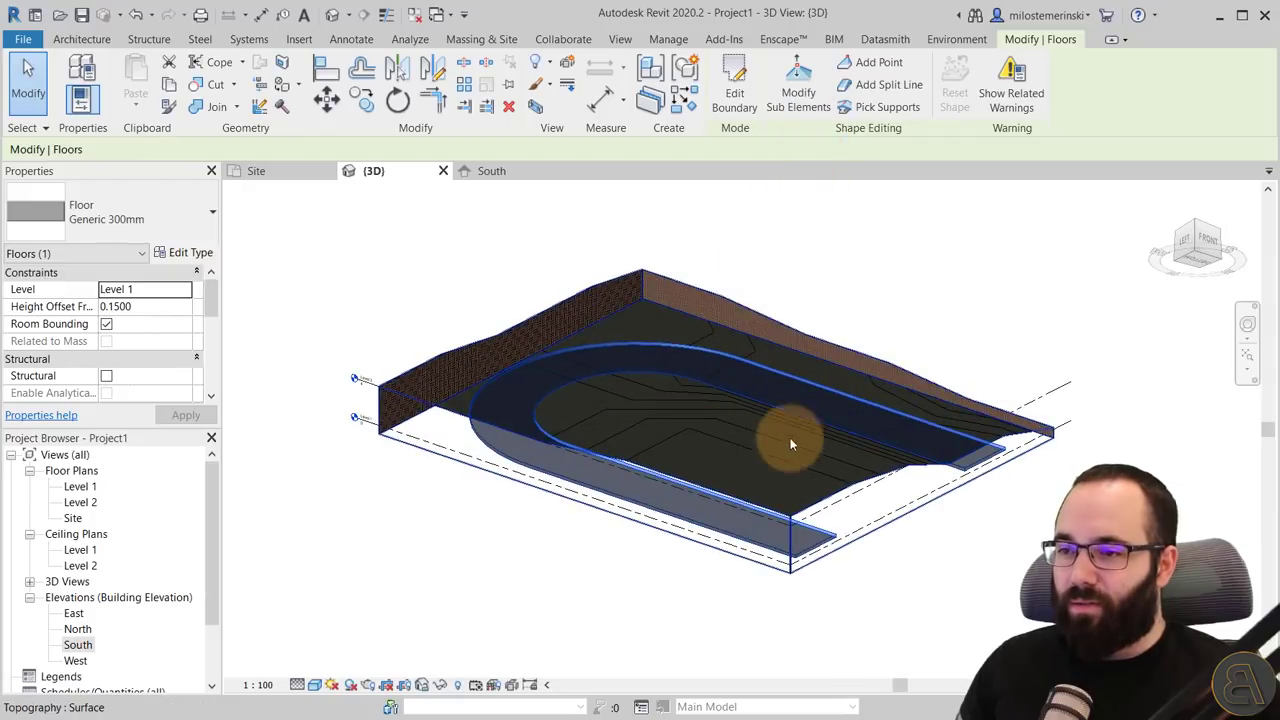
left_click(909, 551)
Orbit around the whole terrain block and bring up the add-in's site tools
scroll(732, 432, "up", 4)
middle_click_drag(732, 432, 731, 354, "shift")
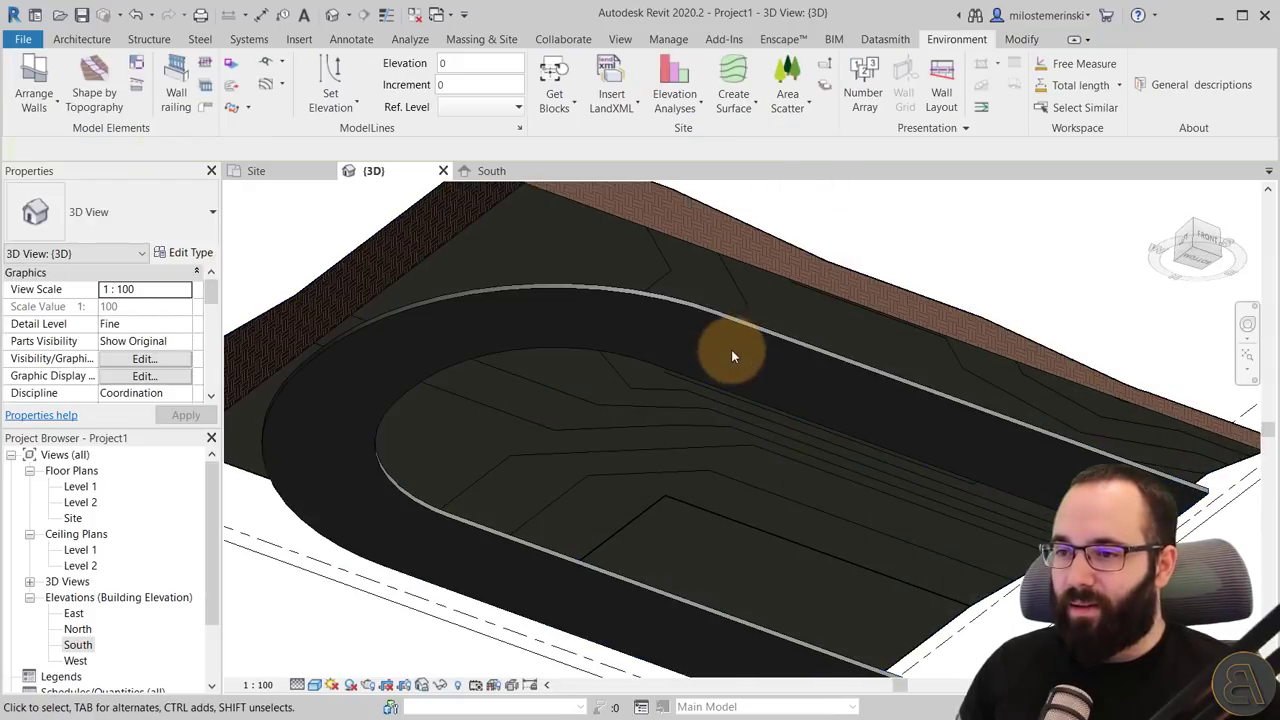
left_click(730, 326)
scroll(685, 273, "down", 5)
middle_click_drag(685, 273, 629, 586, "shift")
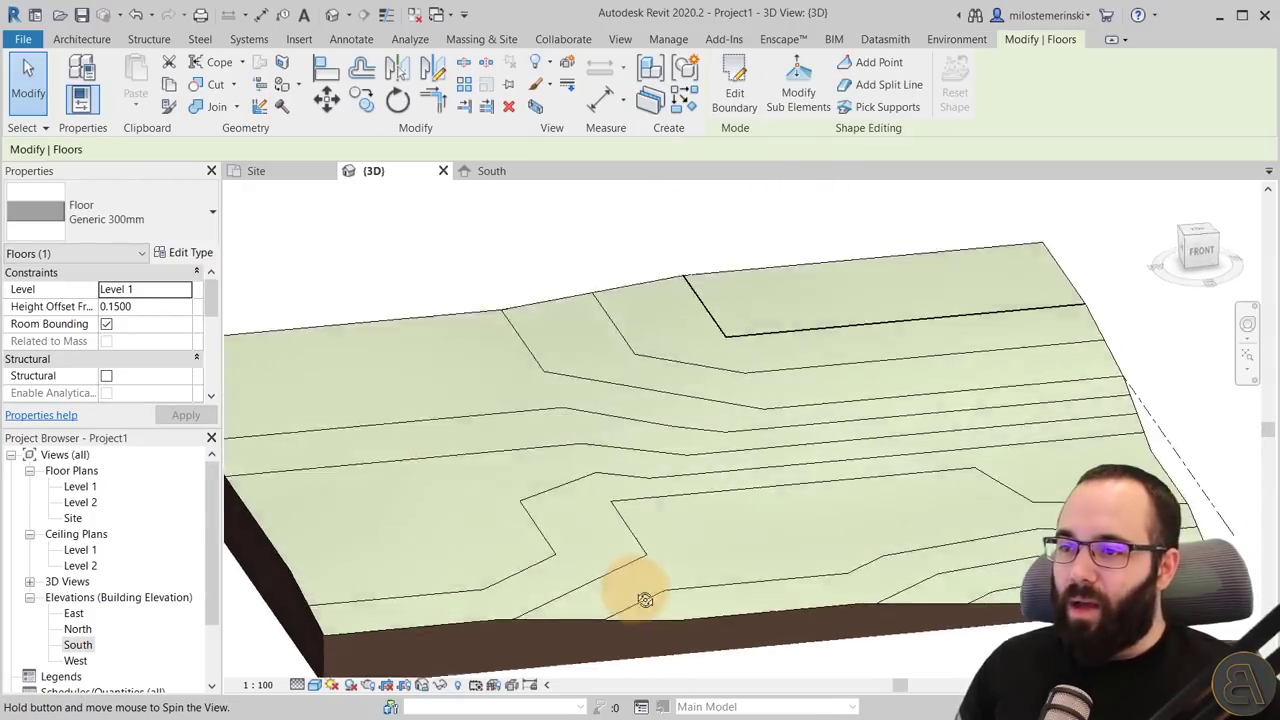
scroll(571, 434, "up", 2)
middle_click_drag(571, 434, 694, 316, "shift")
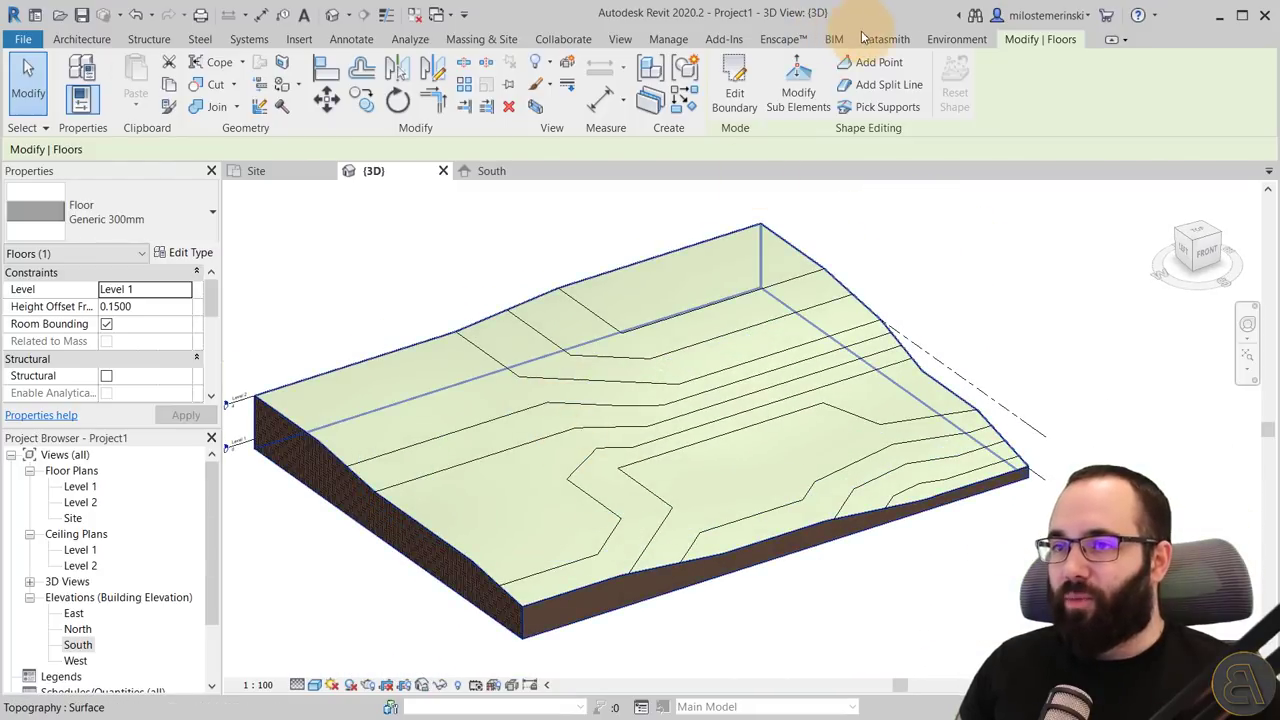
left_click(950, 39)
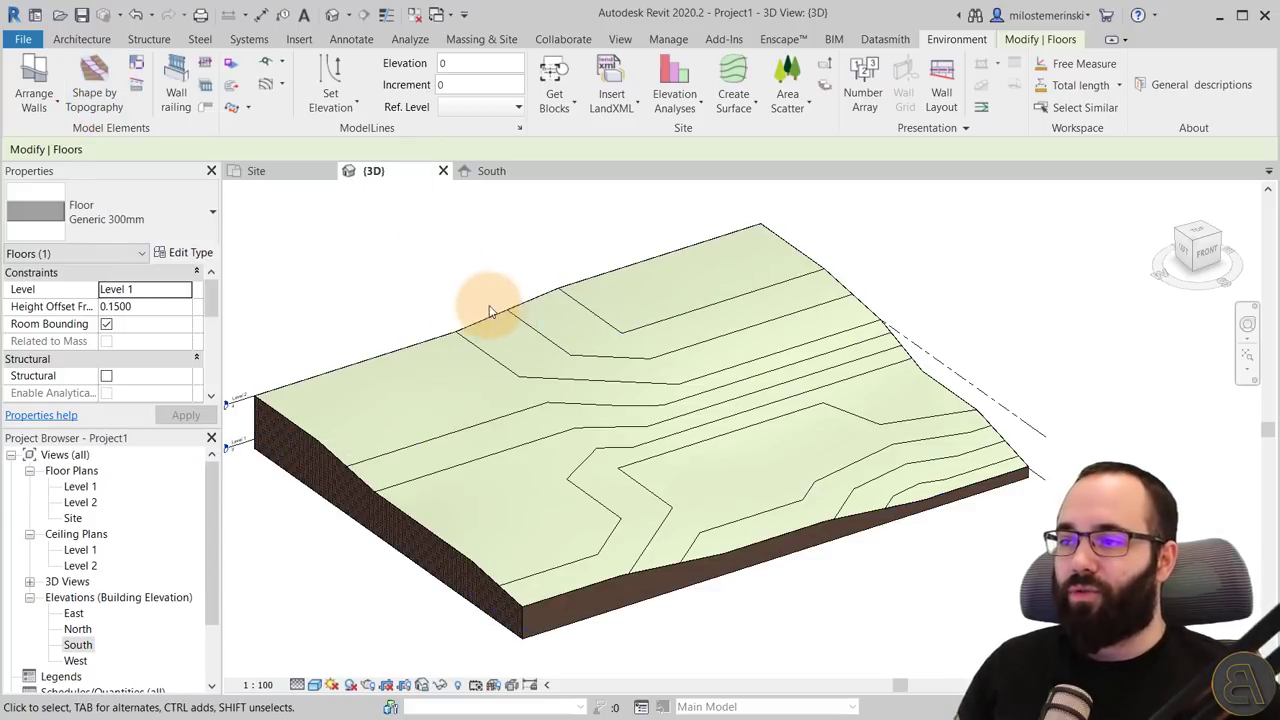
left_click(491, 297)
Select the road floor together with the topography surface
middle_click_drag(950, 413, 834, 491, "shift")
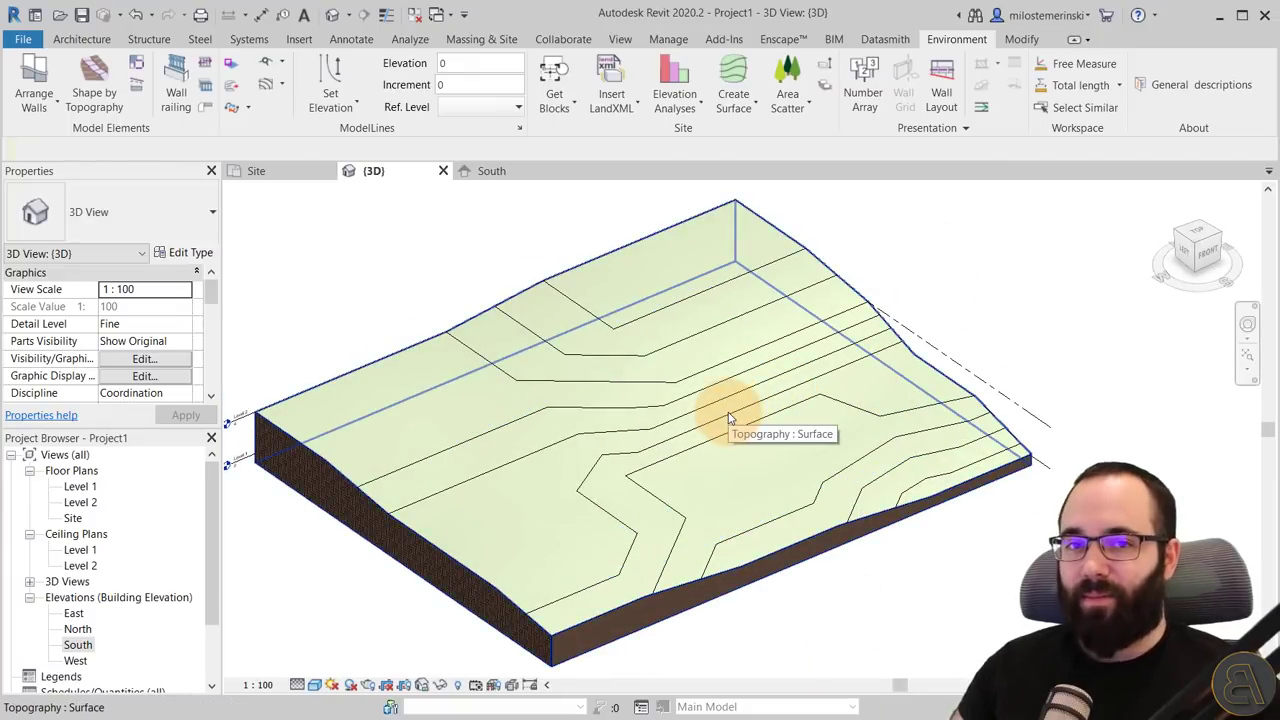
middle_click_drag(534, 409, 759, 572, "shift")
left_click(703, 403)
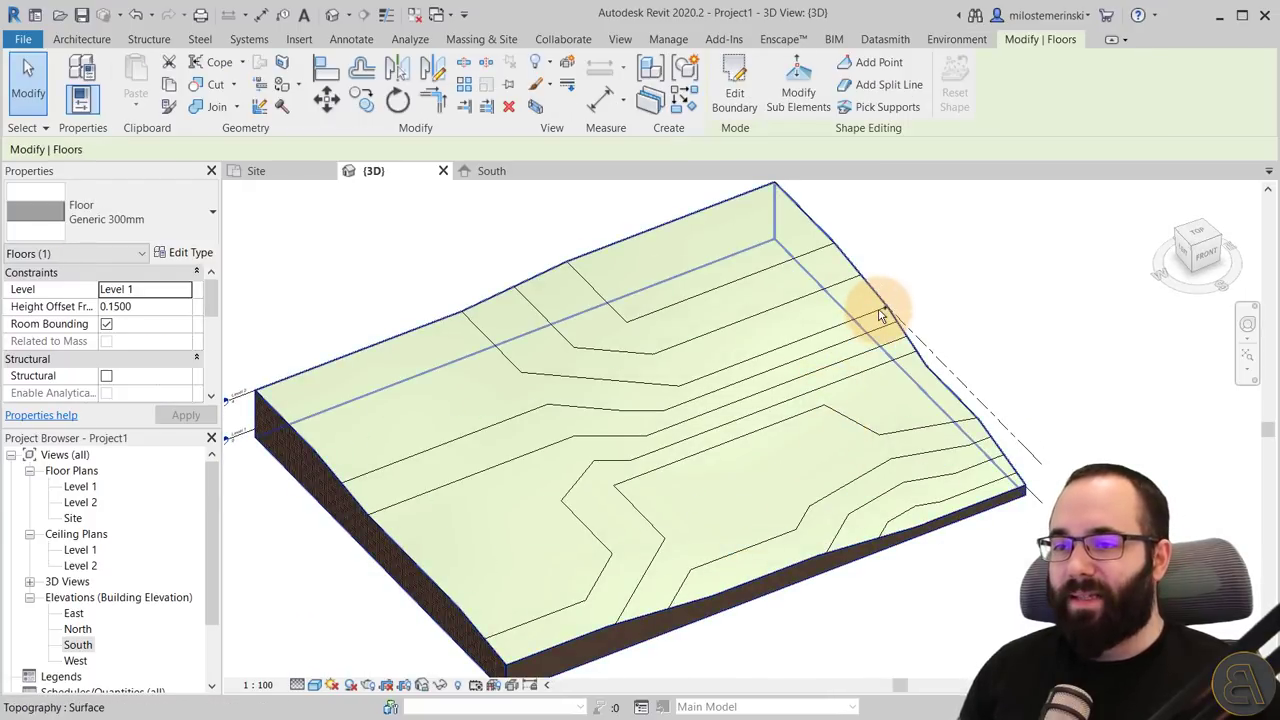
left_click(820, 362, "ctrl")
left_click(958, 40)
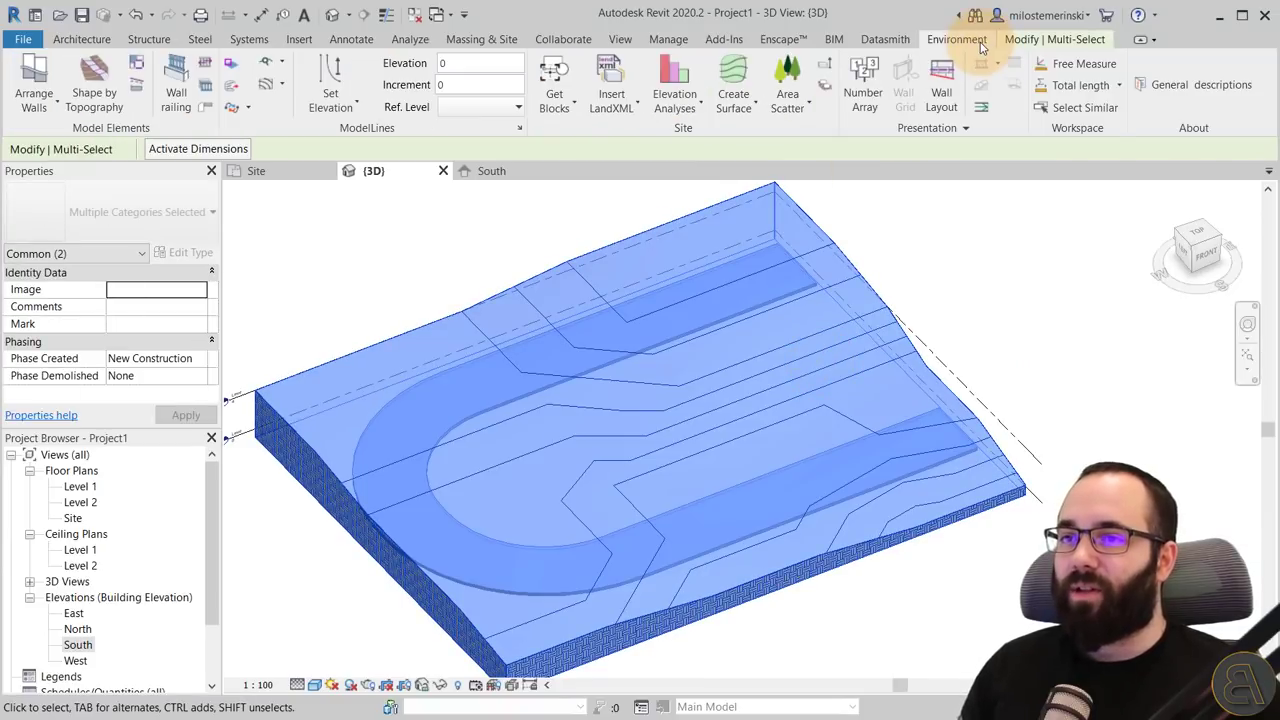
Run Shape by Topography with 15 cm related elevation, Include points and Project to side
left_click(107, 106)
left_click(300, 308)
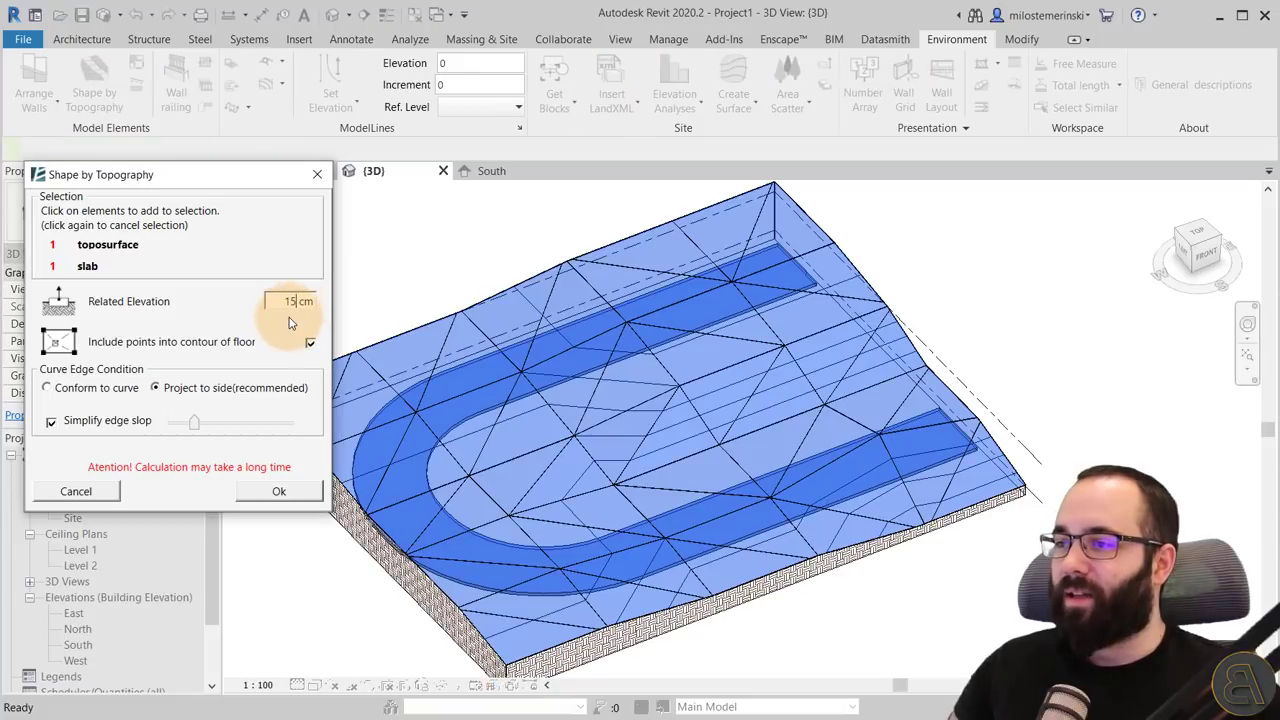
left_click_drag(166, 177, 178, 147)
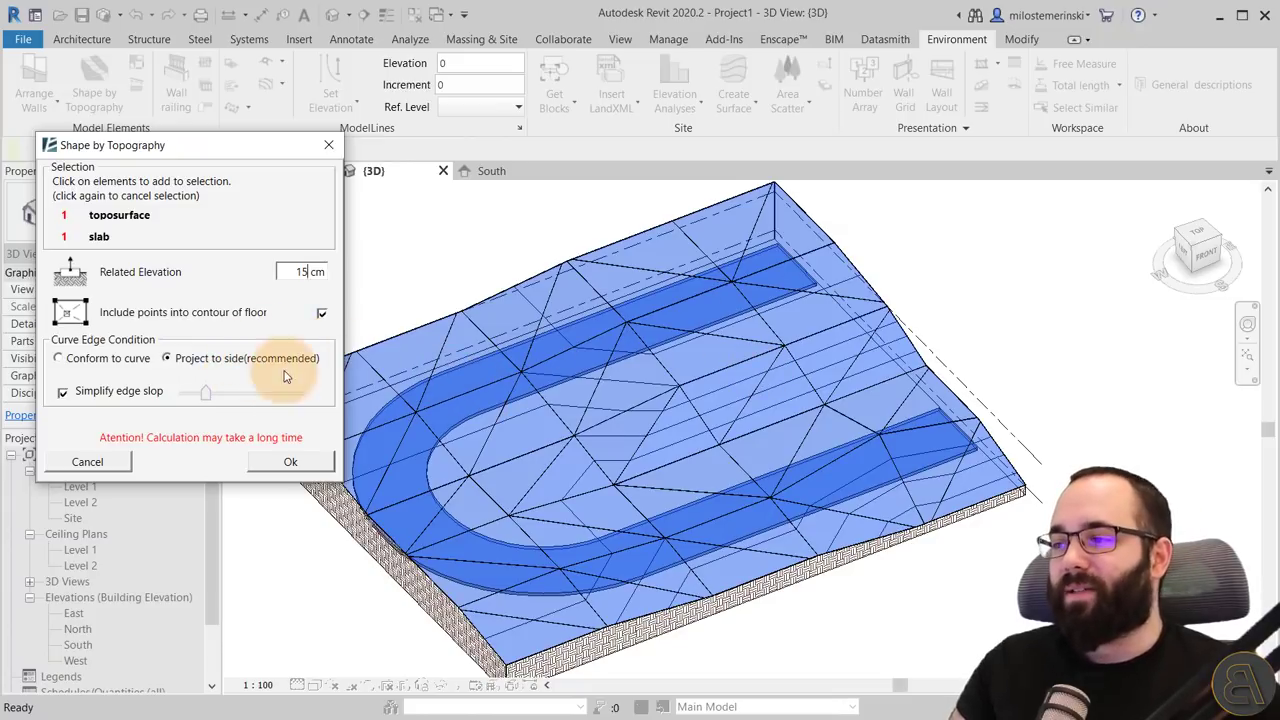
left_click(257, 463)
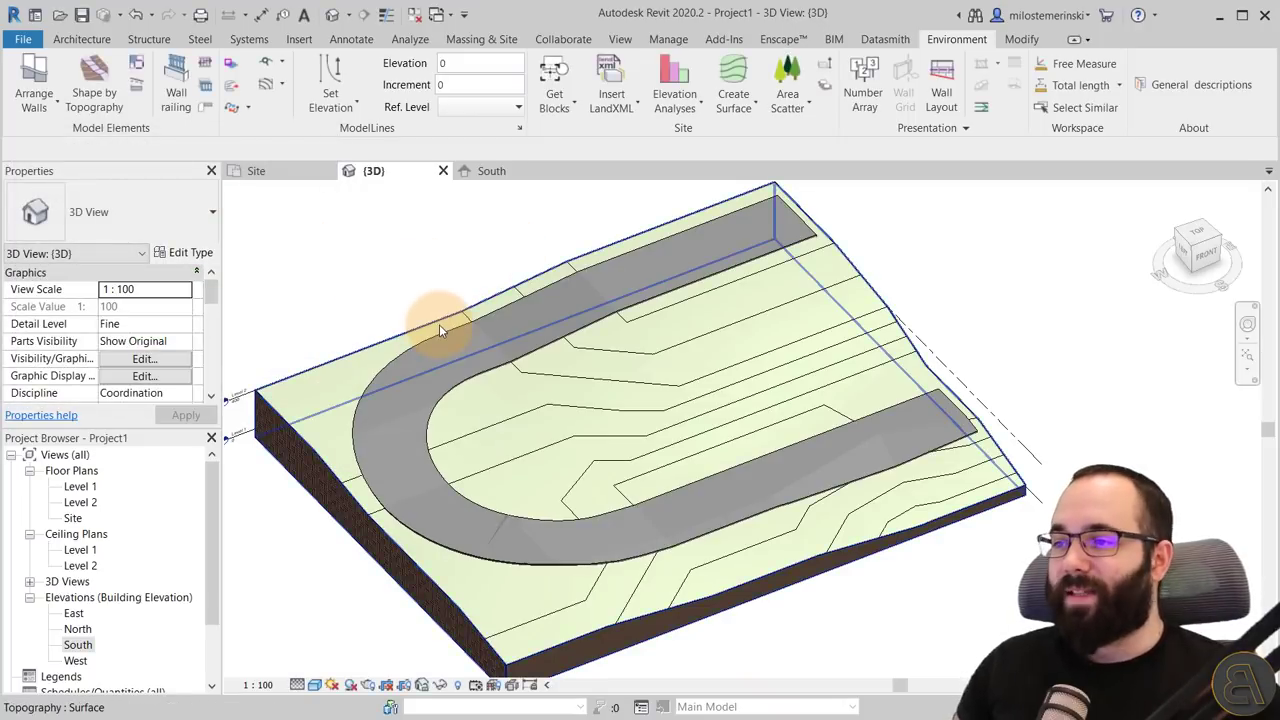
Orbit and zoom around the shaped road floor, selecting it to check its shape points
left_click(454, 334)
middle_click_drag(454, 334, 539, 369, "shift")
key("Escape")
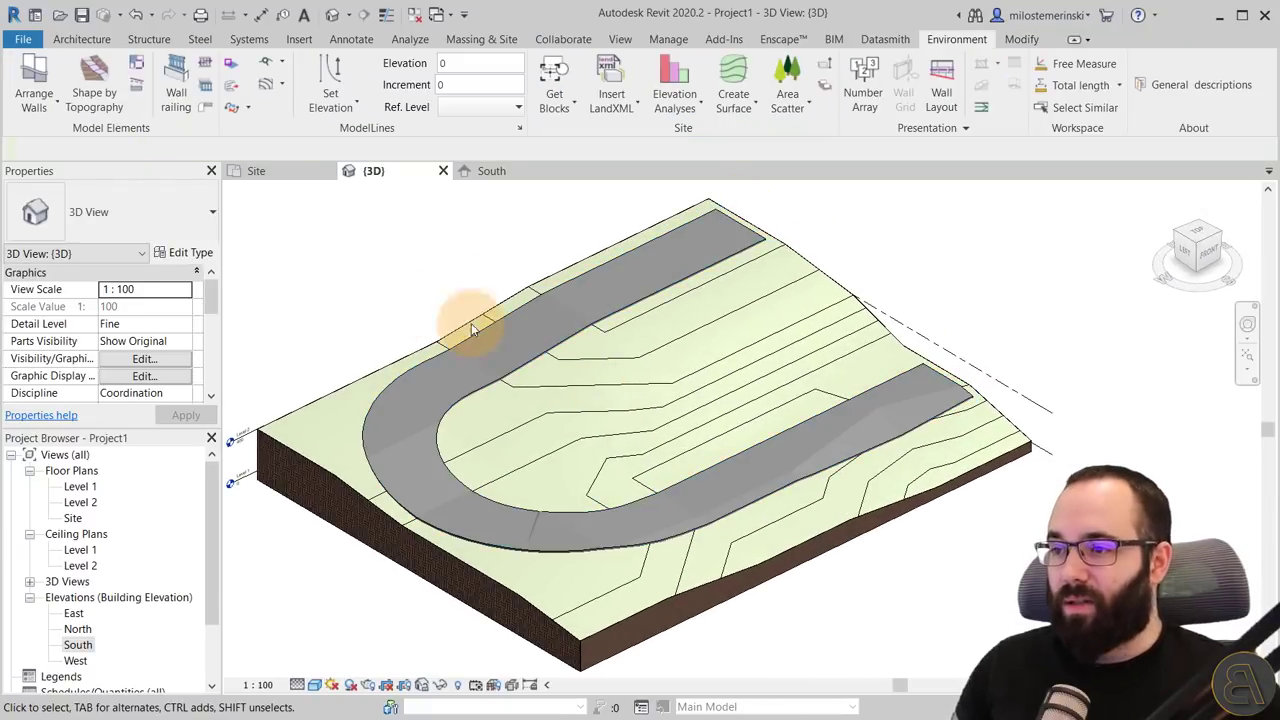
middle_click_drag(471, 329, 552, 378, "shift")
scroll(617, 325, "up", 3)
scroll(552, 378, "up", 2)
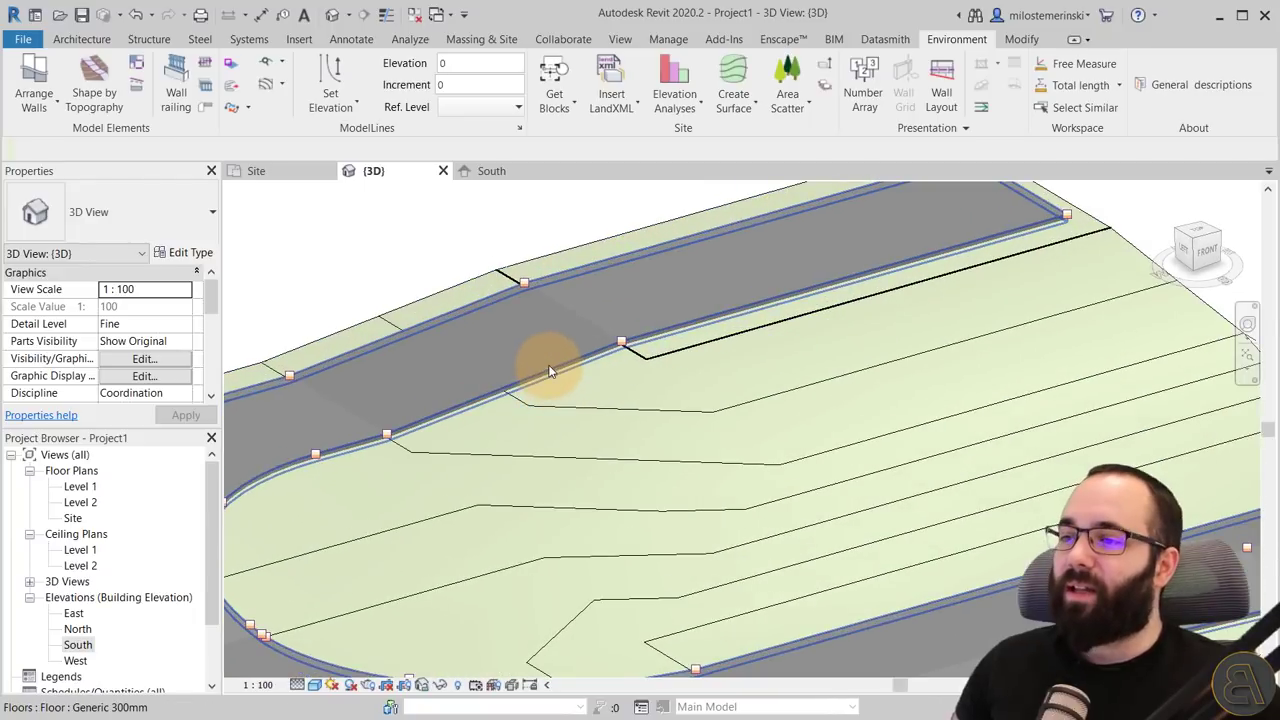
scroll(543, 366, "down", 5)
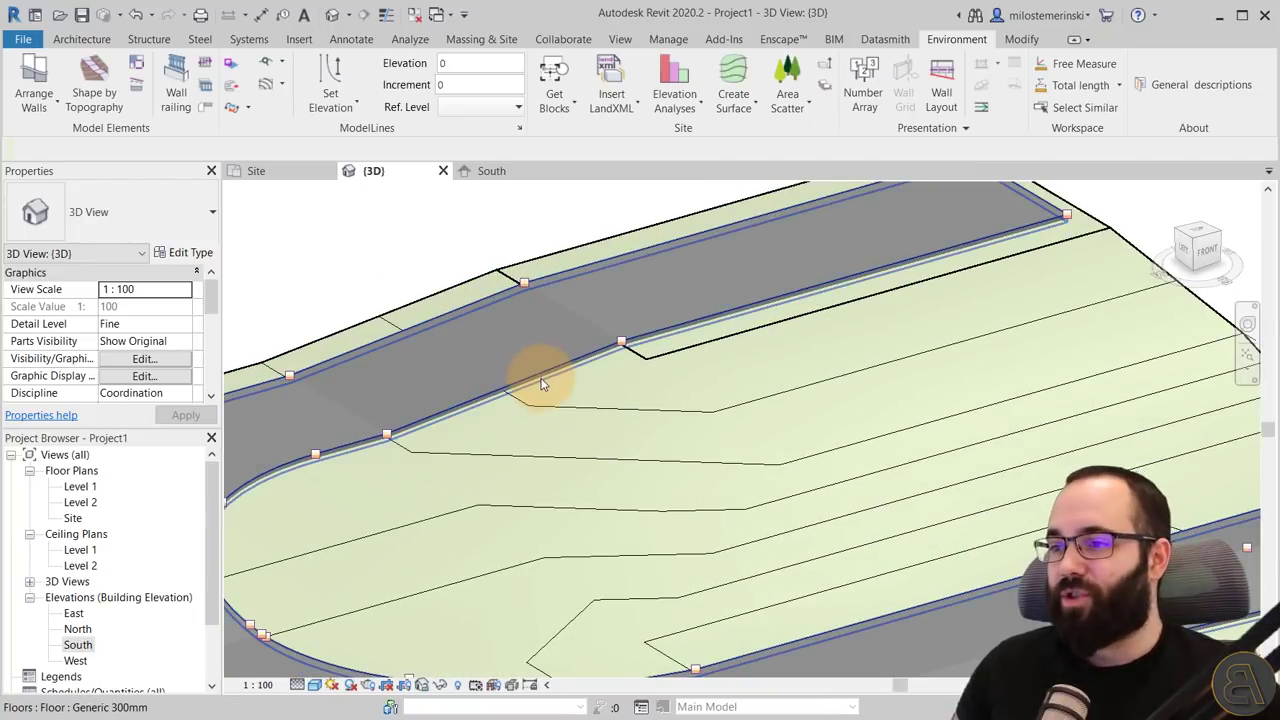
left_click(532, 364)
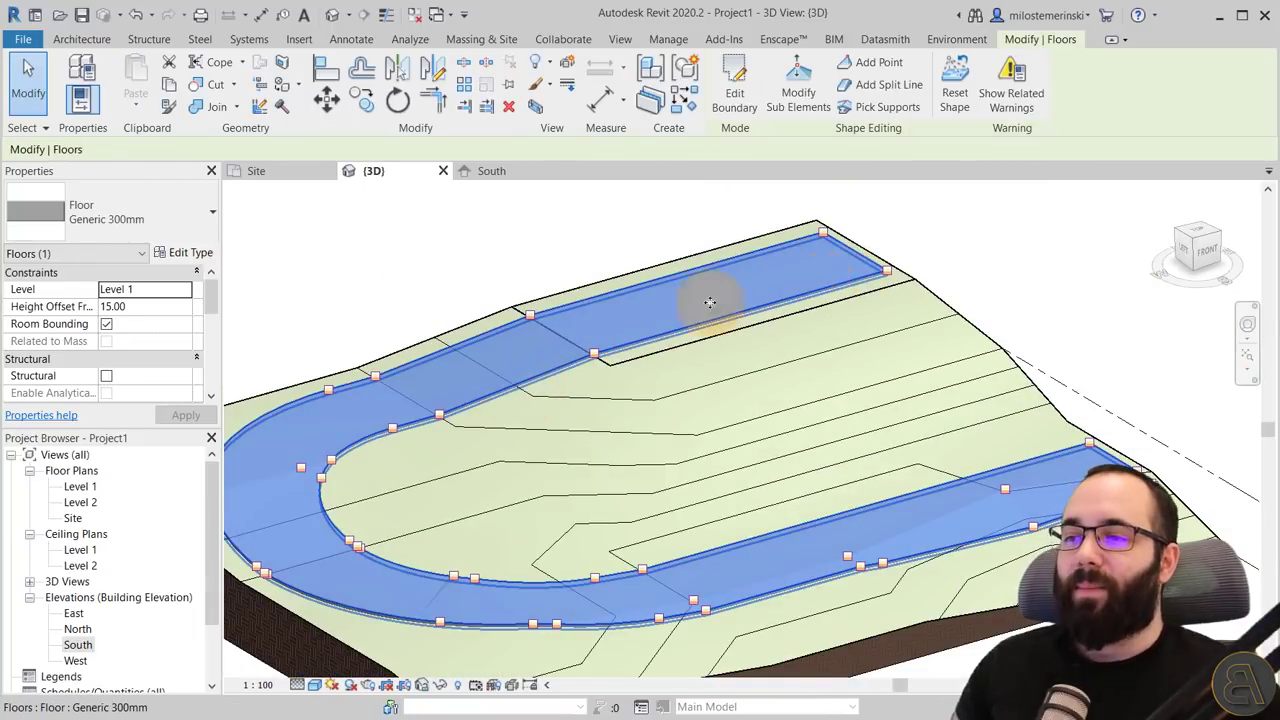
left_click(378, 303)
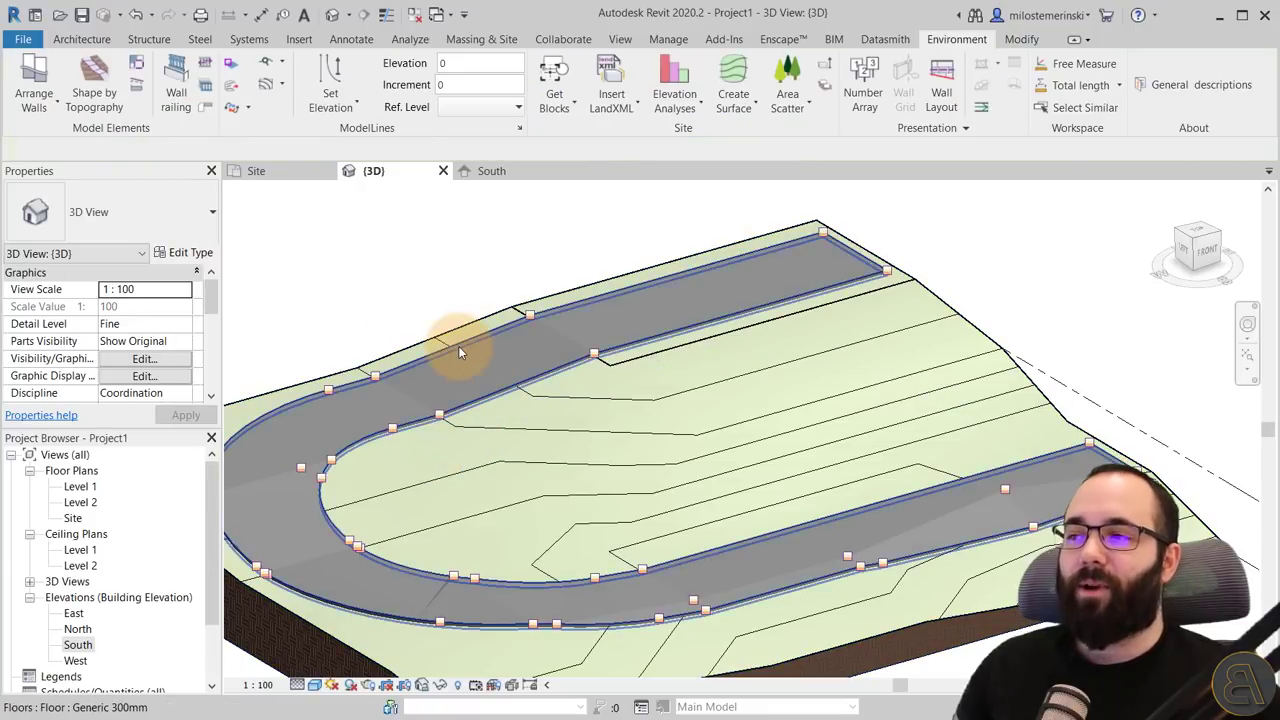
View the road from a new angle, reselect it, and bring back the site tools
left_click(351, 39)
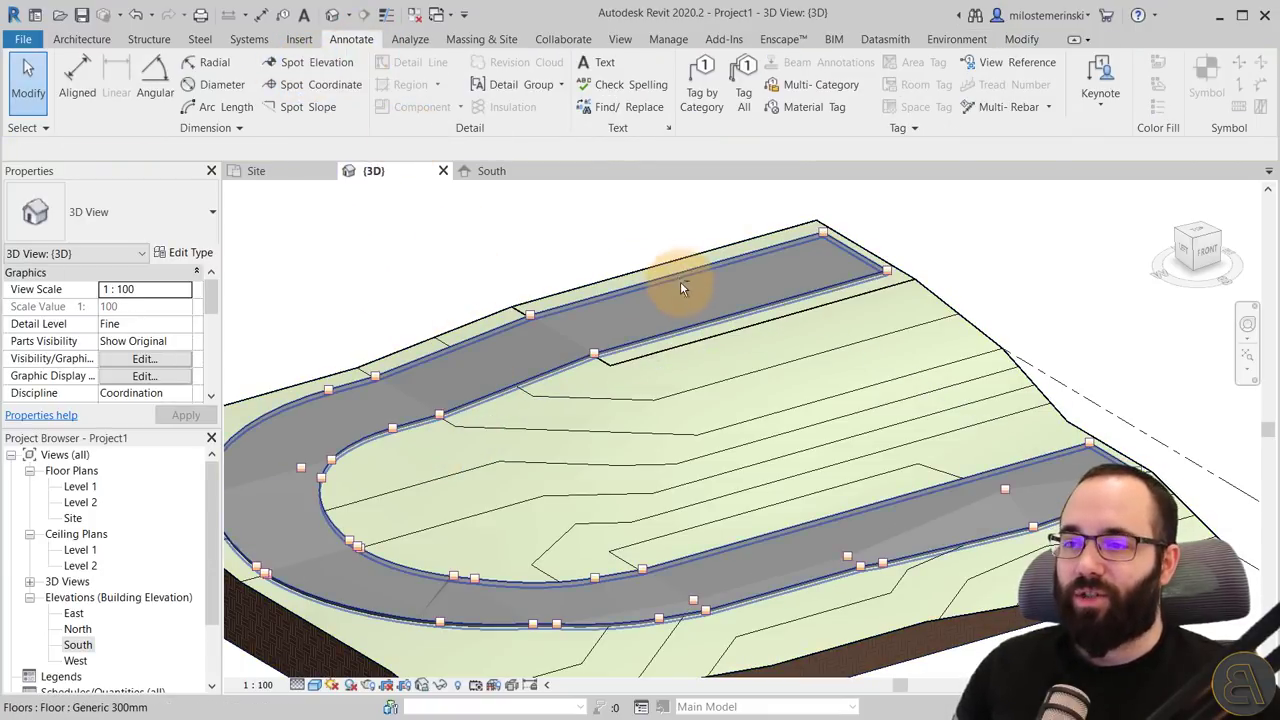
middle_click_drag(680, 281, 429, 277, "shift")
scroll(609, 343, "down", 5)
scroll(627, 344, "up", 2)
scroll(592, 305, "up", 3)
left_click(607, 307)
left_click(429, 277)
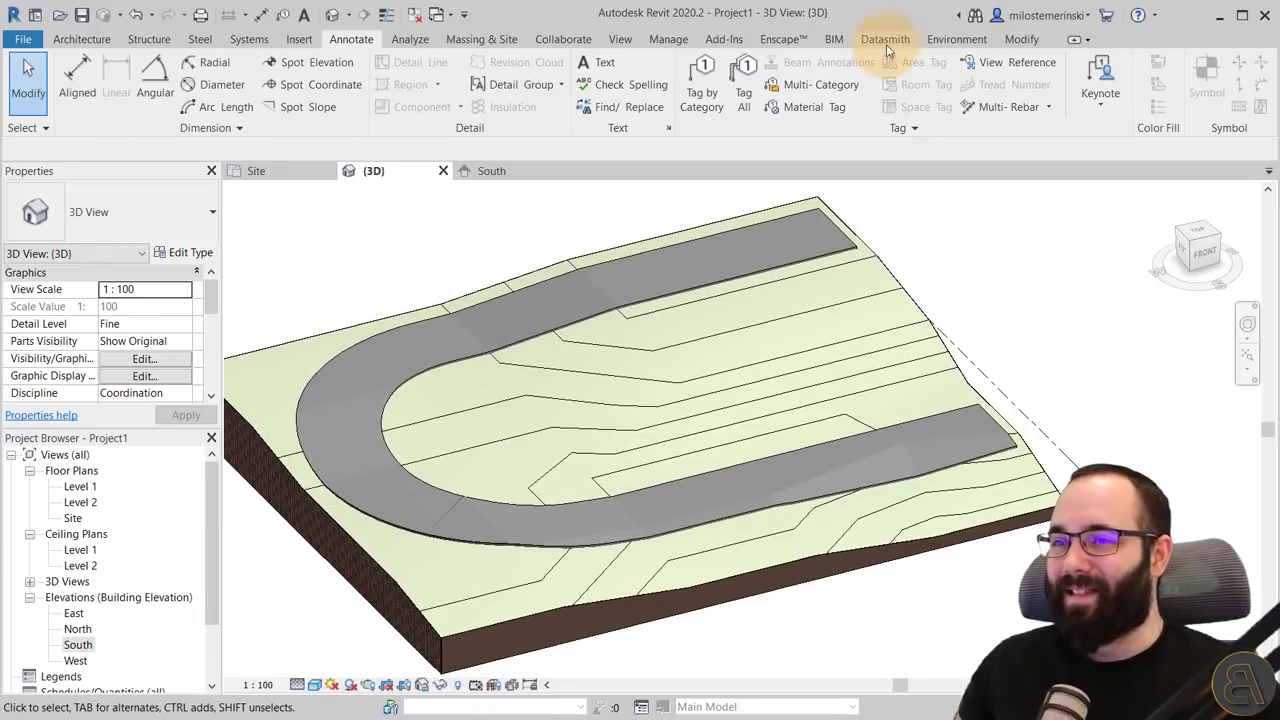
left_click(957, 41)
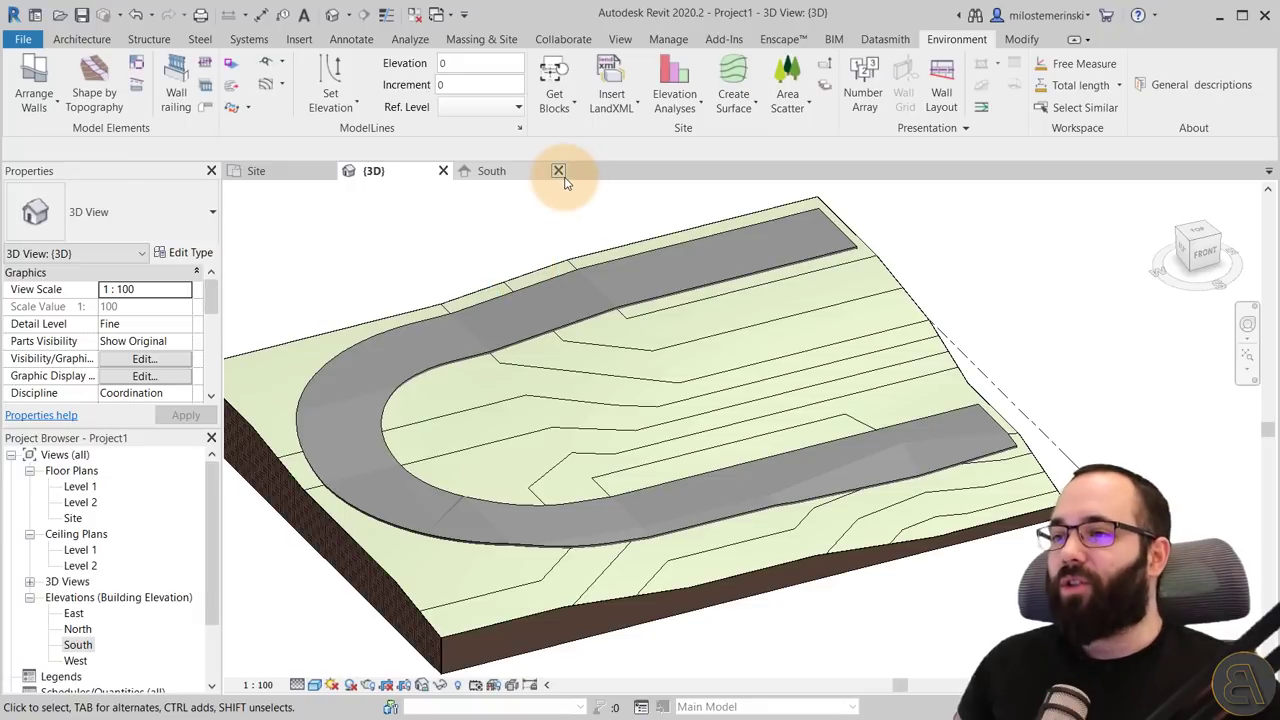
left_click(622, 90)
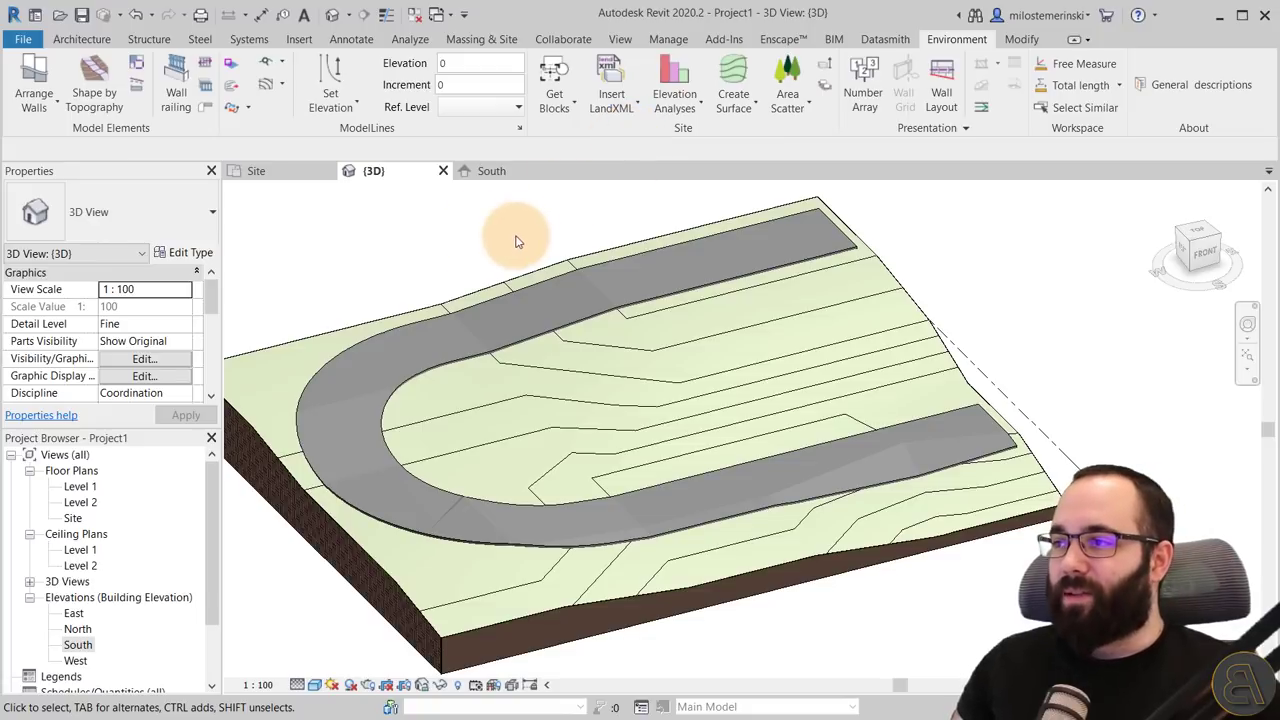
Create a new project from the DefaultMetric template
left_click(28, 46)
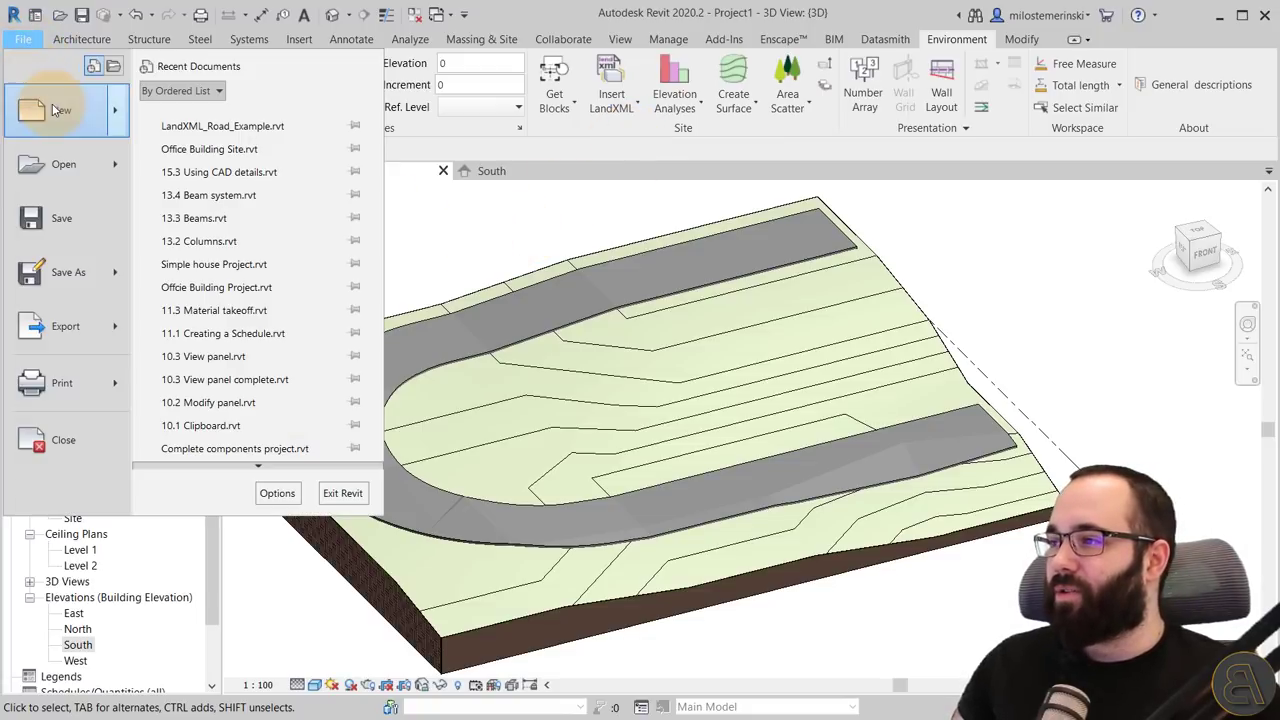
mouse_move(56, 111)
left_click(211, 129)
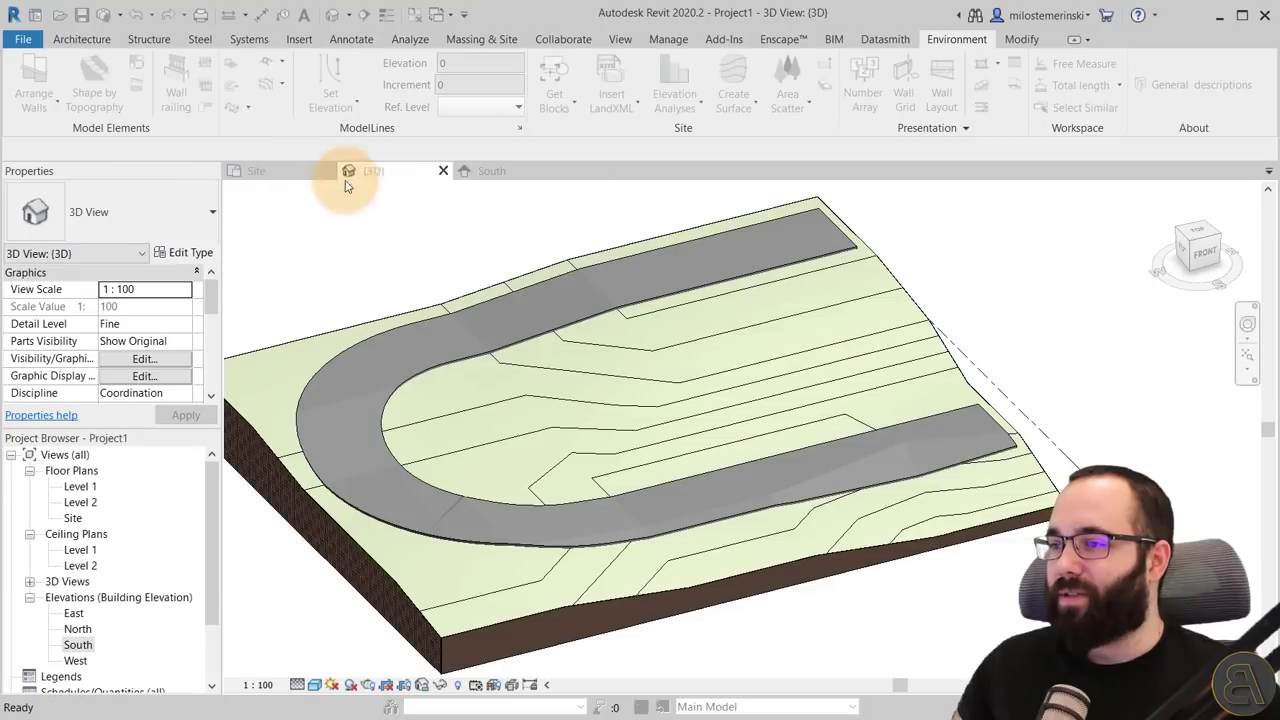
left_click(440, 199)
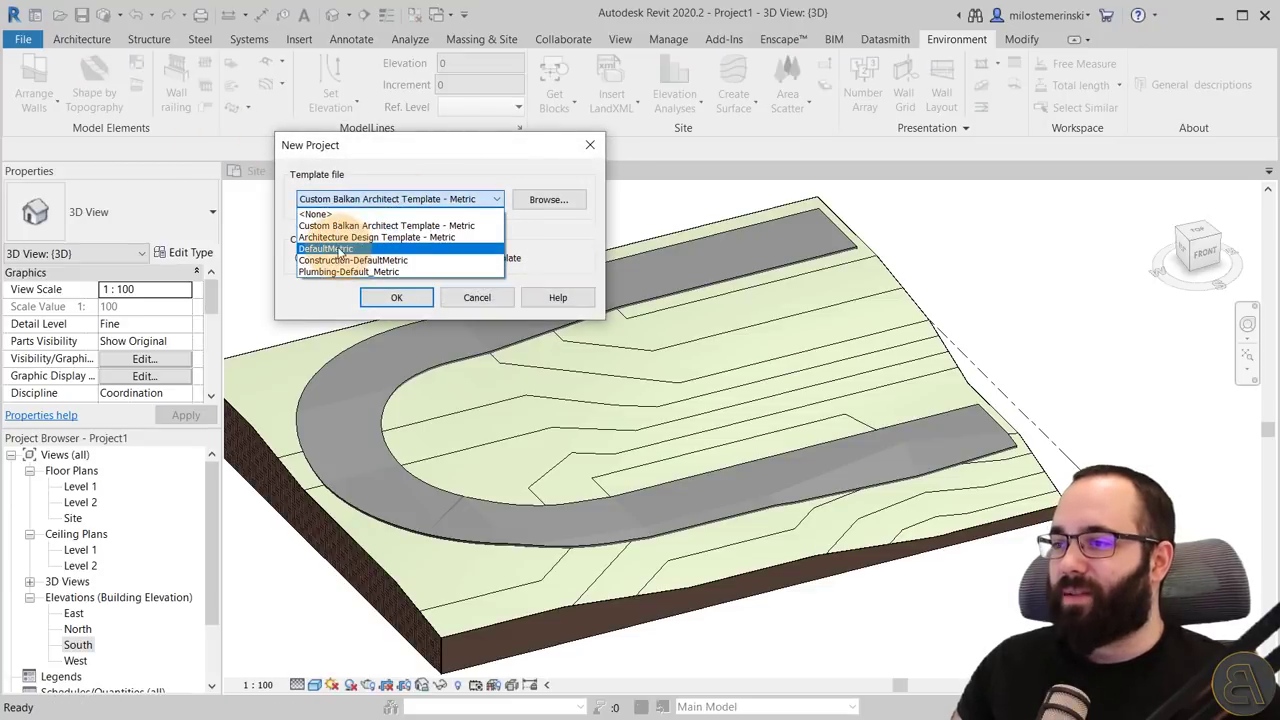
left_click(341, 249)
left_click(393, 299)
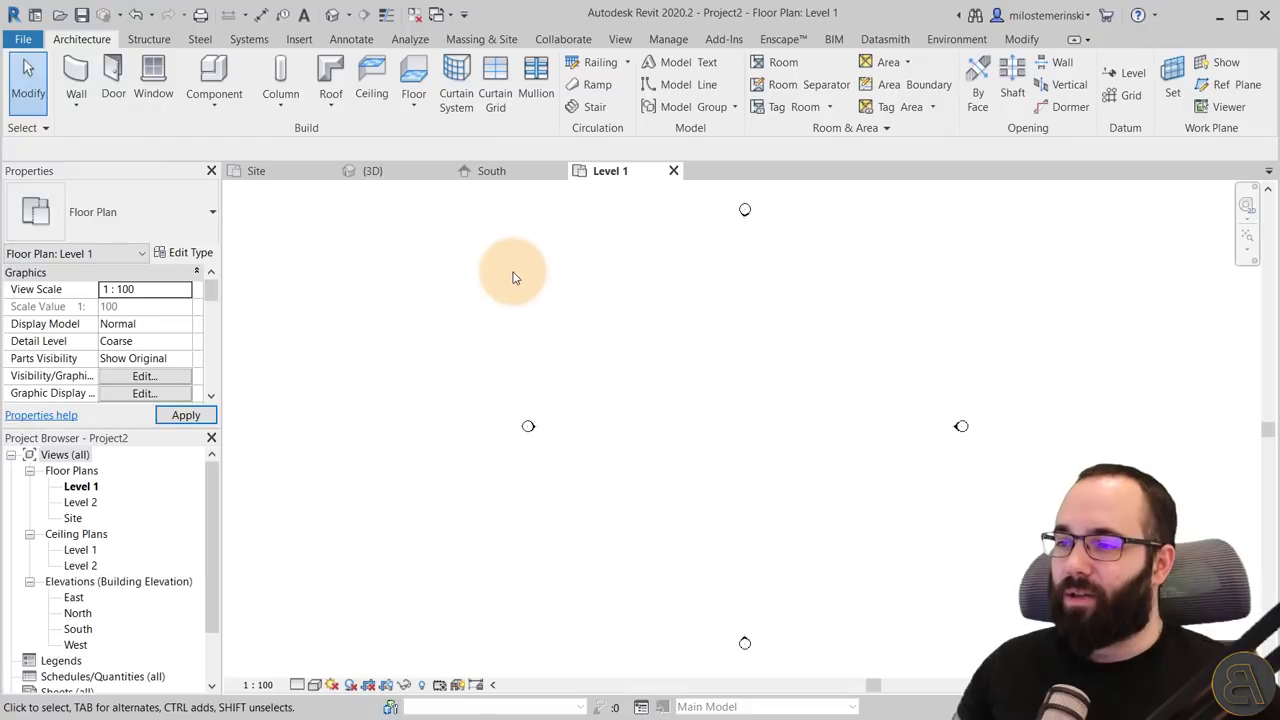
Pan the Level 1 plan and start Link CAD from the Insert tab
middle_click_drag(706, 357, 540, 352)
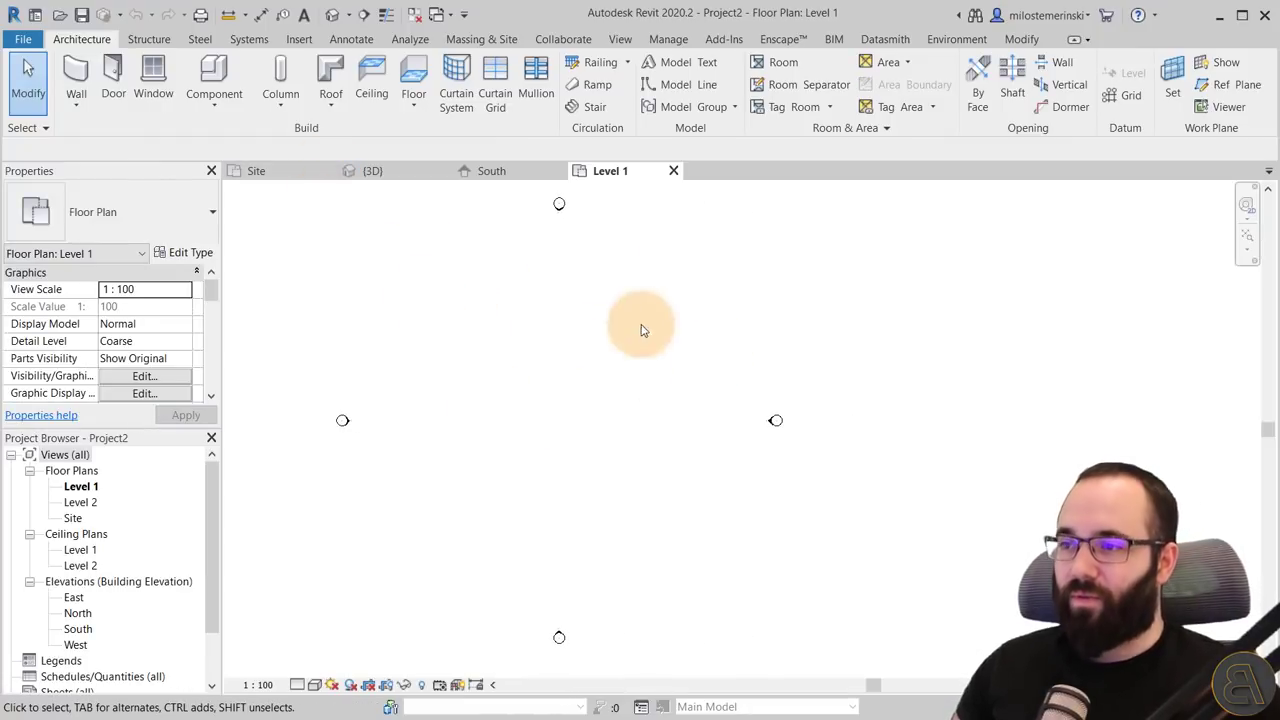
left_click(301, 40)
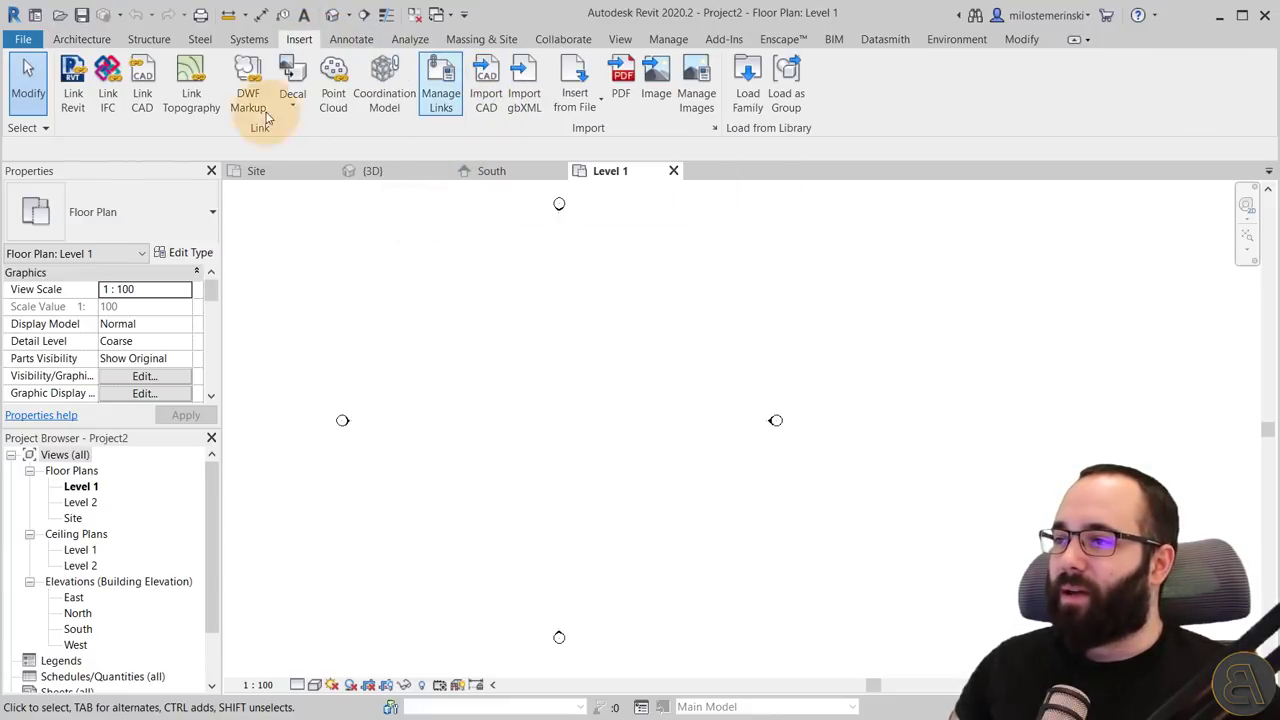
left_click(140, 94)
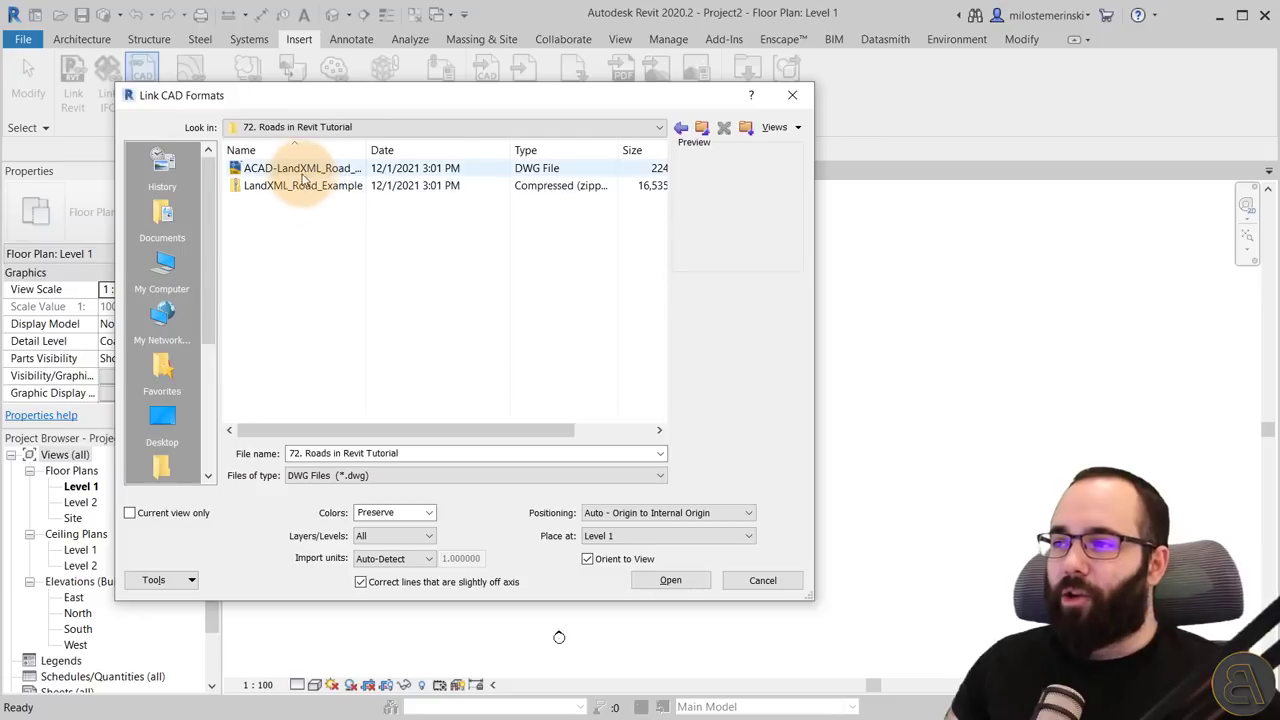
Link ACAD-LandXML_Road_Example.dwg into Project2's Level 1 plan and pan to it
left_click(260, 169)
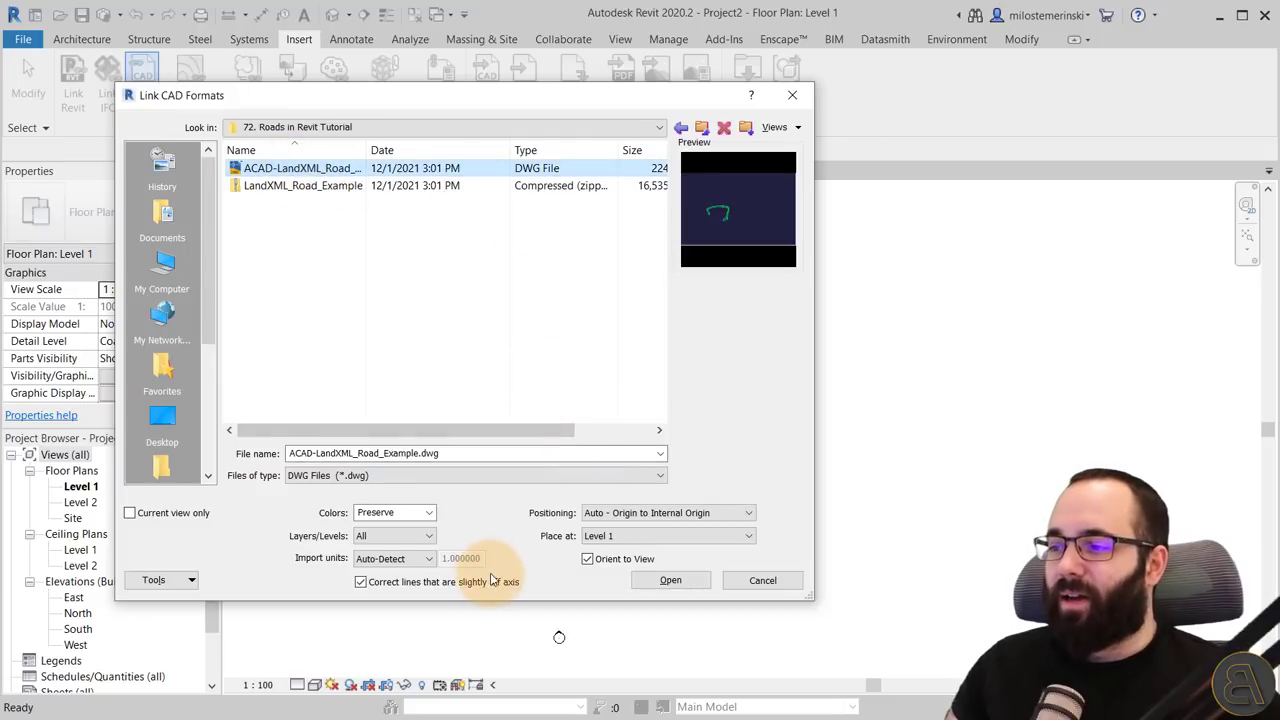
left_click(668, 581)
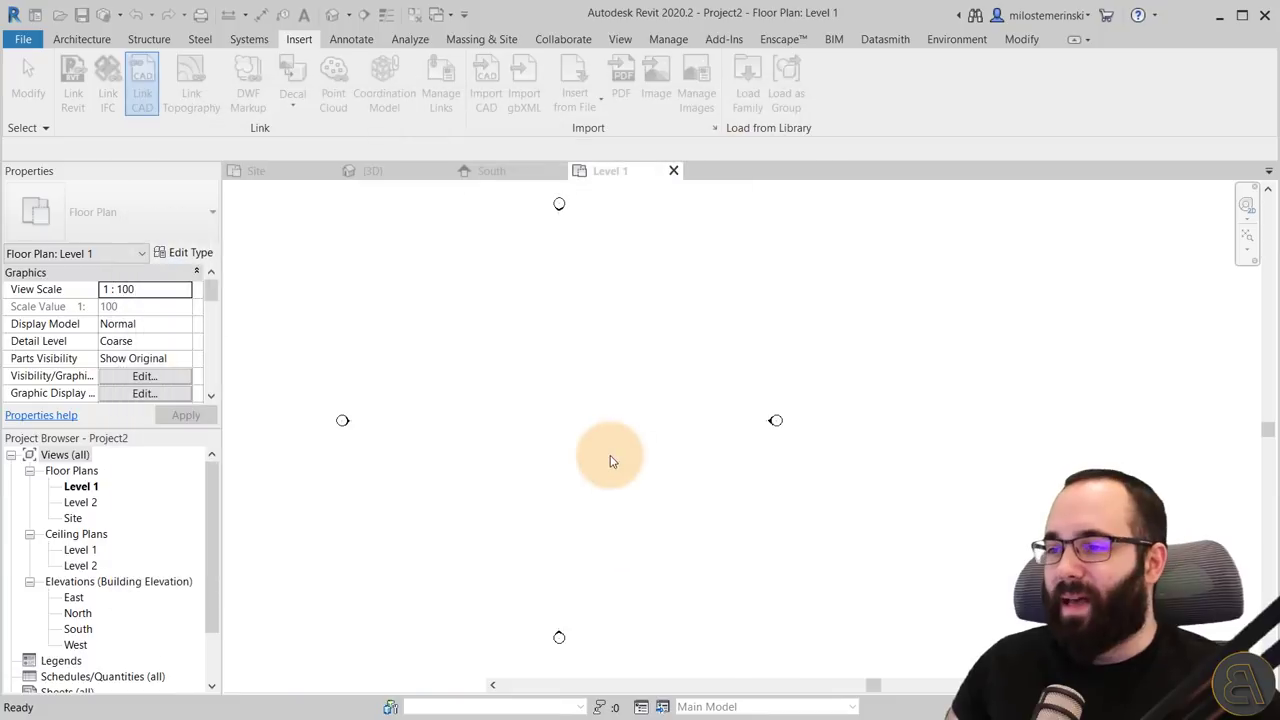
scroll(720, 467, "down", 6)
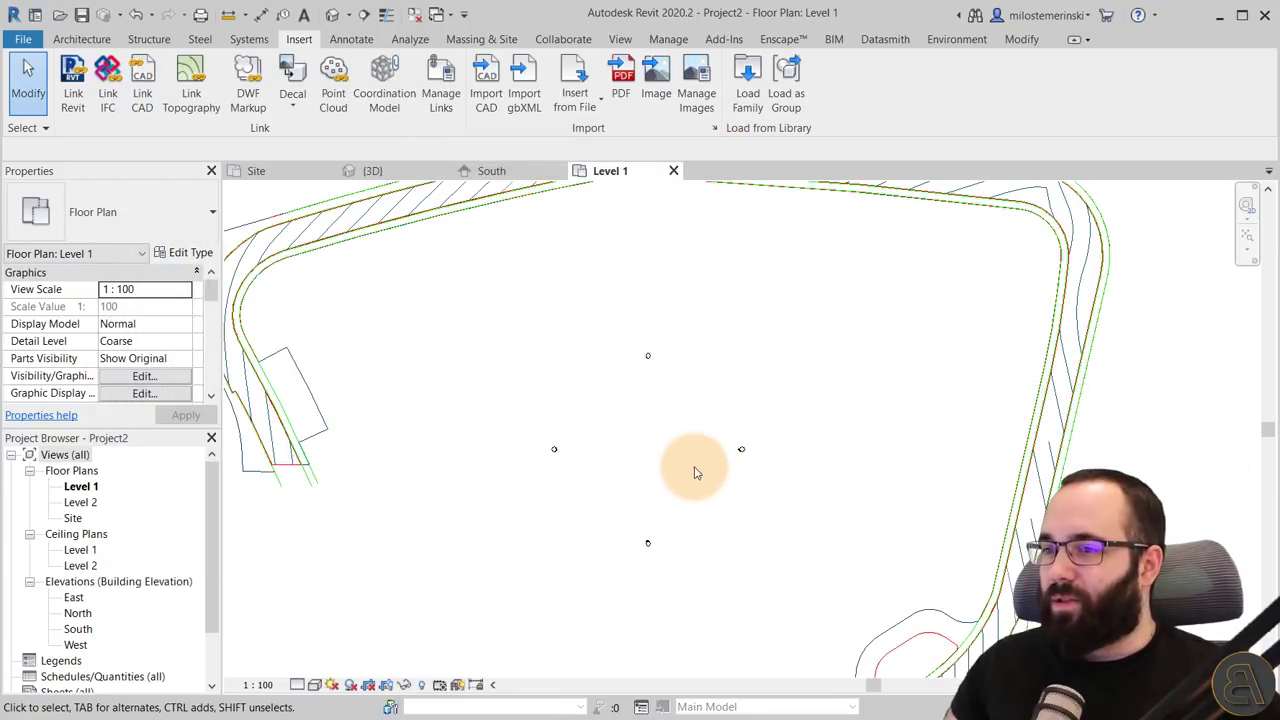
middle_click_drag(682, 459, 655, 447)
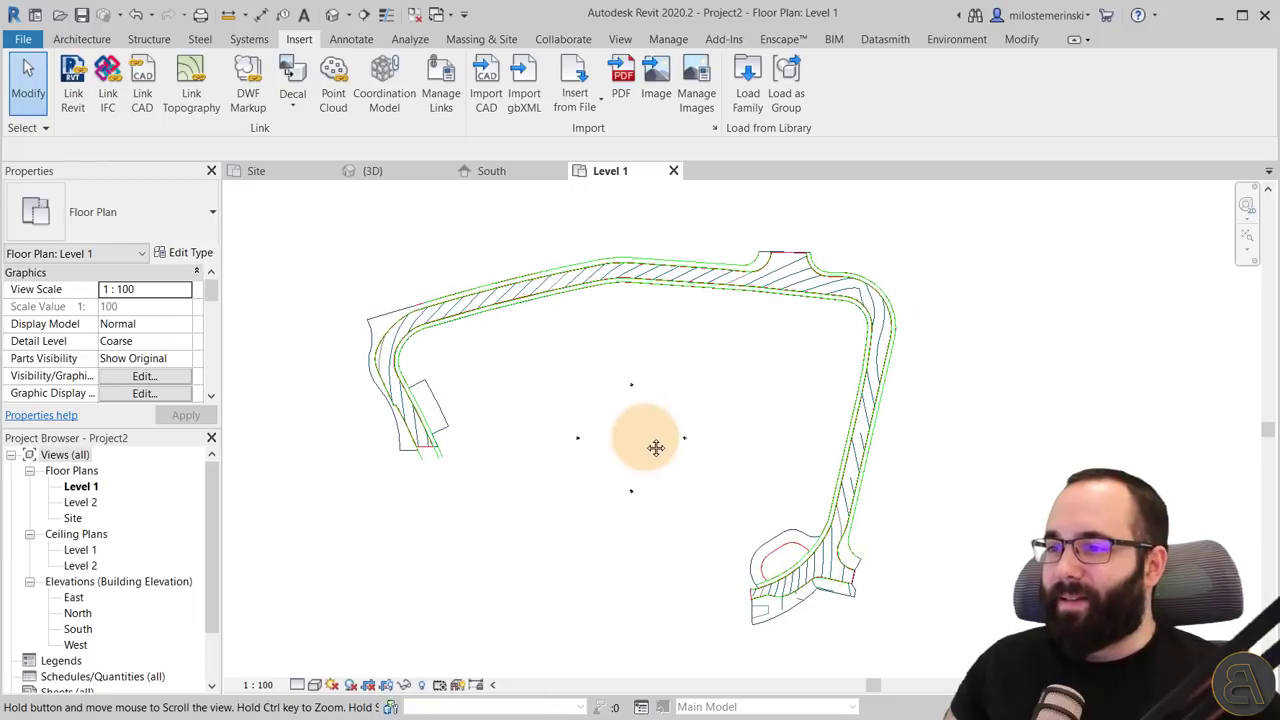
Acquire coordinates from the linked road DWG, confirming they're already shared, then view Project1's 3D model
left_click(562, 42)
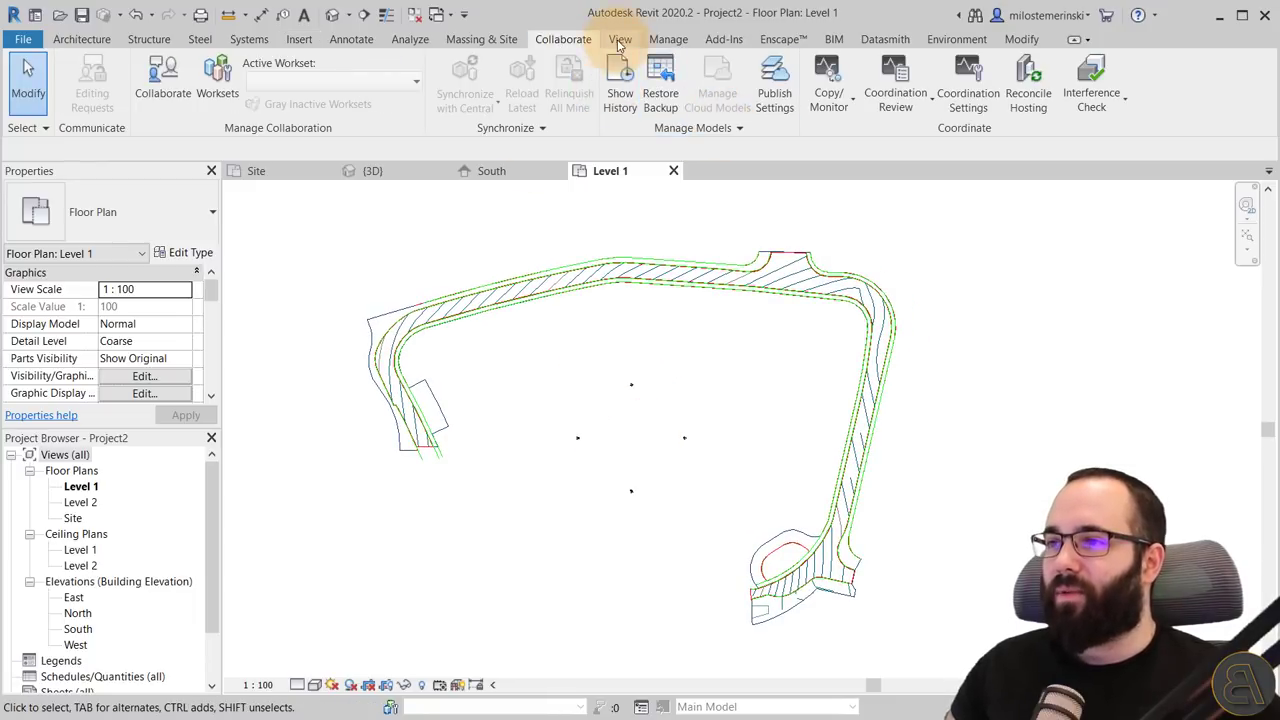
left_click(668, 40)
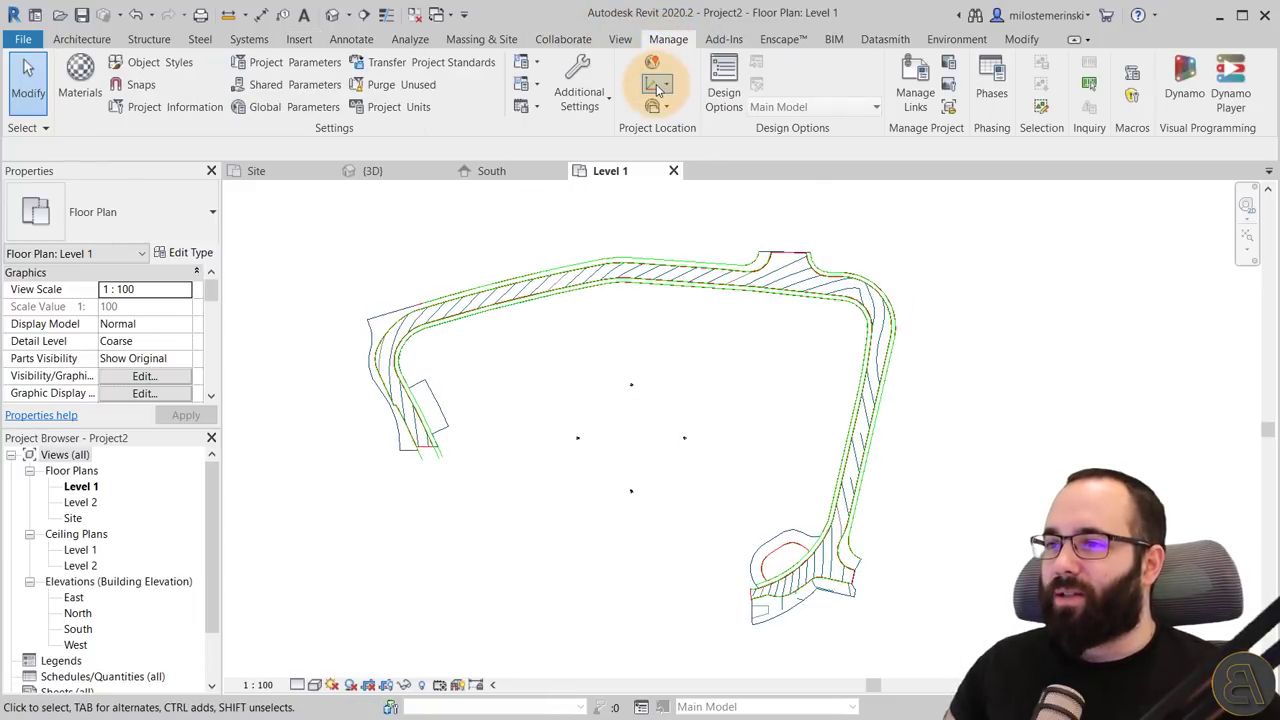
left_click(657, 90)
left_click(740, 111)
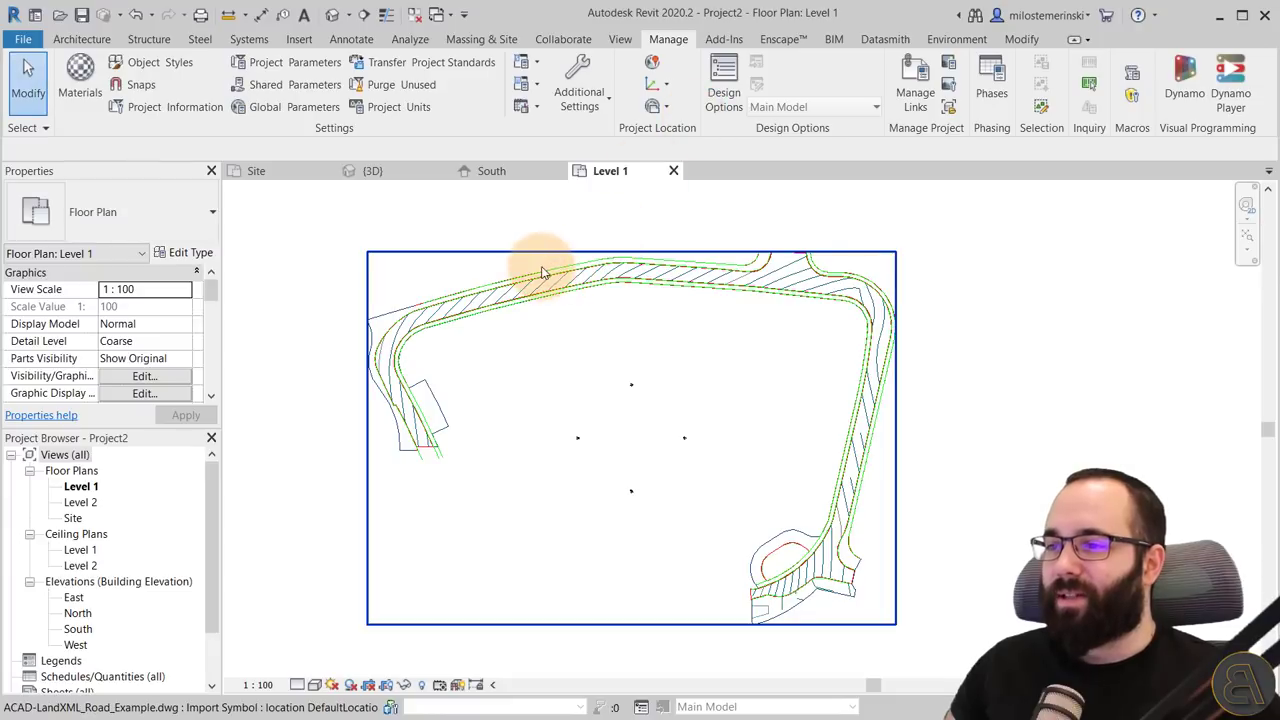
left_click(594, 278)
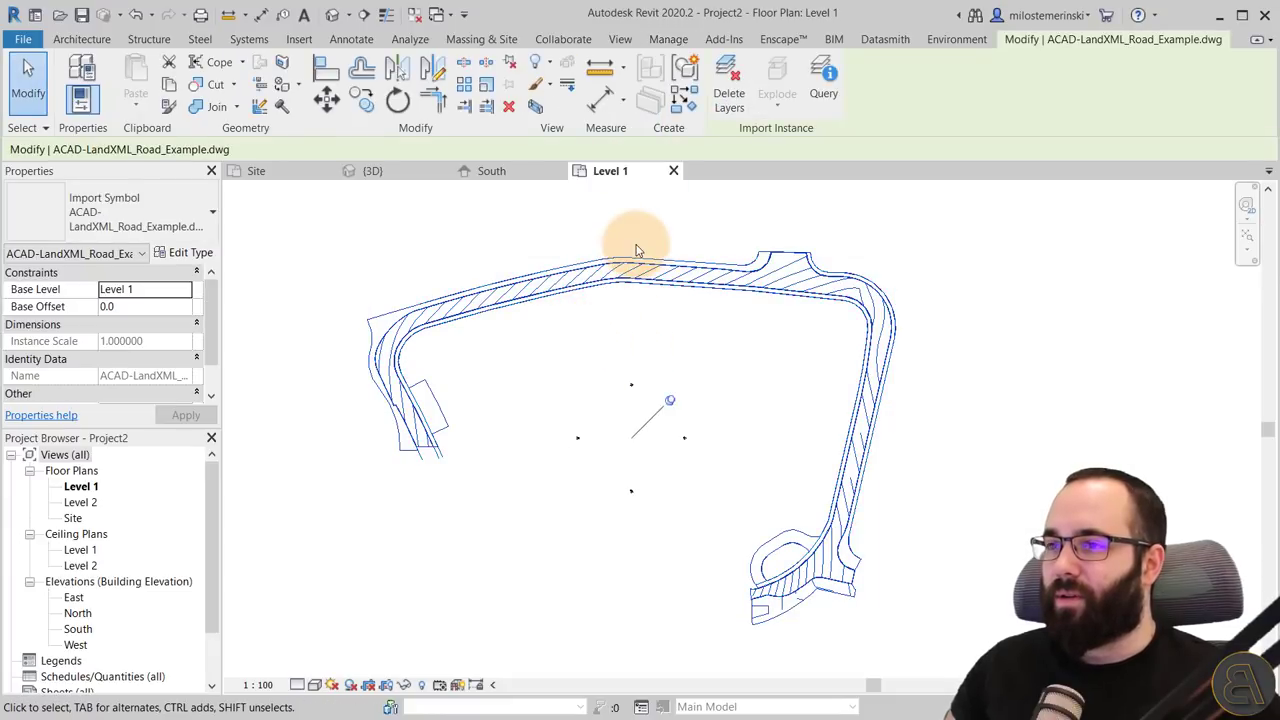
key("Escape")
left_click(652, 84)
left_click(729, 111)
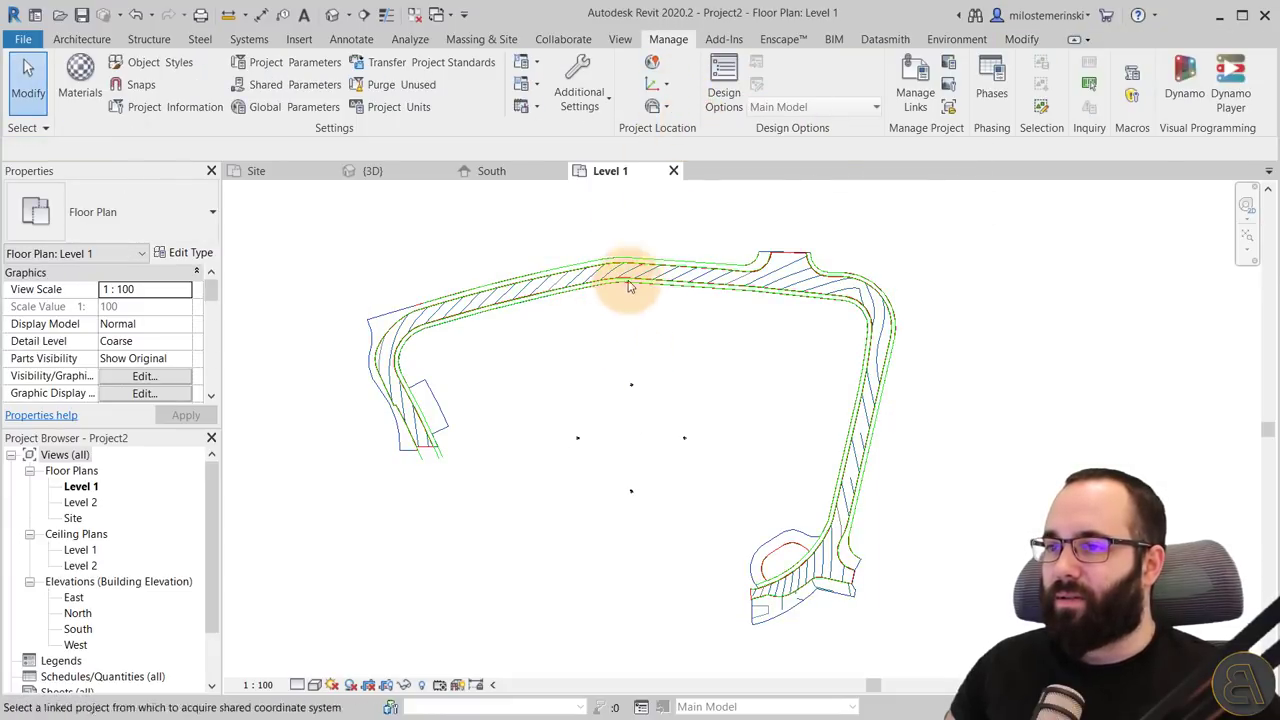
left_click(618, 279)
left_click(749, 391)
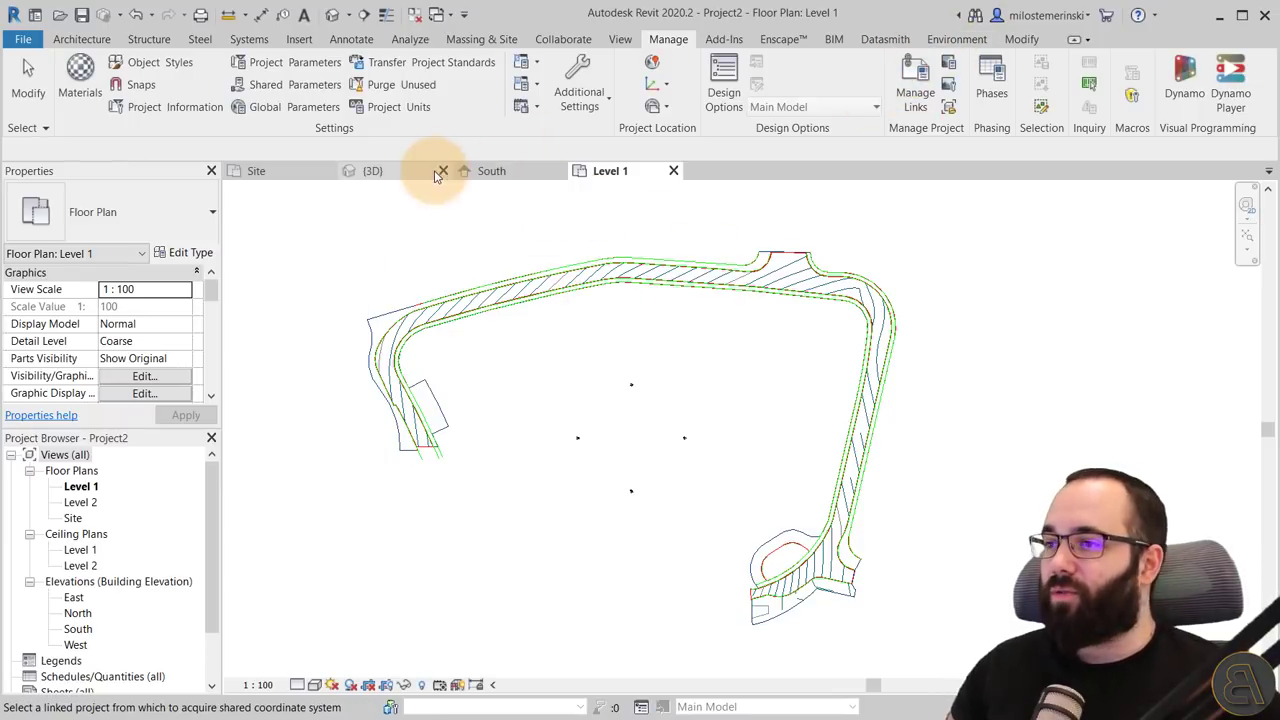
left_click(436, 176)
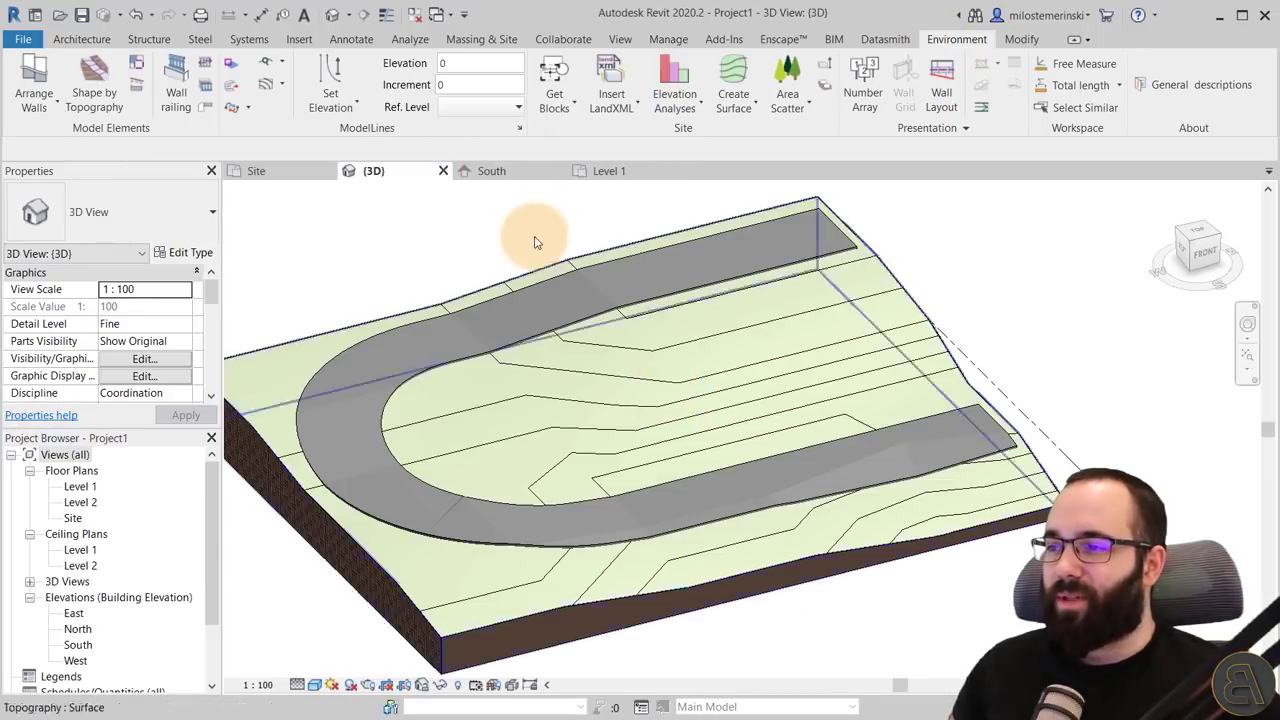
Open and orbit Project2's 3D view showing the linked road alignment linework
left_click(606, 166)
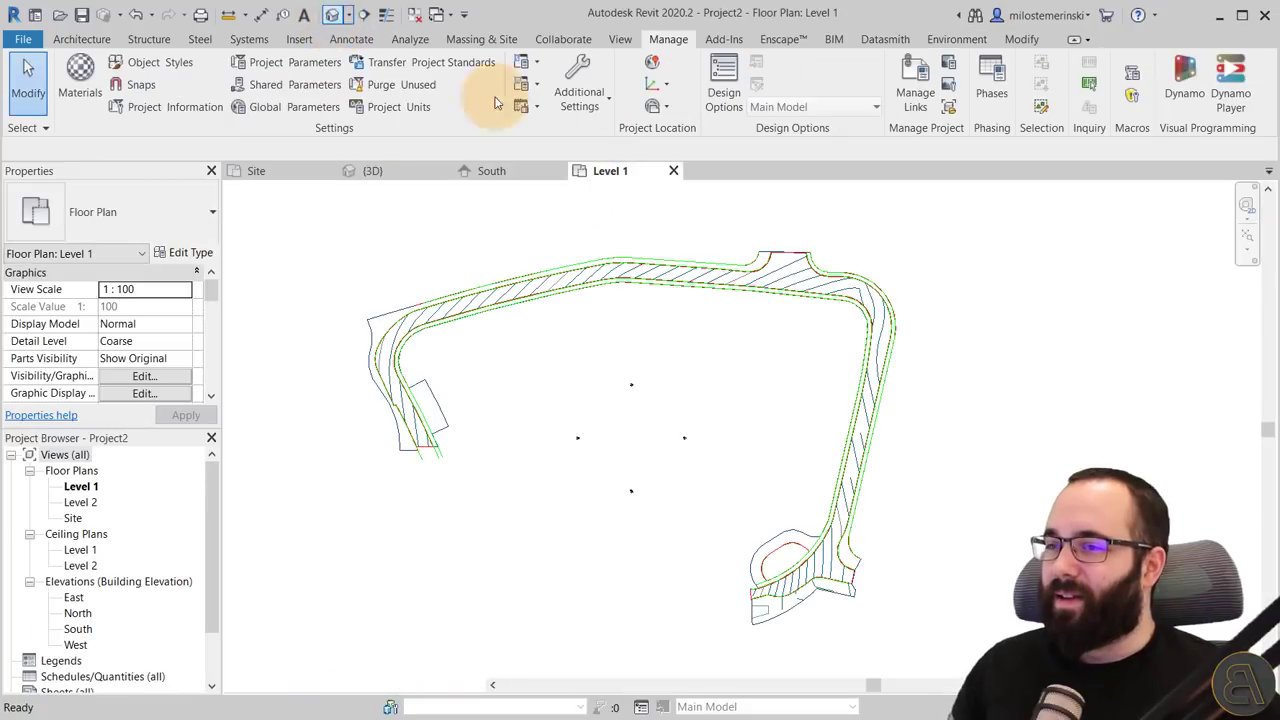
middle_click_drag(720, 391, 660, 400, "shift")
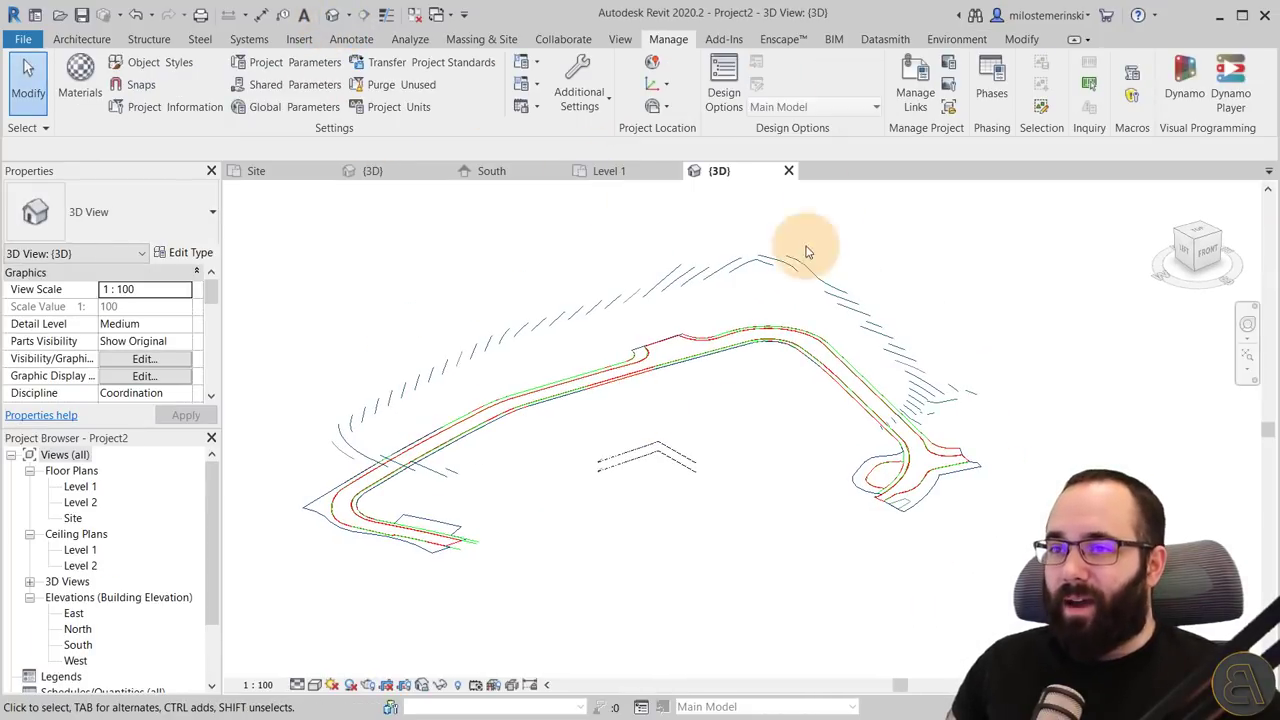
left_click(952, 40)
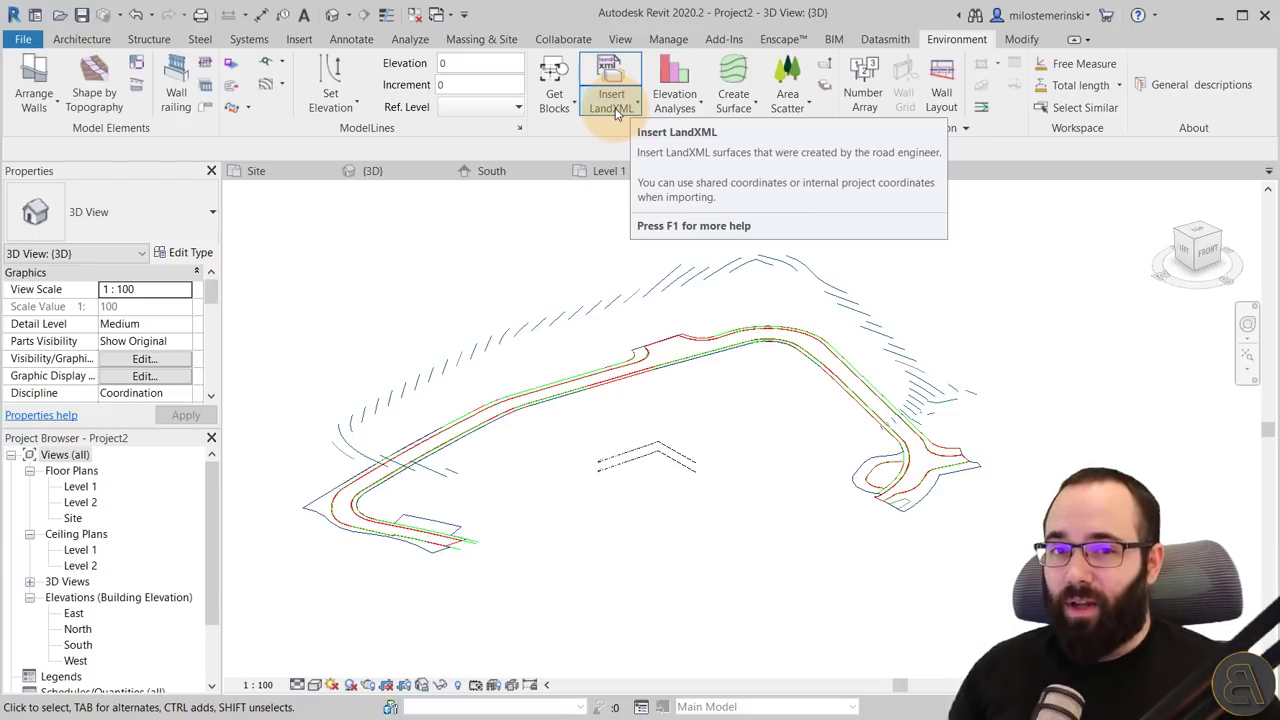
Inspect Project1's finished road floor, then return to Project2's 3D view
left_click(405, 168)
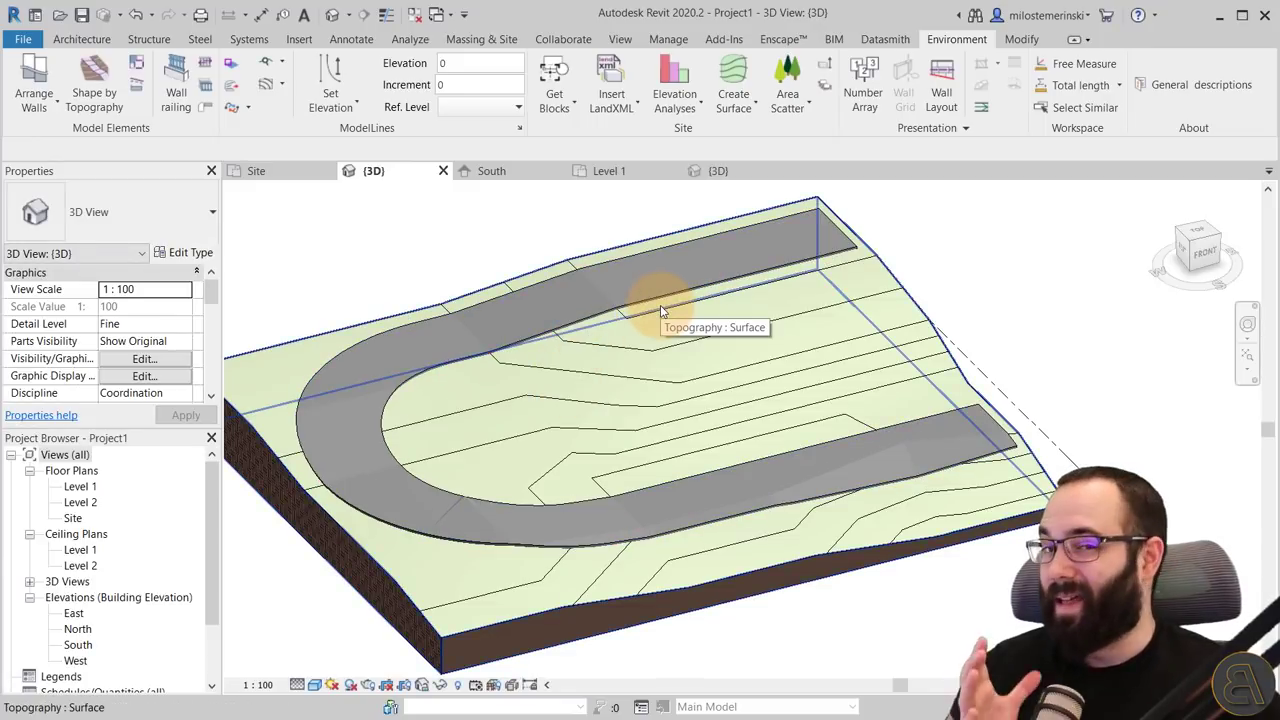
left_click(630, 305)
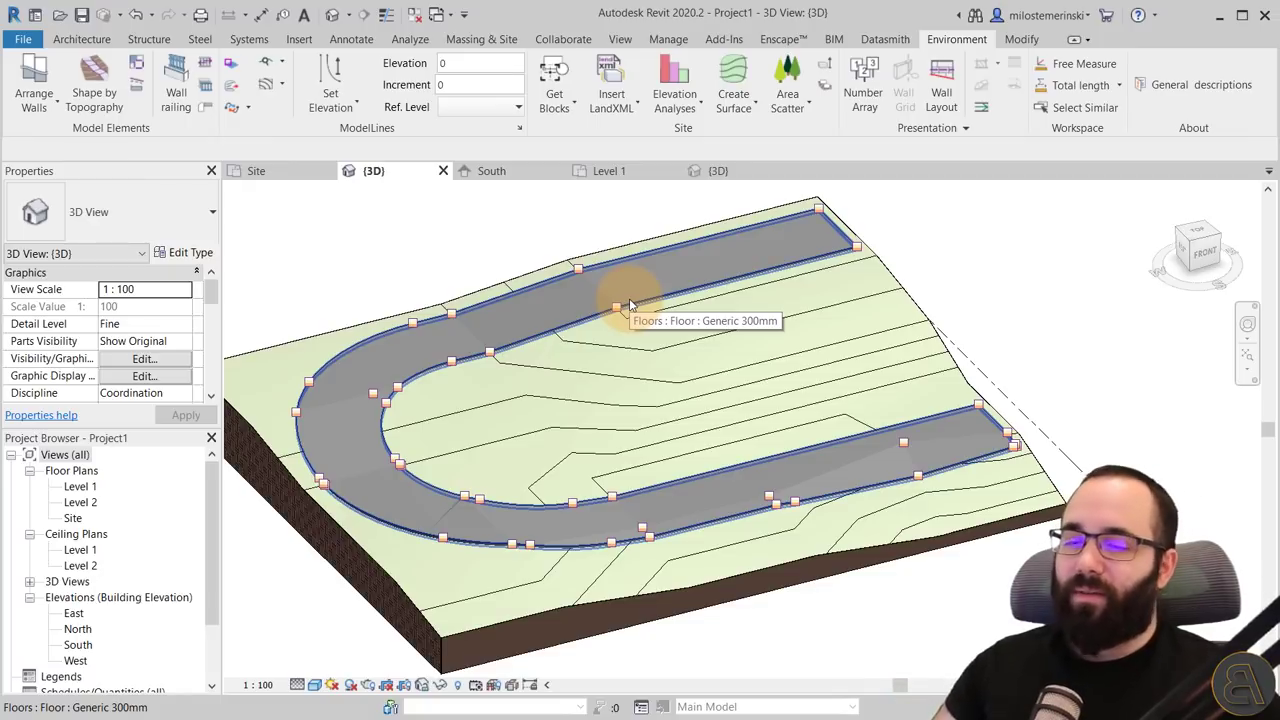
left_click(732, 213)
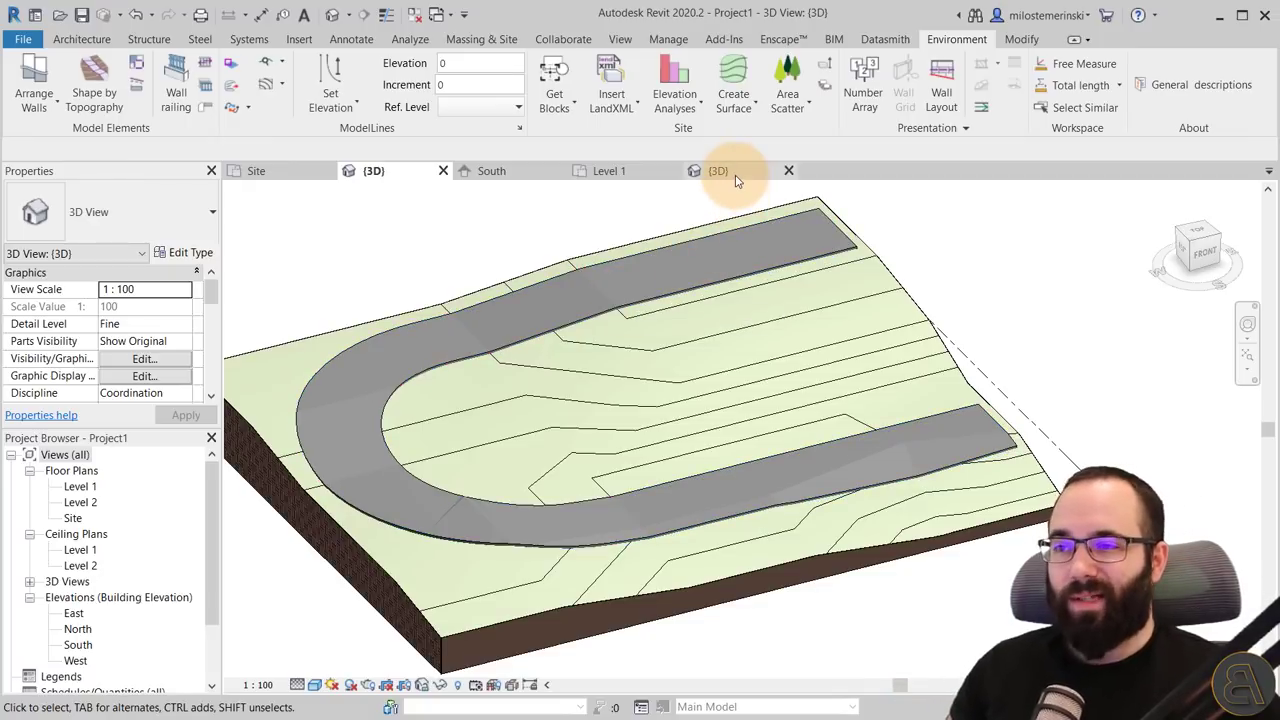
left_click(736, 178)
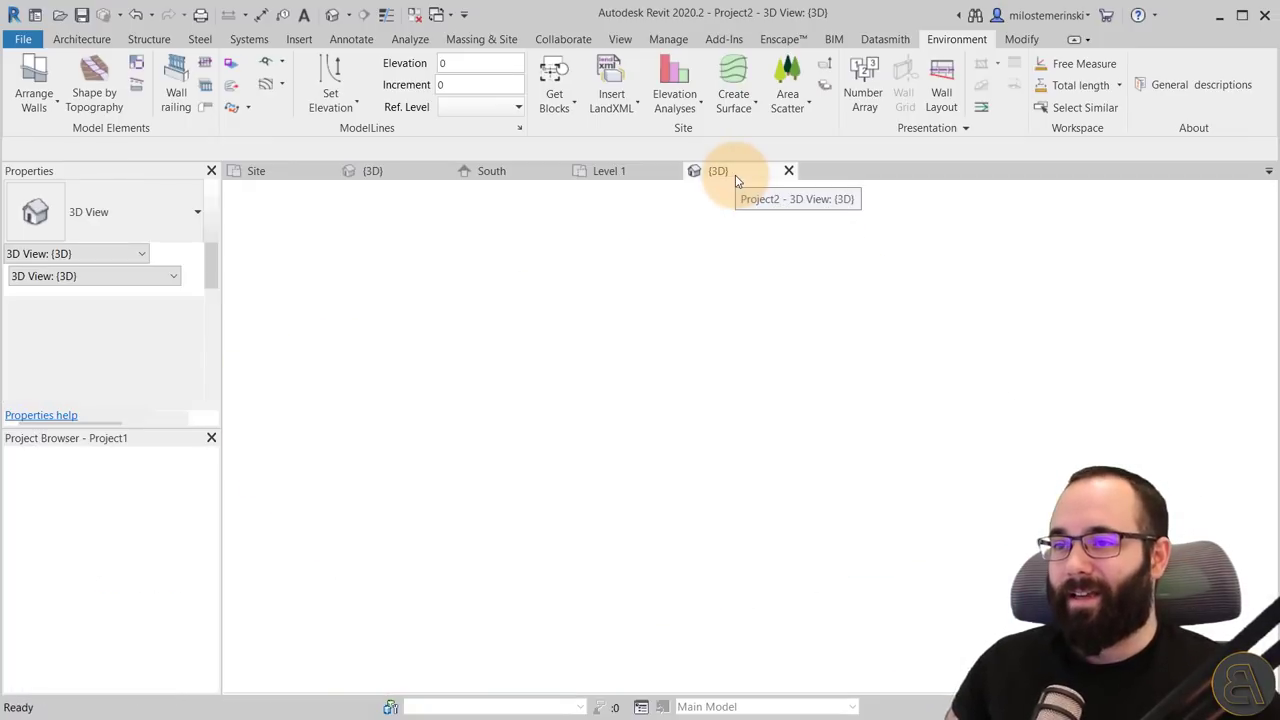
Import LandXML_Road_Example.xml as a topography surface using shared coordinates
left_click(601, 95)
left_click_drag(138, 177, 157, 176)
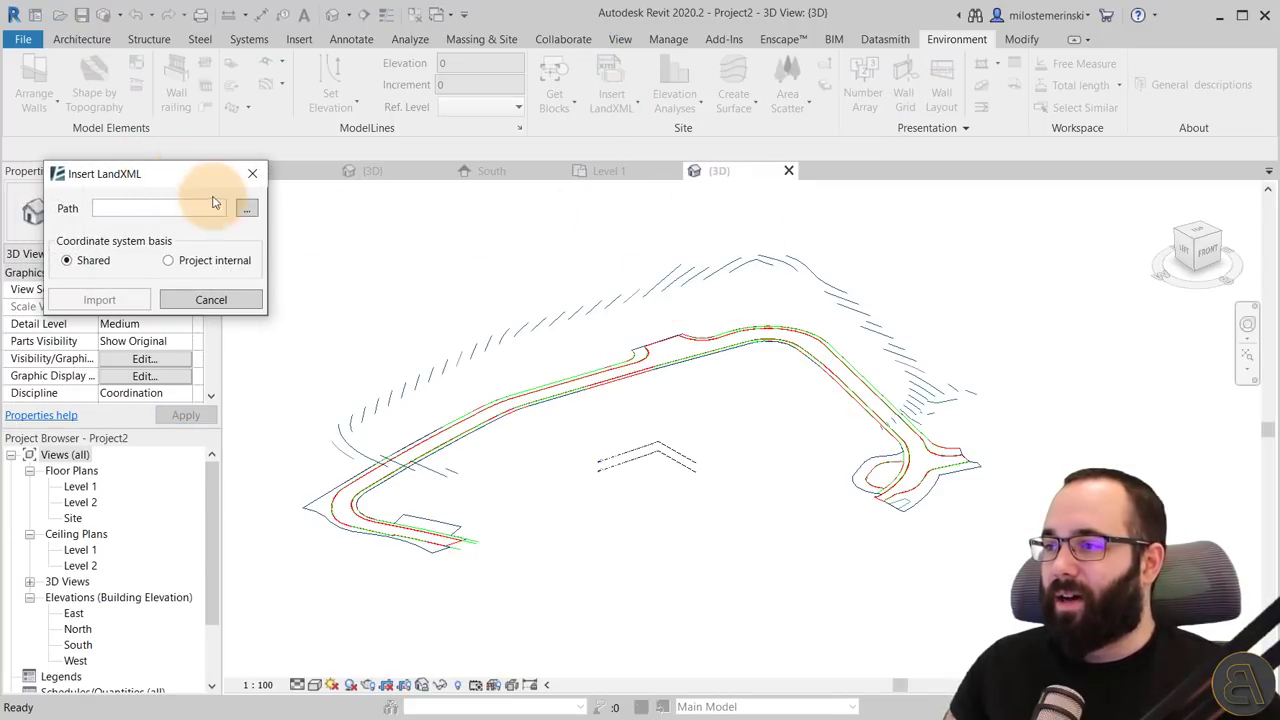
left_click(247, 209)
left_click(288, 340)
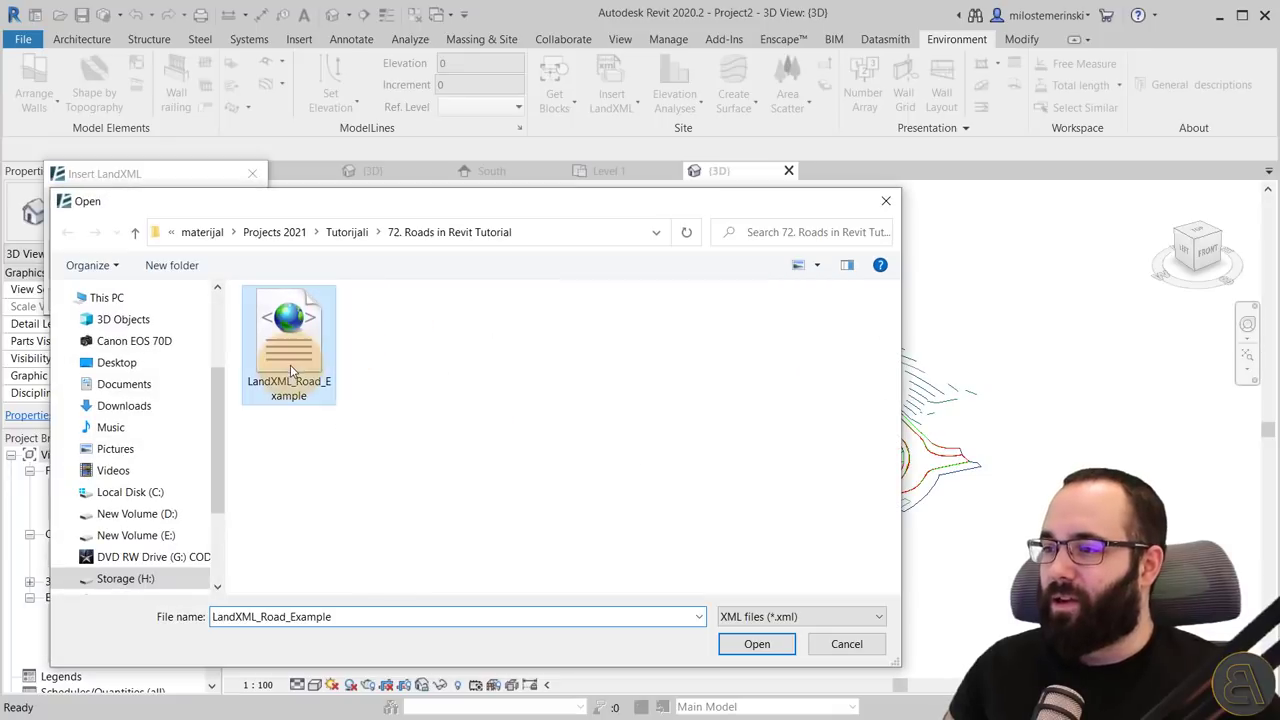
left_click(752, 644)
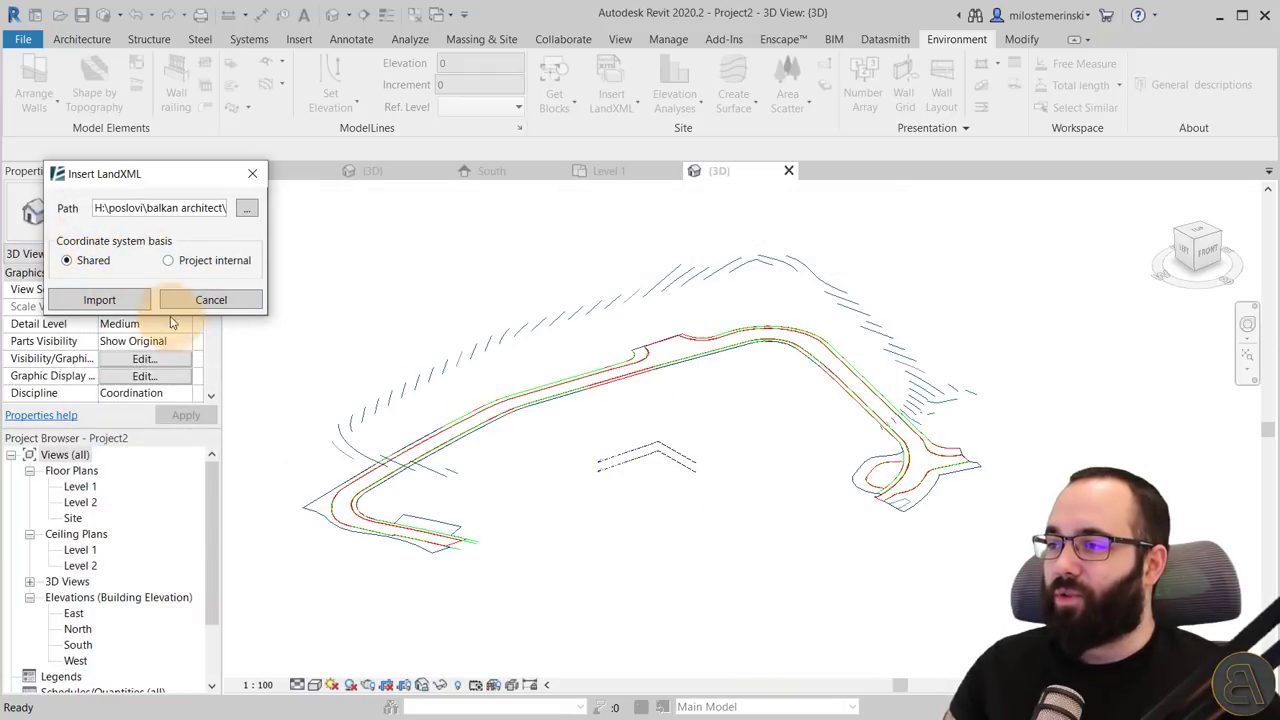
left_click(104, 301)
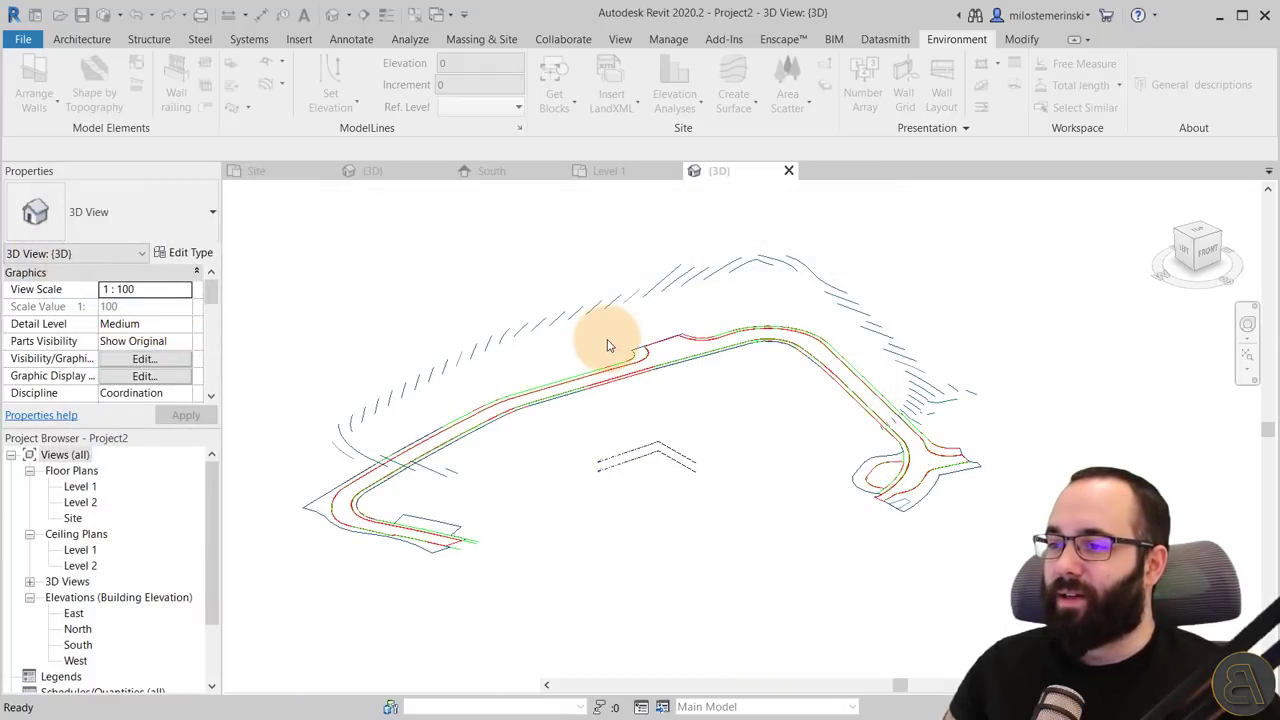
Orbit and select the topography and linked drawing to compare the surface with the road lines
left_click(388, 458)
middle_click_drag(453, 514, 481, 497, "shift")
scroll(481, 497, "up", 5)
scroll(507, 492, "down", 3)
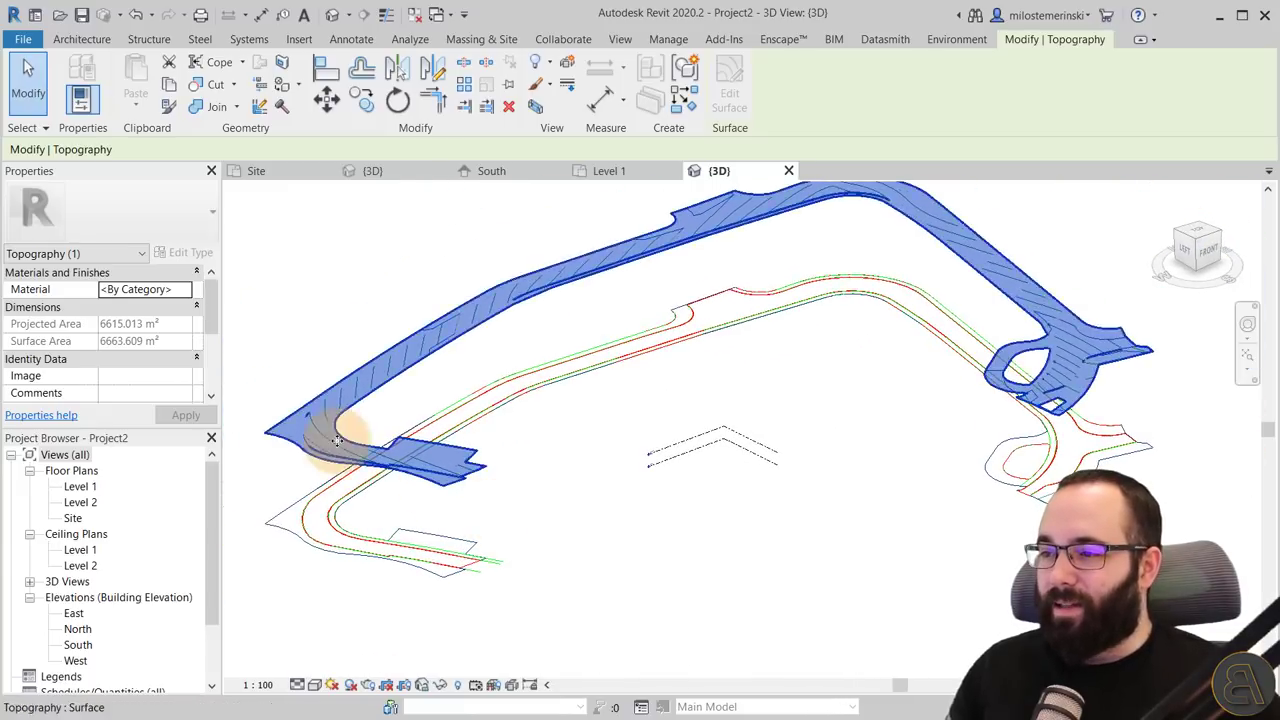
left_click(286, 392)
left_click(310, 428)
left_click(357, 414)
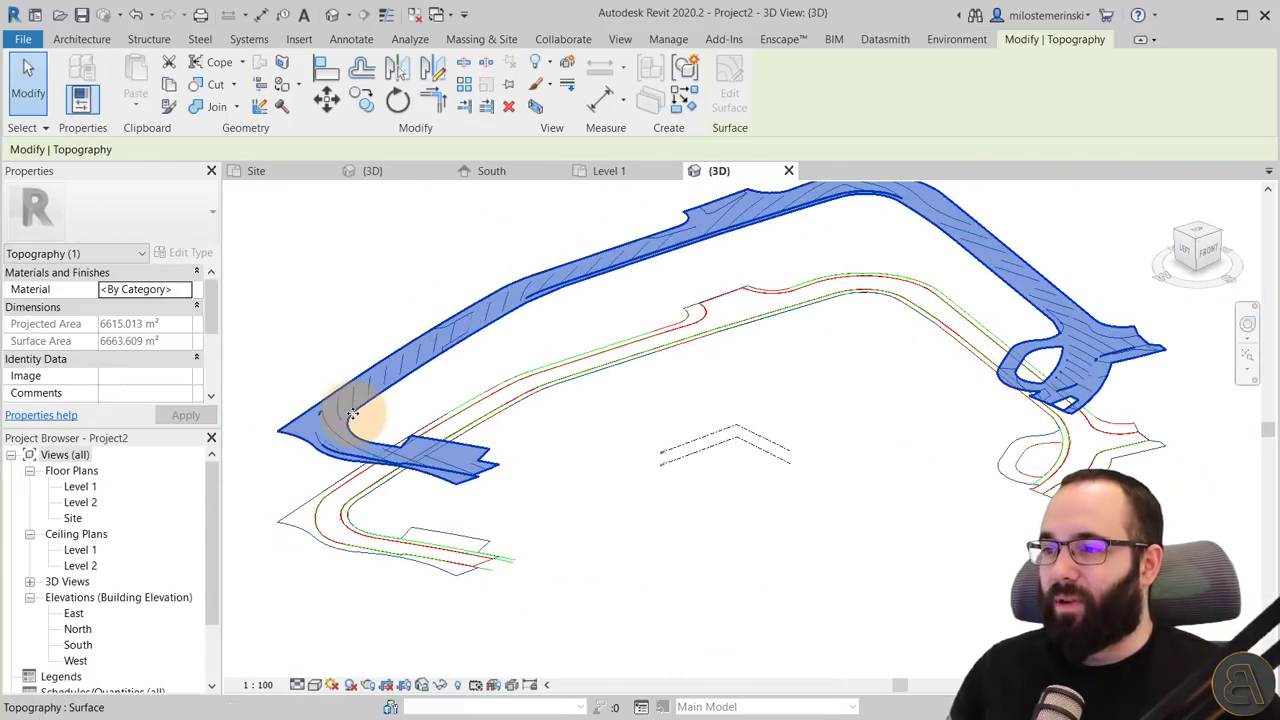
left_click(563, 280)
middle_click_drag(837, 371, 471, 429, "shift")
left_click(563, 486)
left_click(419, 474)
key("Escape")
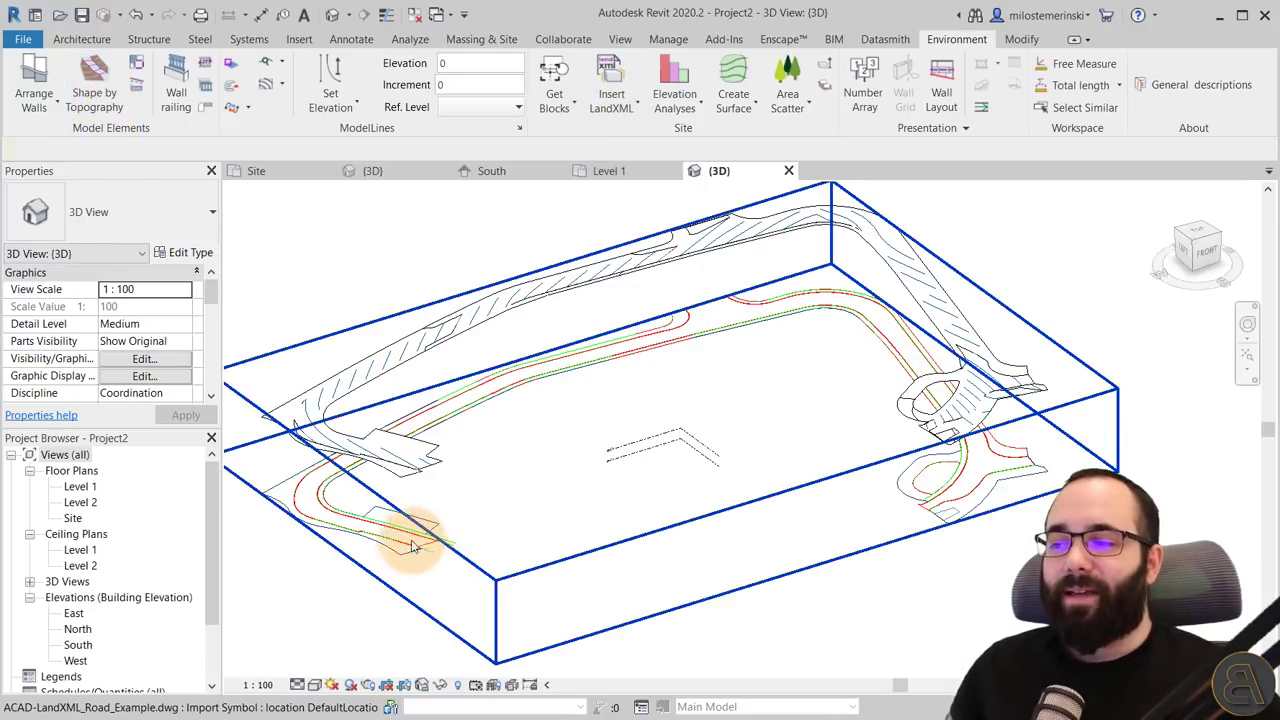
scroll(420, 553, "up", 5)
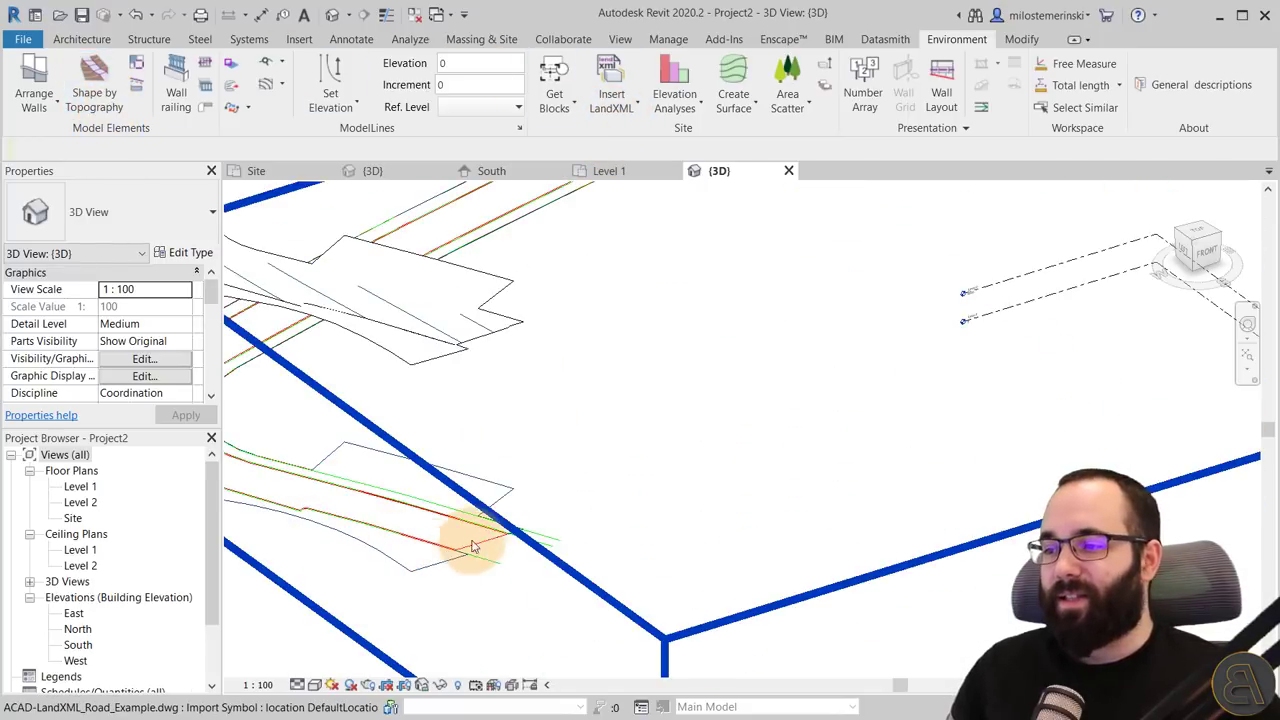
scroll(471, 537, "down", 2)
scroll(446, 540, "down", 5)
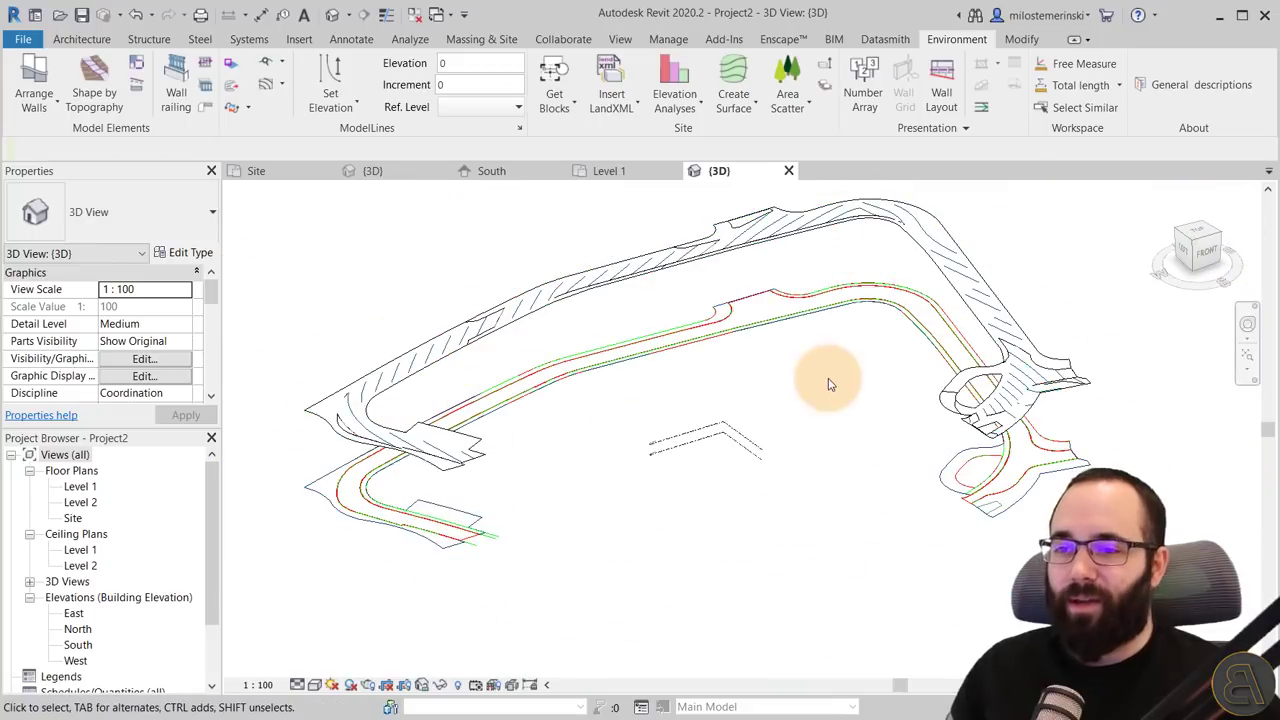
left_click(95, 41)
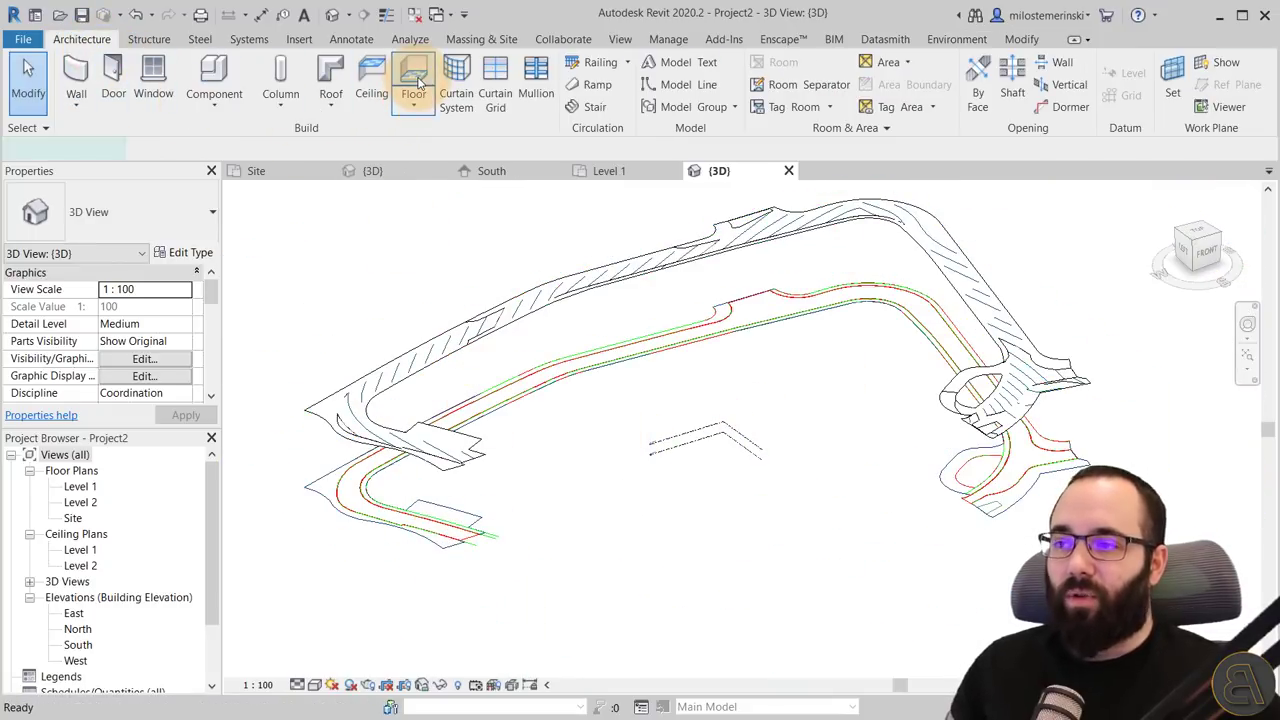
Start a floor and pick the chained road lines from the linked DWG as its boundary
left_click(414, 82)
left_click(898, 104)
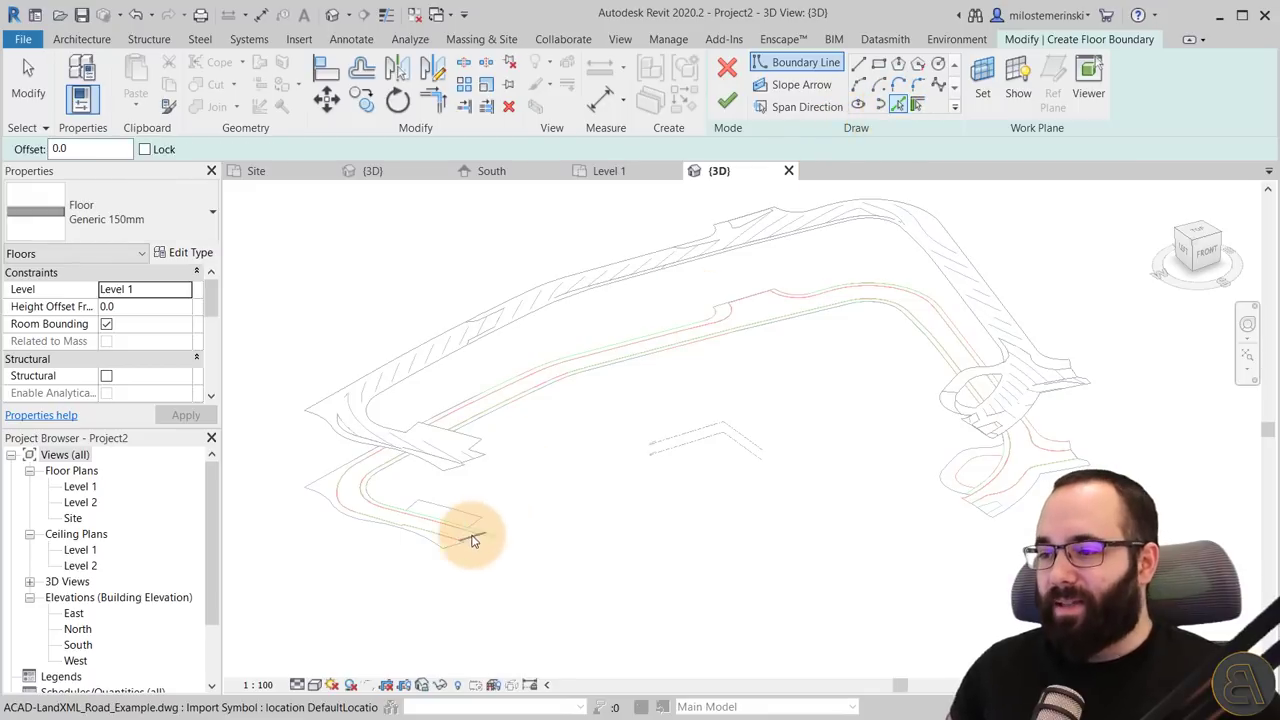
key("Tab")
key("Tab")
key("Tab")
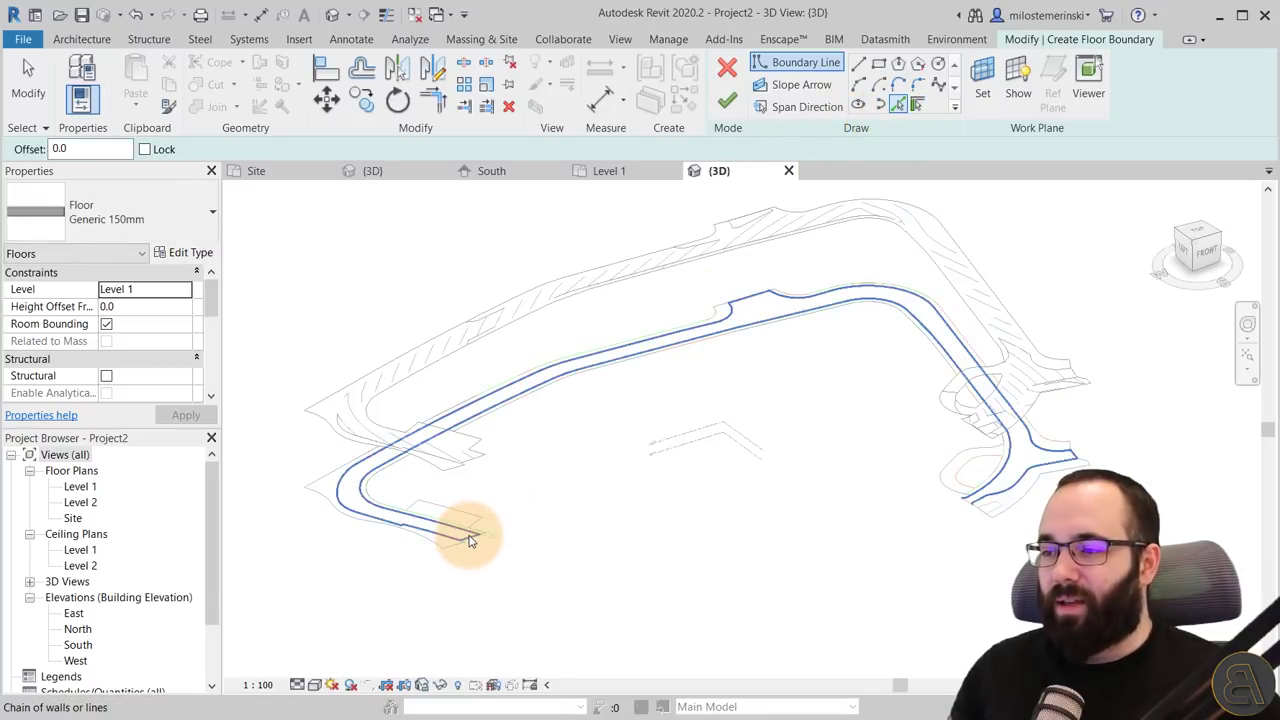
left_click(468, 535)
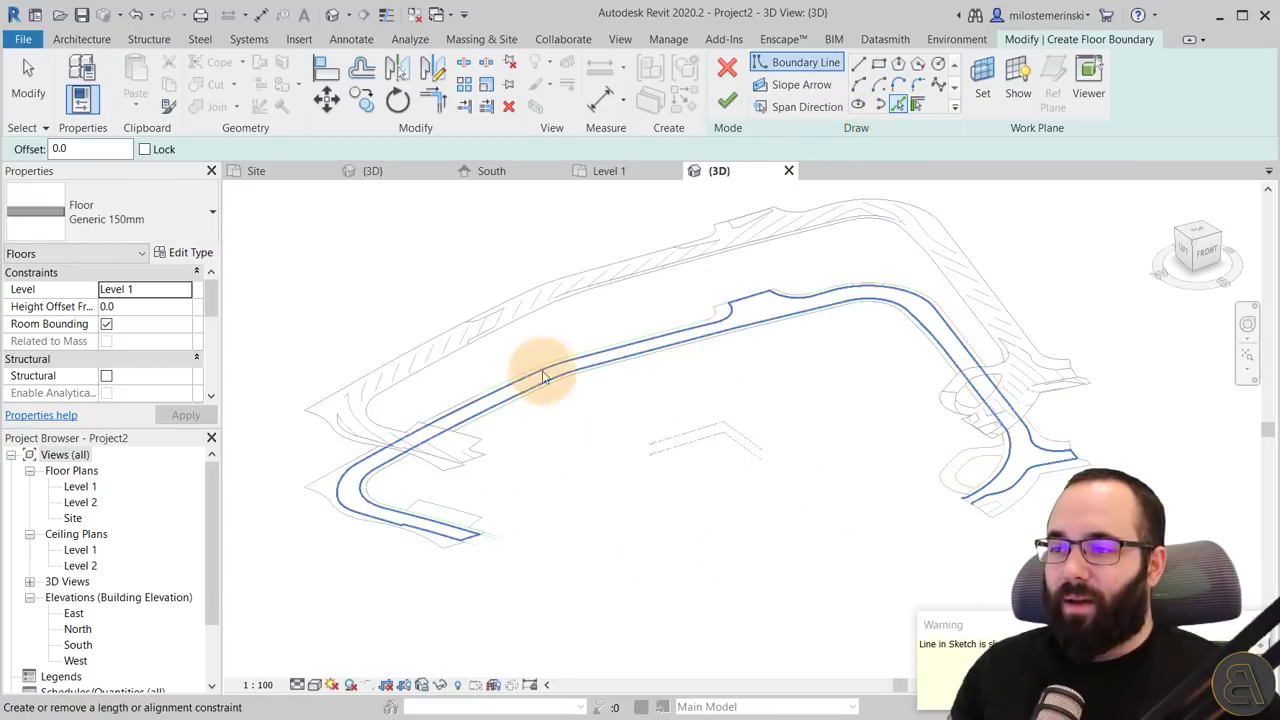
scroll(1005, 490, "up", 5)
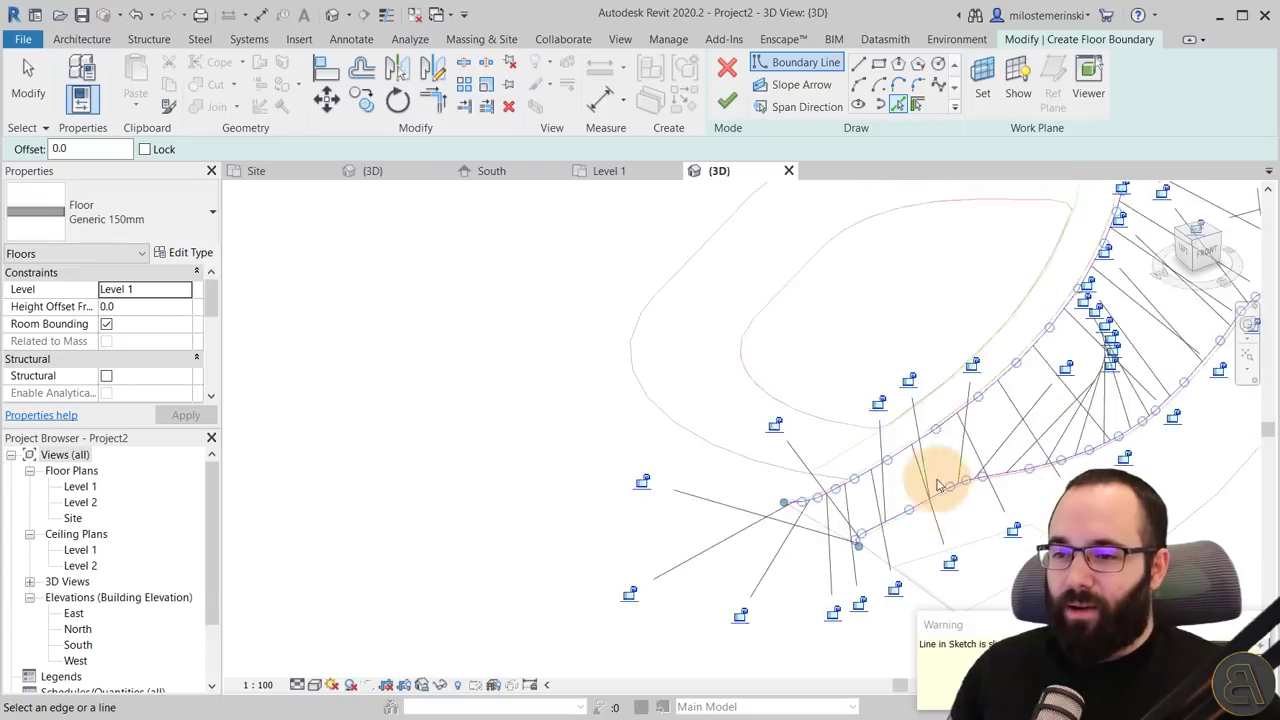
Close the boundary with a straight line across the road end and finish the Generic 150mm floor
left_click(858, 62)
scroll(720, 490, "up", 5)
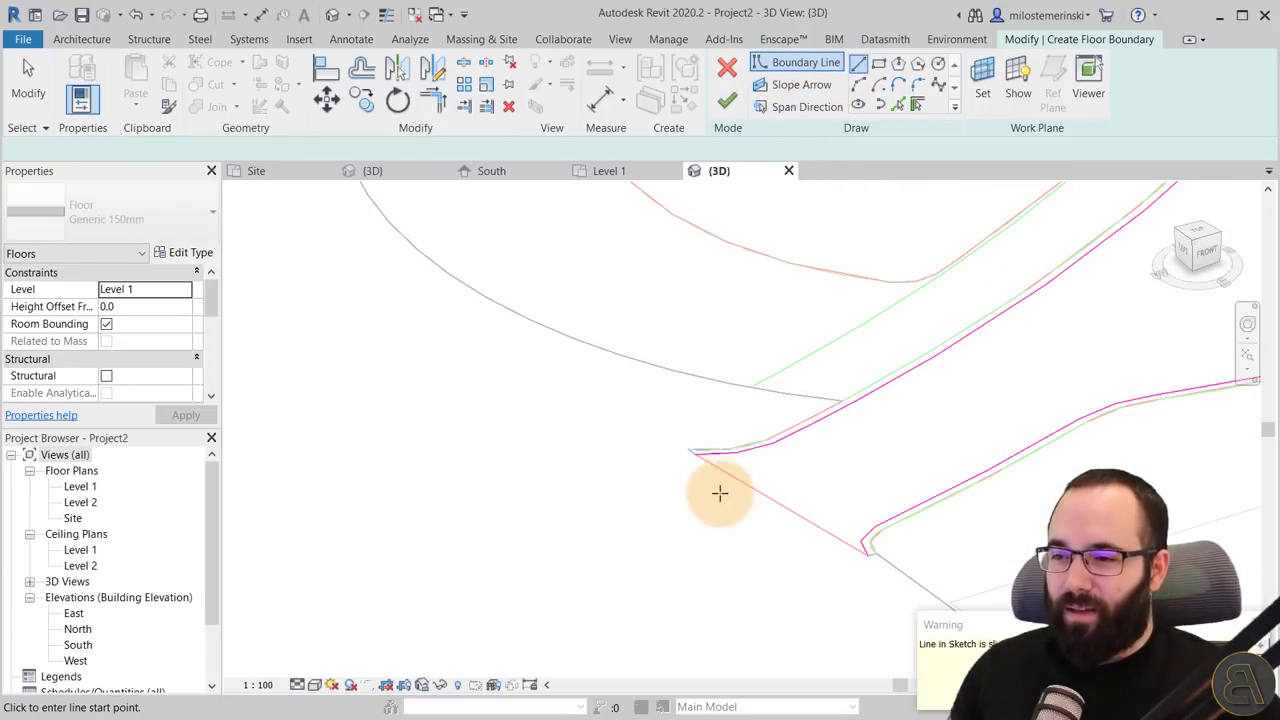
left_click(694, 454)
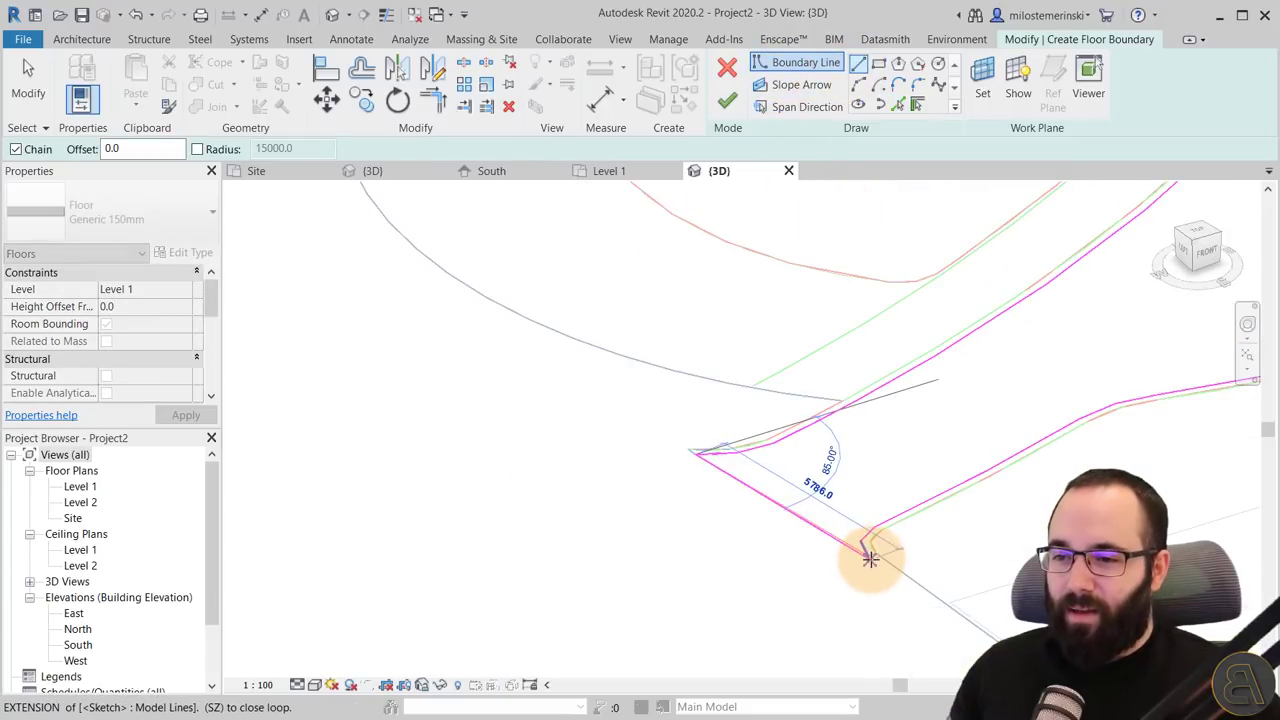
left_click(869, 556)
scroll(851, 457, "down", 3)
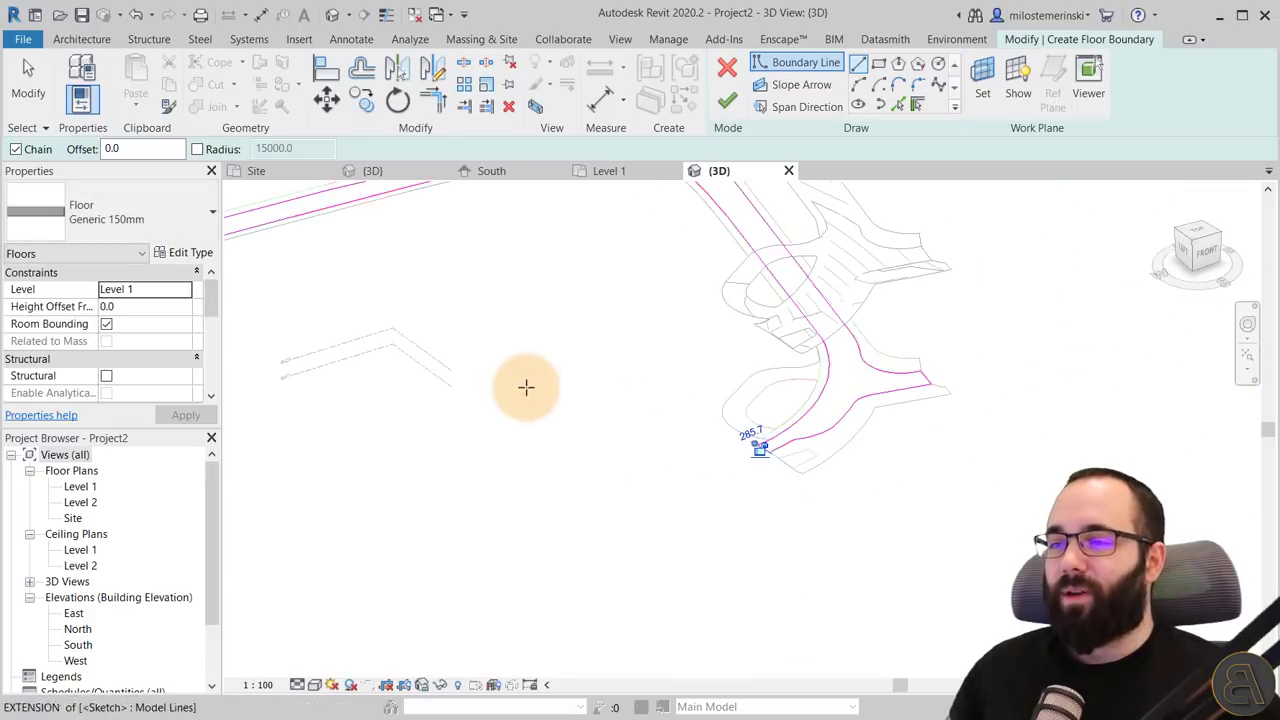
middle_click_drag(526, 386, 831, 545)
scroll(689, 437, "down", 3)
scroll(574, 380, "up", 3)
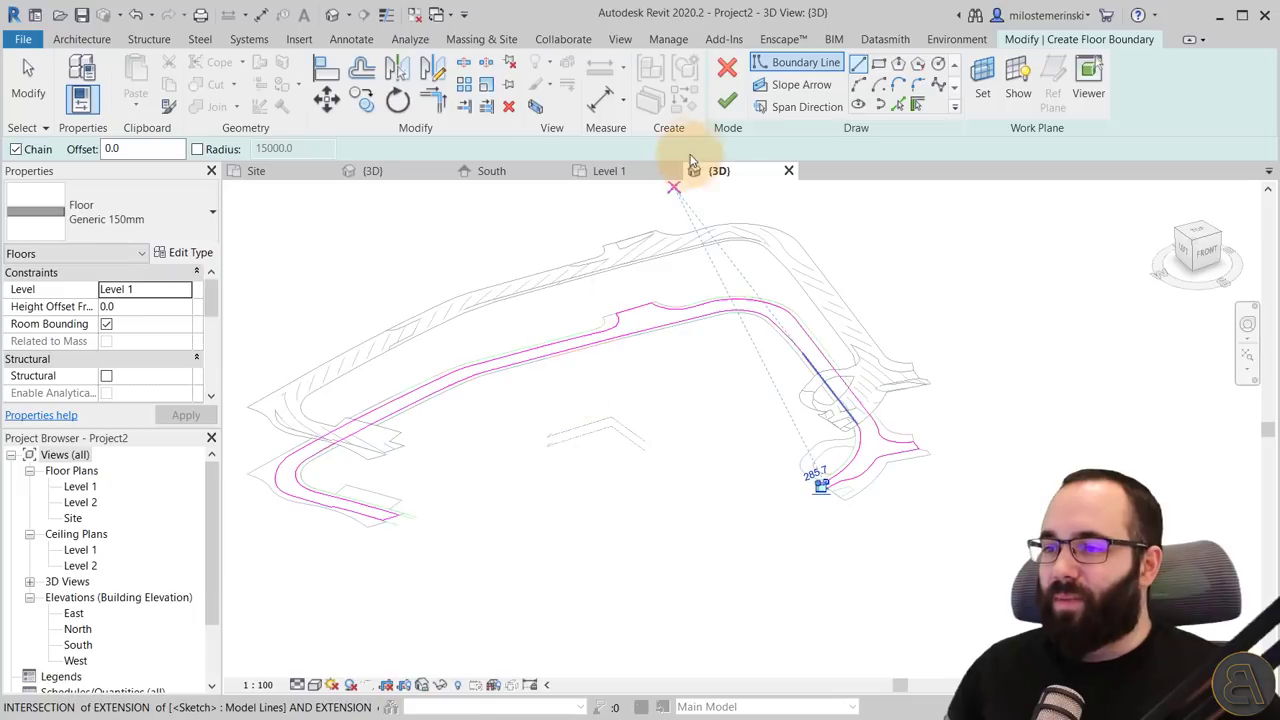
left_click(727, 104)
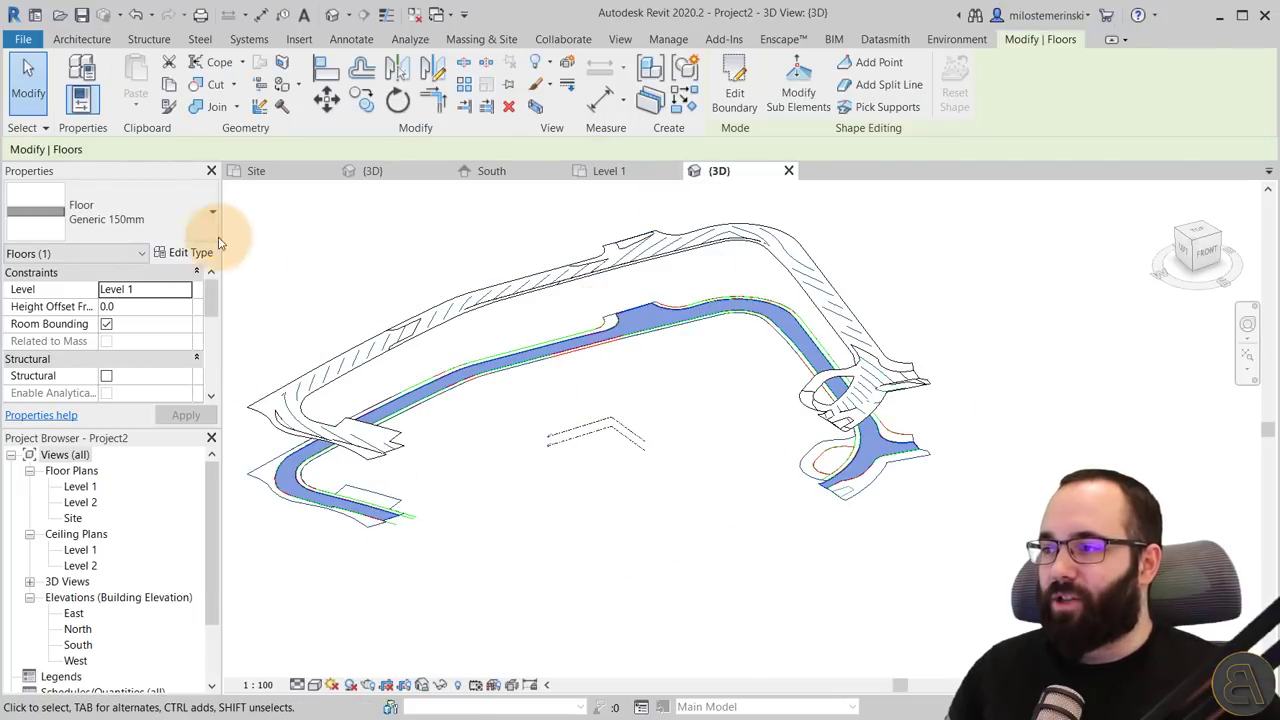
Change the road floor's type from Generic 150mm to Generic 300mm
left_click(160, 243)
left_click(63, 509)
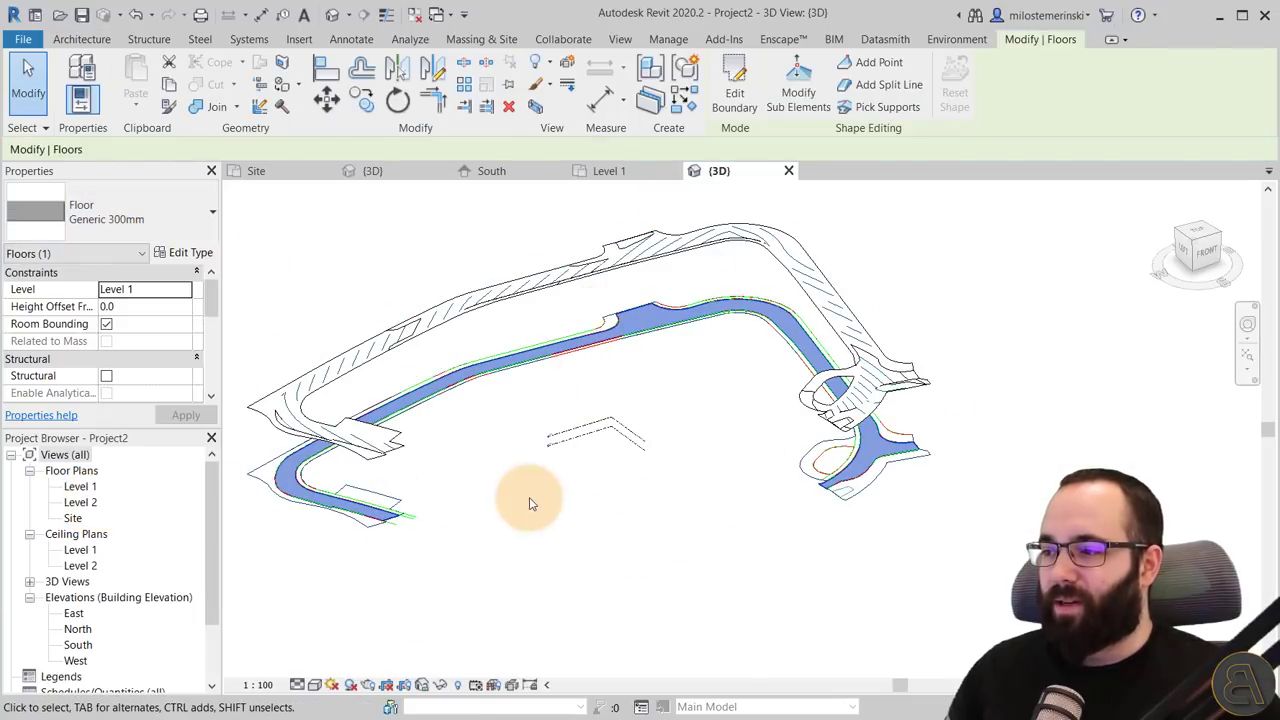
left_click(475, 511)
scroll(295, 455, "up", 2)
left_click(295, 455)
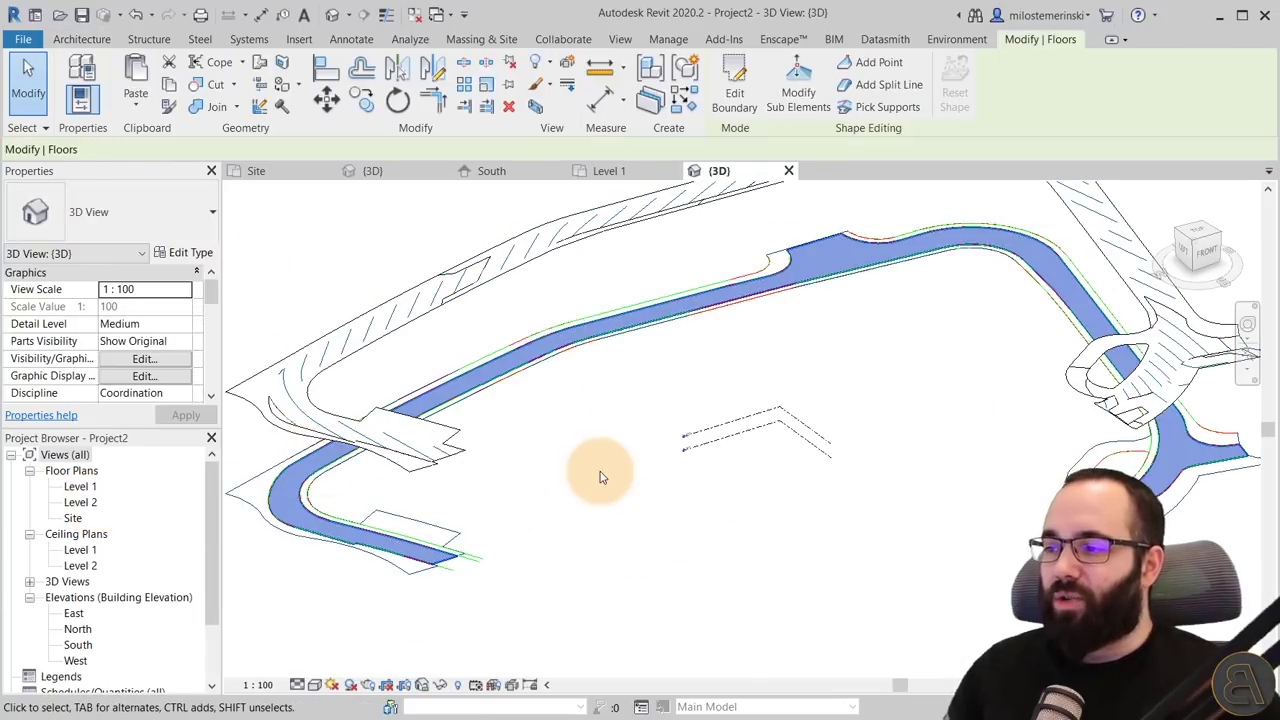
scroll(608, 472, "down", 2)
scroll(608, 472, "up", 2)
left_click(600, 434)
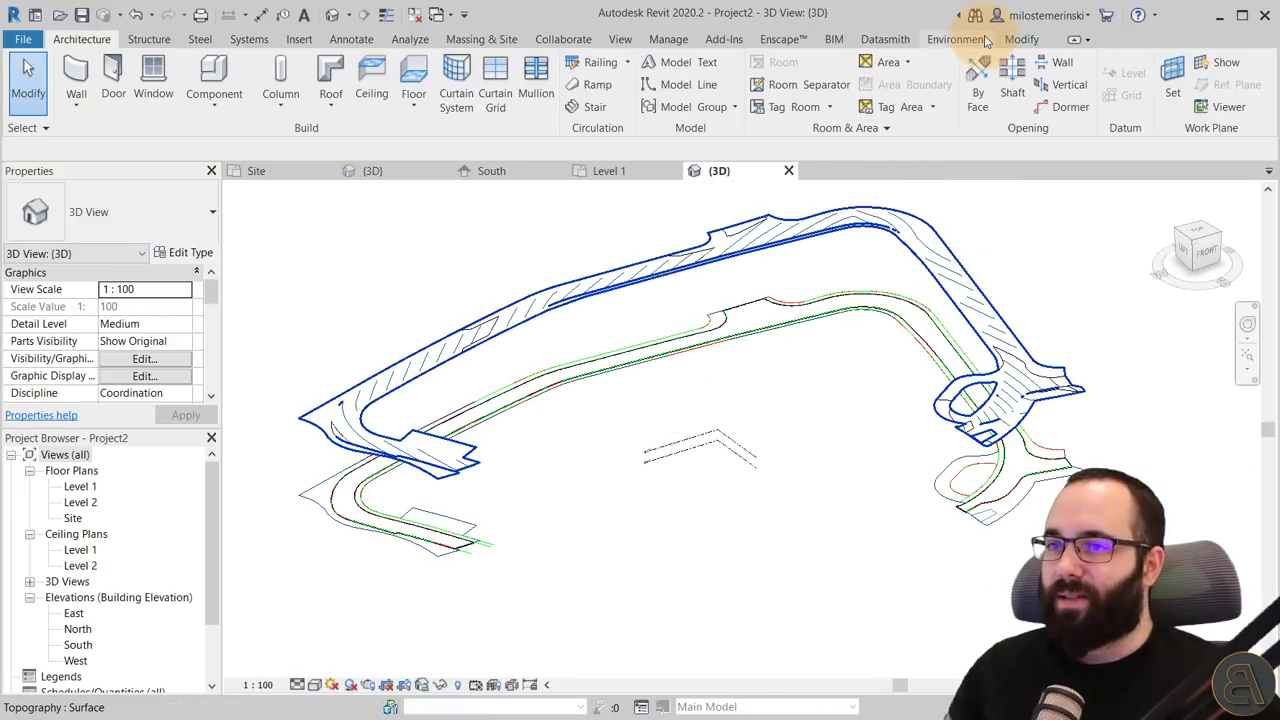
Select the road floor together with the topography surface
left_click(968, 42)
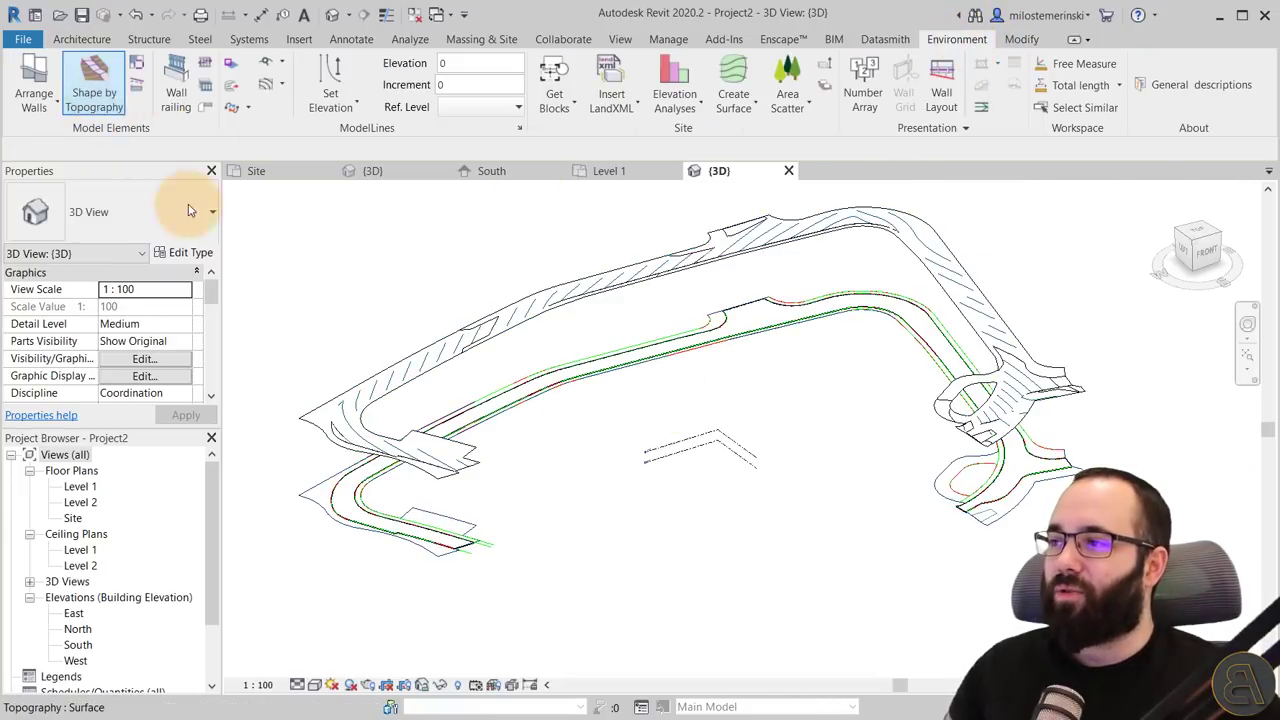
left_click(365, 505)
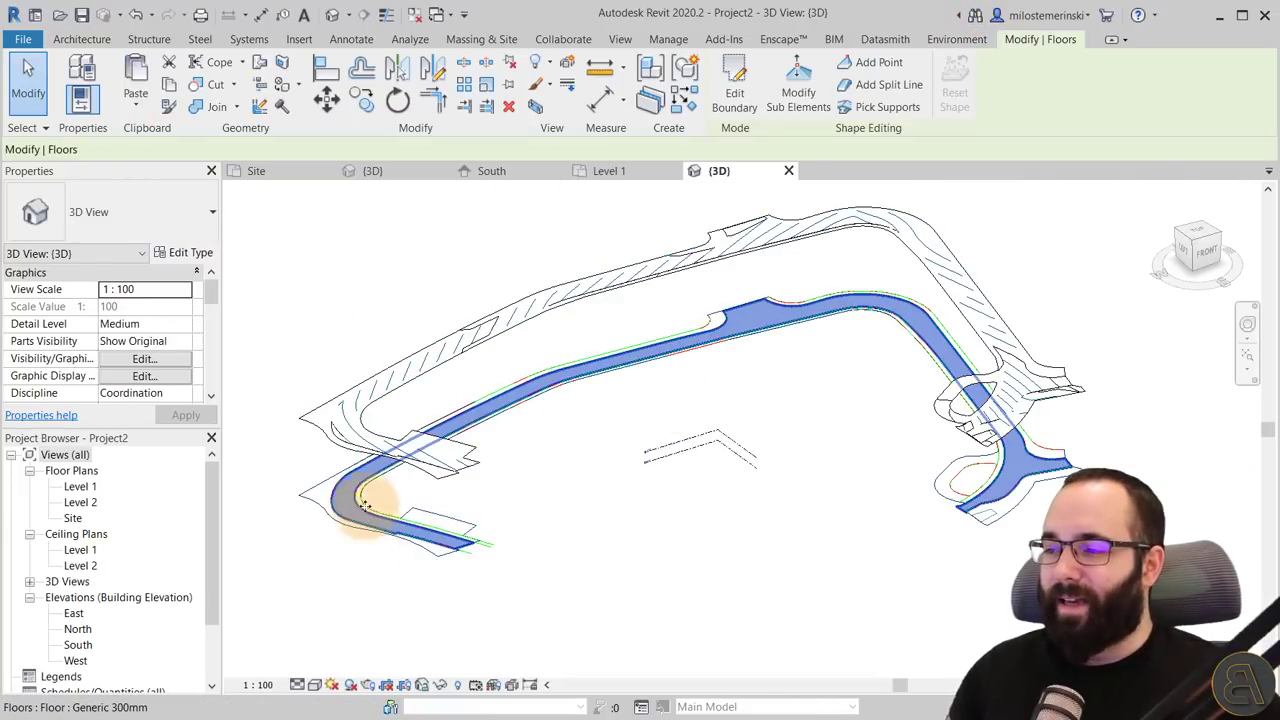
left_click(322, 428, "ctrl")
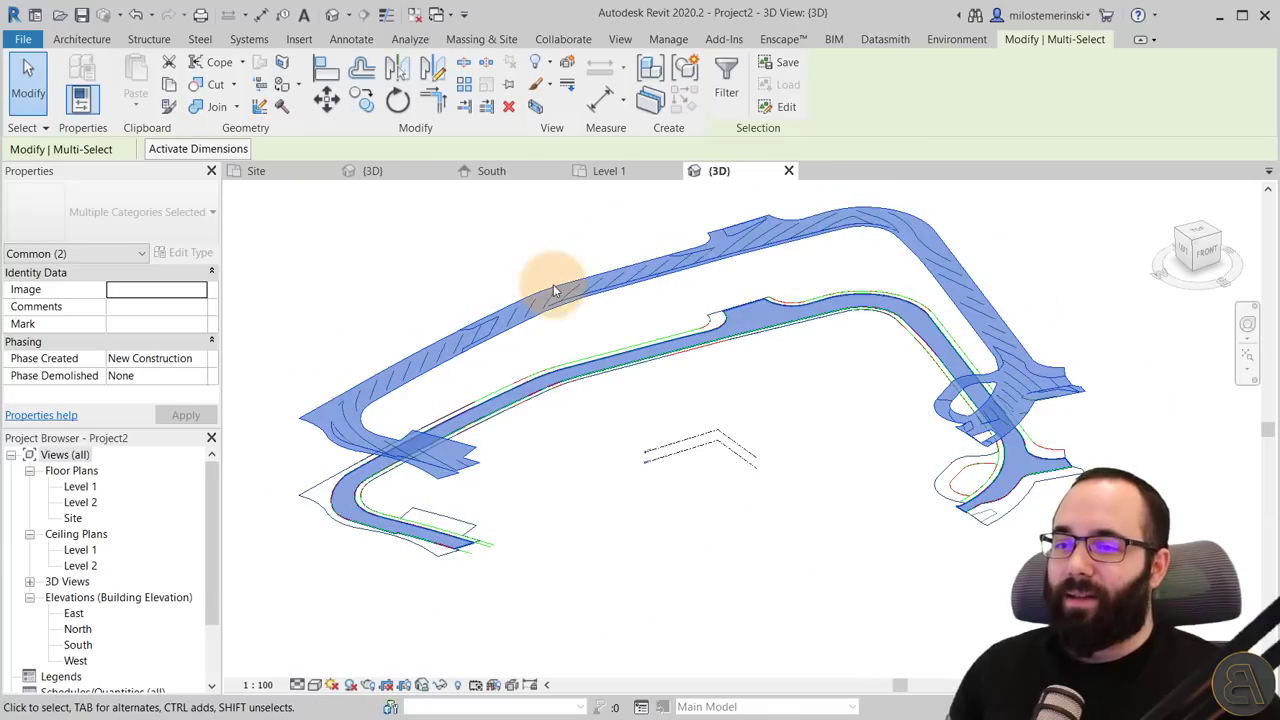
left_click(950, 39)
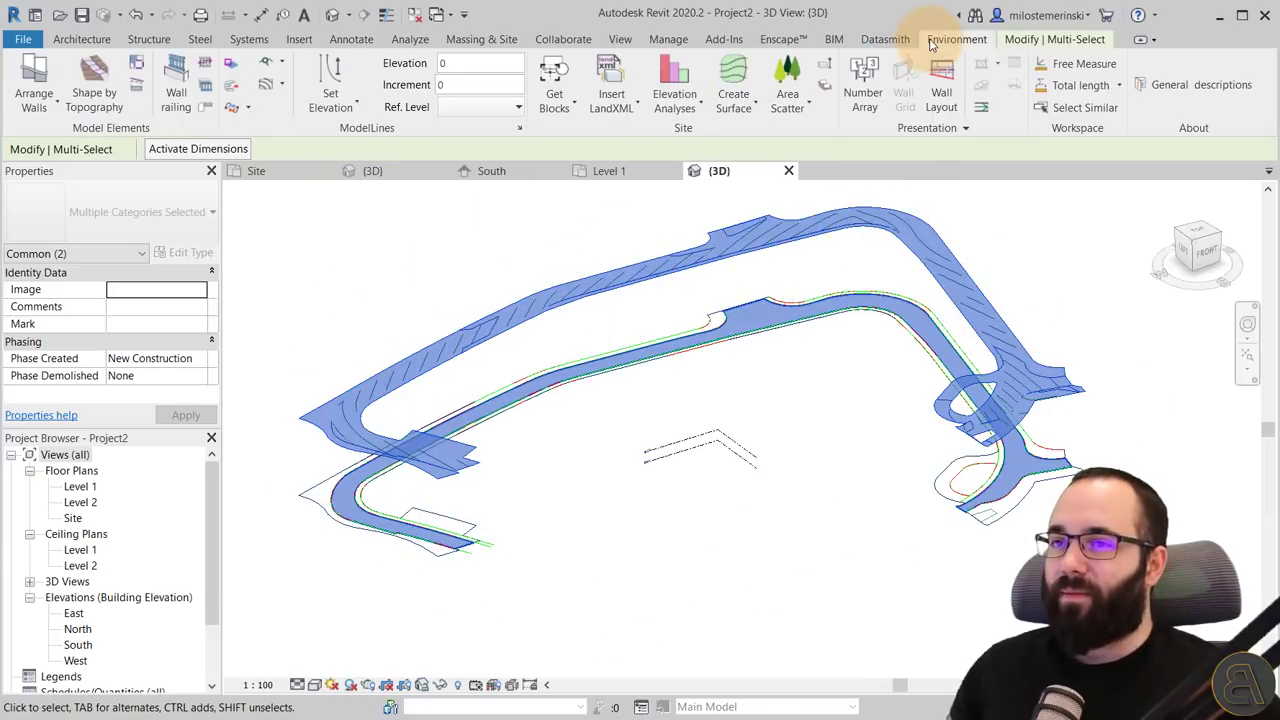
Shape the road floor to the topography with a 150 mm related elevation and Project to side
left_click(94, 80)
left_click(277, 300)
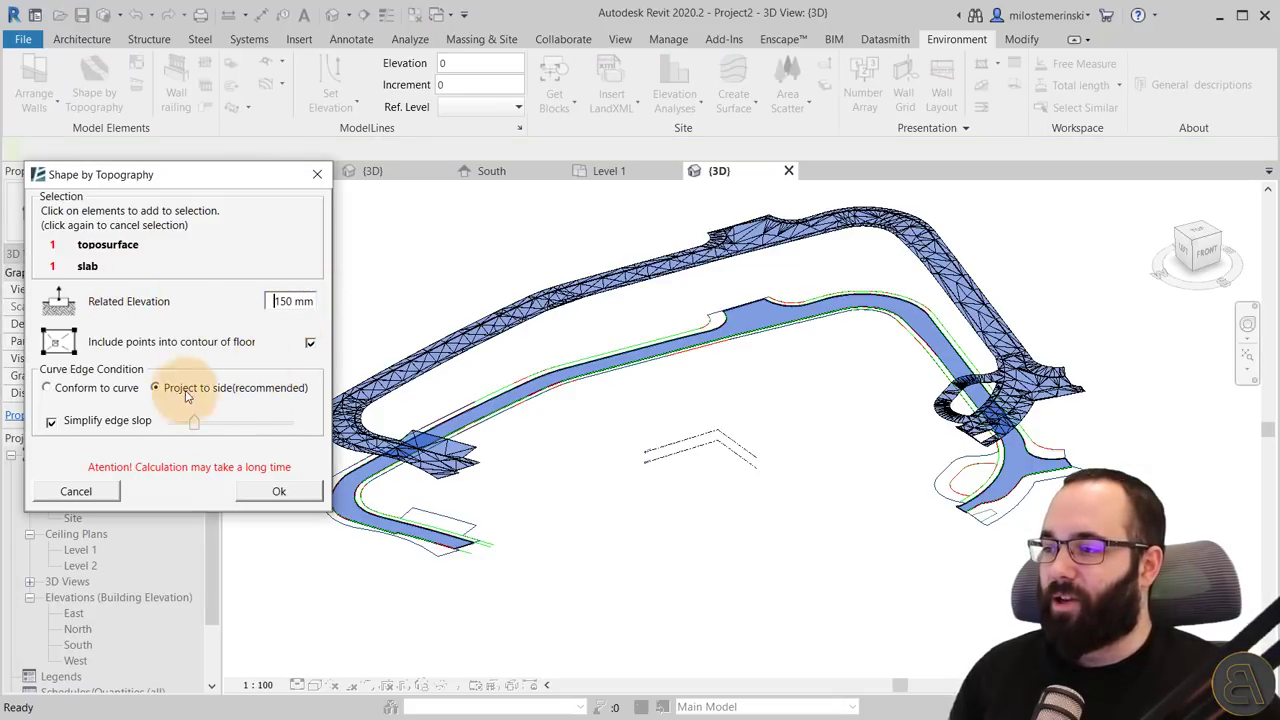
left_click(277, 500)
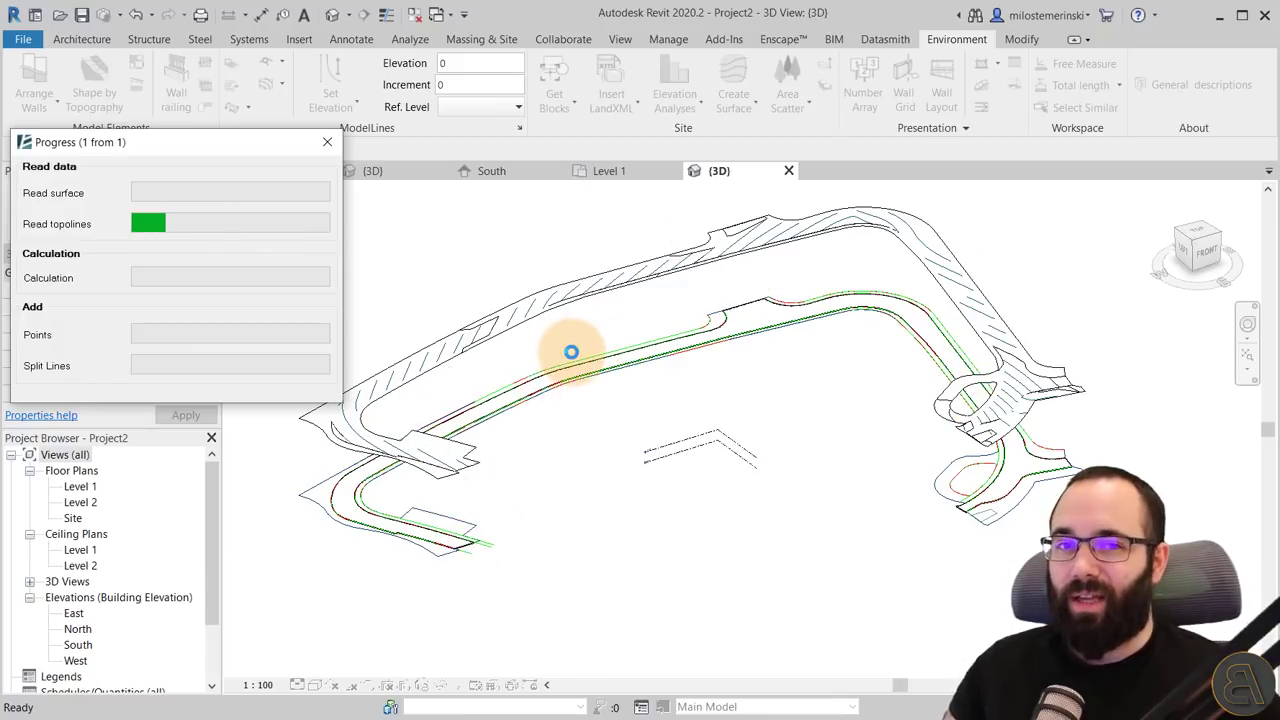
middle_click_drag(580, 449, 560, 466)
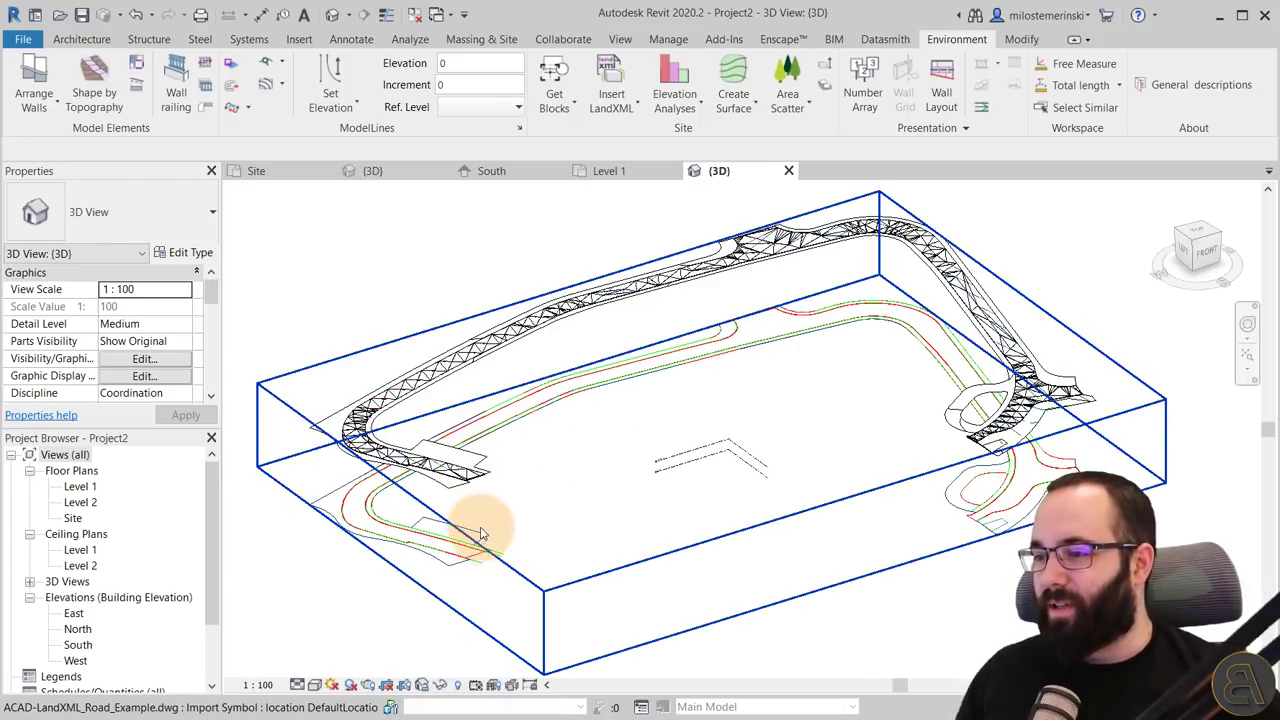
Zoom in on the triangulated road curve, then switch to the Level 1 floor plan
scroll(390, 420, "up", 2)
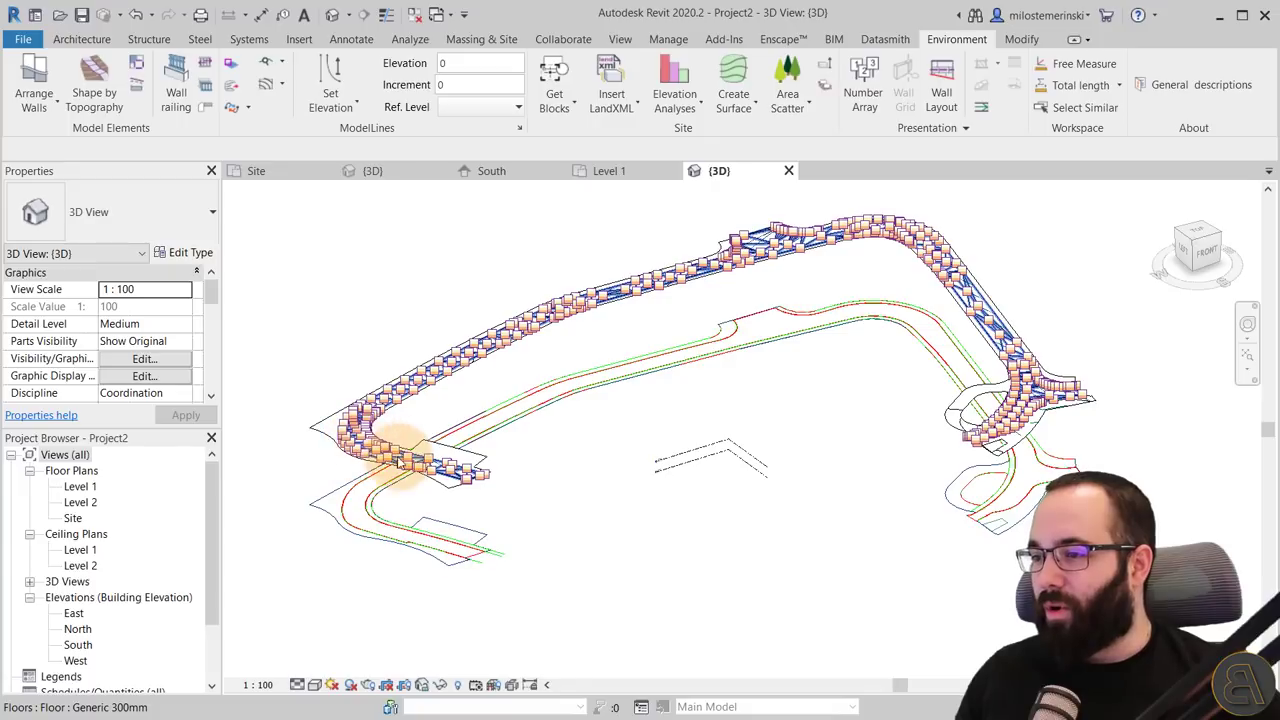
scroll(401, 472, "up", 3)
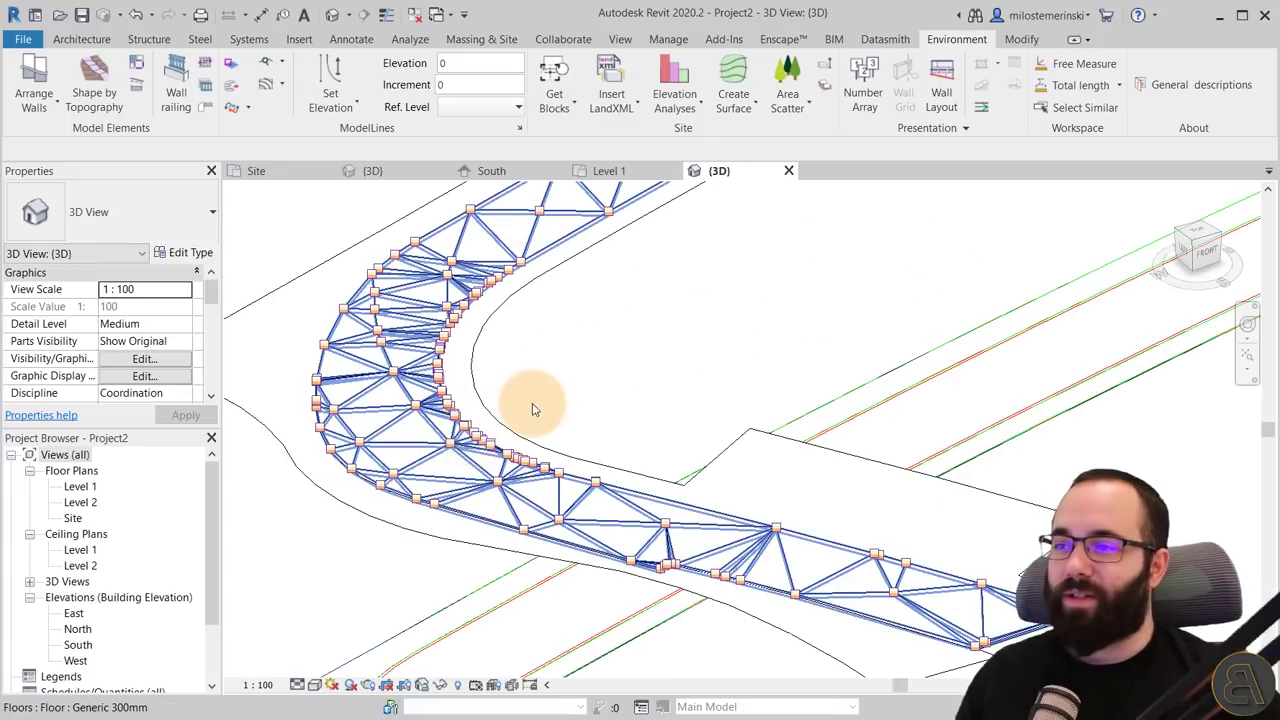
scroll(571, 391, "down", 4)
middle_click_drag(780, 366, 557, 290)
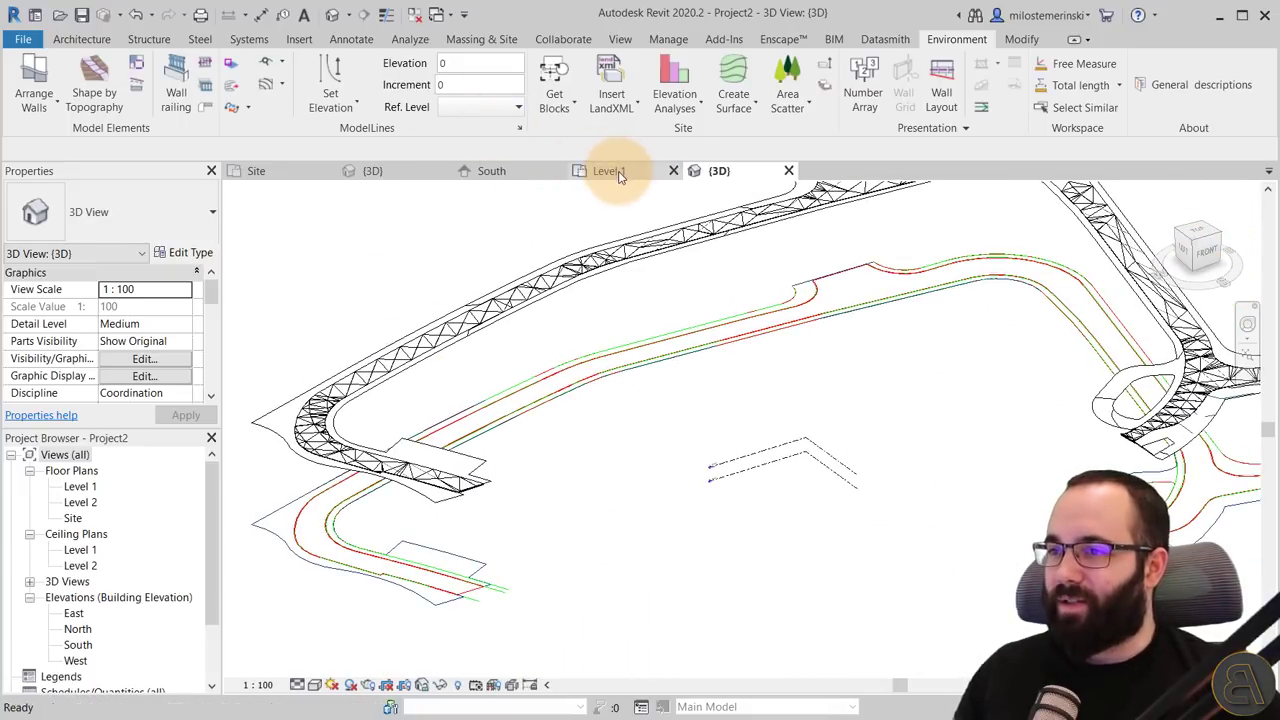
left_click(606, 171)
middle_click_drag(591, 328, 601, 350)
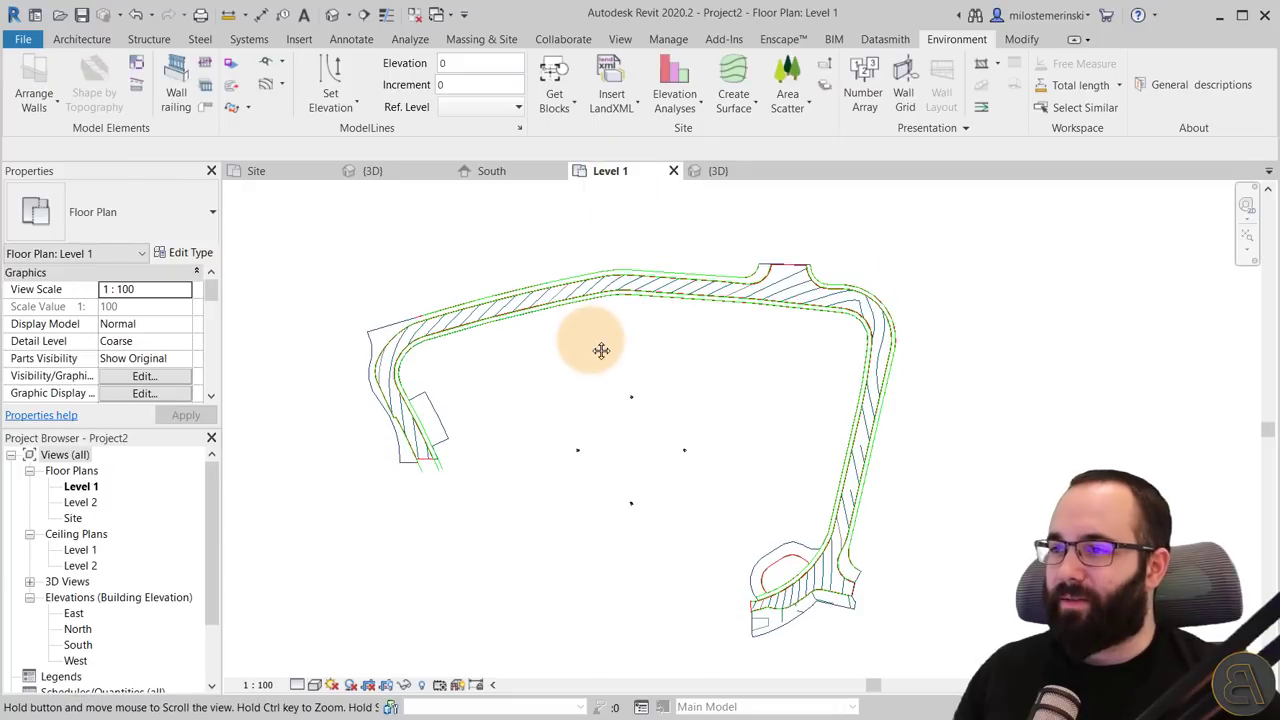
Draw Section 1 across the road and open its view
left_click(362, 15)
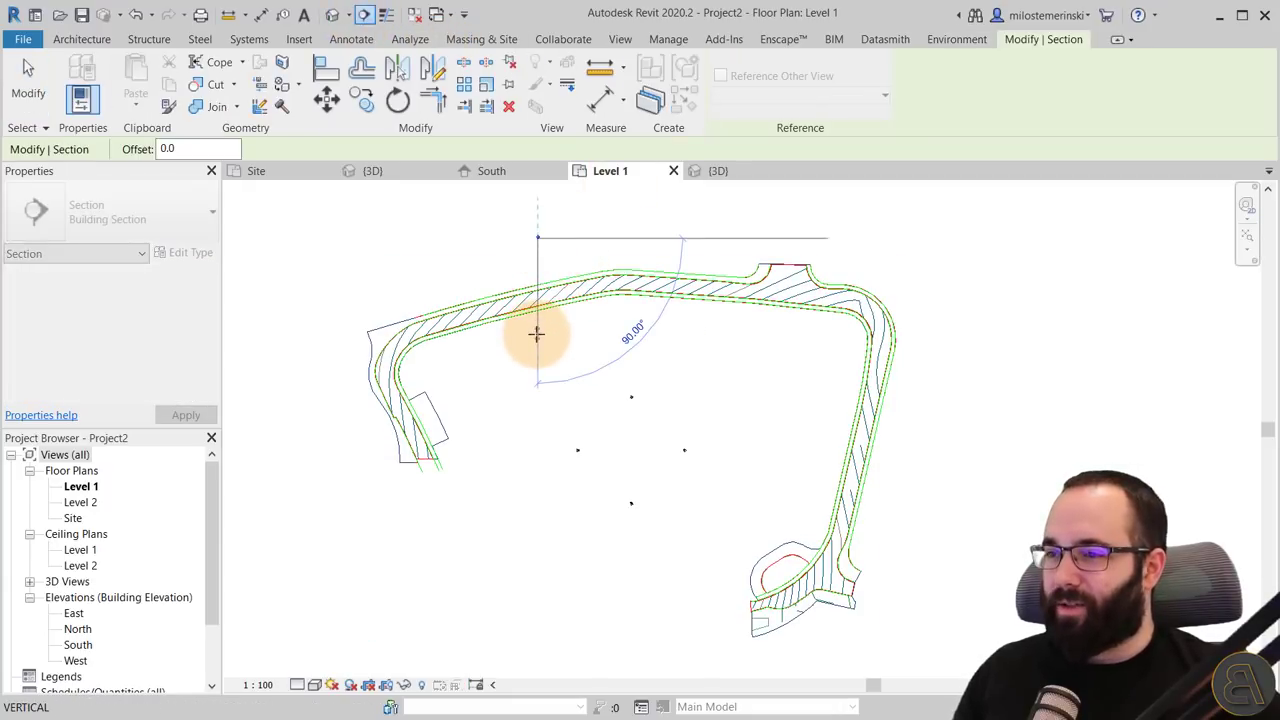
left_click(538, 340)
key("Escape")
key("Escape")
double_click(539, 241)
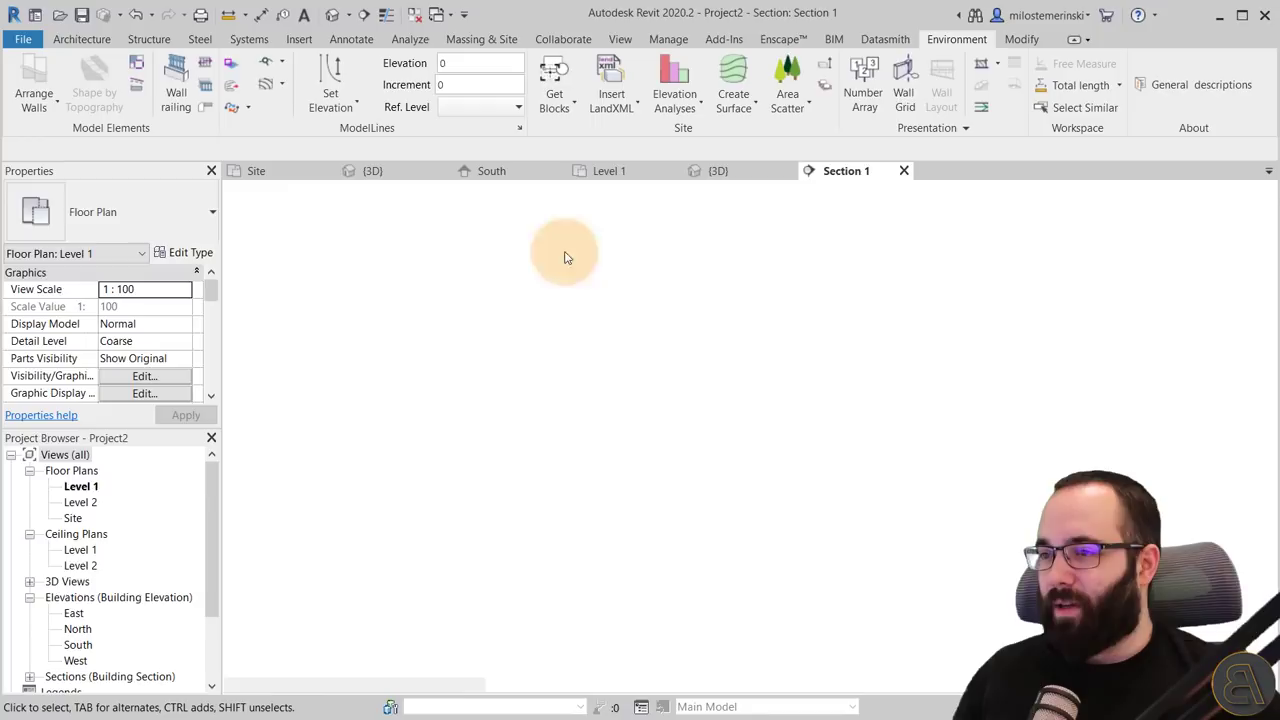
Drag Section 1's crop boundary upward to include the road and terrain
scroll(677, 440, "down", 2)
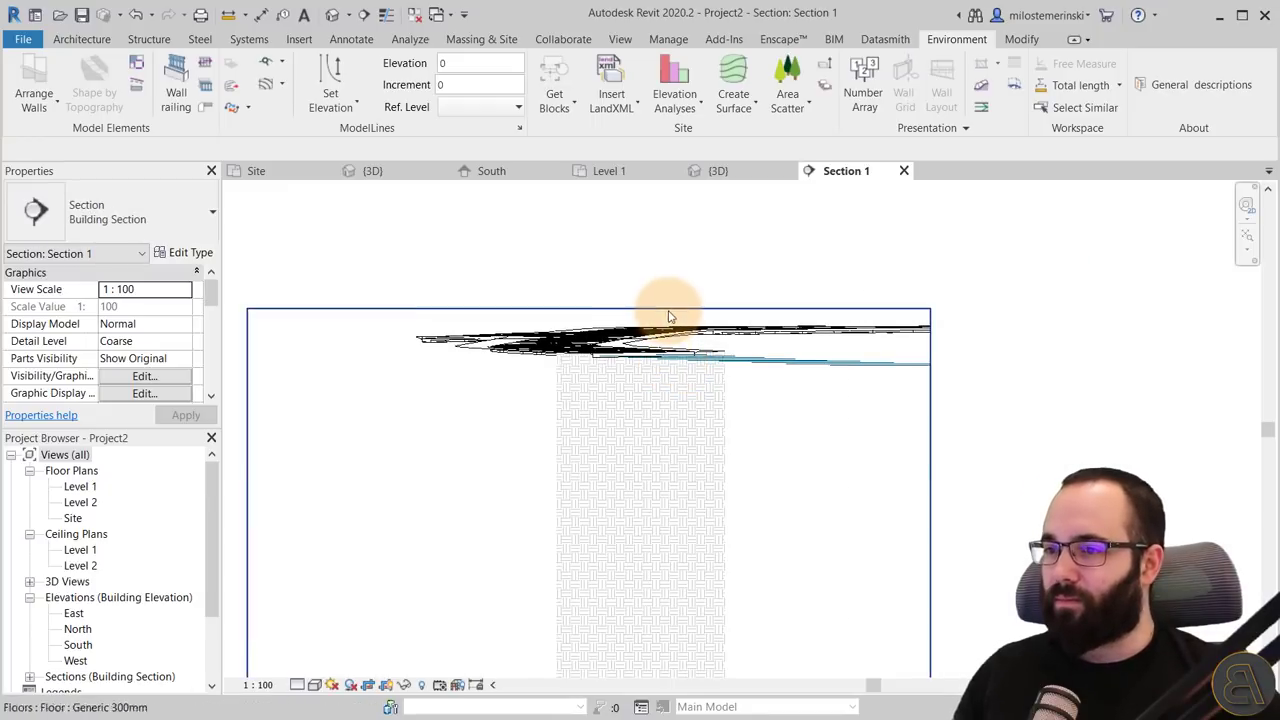
left_click(669, 308)
left_click_drag(589, 308, 607, 182)
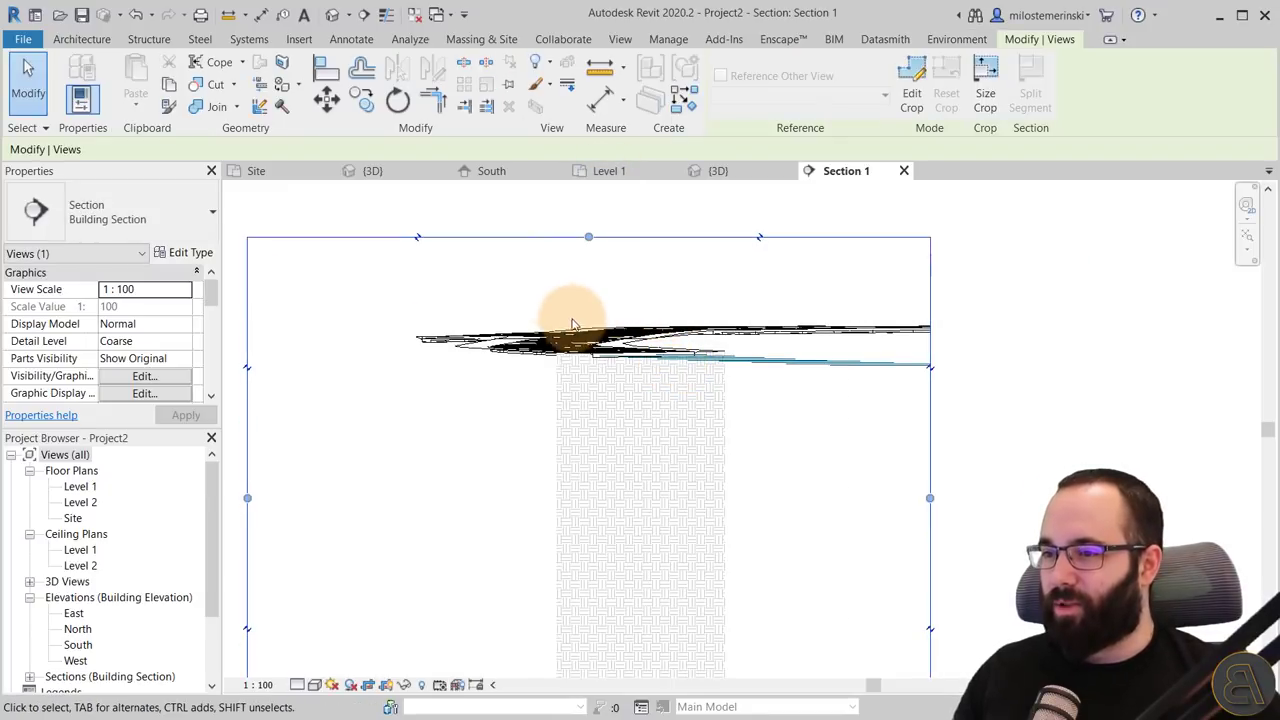
scroll(586, 334, "up", 2)
key("Escape")
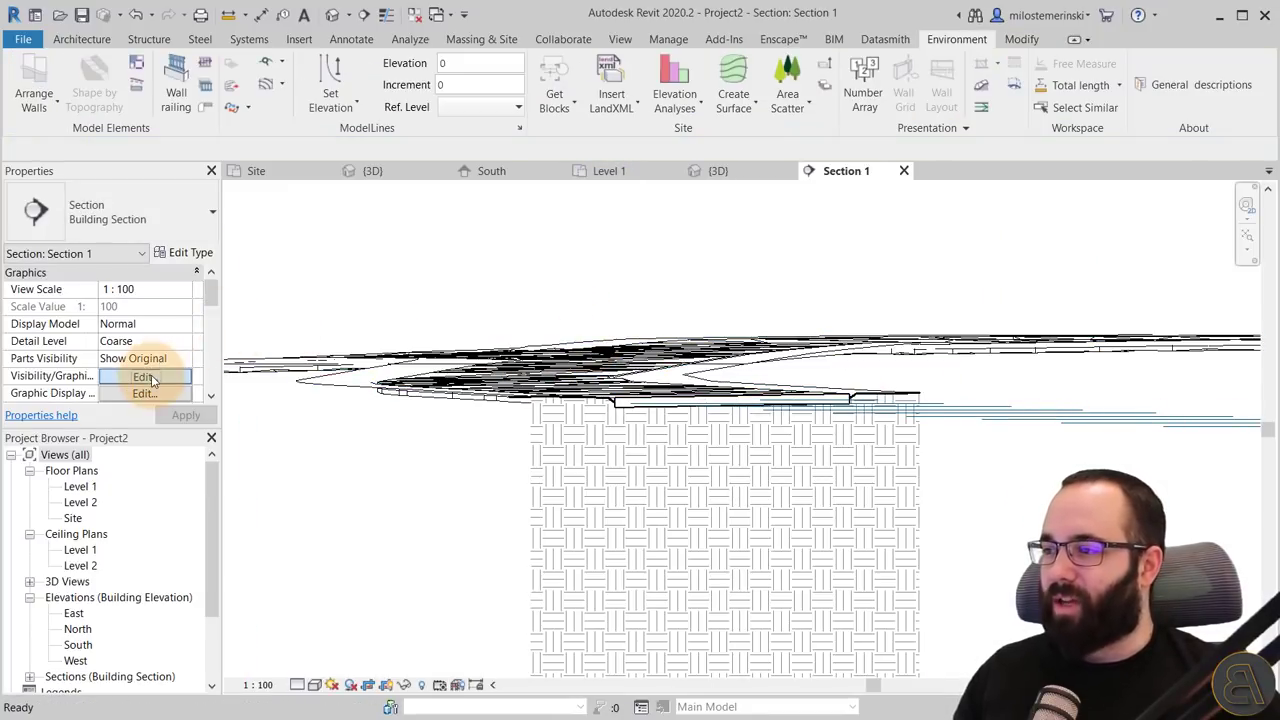
left_click(145, 377)
Uncheck Floors' Interior Edges in Section 1's Visibility/Graphics settings and apply
left_click_drag(666, 243, 669, 305)
left_click(75, 260)
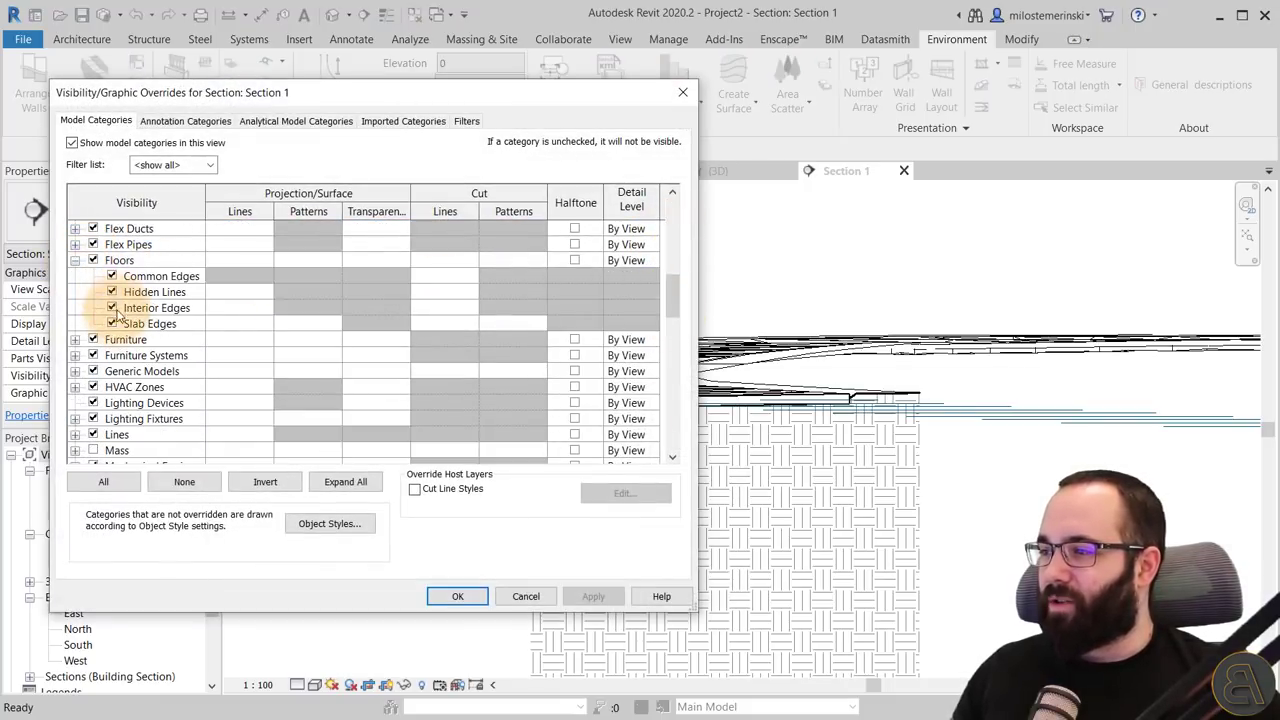
left_click(112, 309)
left_click(590, 596)
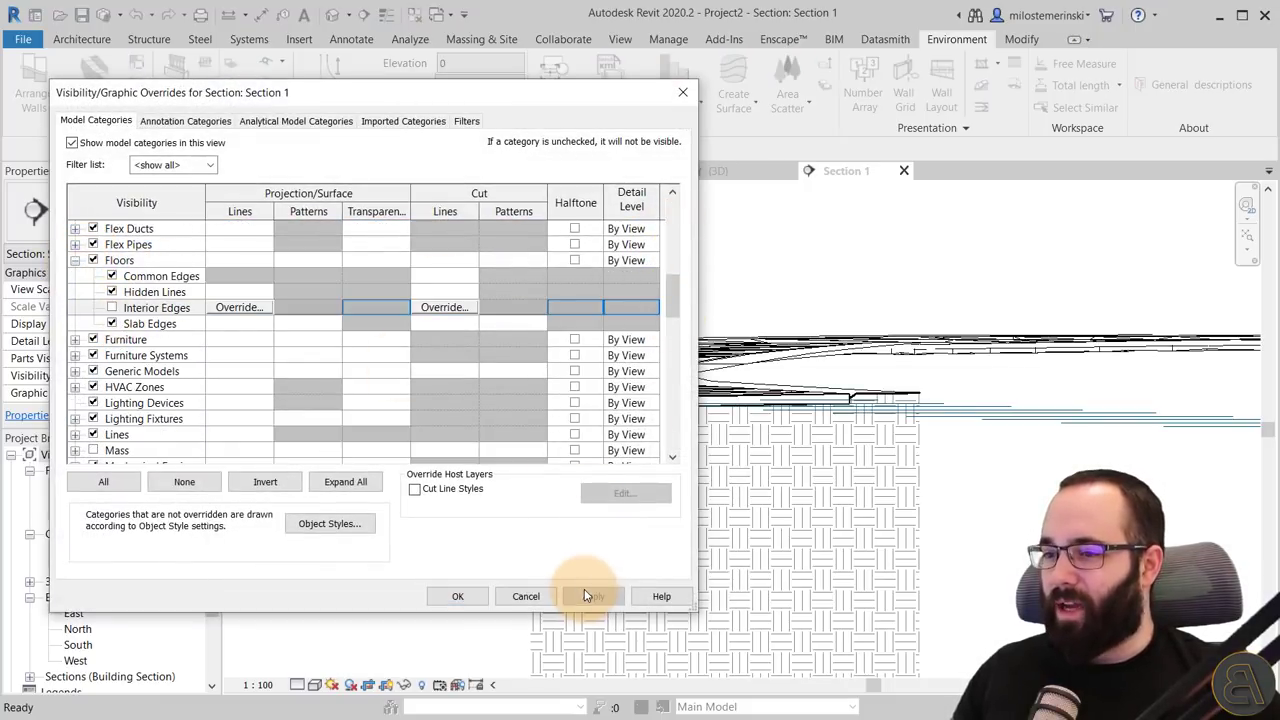
left_click(468, 598)
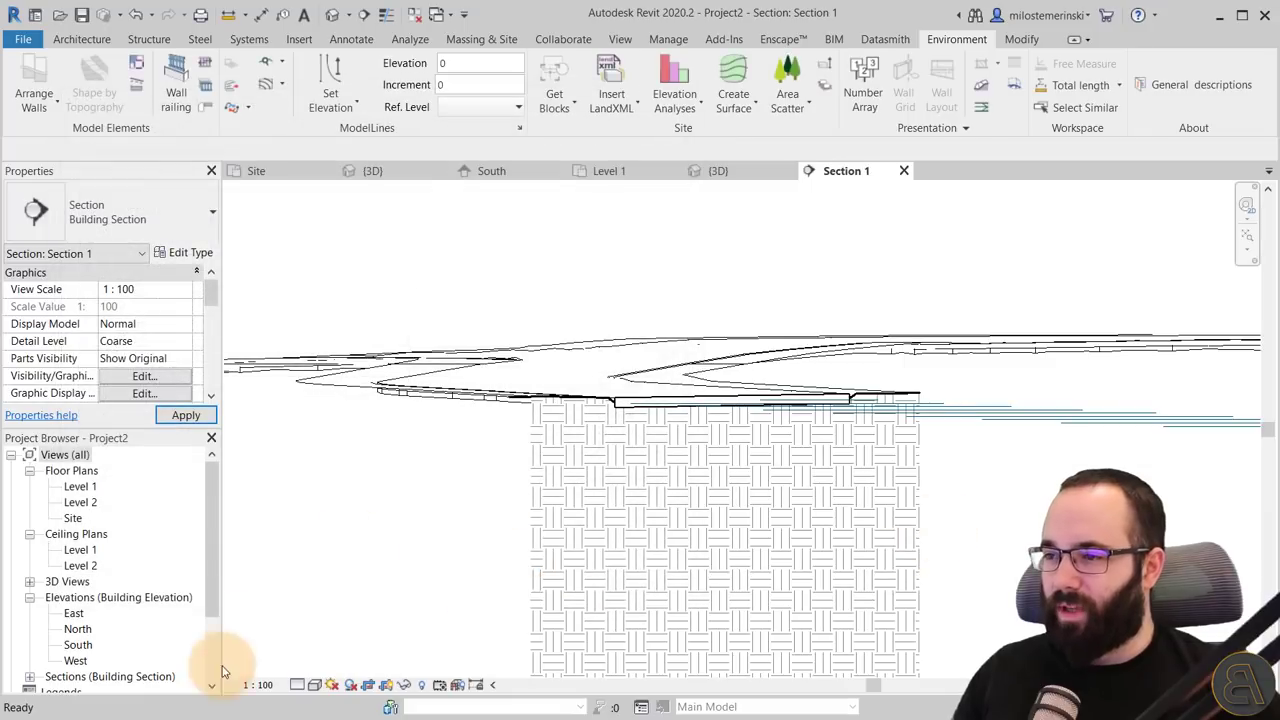
Set Section 1's visual style to Consistent Colors
left_click(314, 685)
left_click(329, 631)
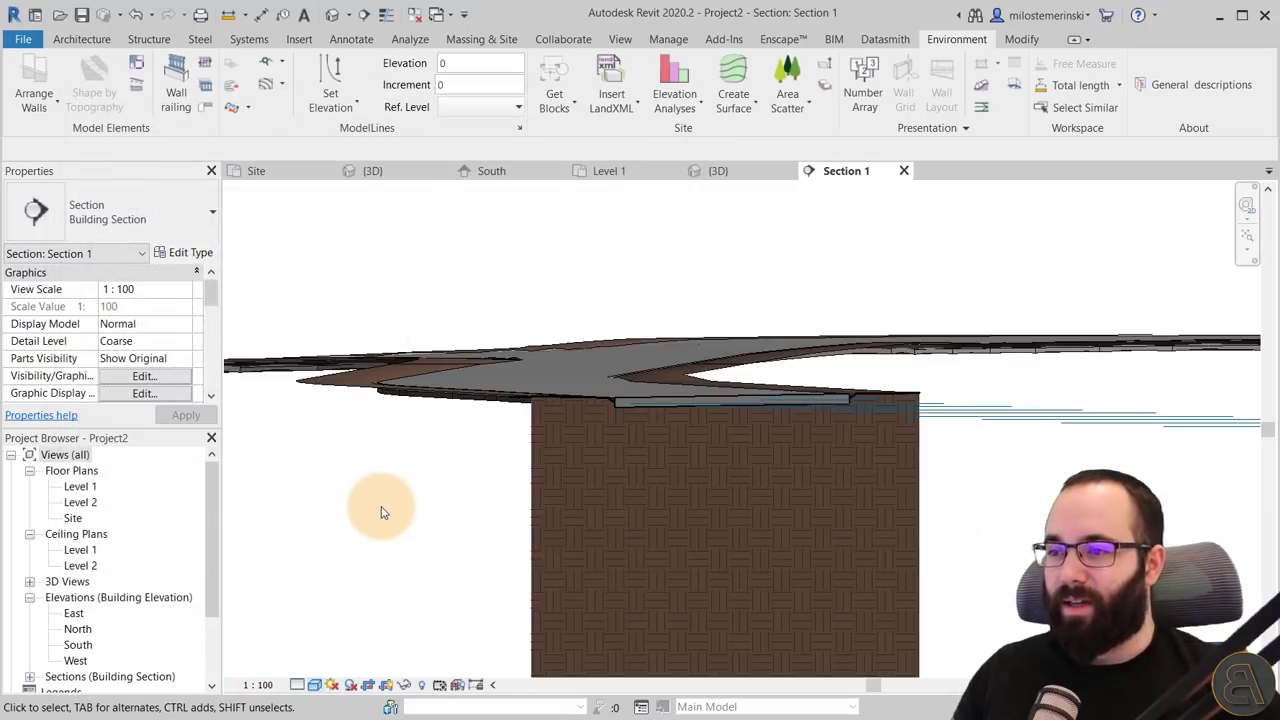
scroll(740, 410, "up", 3)
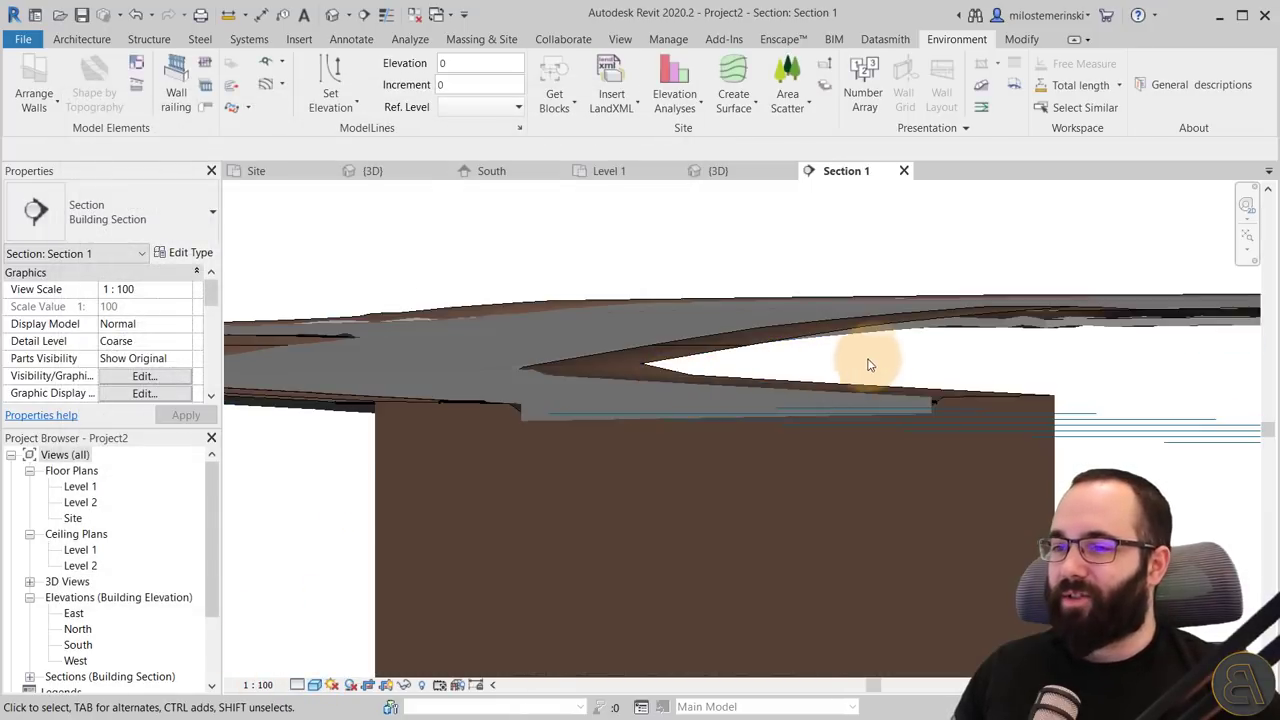
Select the topography to check that the road slab follows the terrain profile
left_click(986, 397)
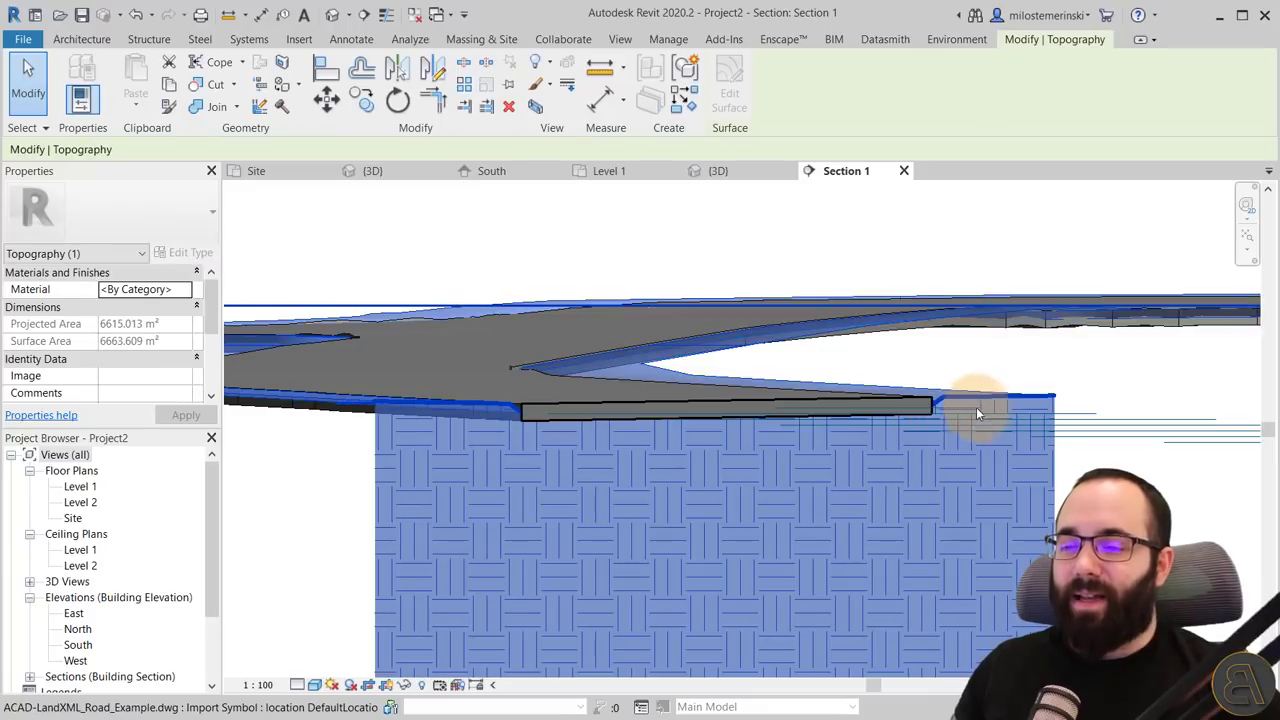
left_click(746, 367)
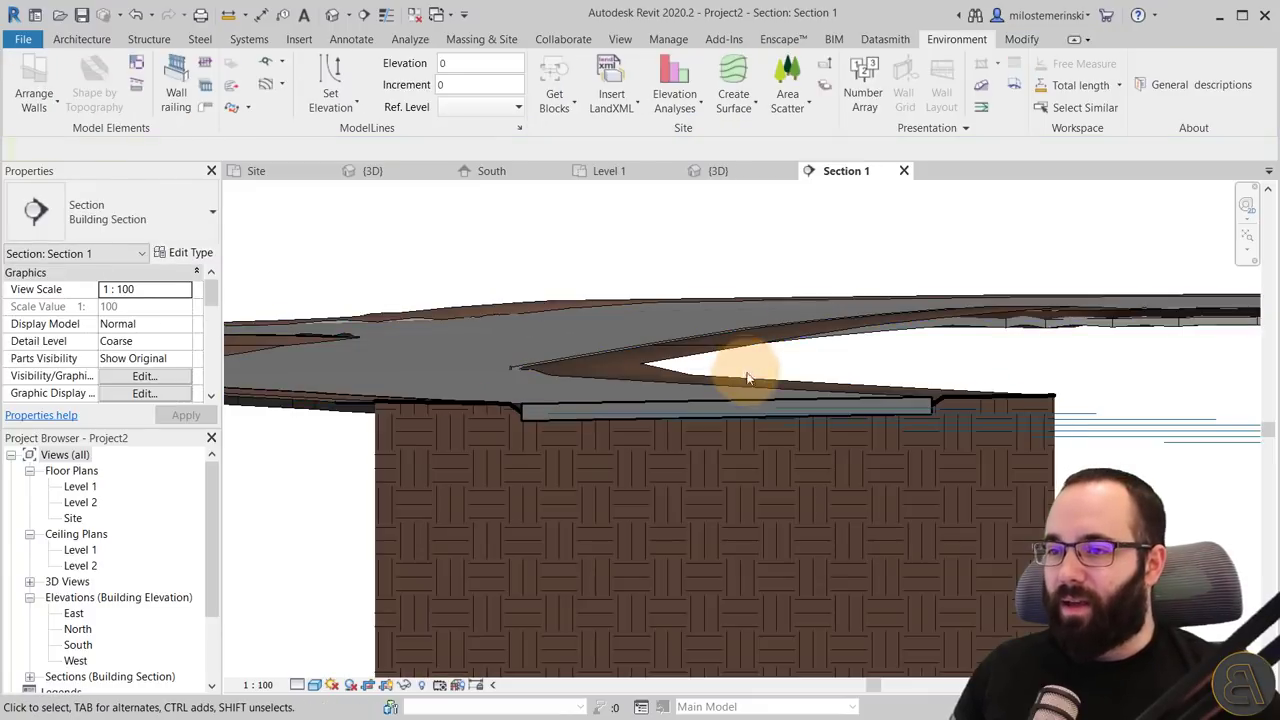
left_click(908, 392)
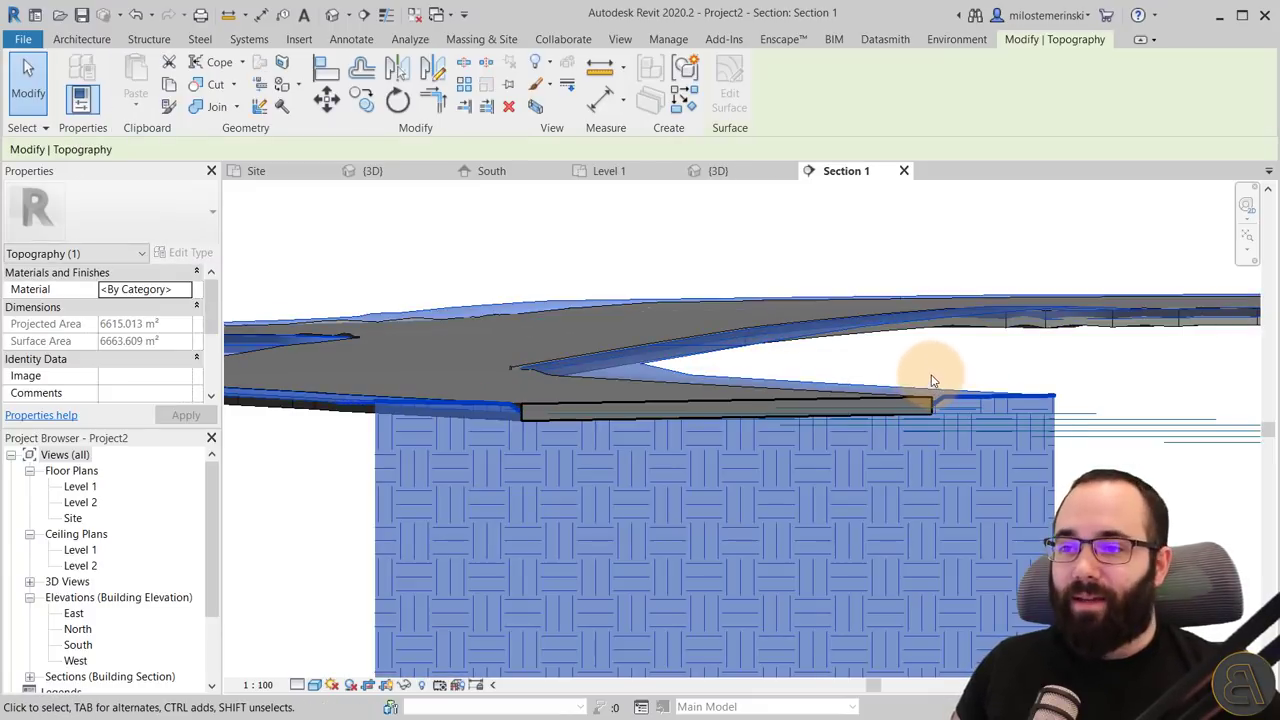
left_click(931, 380)
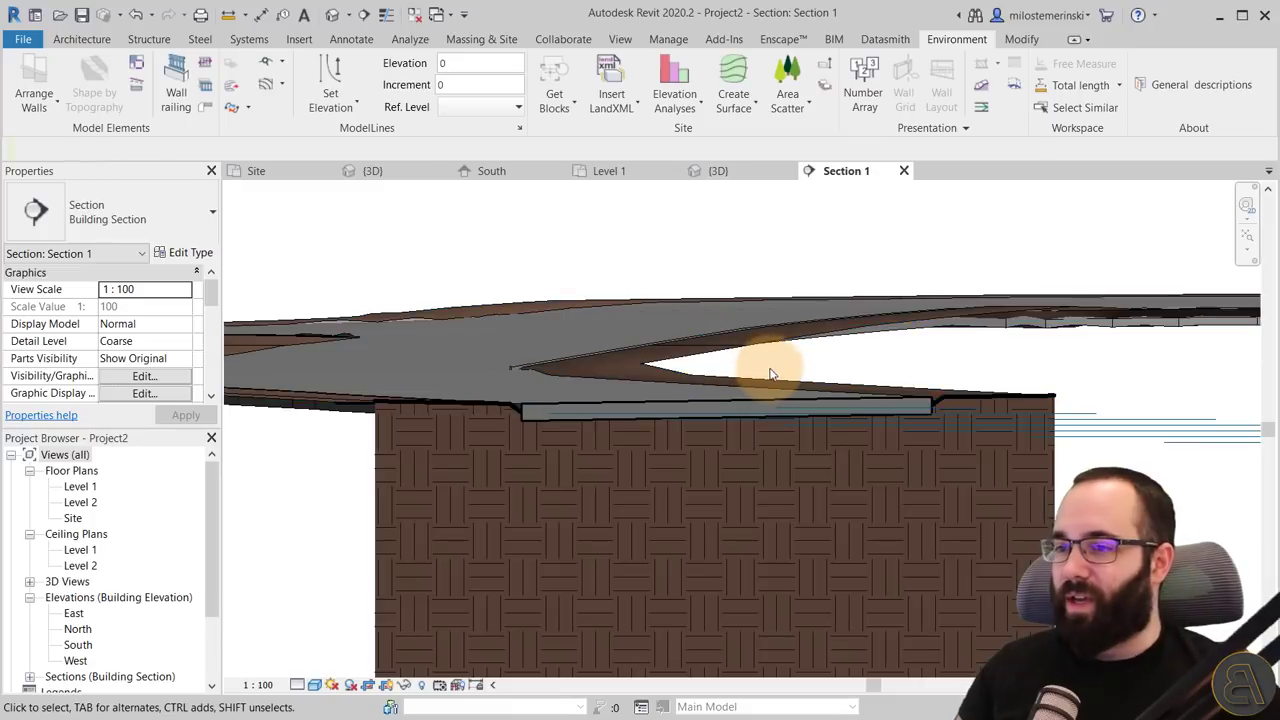
scroll(729, 343, "down", 2)
middle_click_drag(1040, 467, 1020, 472)
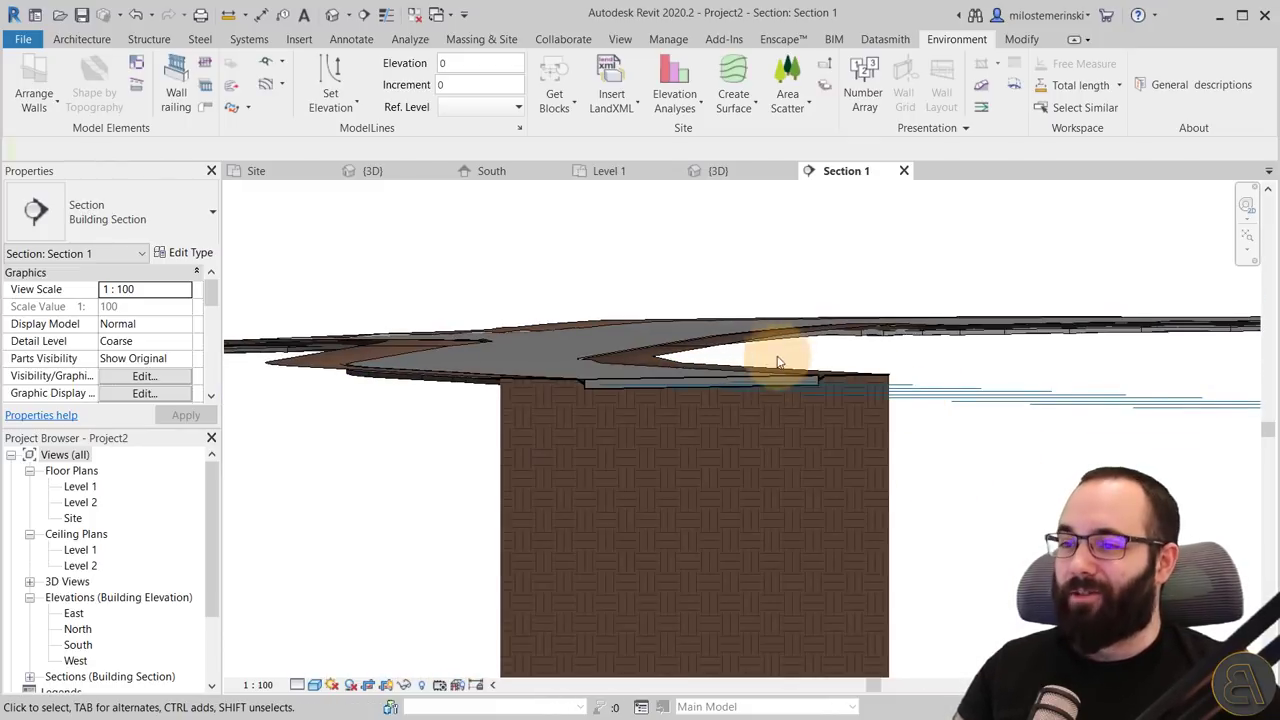